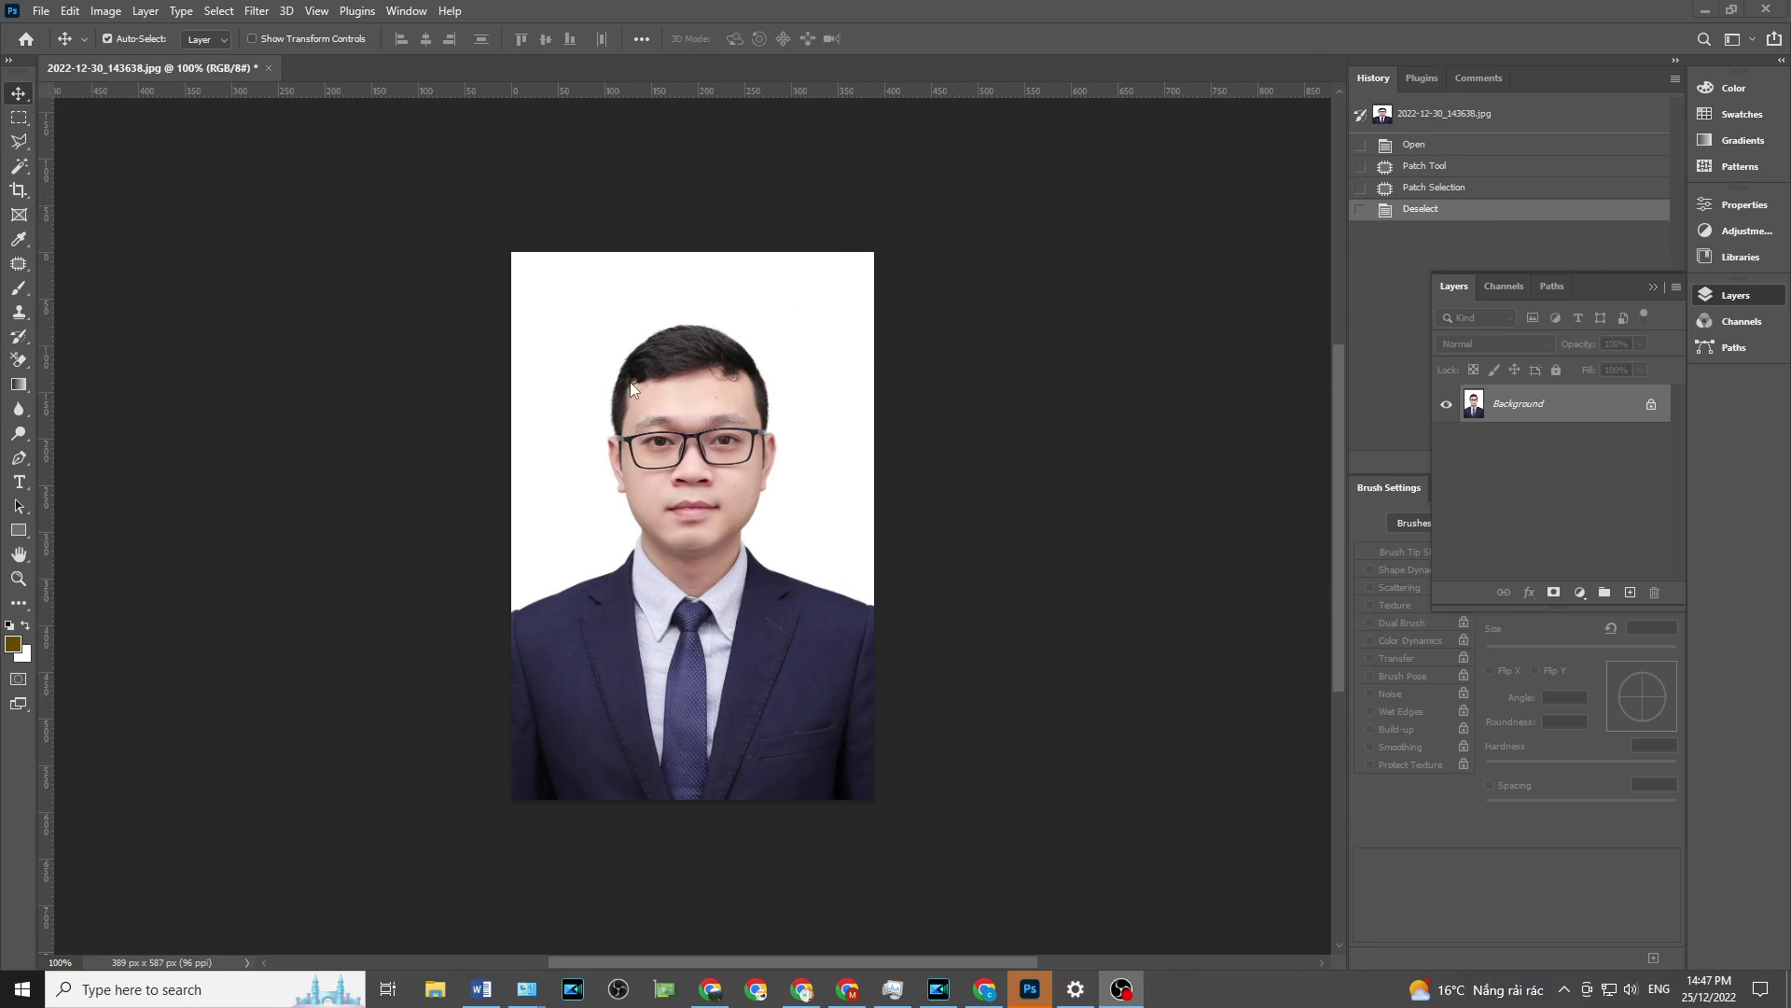
- Zoom in on the face and view the About Photoshop screen showing release 23.0.1
key("ctrl+plus")
key("ctrl+plus")
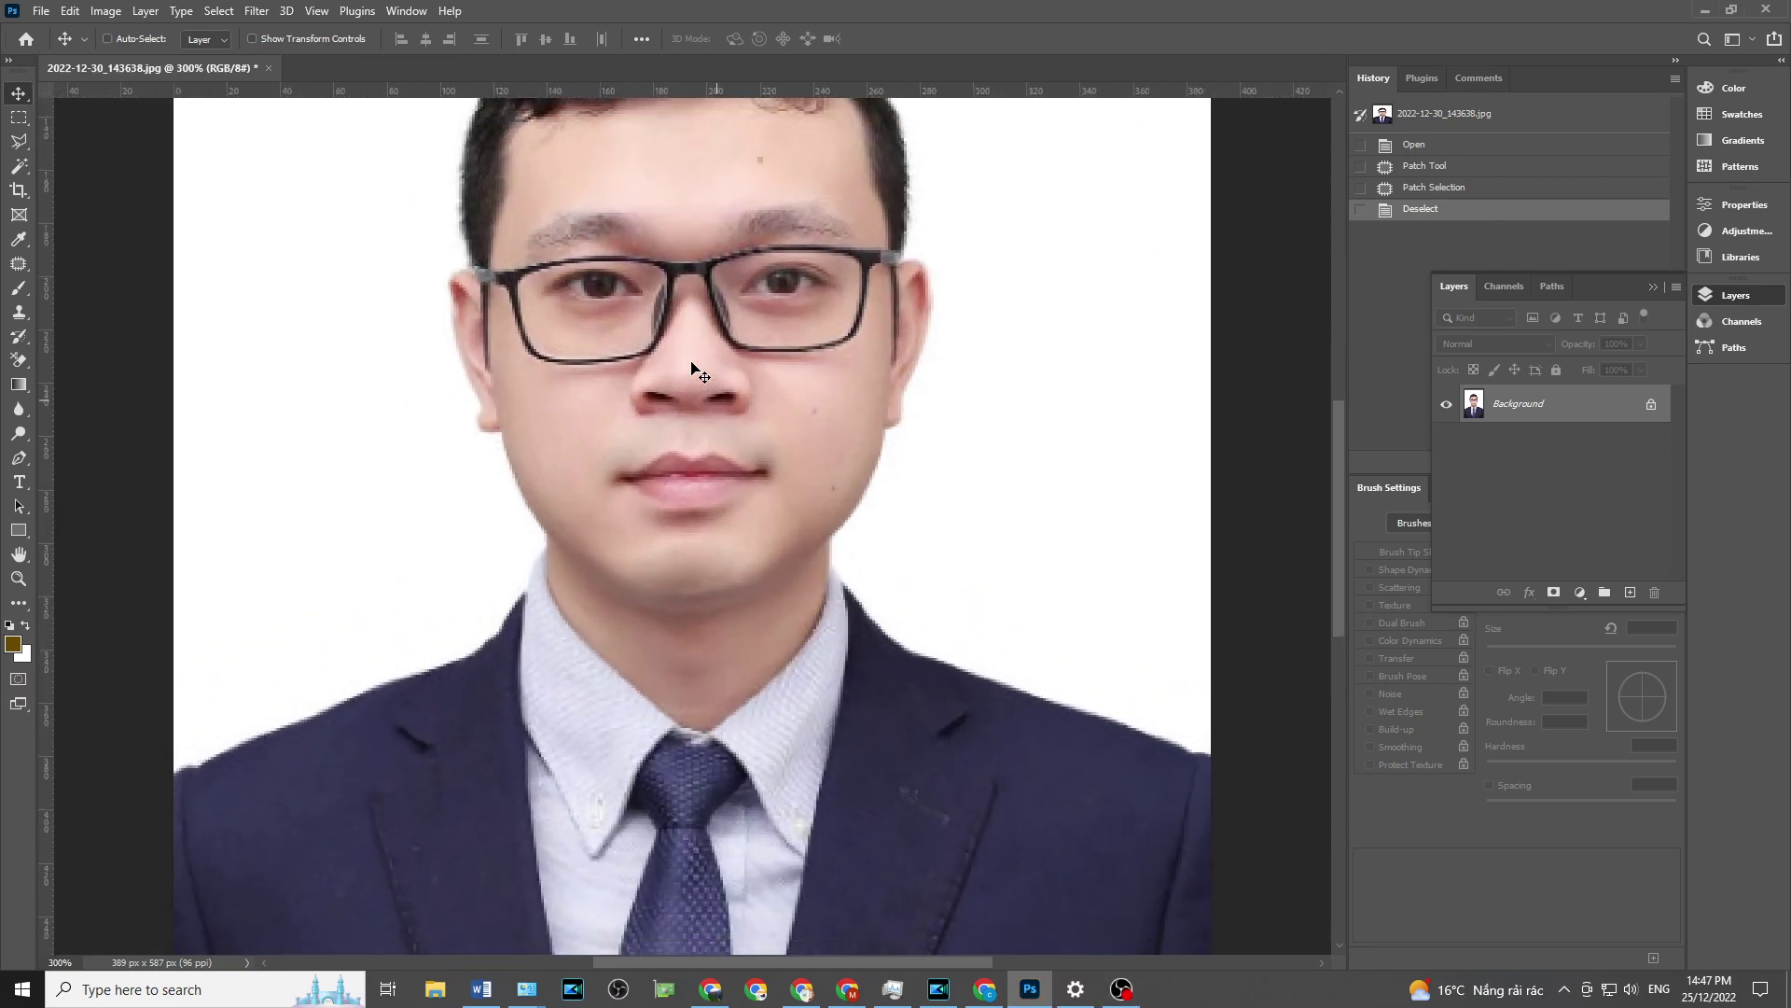
left_click(450, 10)
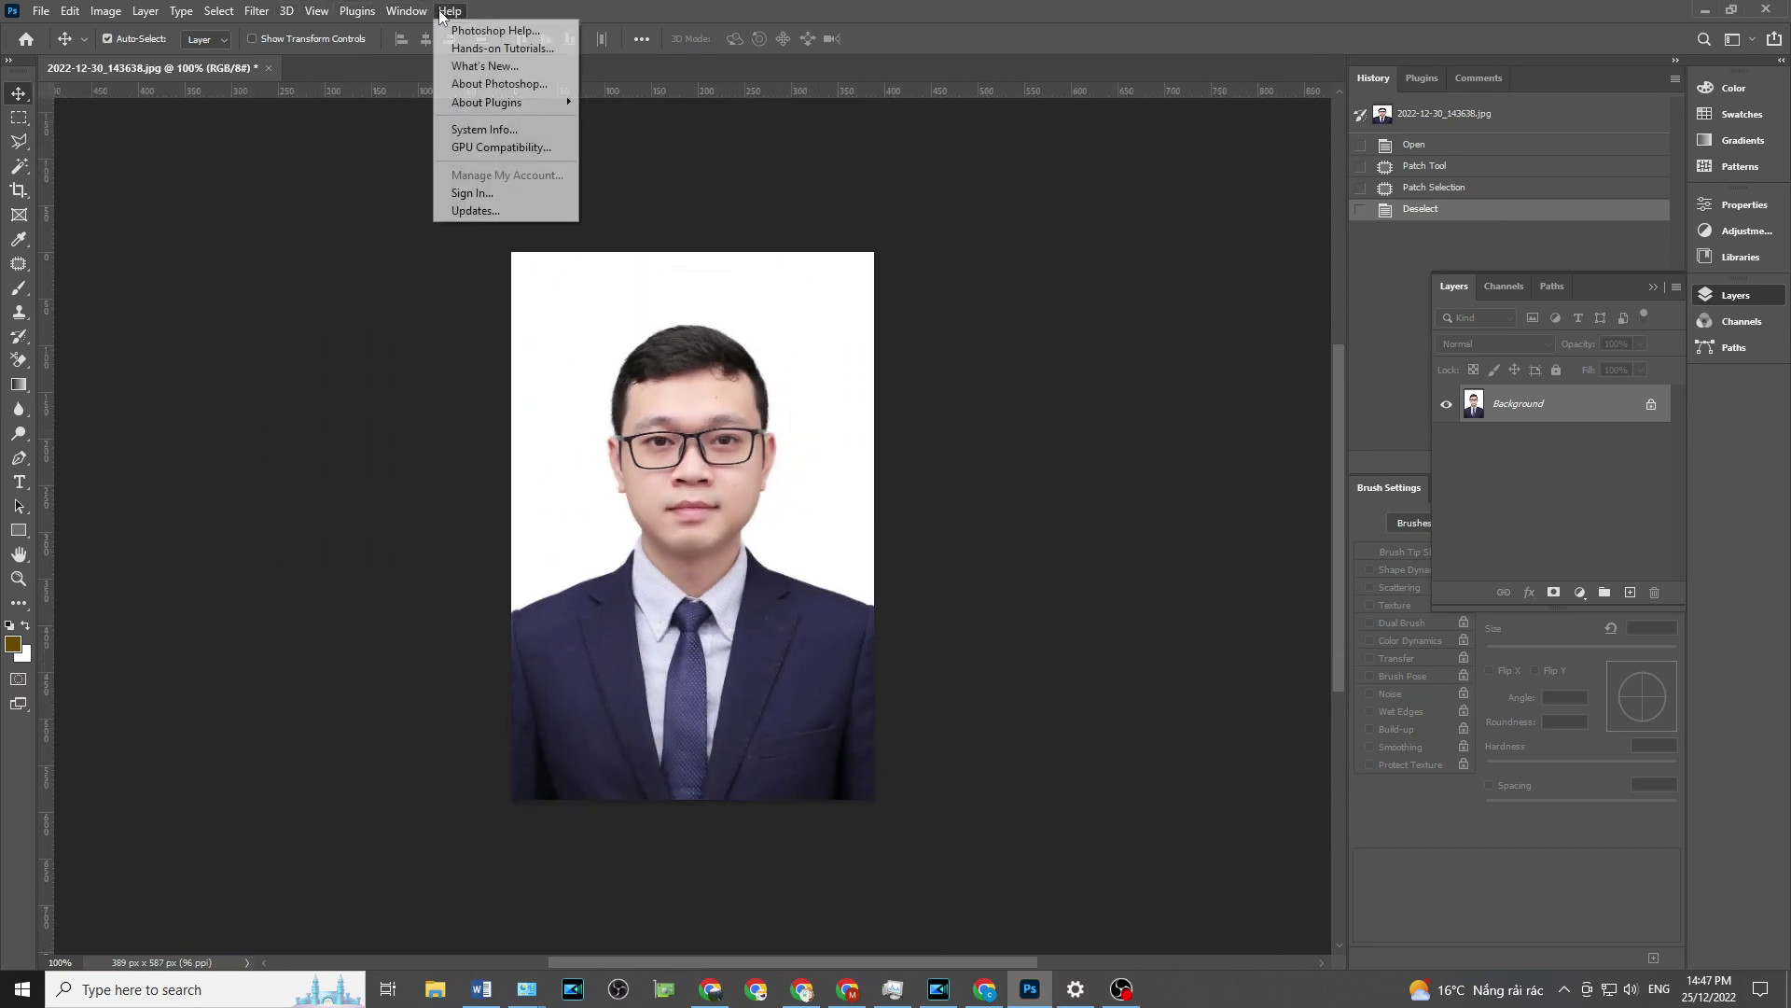
left_click(981, 263)
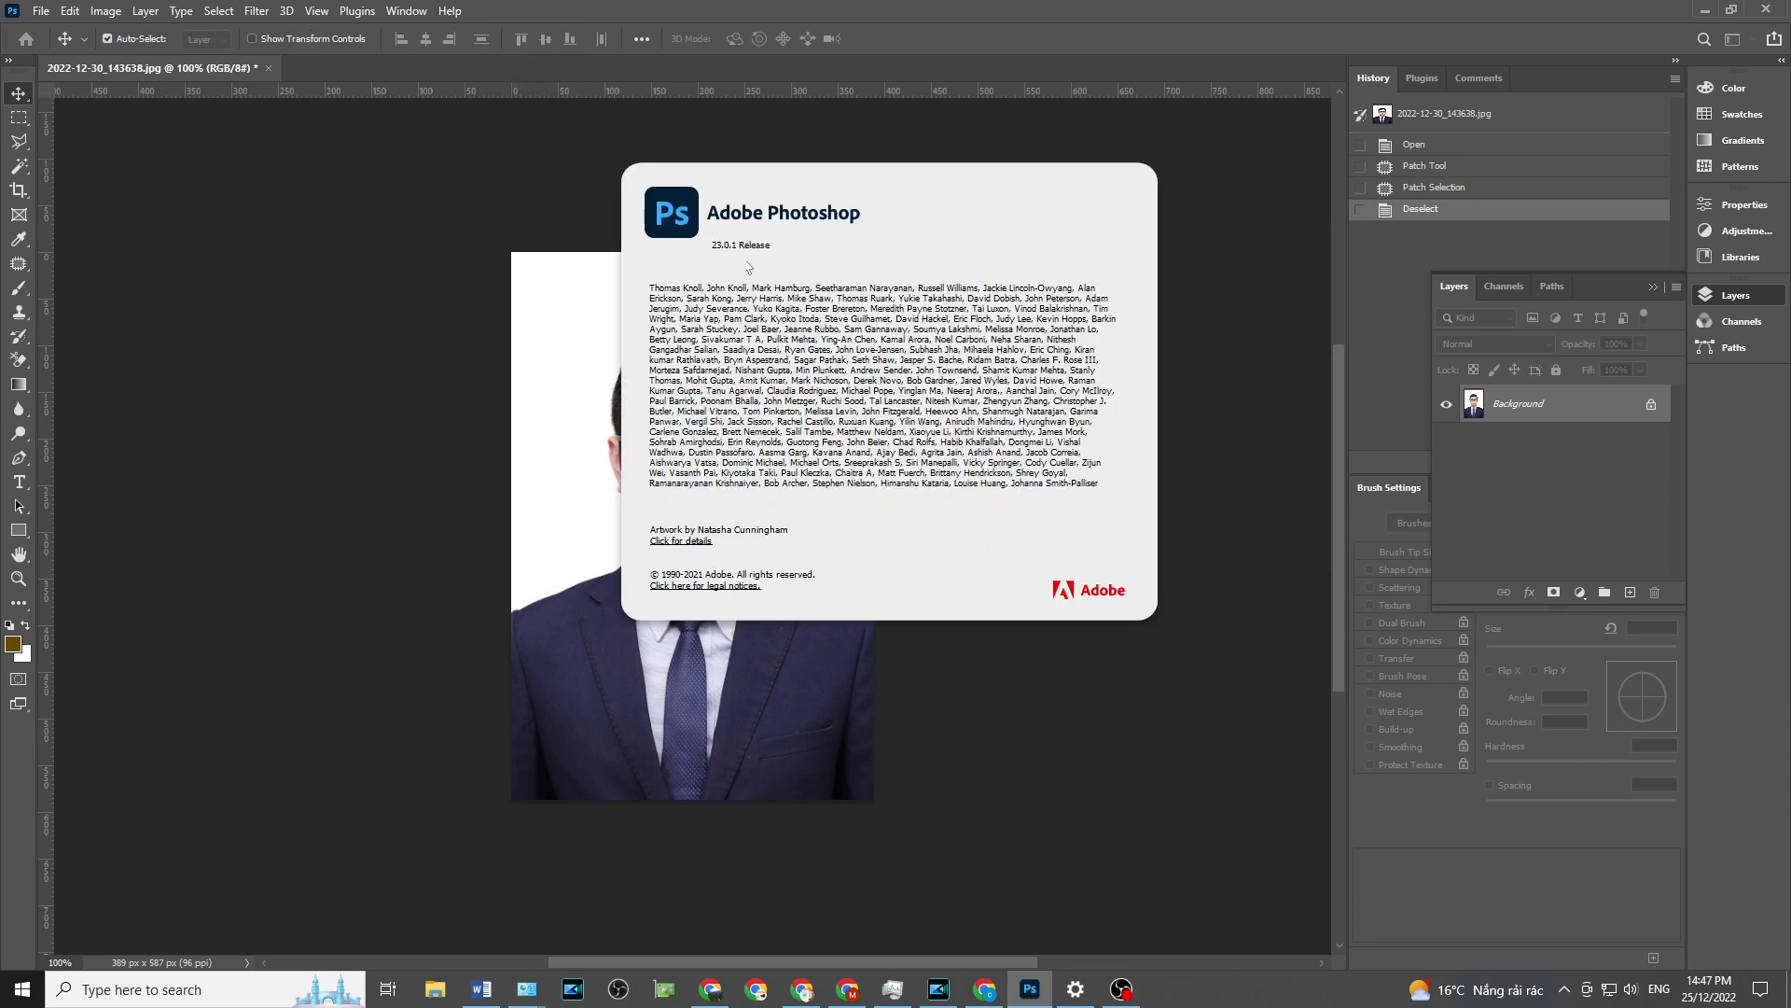
left_click(741, 262)
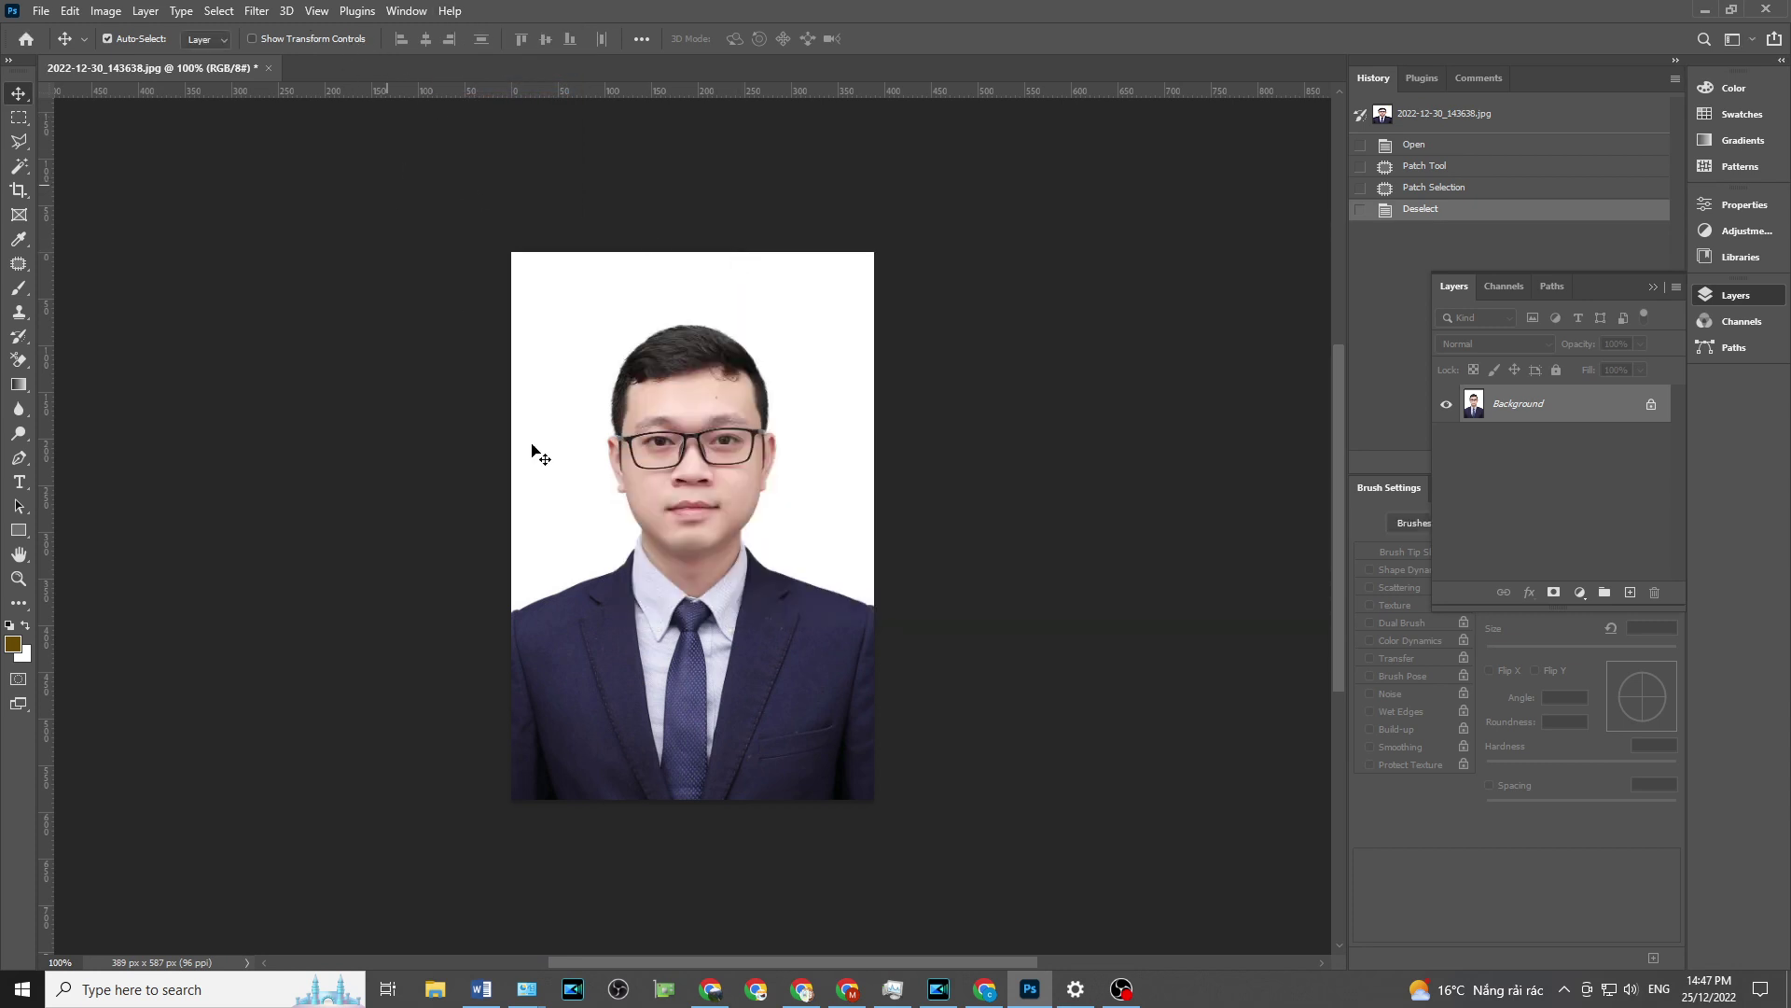
left_click(251, 10)
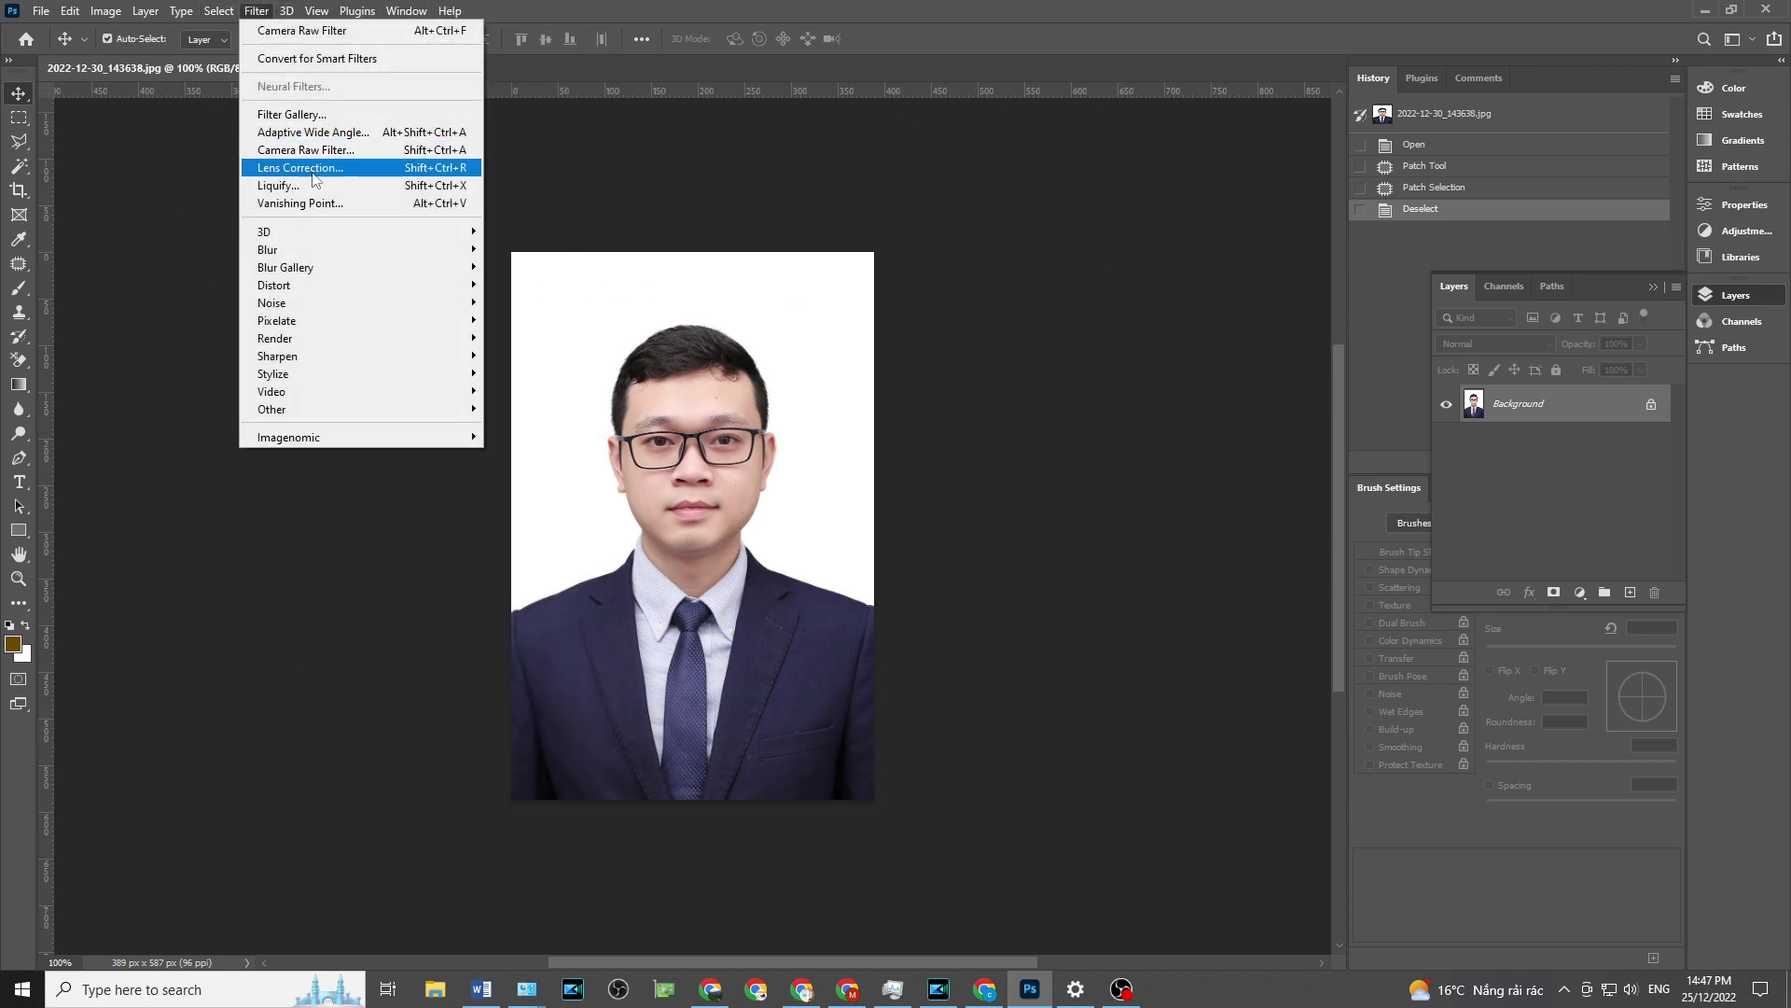
- Apply Camera Raw Auto tone, then tweak exposure, whites, blacks and contrast to brighten the portrait
left_click(315, 177)
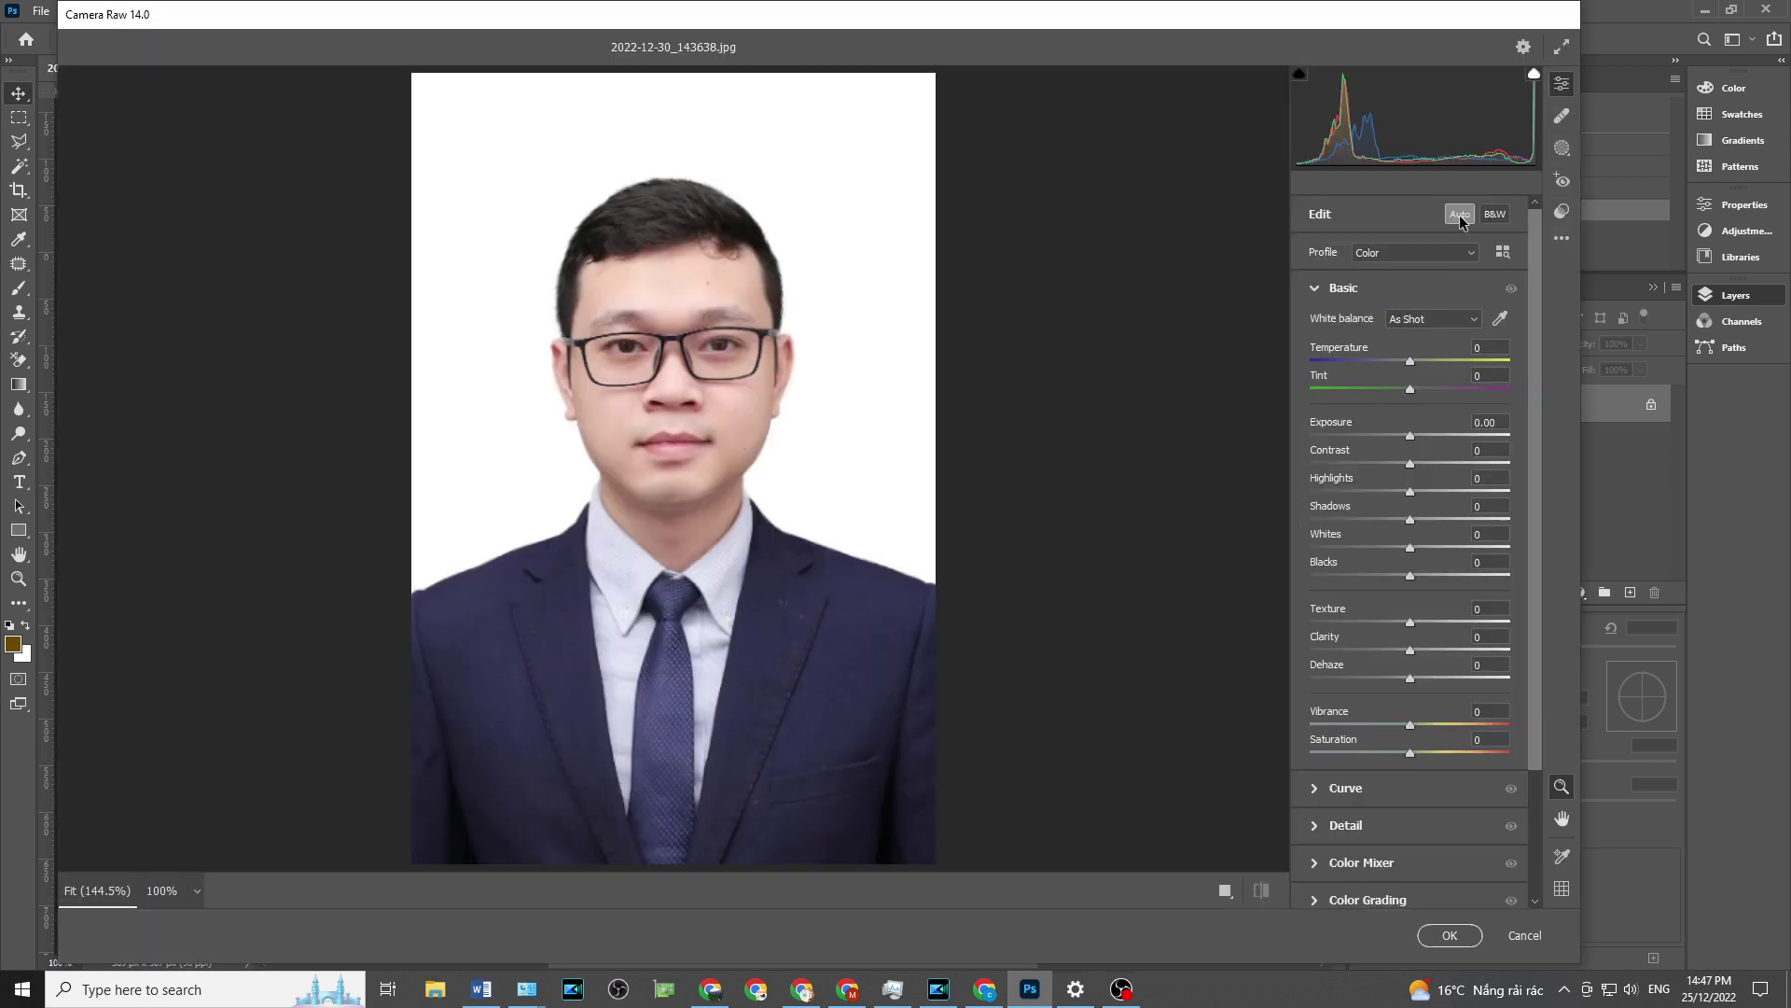
left_click(1460, 215)
left_click_drag(1396, 436, 1417, 435)
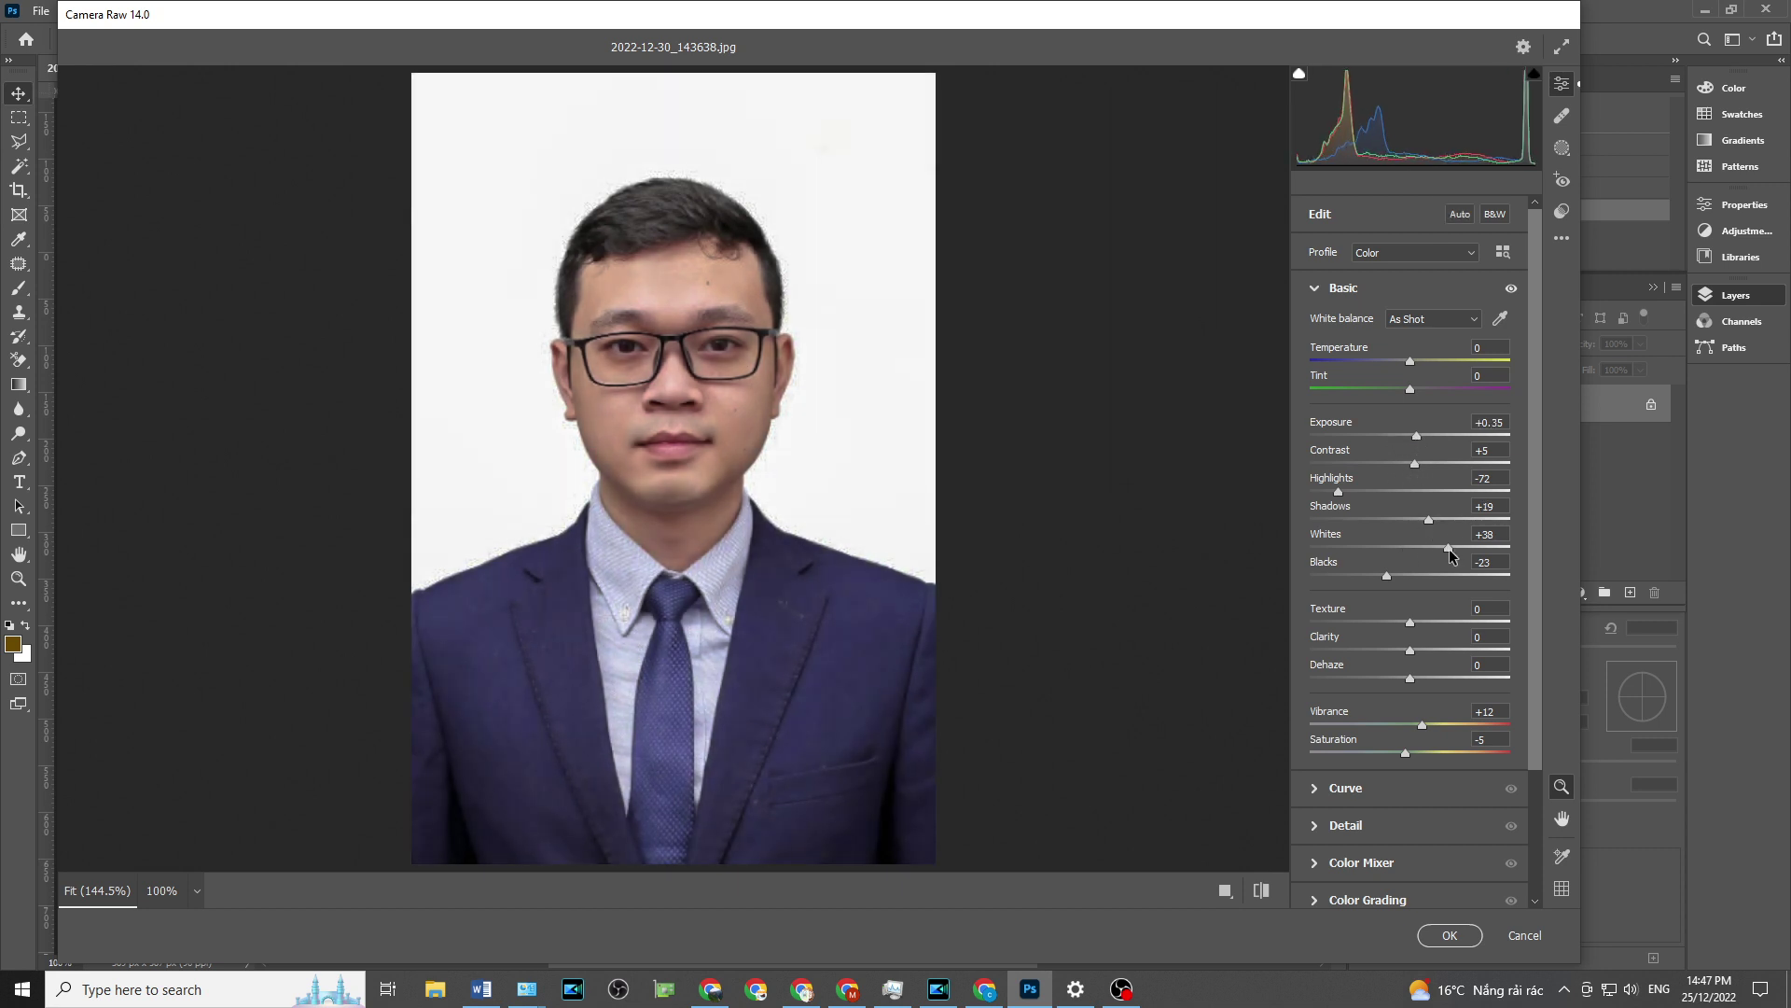
mouse_move(1449, 548)
left_mouse_down()
mouse_move(1421, 549)
mouse_move(1400, 582)
left_mouse_up()
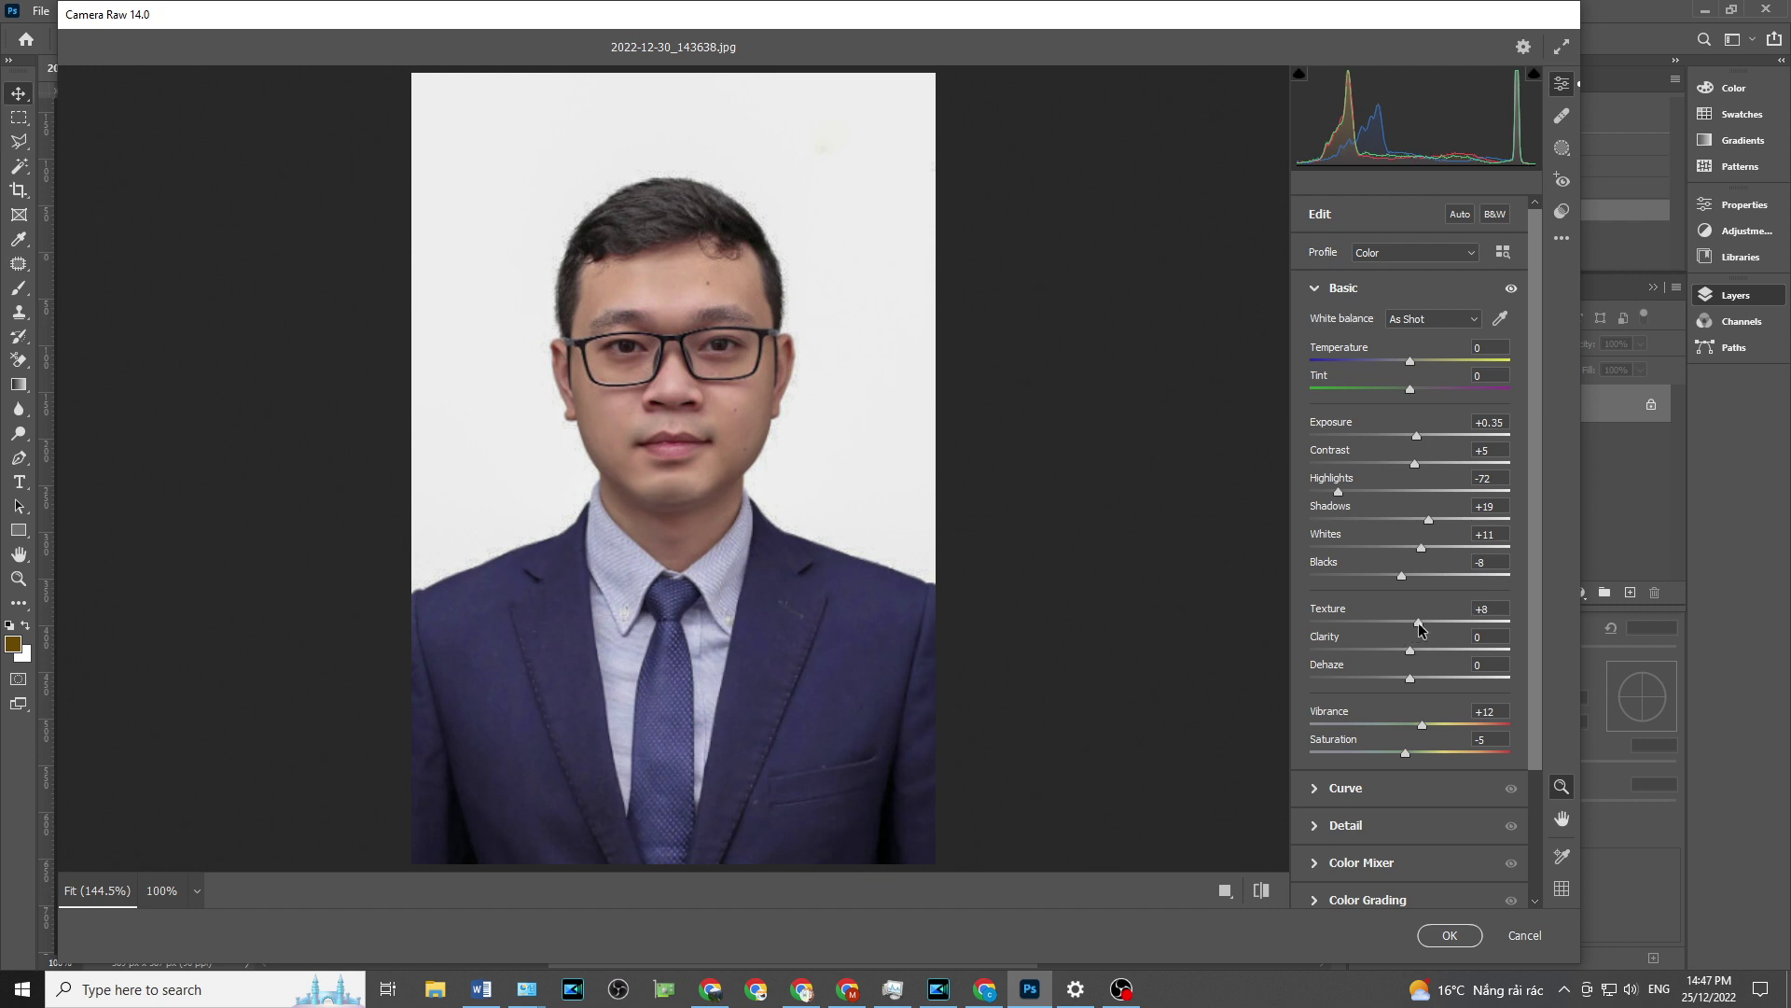
left_click_drag(1397, 574, 1409, 580)
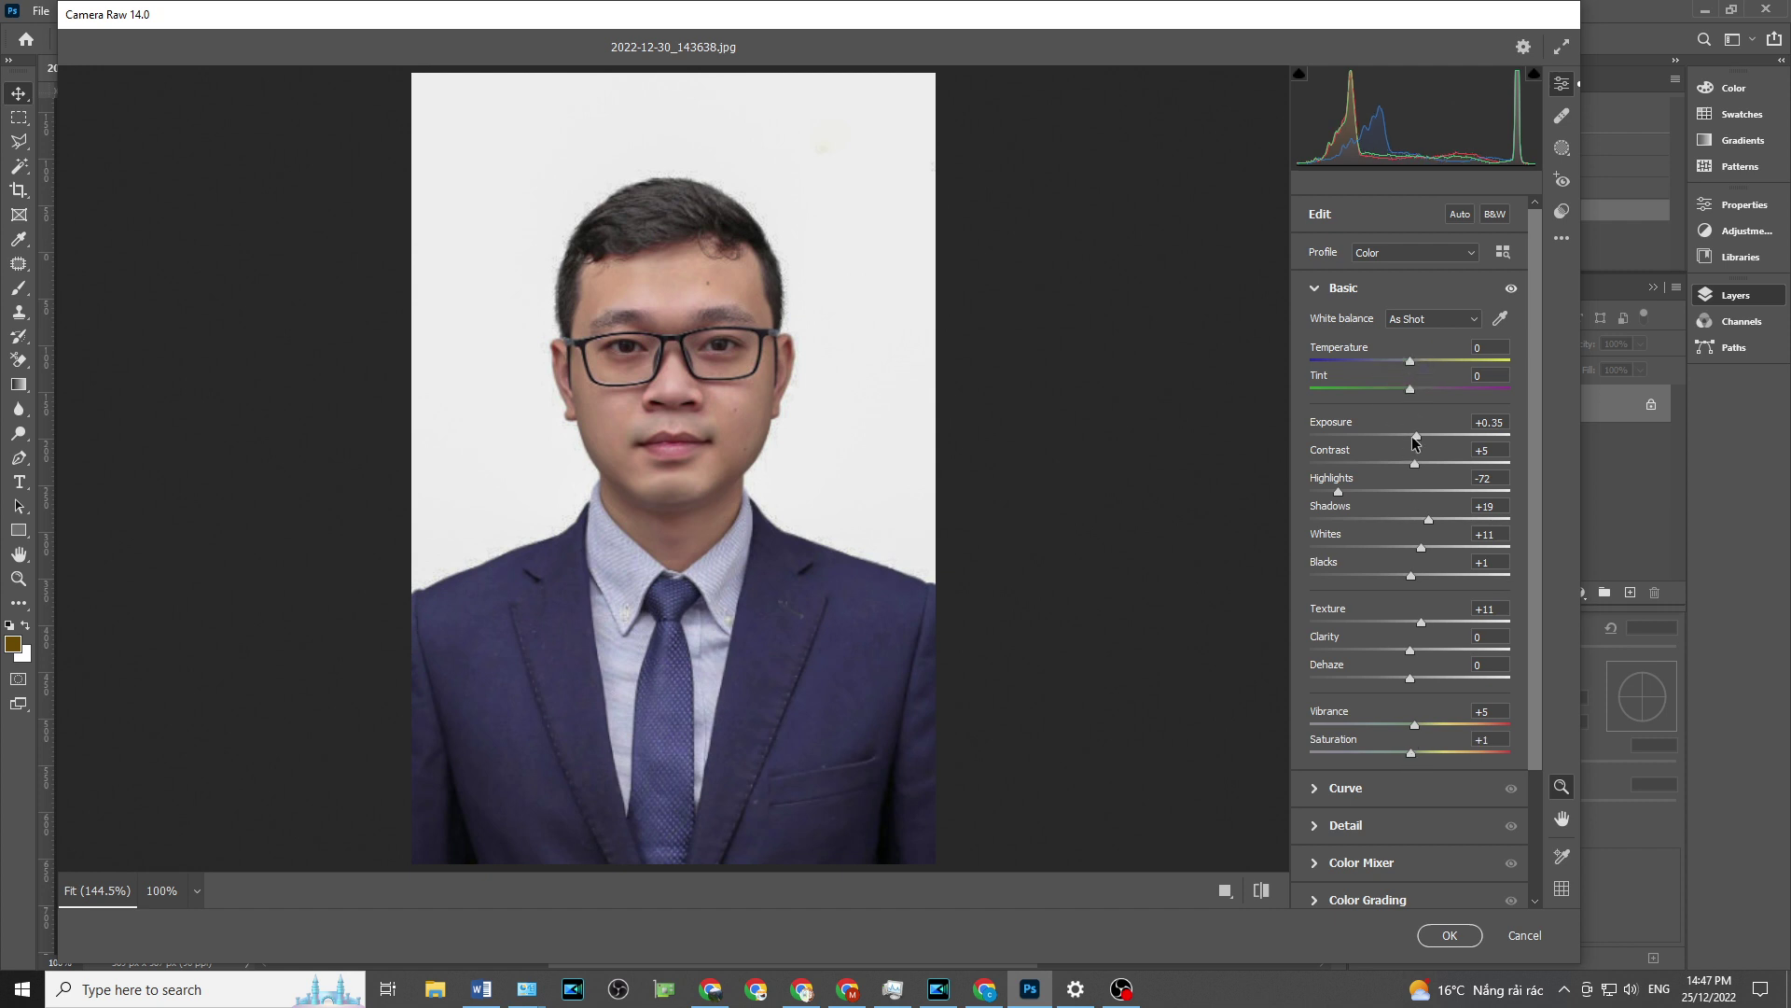
mouse_move(1414, 444)
left_mouse_down()
mouse_move(1425, 470)
mouse_move(1433, 446)
left_mouse_up()
type("+14")
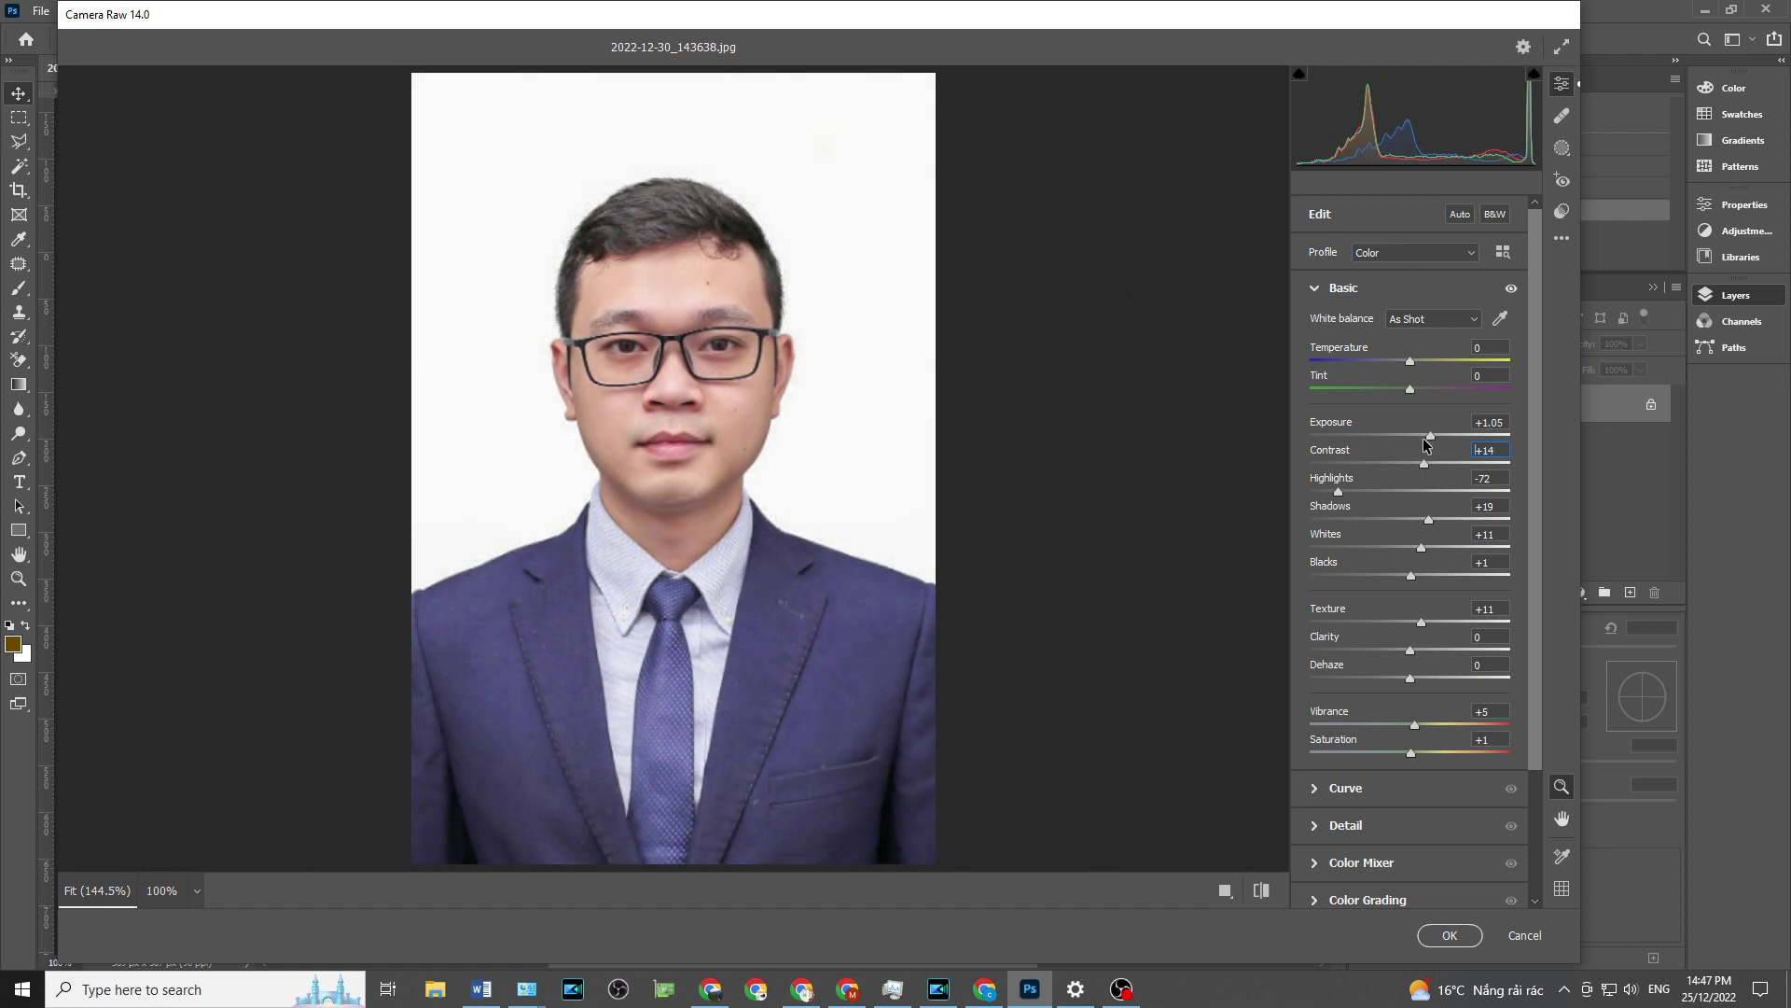
left_click(1448, 936)
- Try Magic Wand selections of the white background, then deselect
key("ctrl+plus")
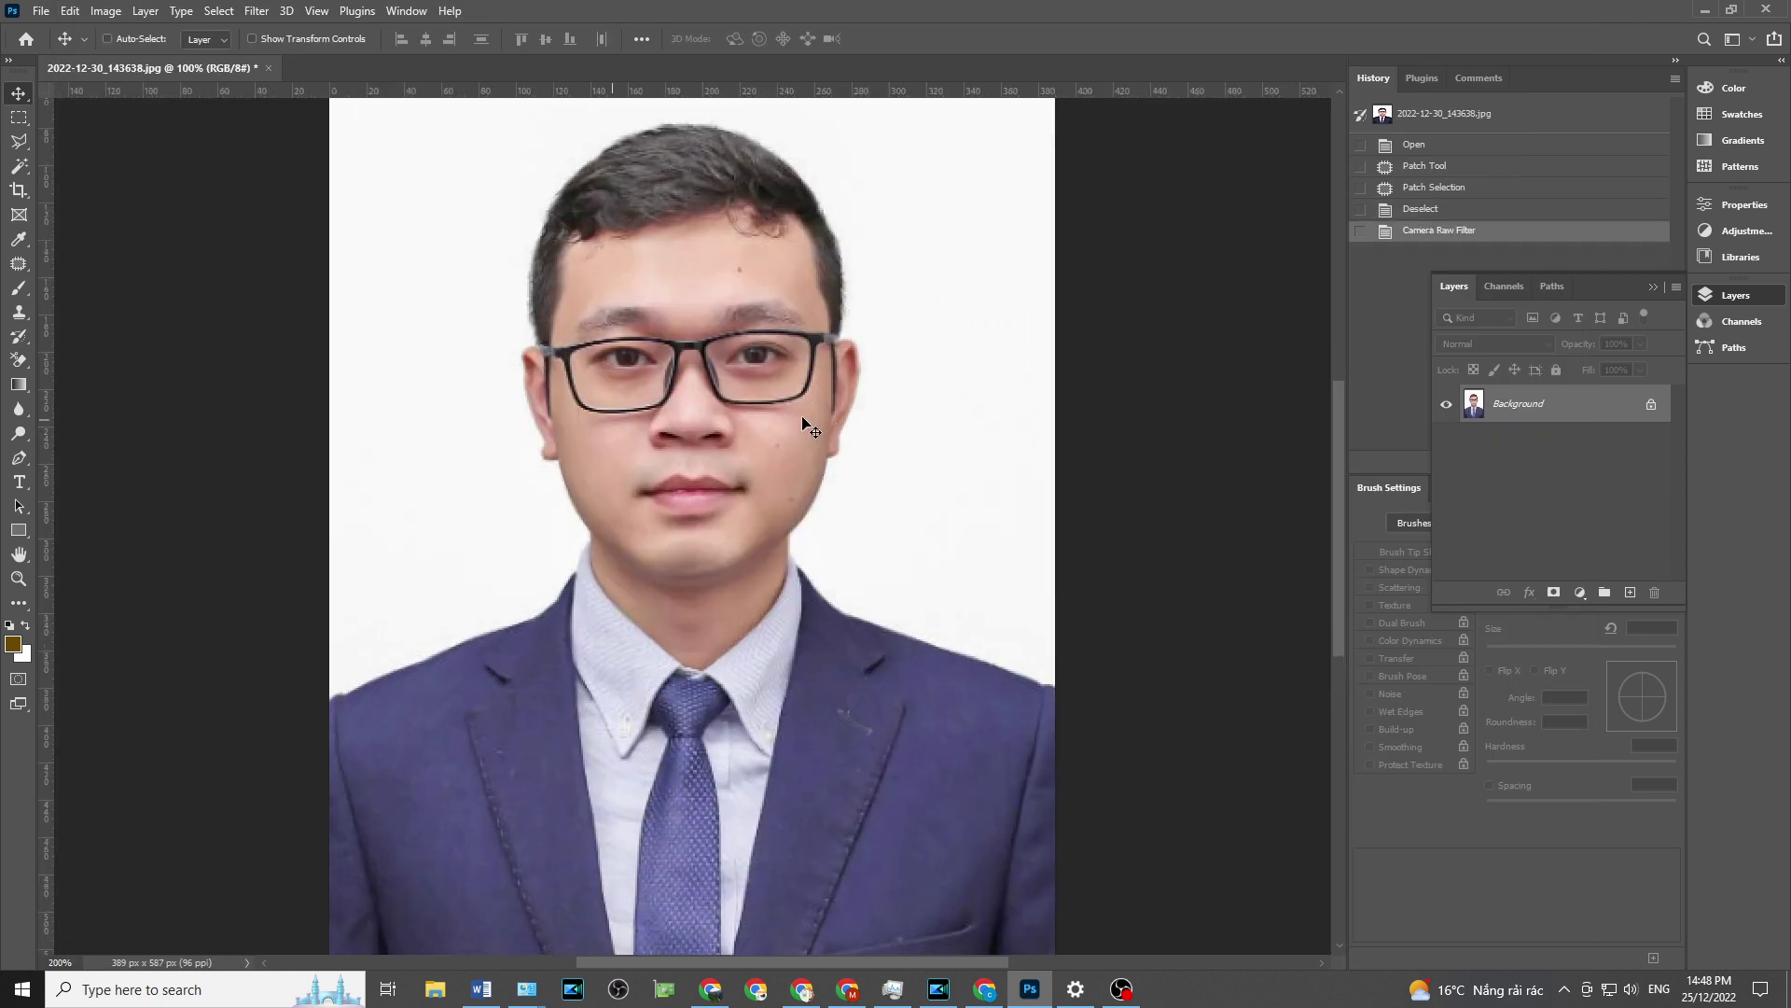
scroll(111, 177, "up", 1)
left_click(19, 166)
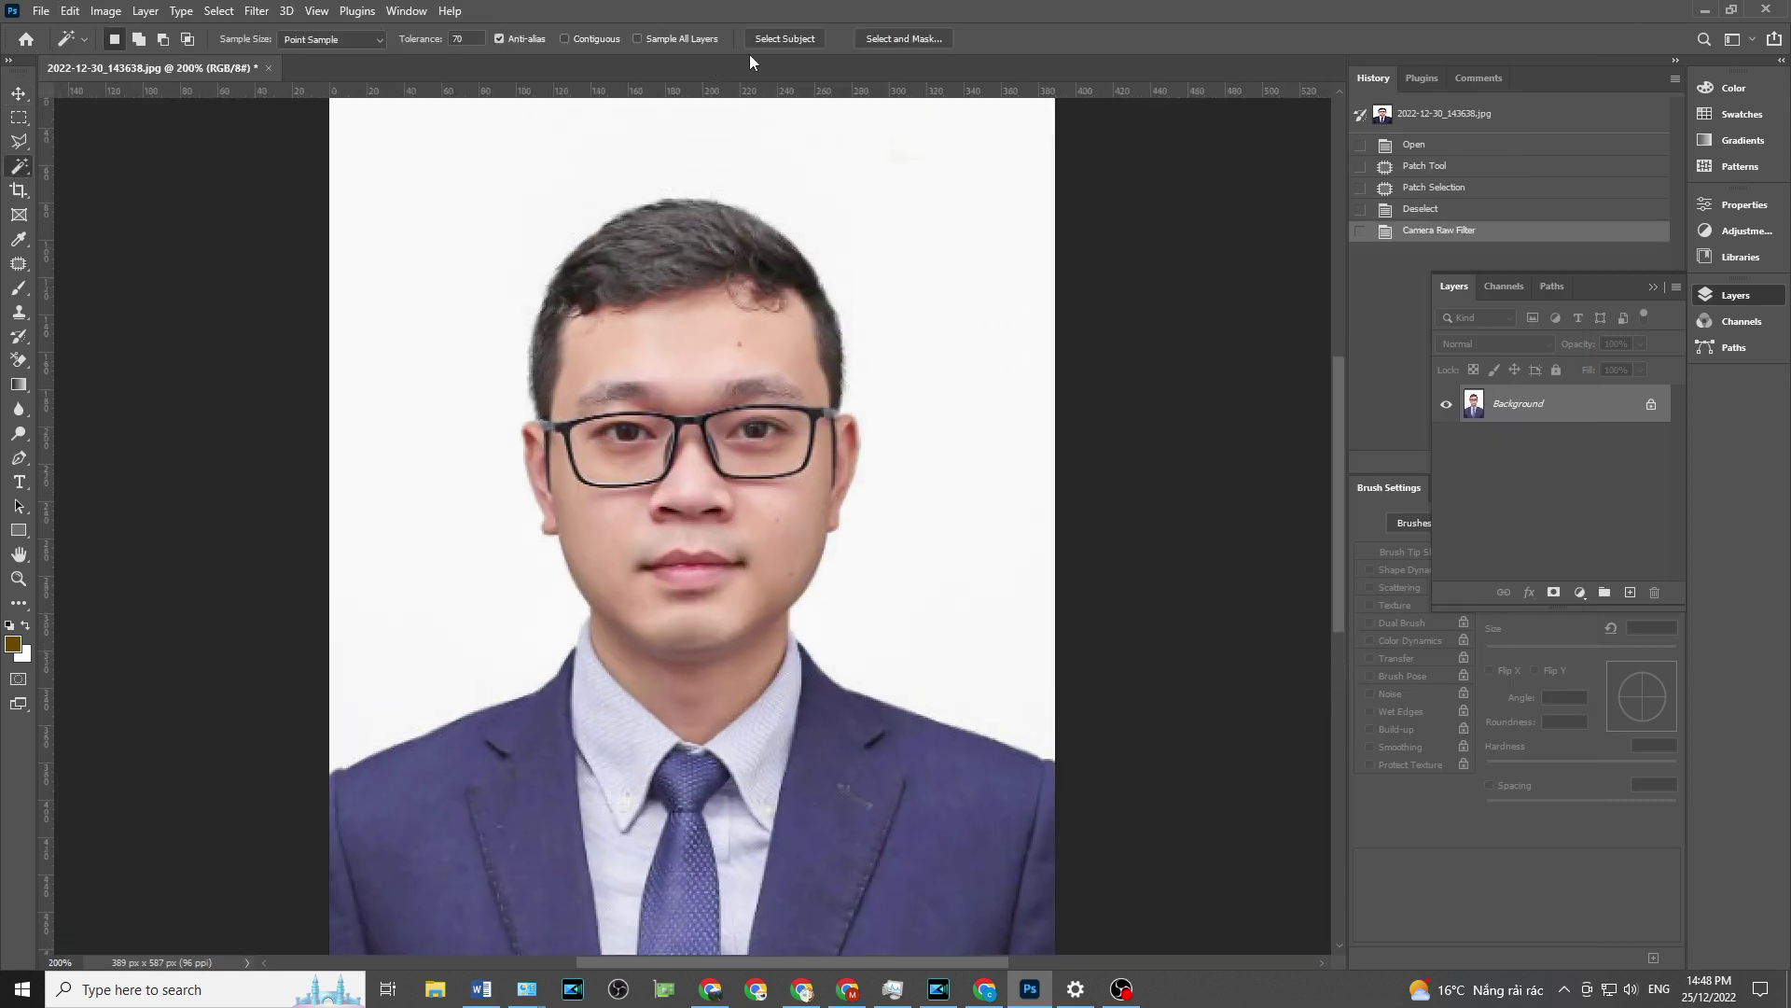
left_click(690, 214)
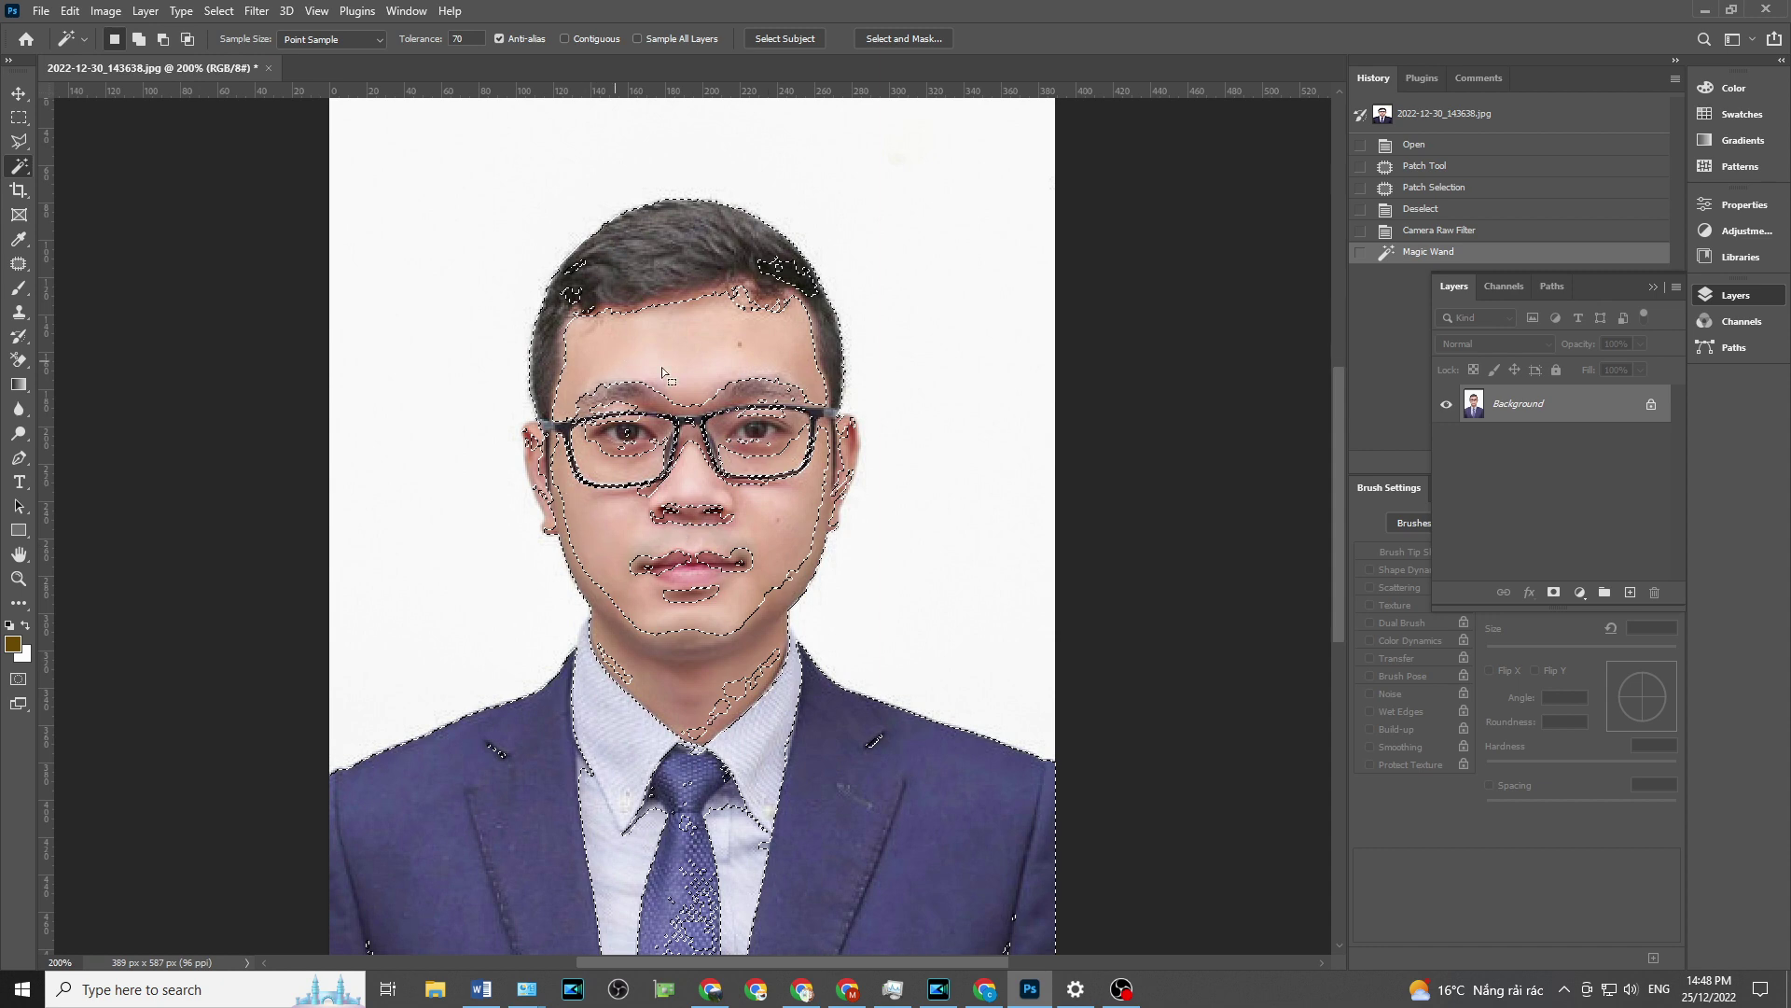
scroll(663, 374, "down", 1)
left_click(534, 408)
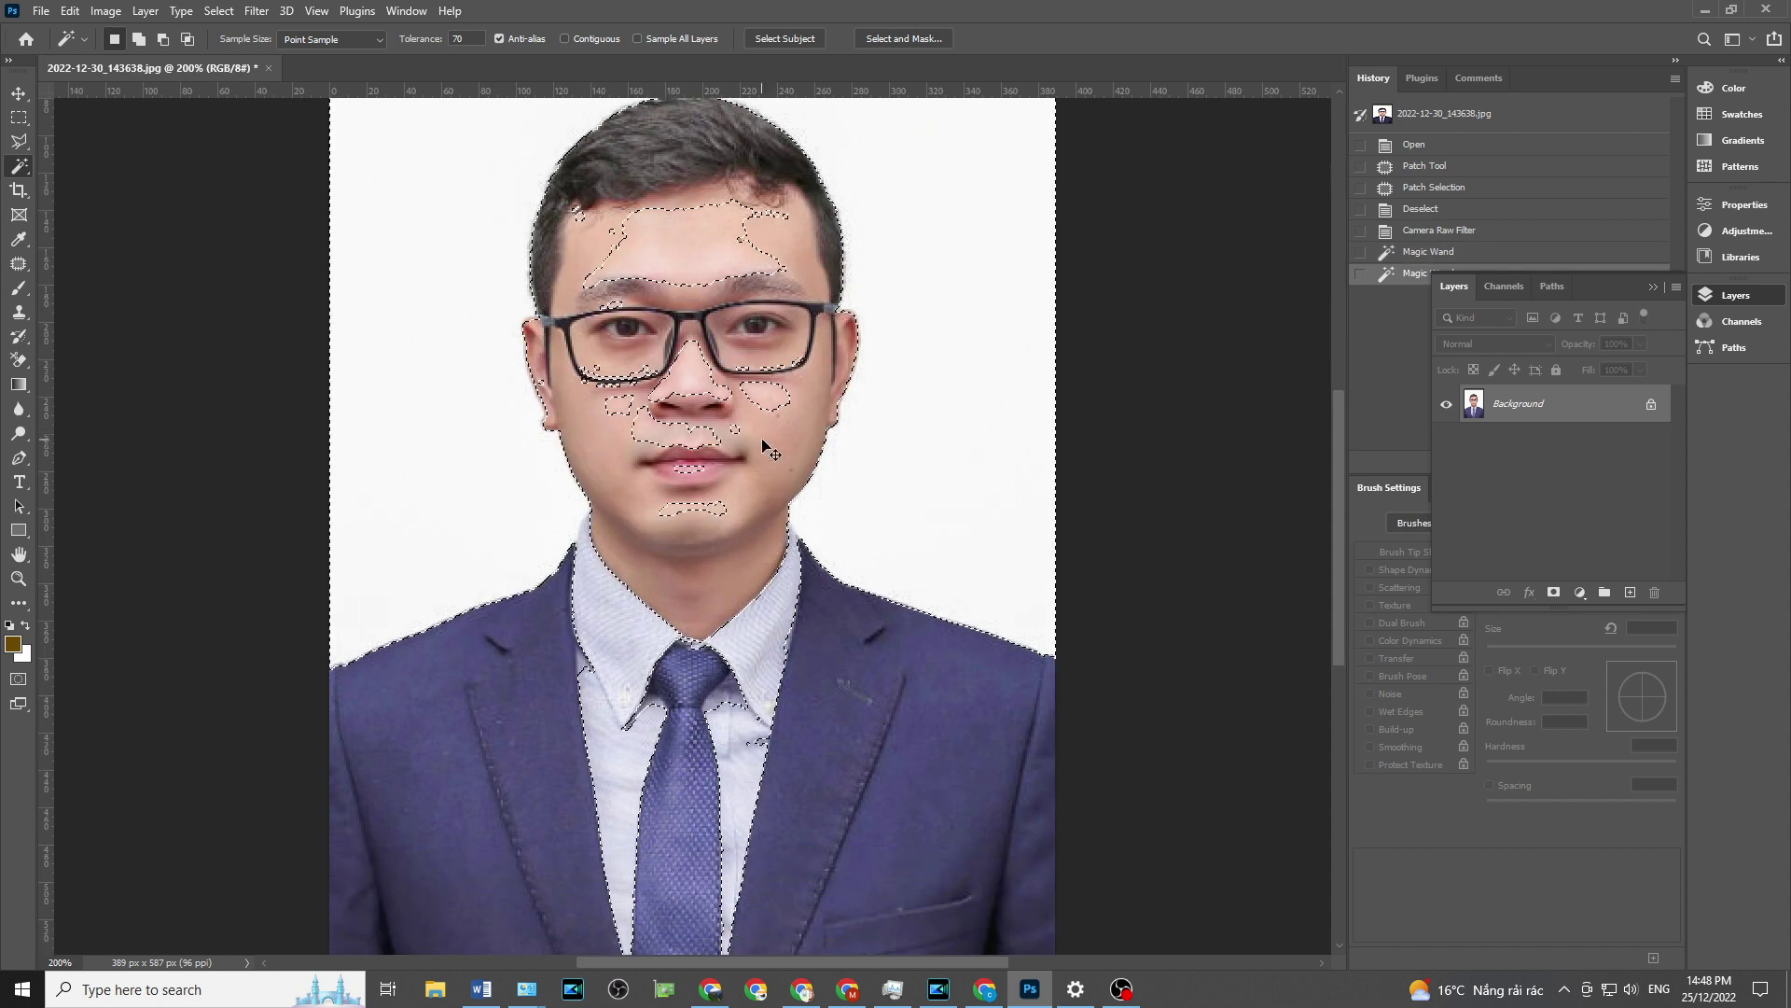
key("ctrl+d")
scroll(747, 392, "up", 1)
scroll(732, 346, "up", 1)
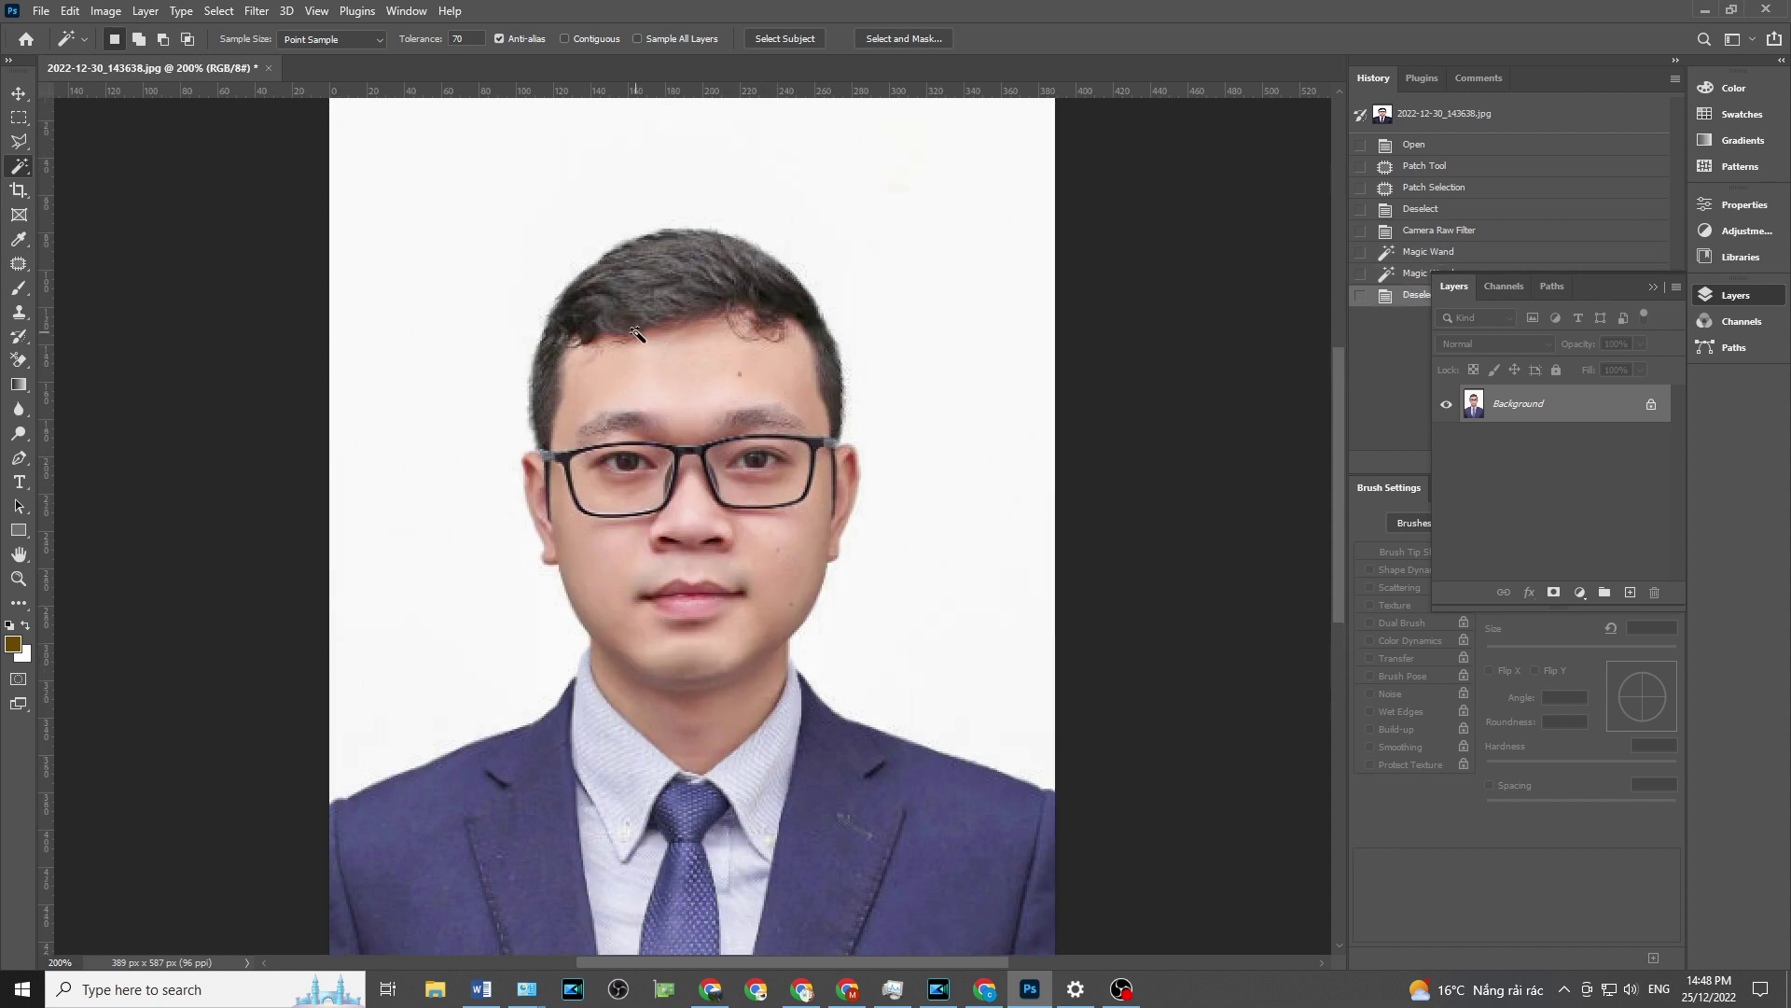
- Apply Levels with input levels 17, 0.88 and 255 to deepen the tones
key("ctrl+l")
left_click_drag(1043, 407, 1055, 407)
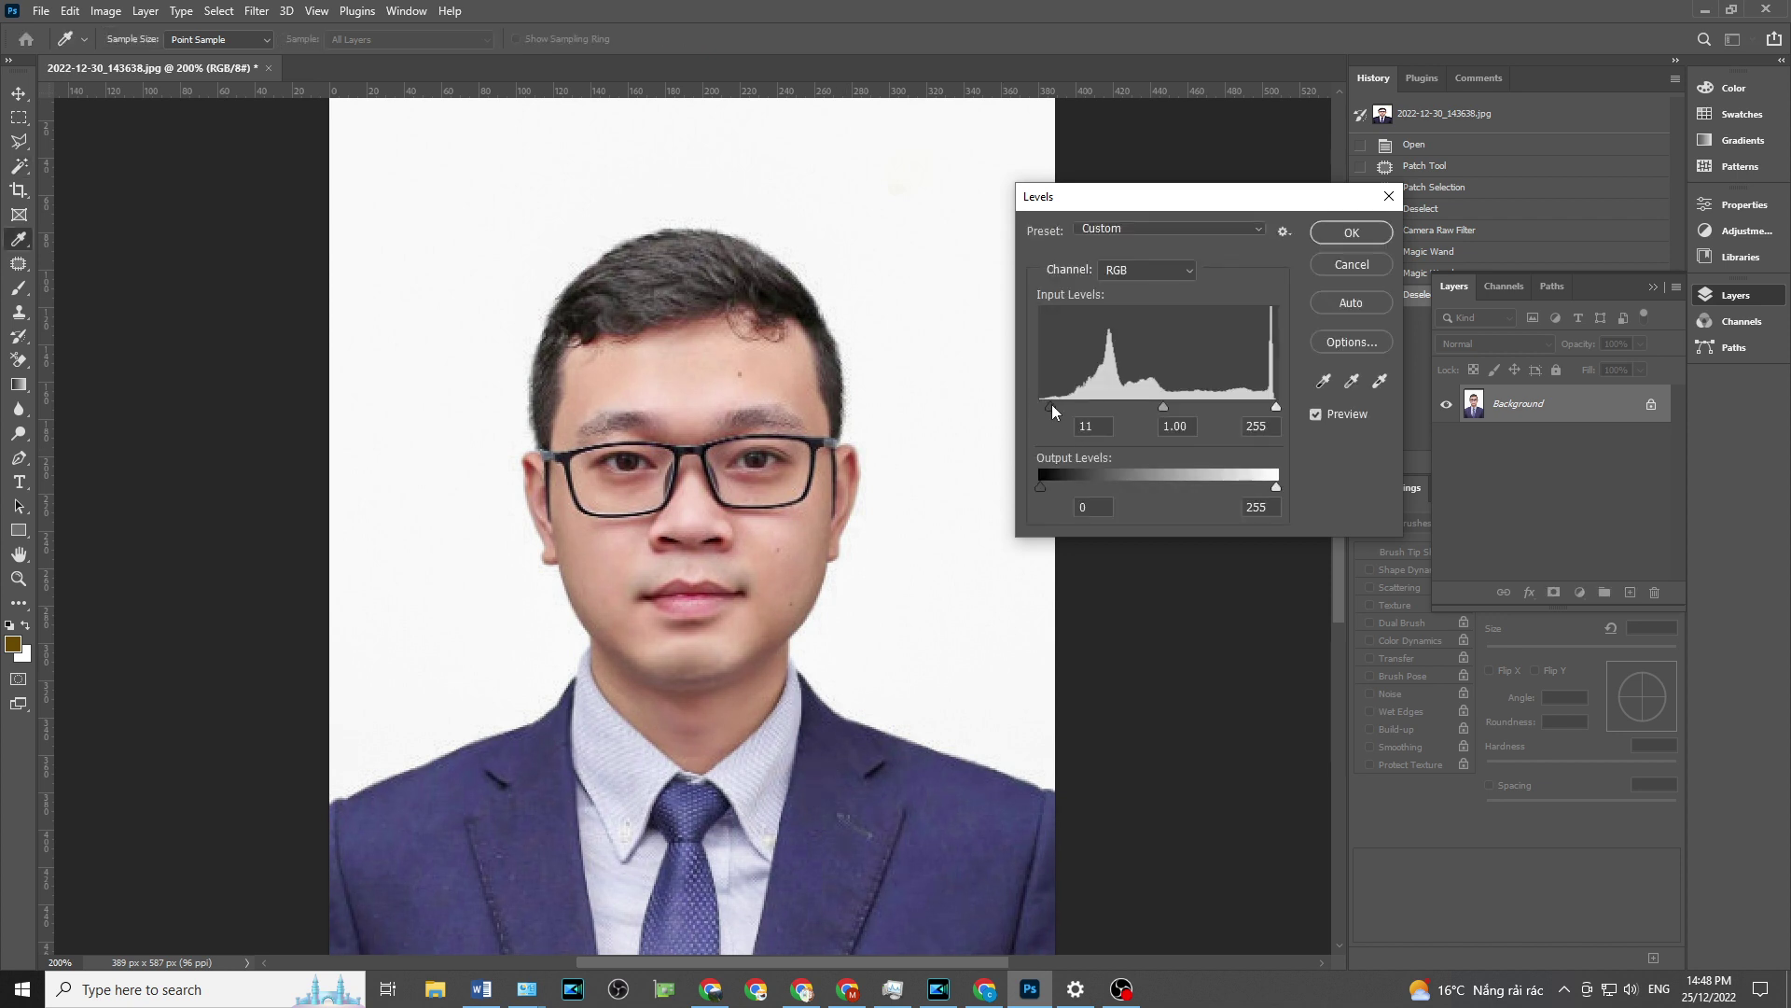
left_click_drag(1166, 407, 1176, 406)
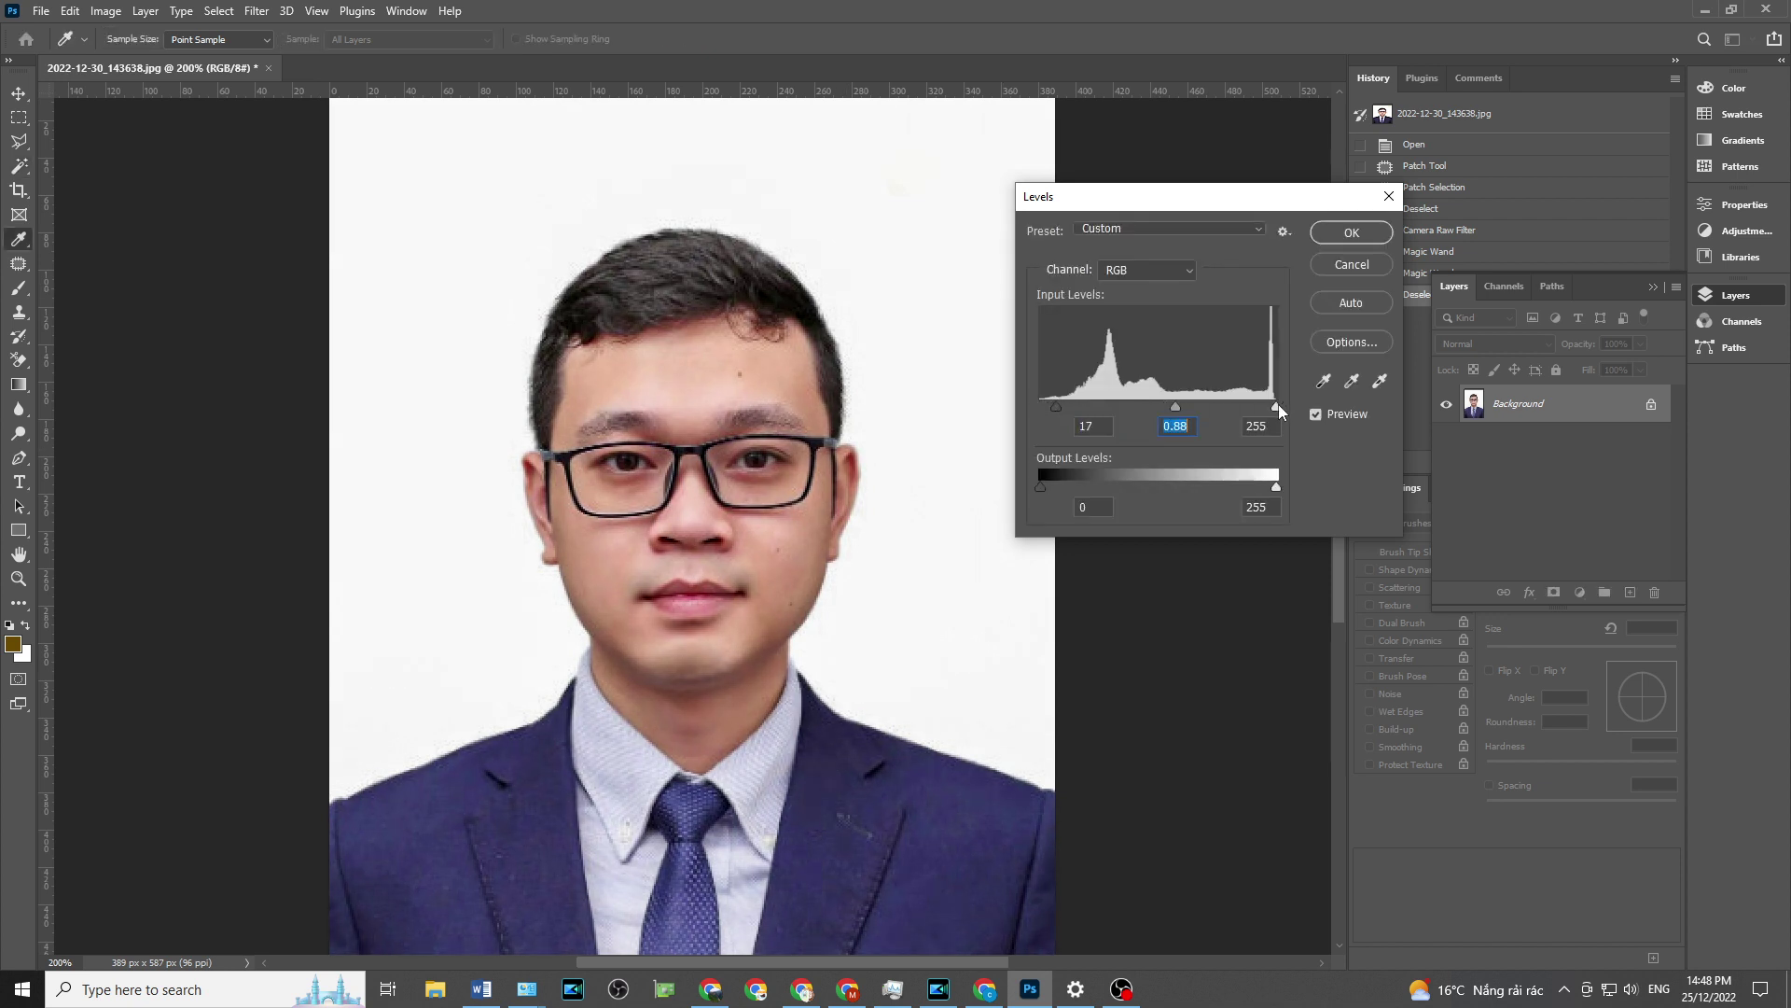
left_click(1352, 232)
key("w")
scroll(67, 263, "down", 1)
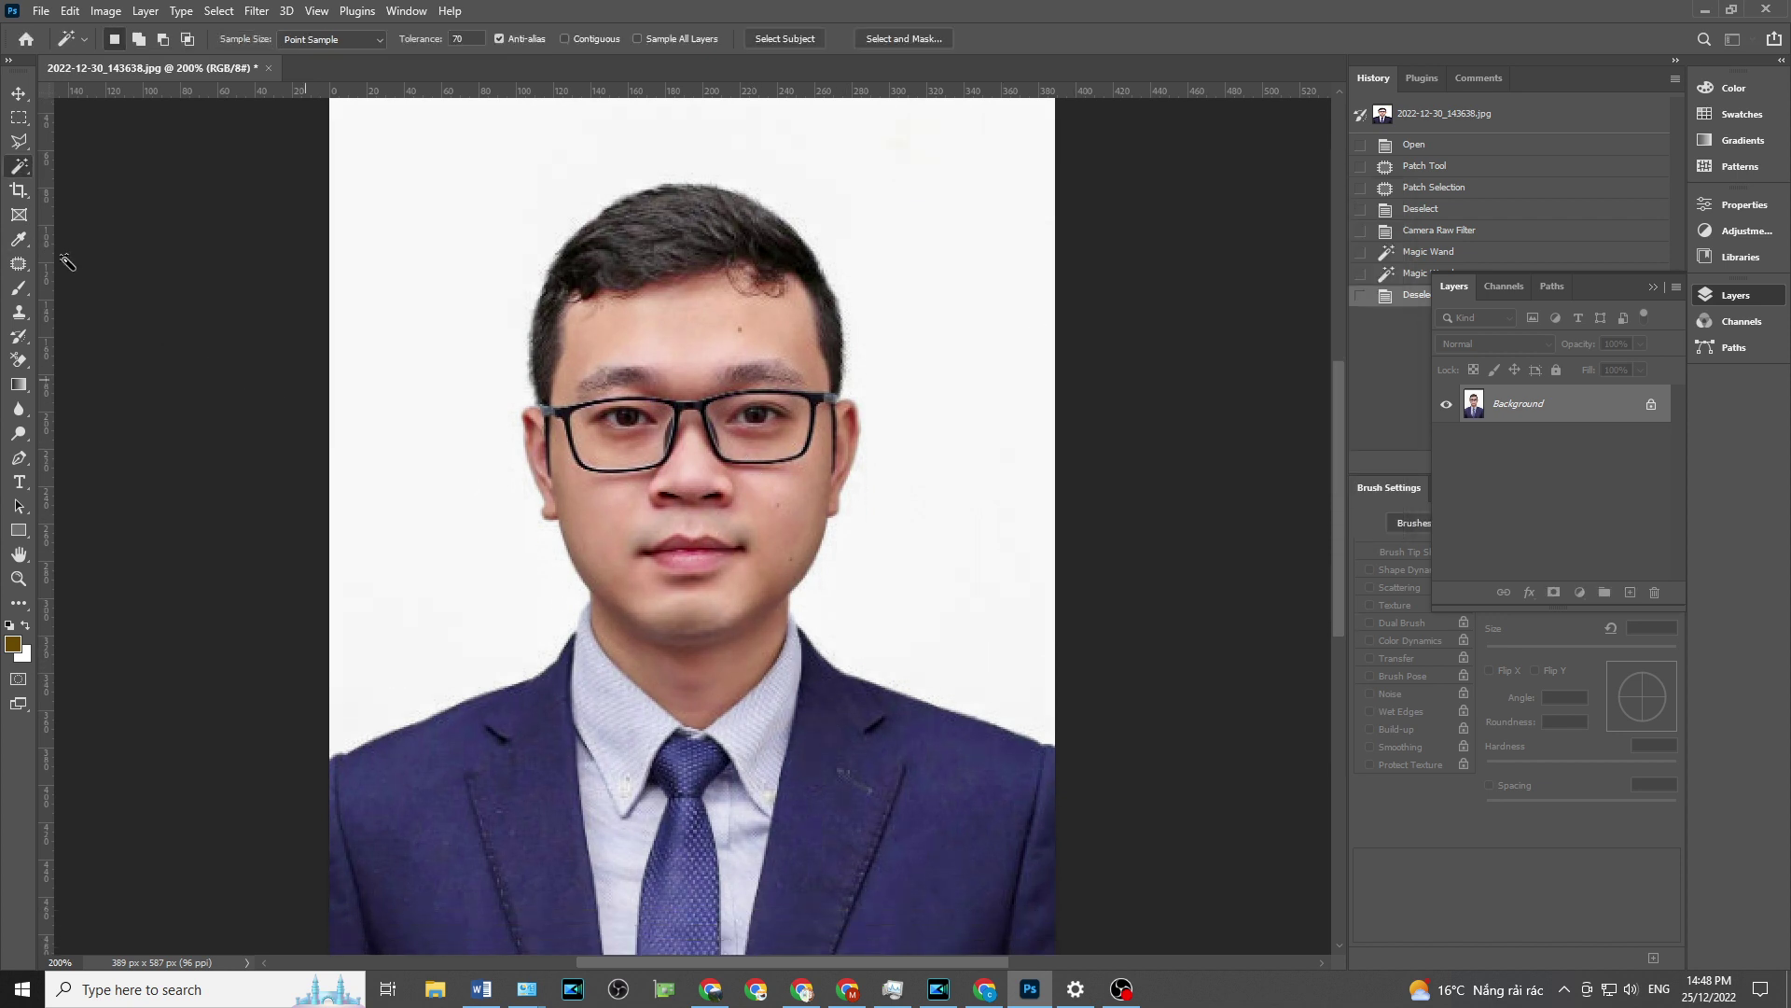
- Crop the portrait to a 2:3 ratio
left_click(20, 93)
left_click(19, 191)
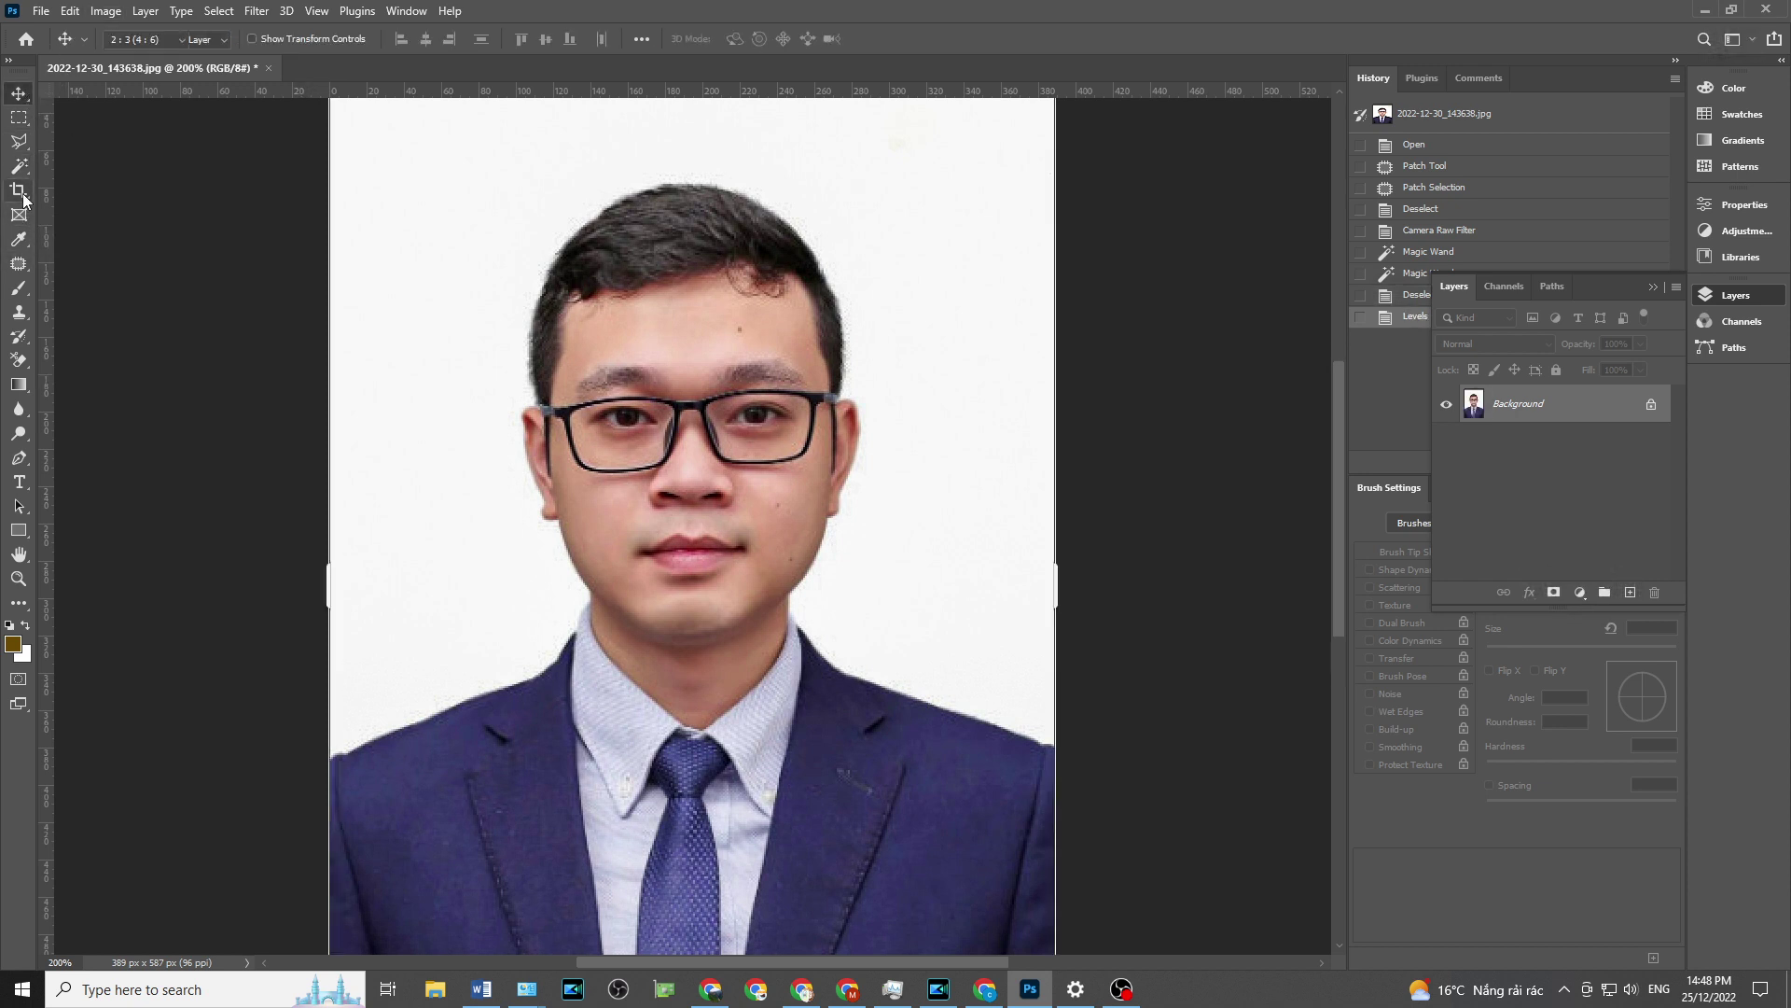
left_click(440, 348)
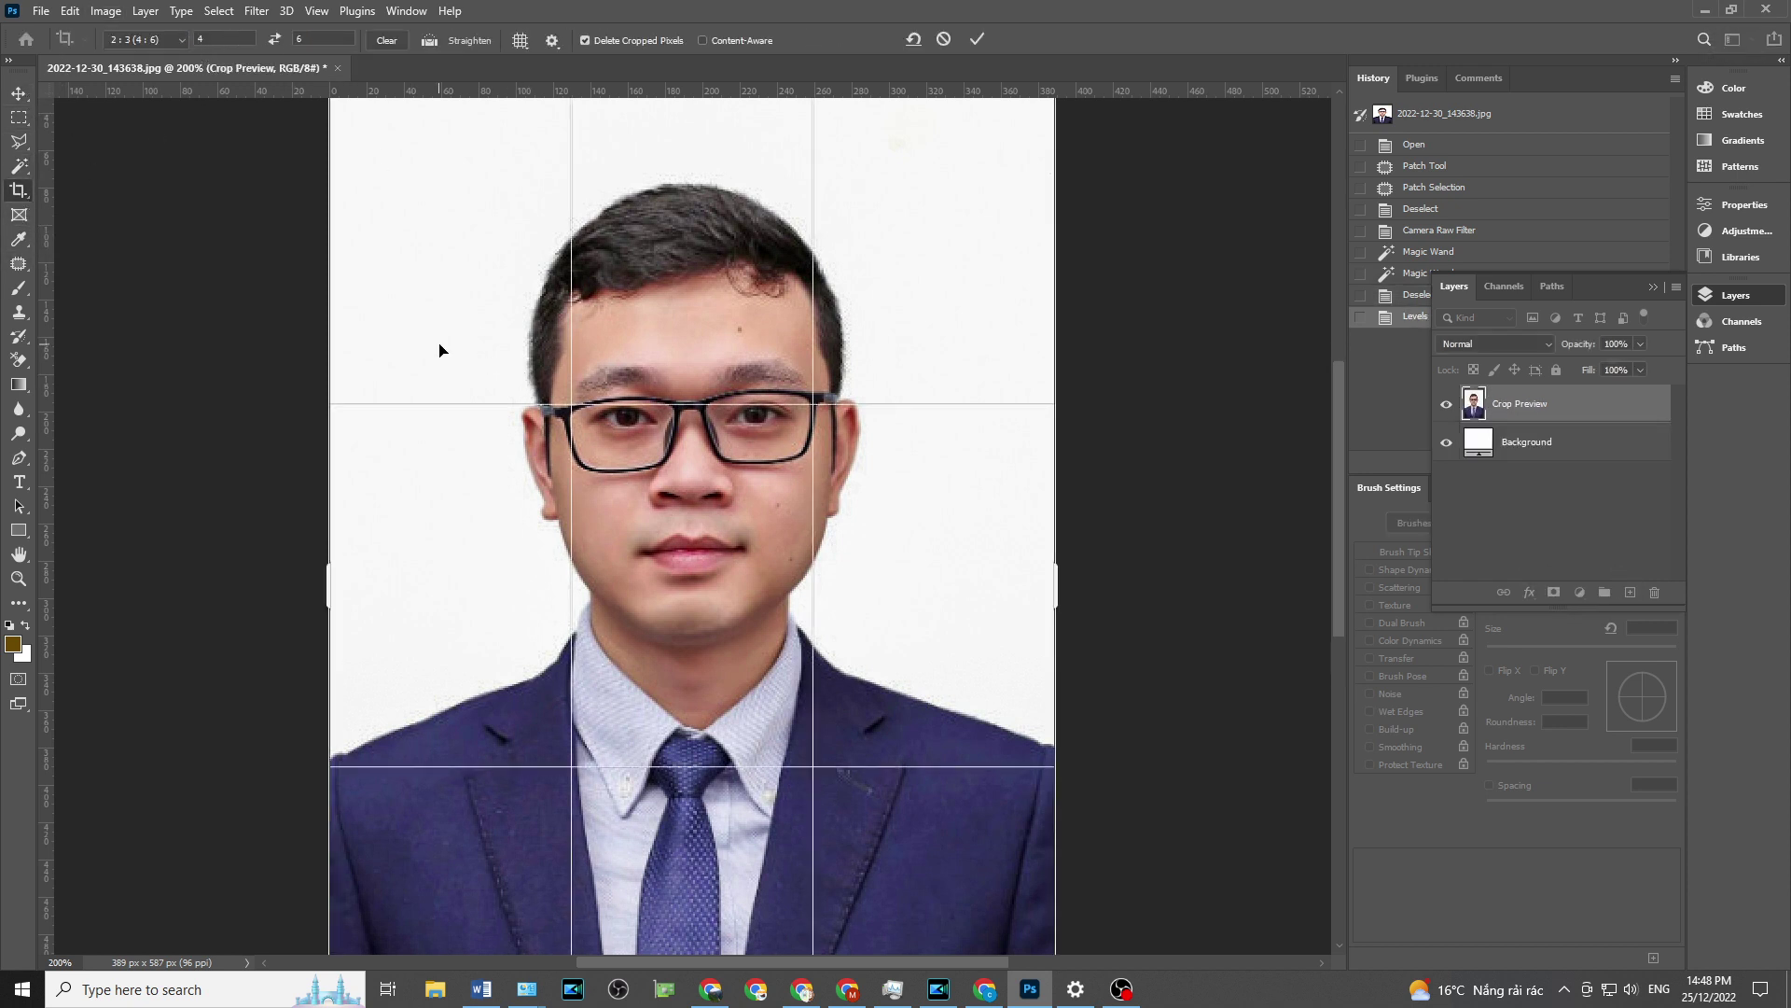
key("Return")
scroll(472, 460, "down", 2)
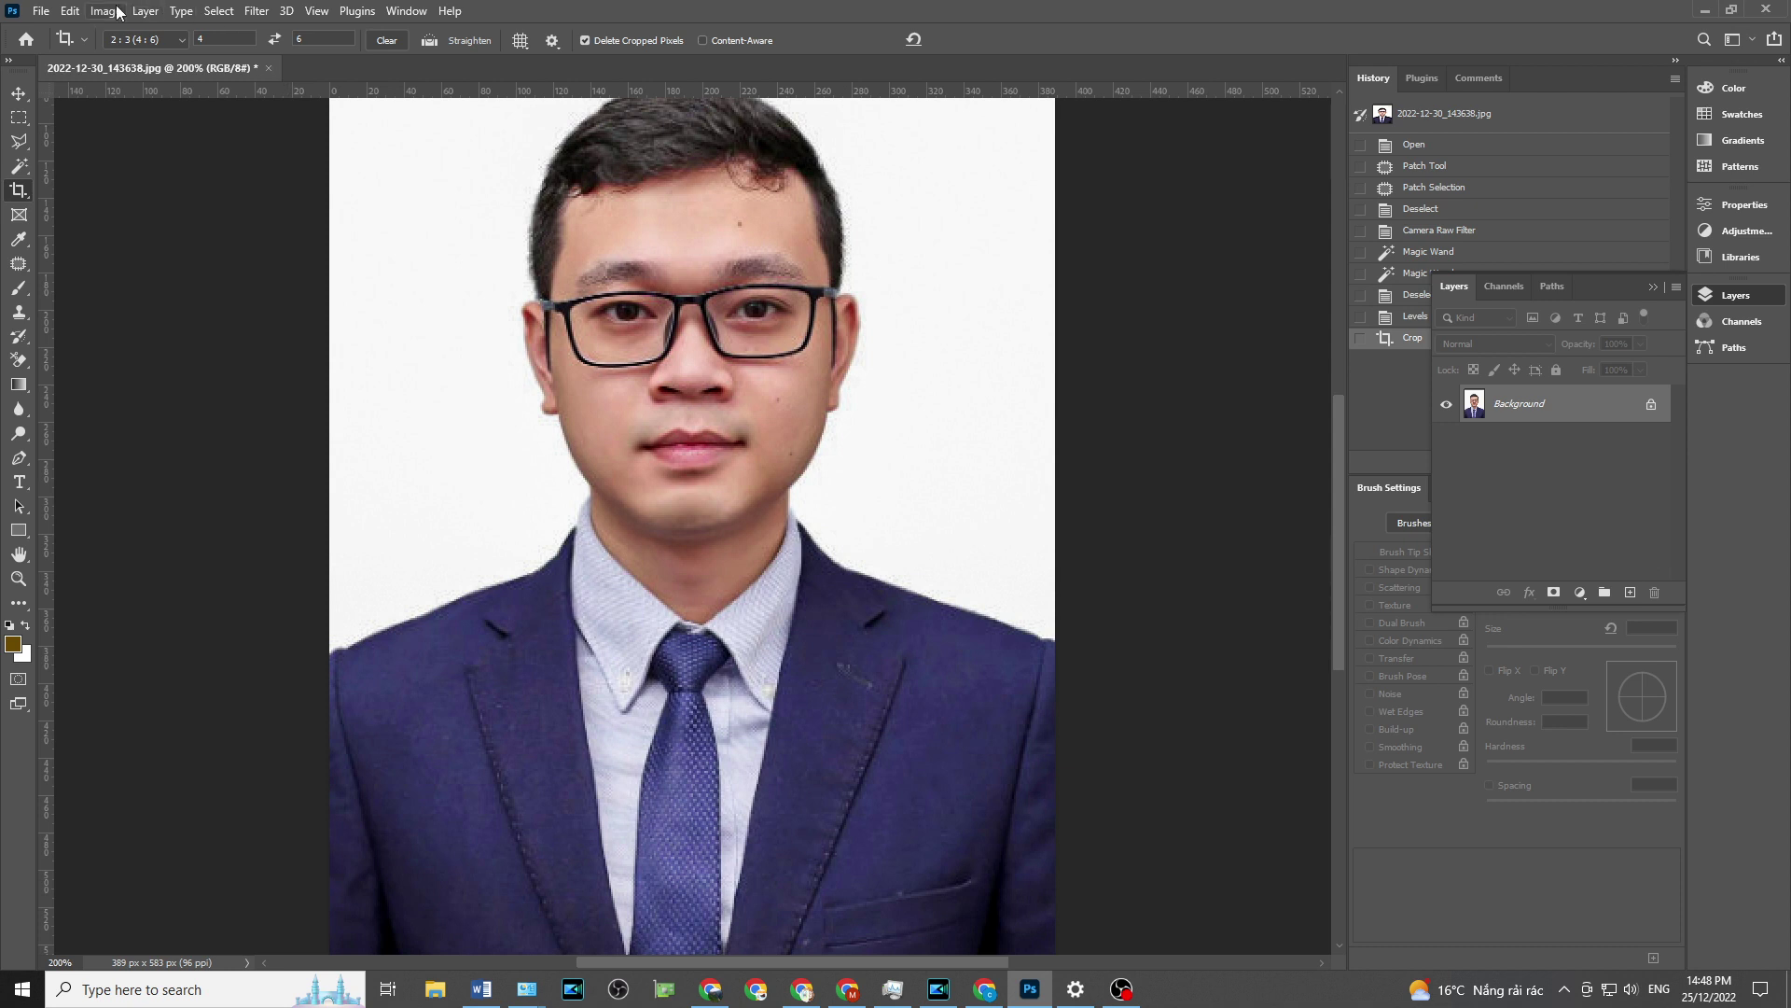
- Resize the image to 4 cm wide at 300 pixels/inch
left_click(105, 11)
left_click(140, 126)
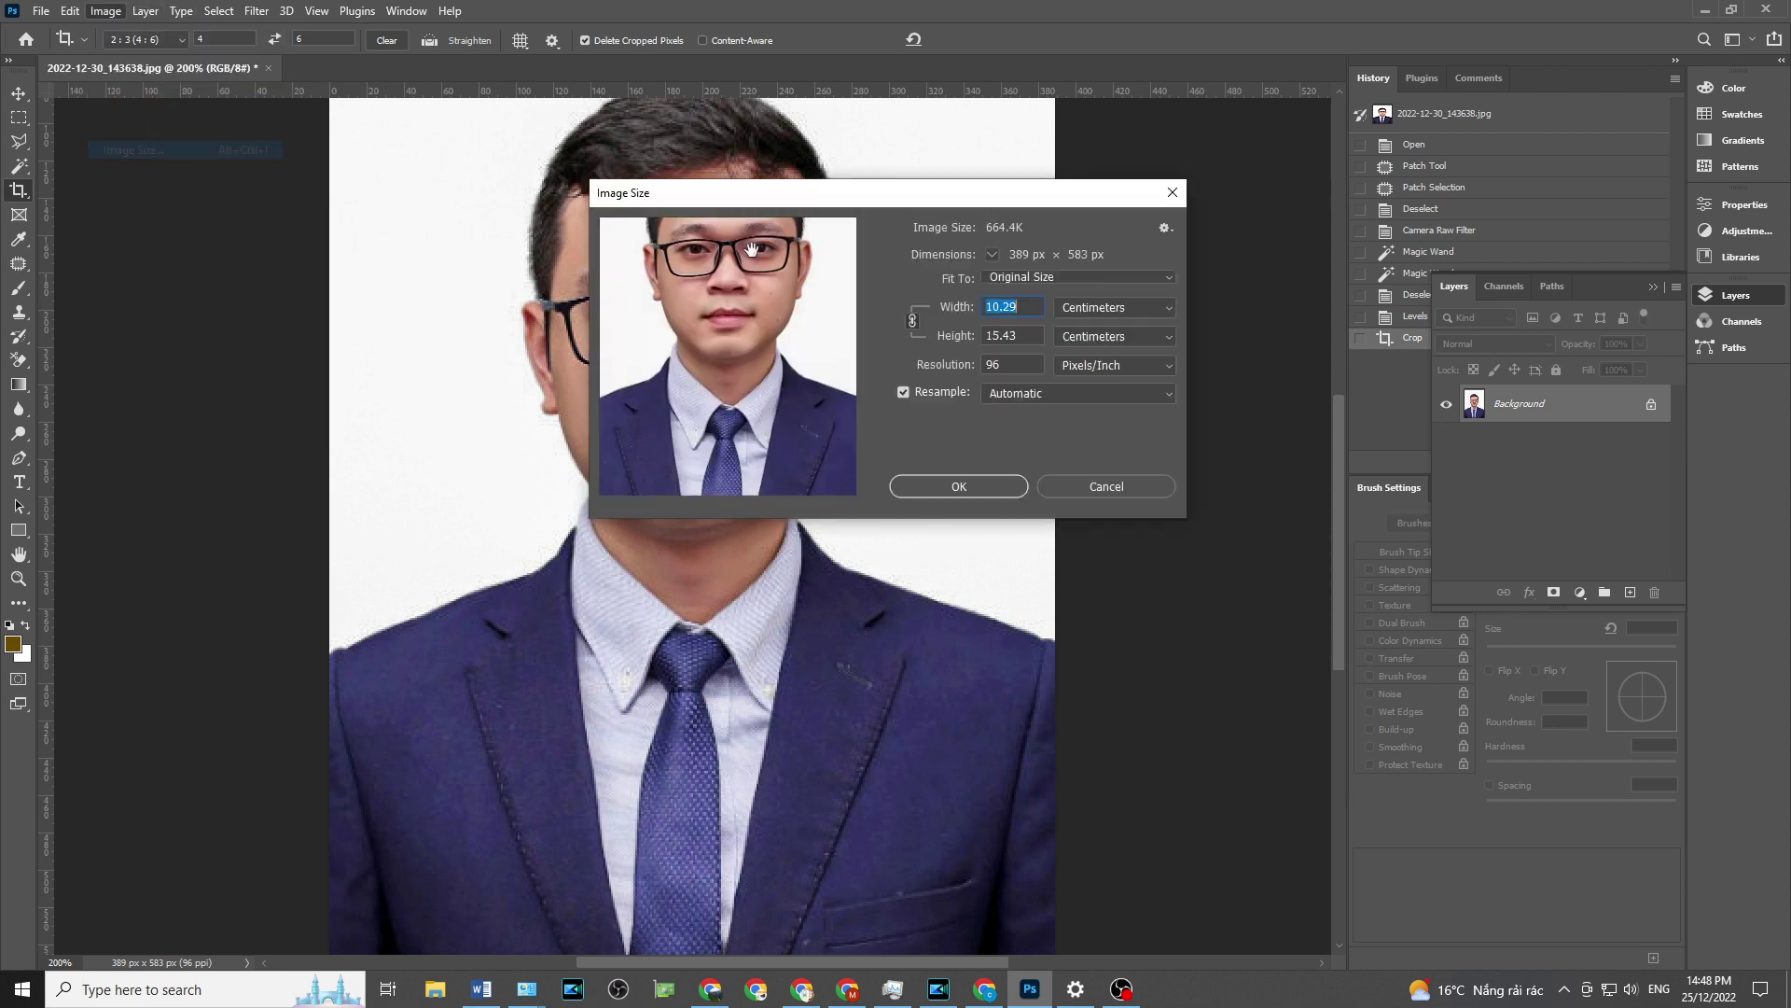
type("4")
left_click(1056, 311)
left_click(1105, 370)
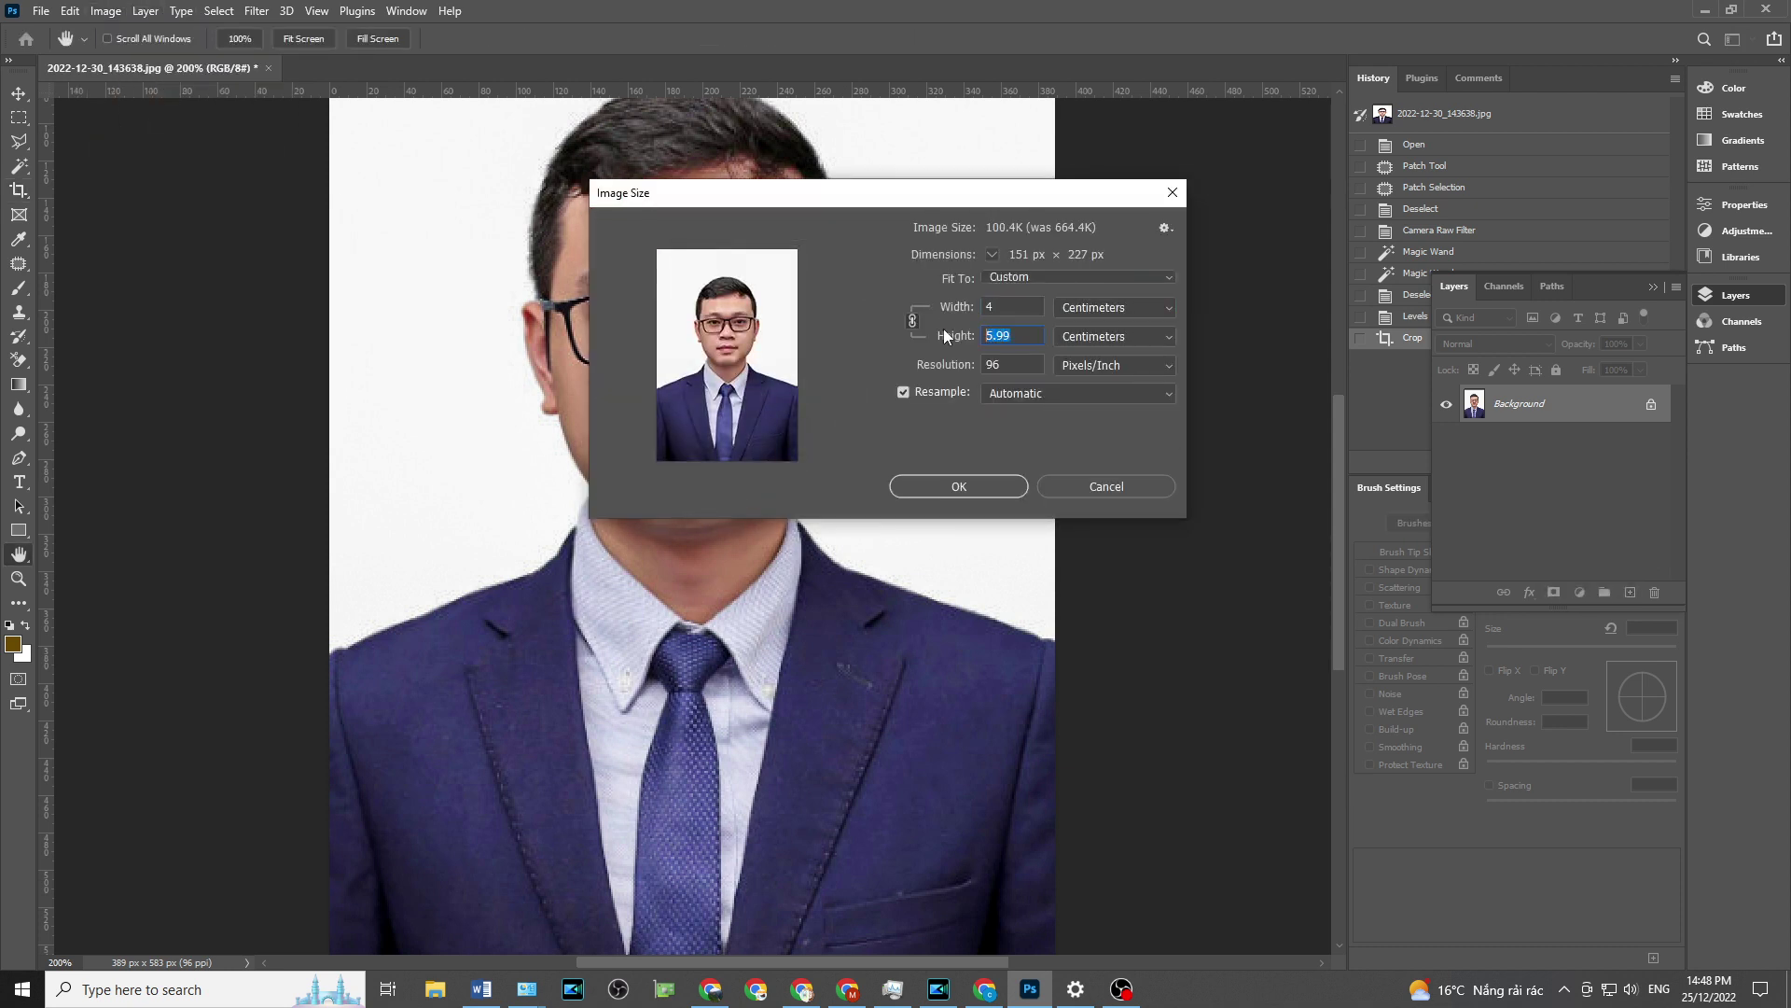
type("300")
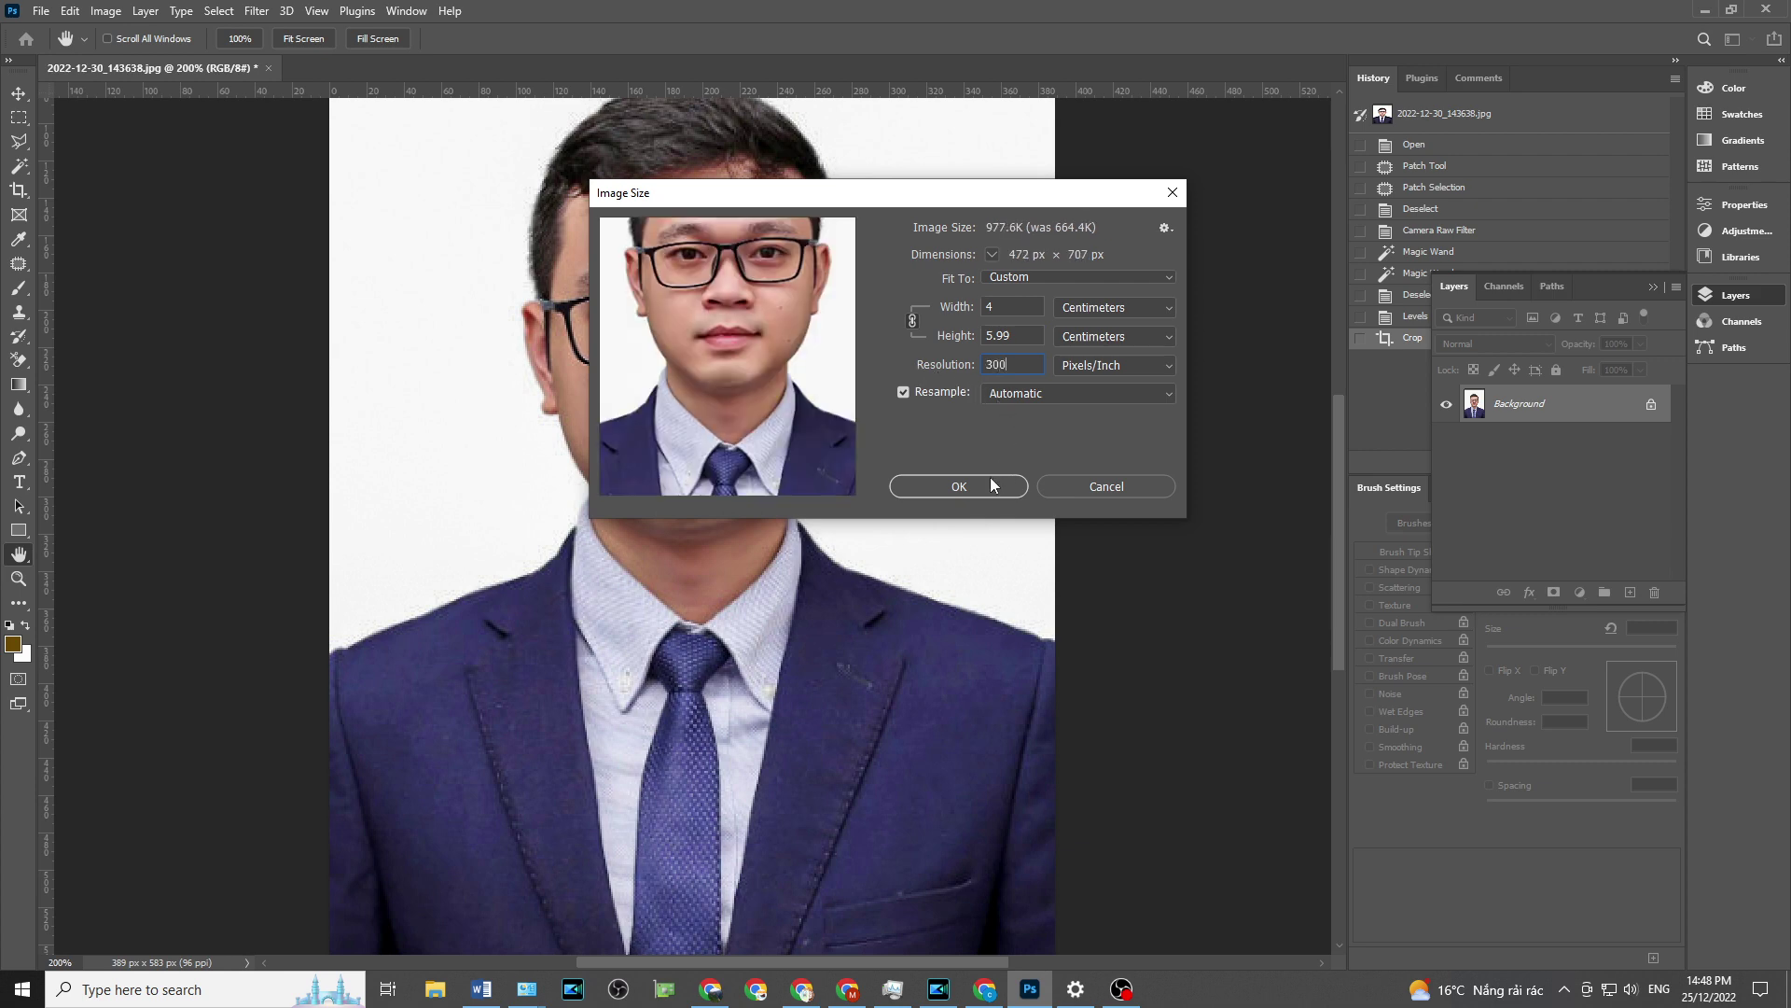
left_click(991, 486)
key("ctrl+minus")
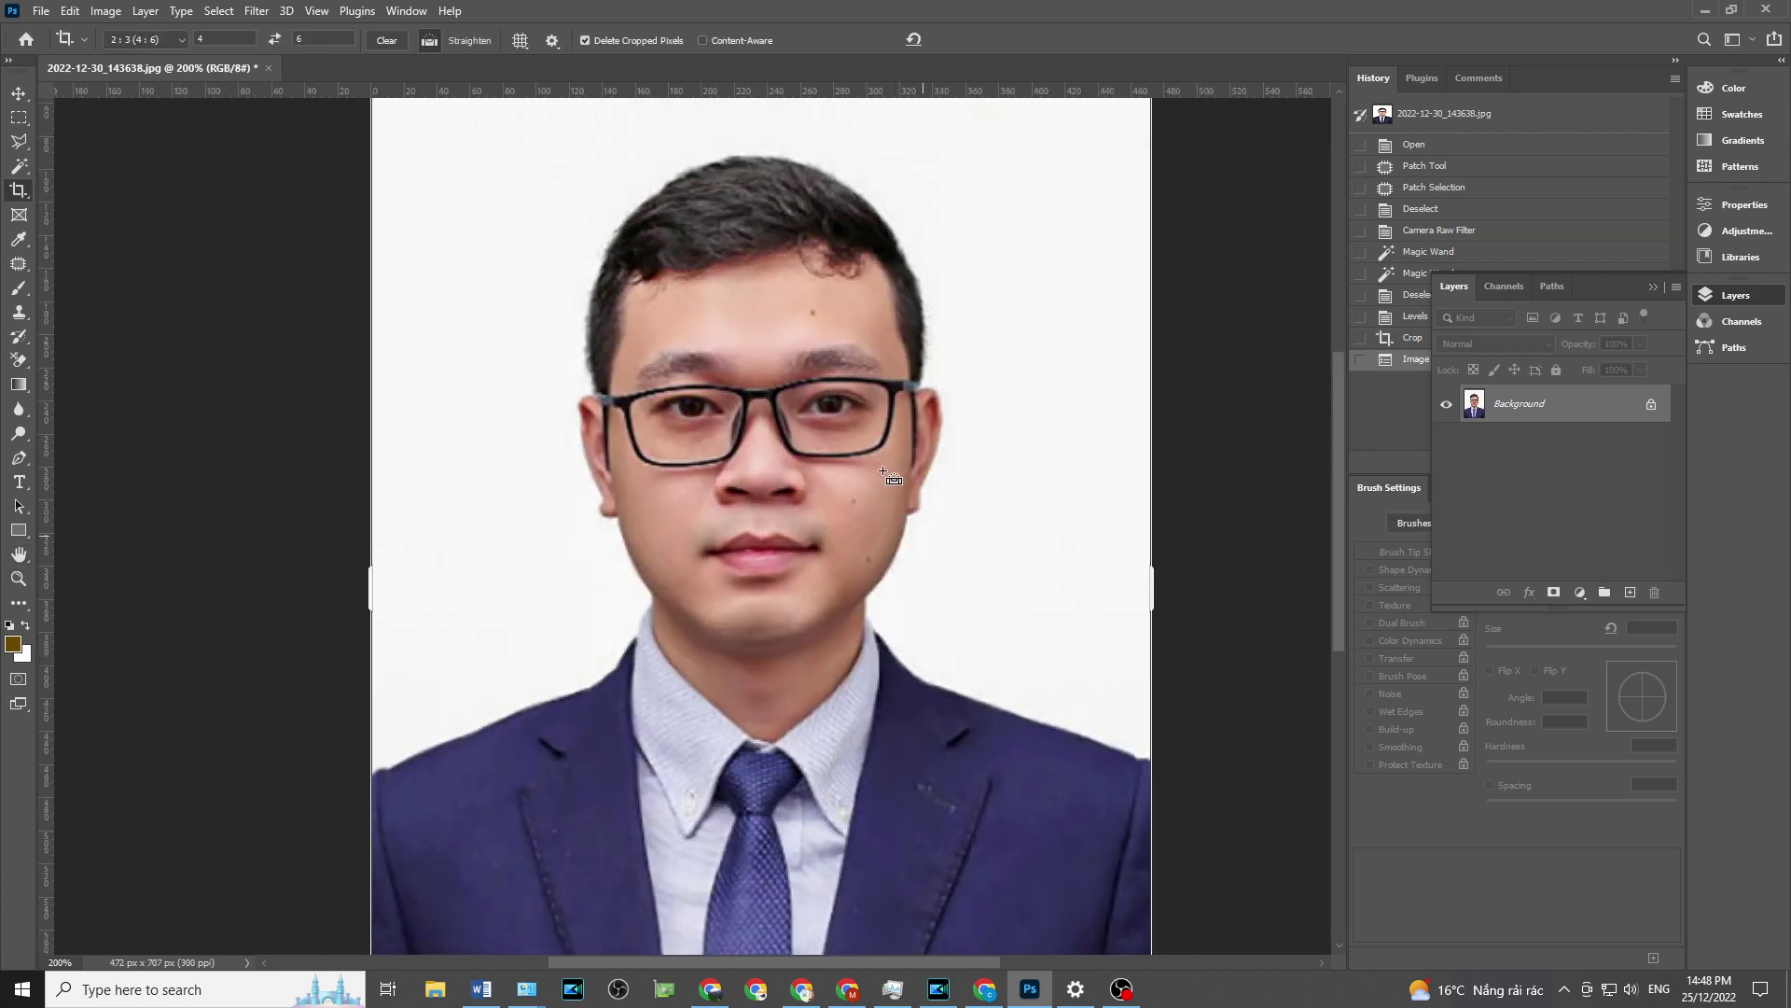
key("ctrl+plus")
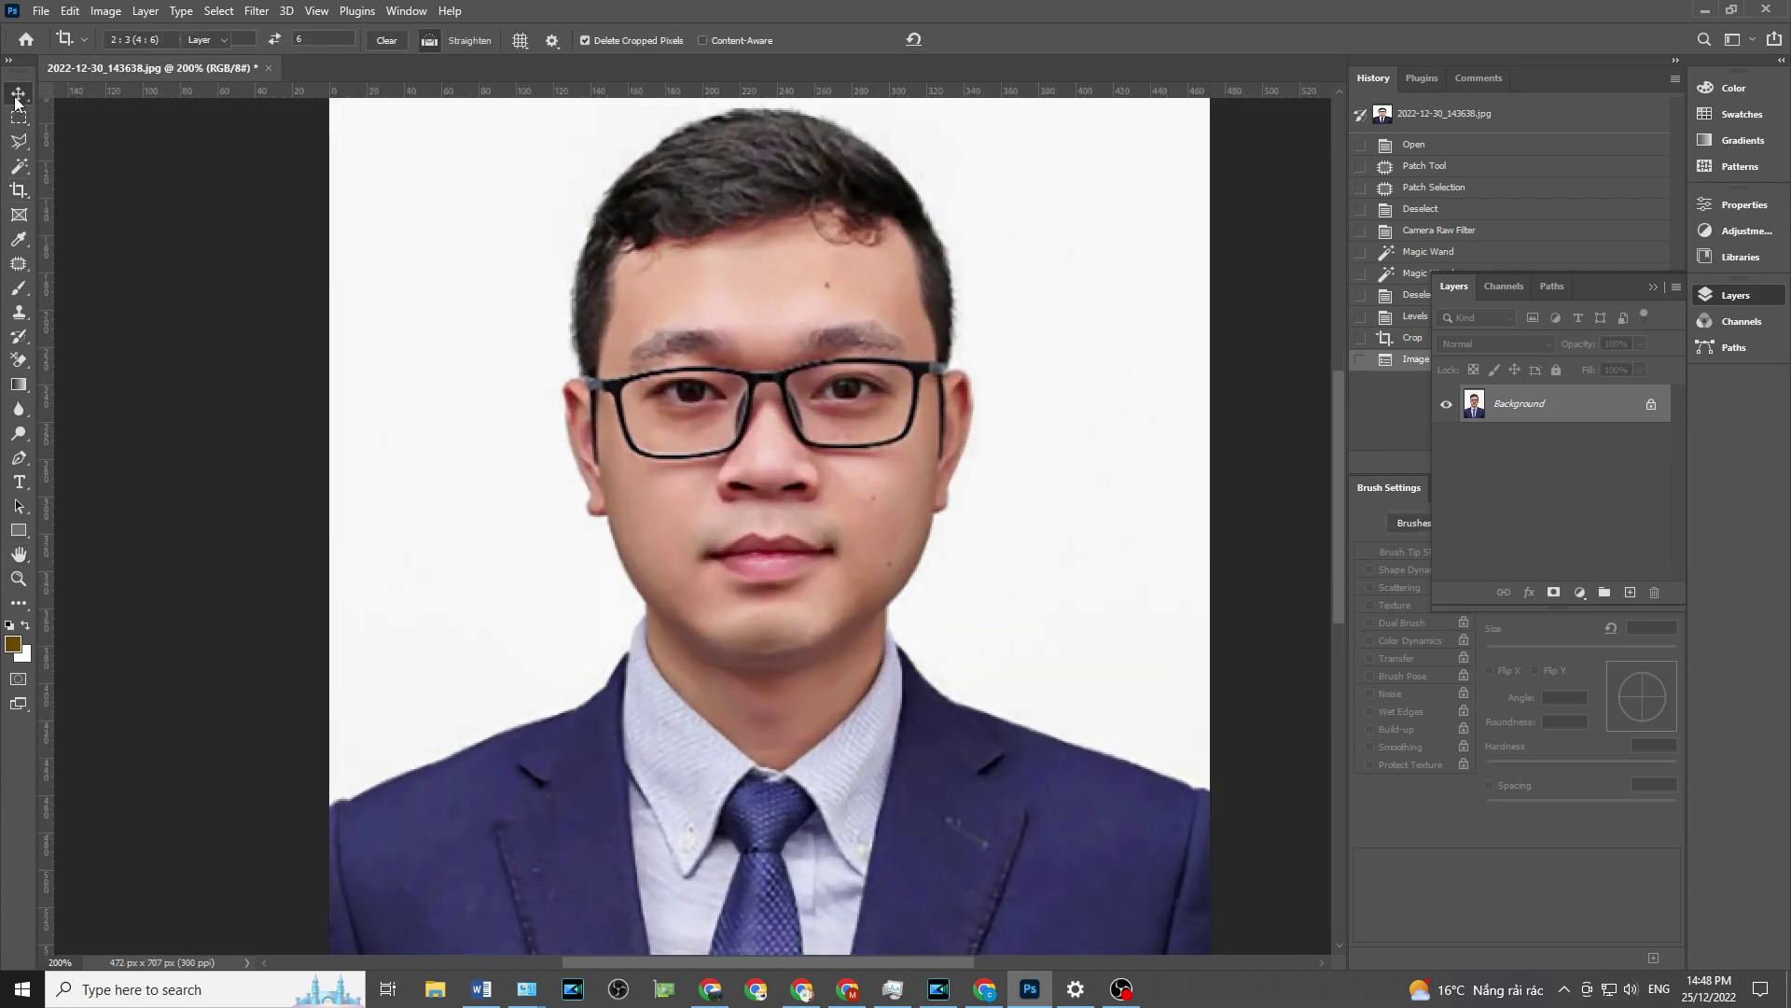
left_click(19, 94)
left_click(70, 10)
left_click(575, 403)
- Select the white background with the Magic Wand, deselect, and reset colours to black and white
key("ctrl")
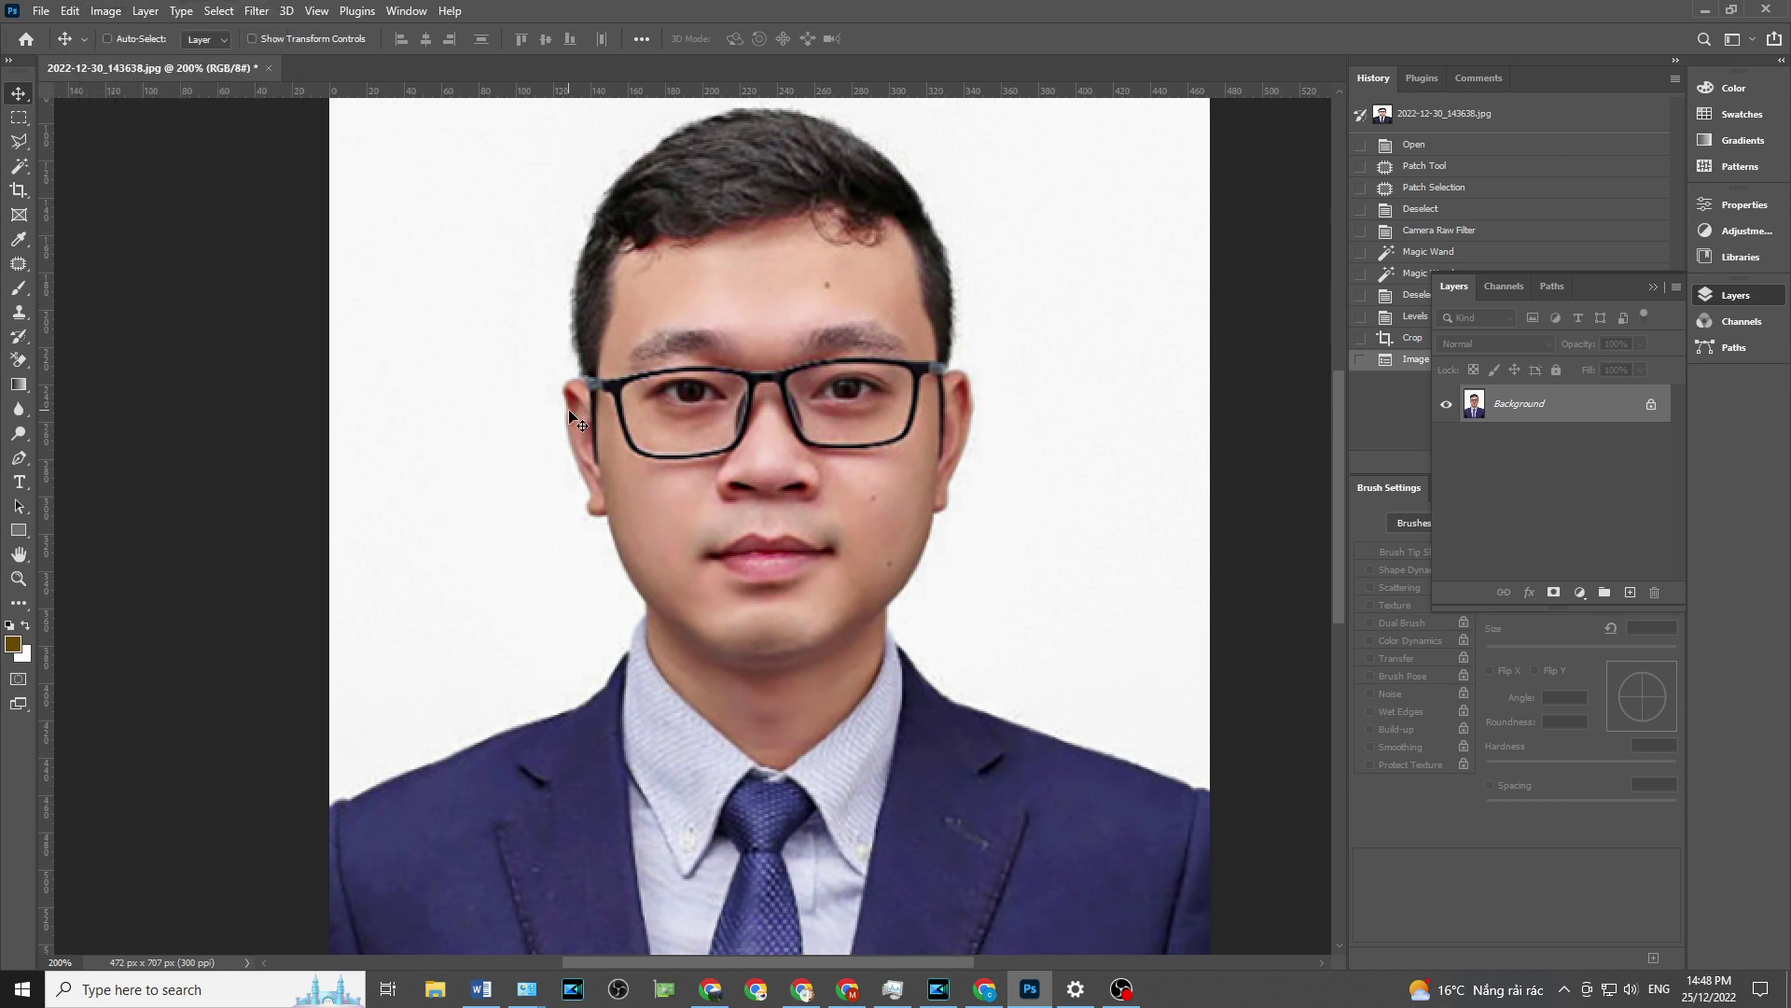
left_click(19, 166)
left_click(788, 525)
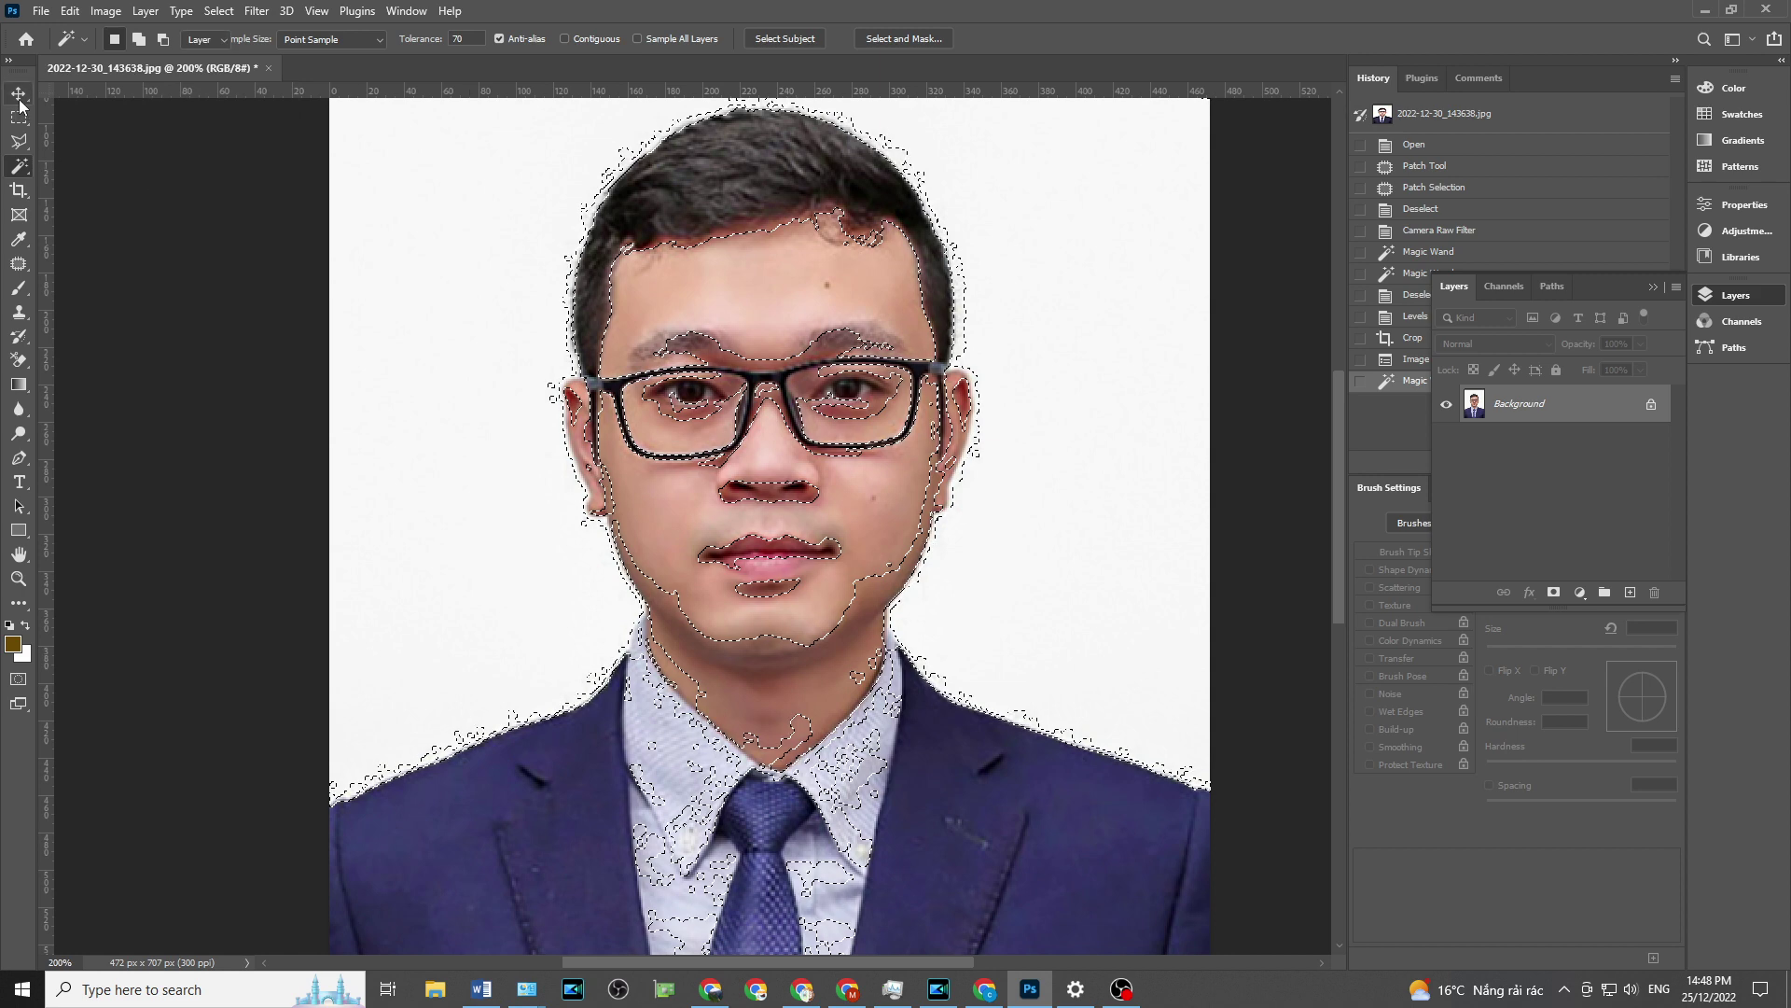
key("v")
key("ctrl+d")
key("d")
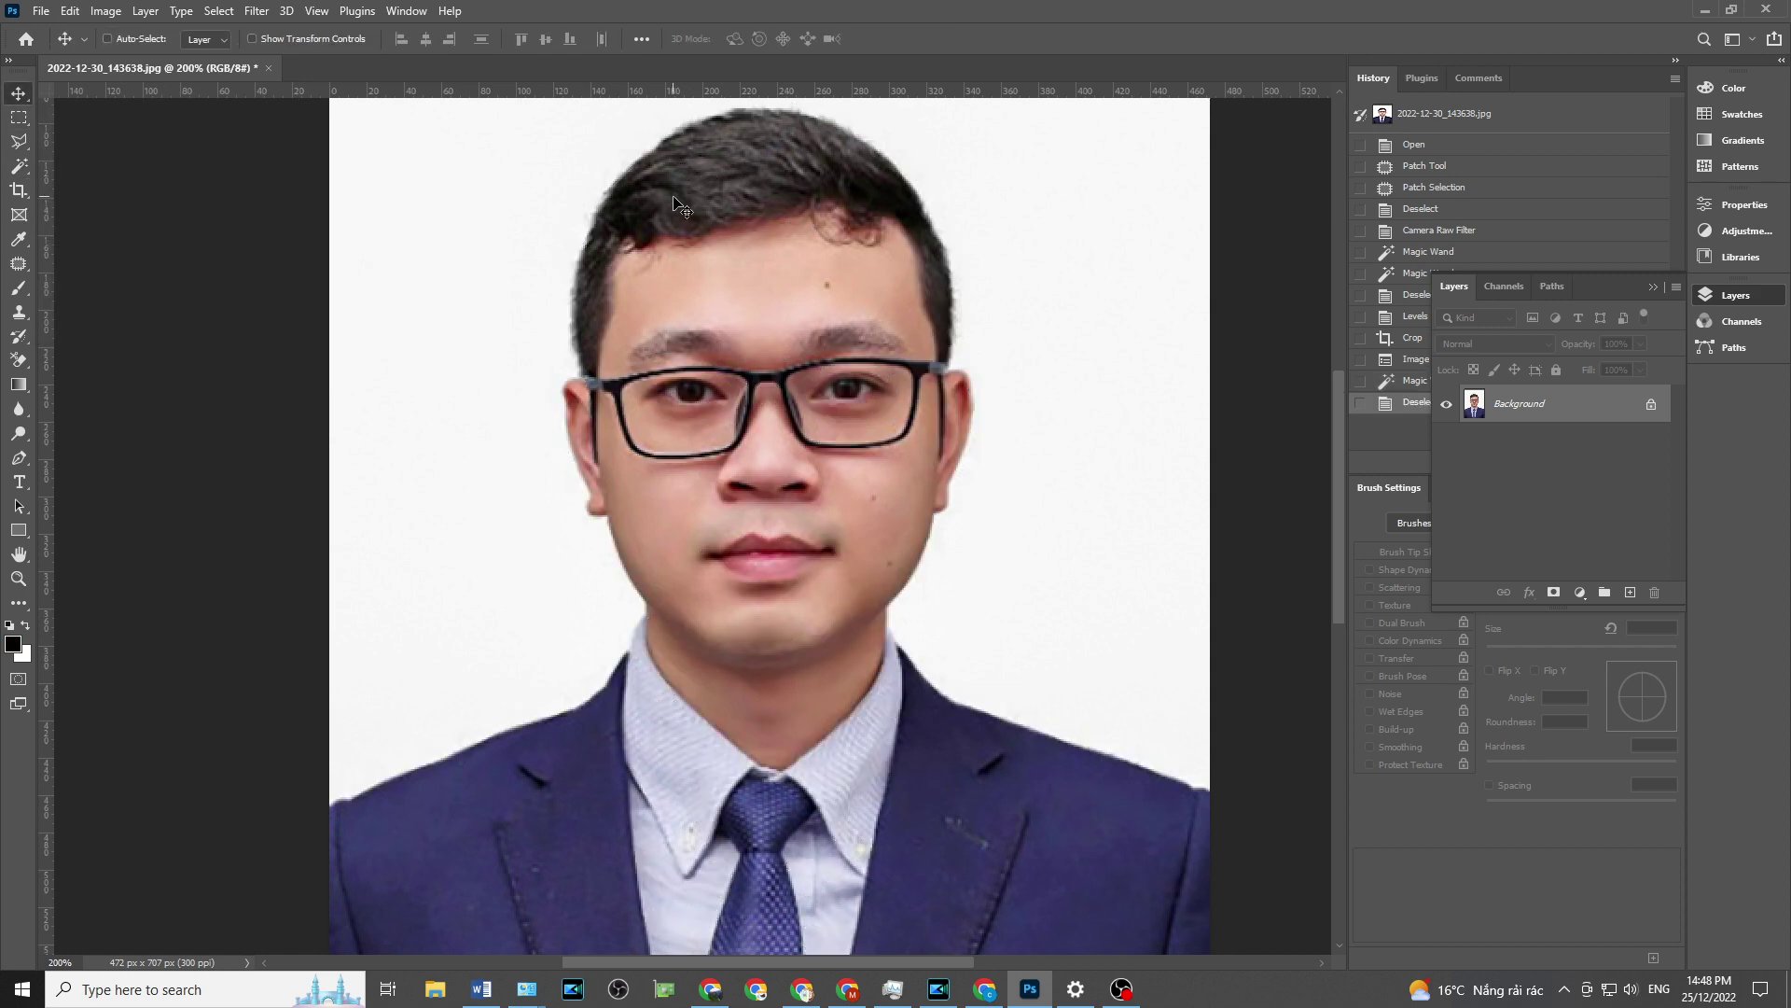
- Check the image size (472 × 707 px, 300 ppi) without changing it
left_click(106, 11)
left_click(149, 154)
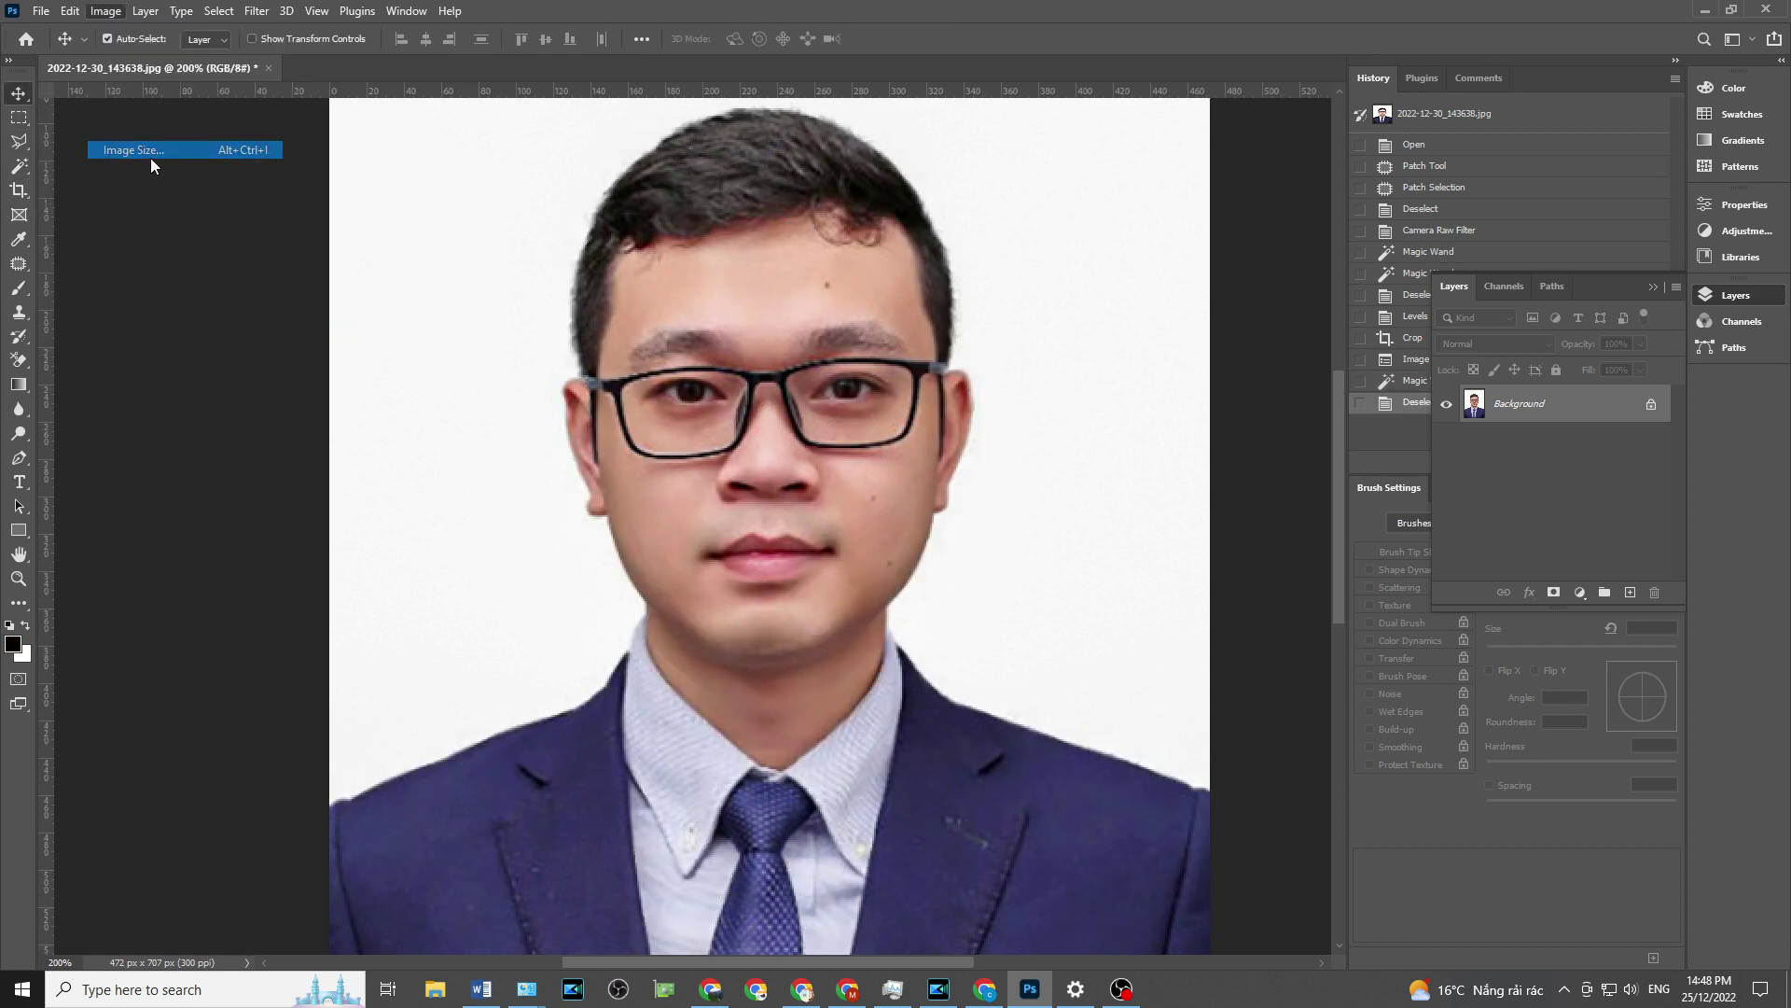
left_click(1000, 478)
key("h")
key("v")
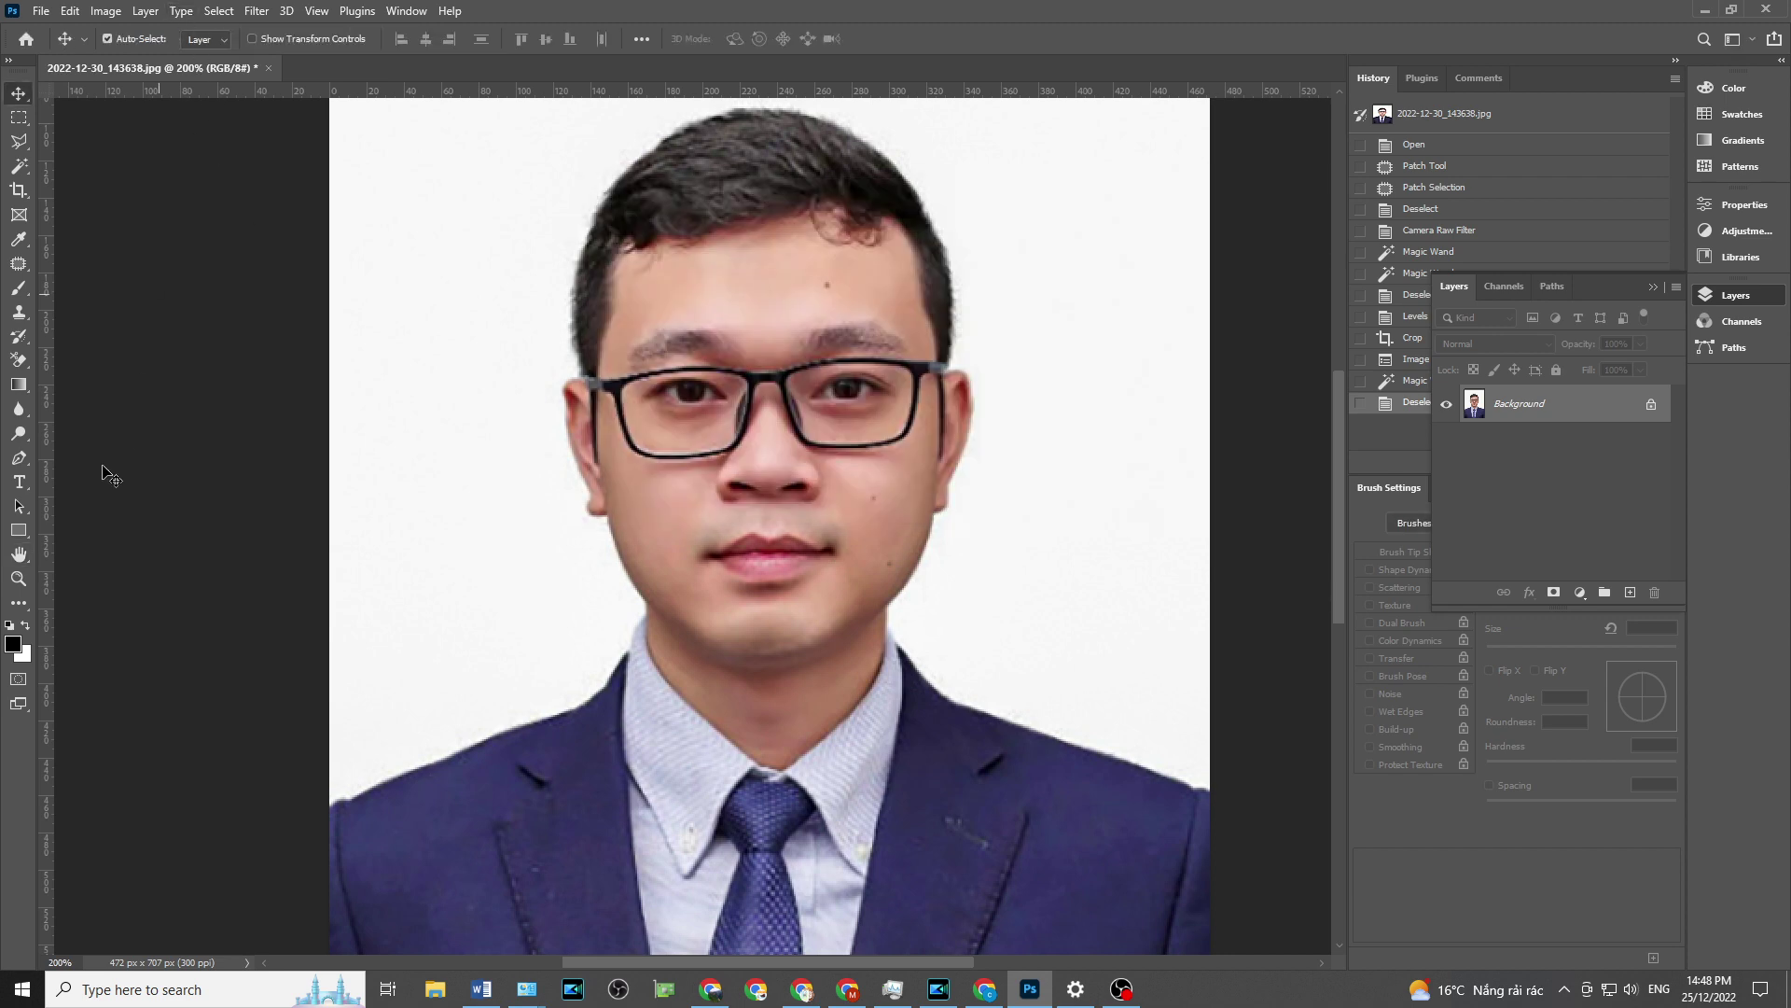
scroll(566, 415, "down", 2)
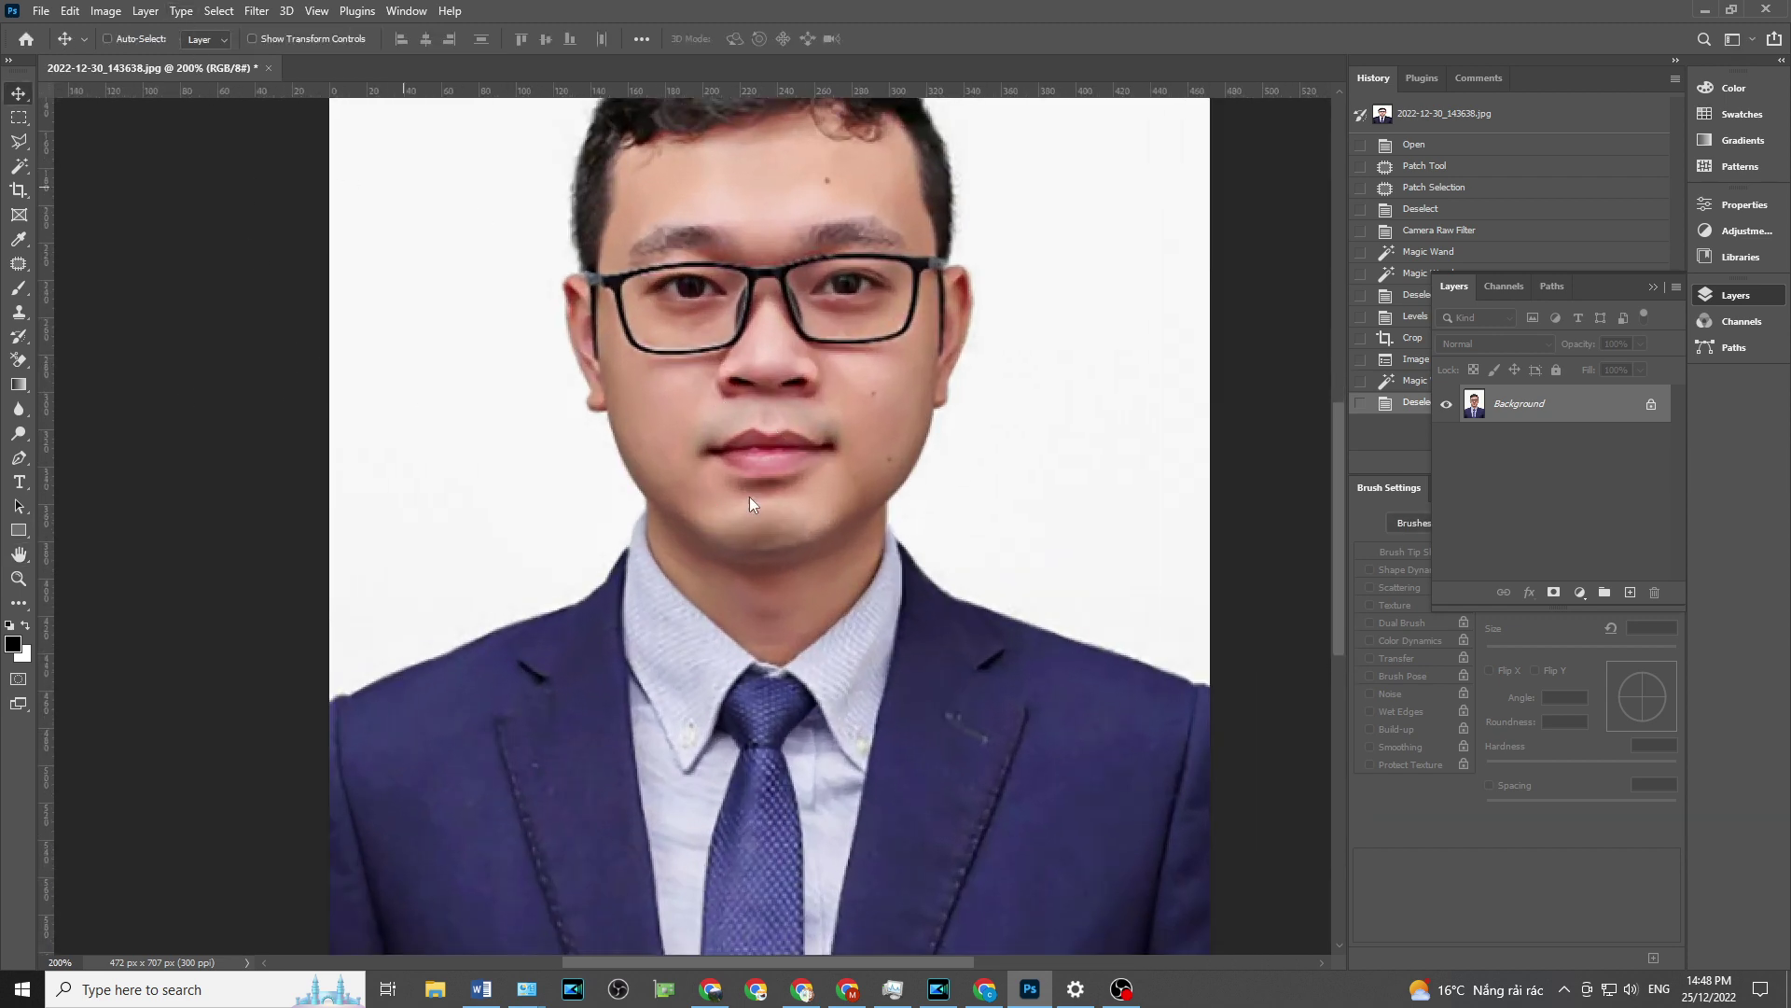
- In Liquify, push in the cheek edge beside the ear and reshape the tie
key("shift+ctrl+x")
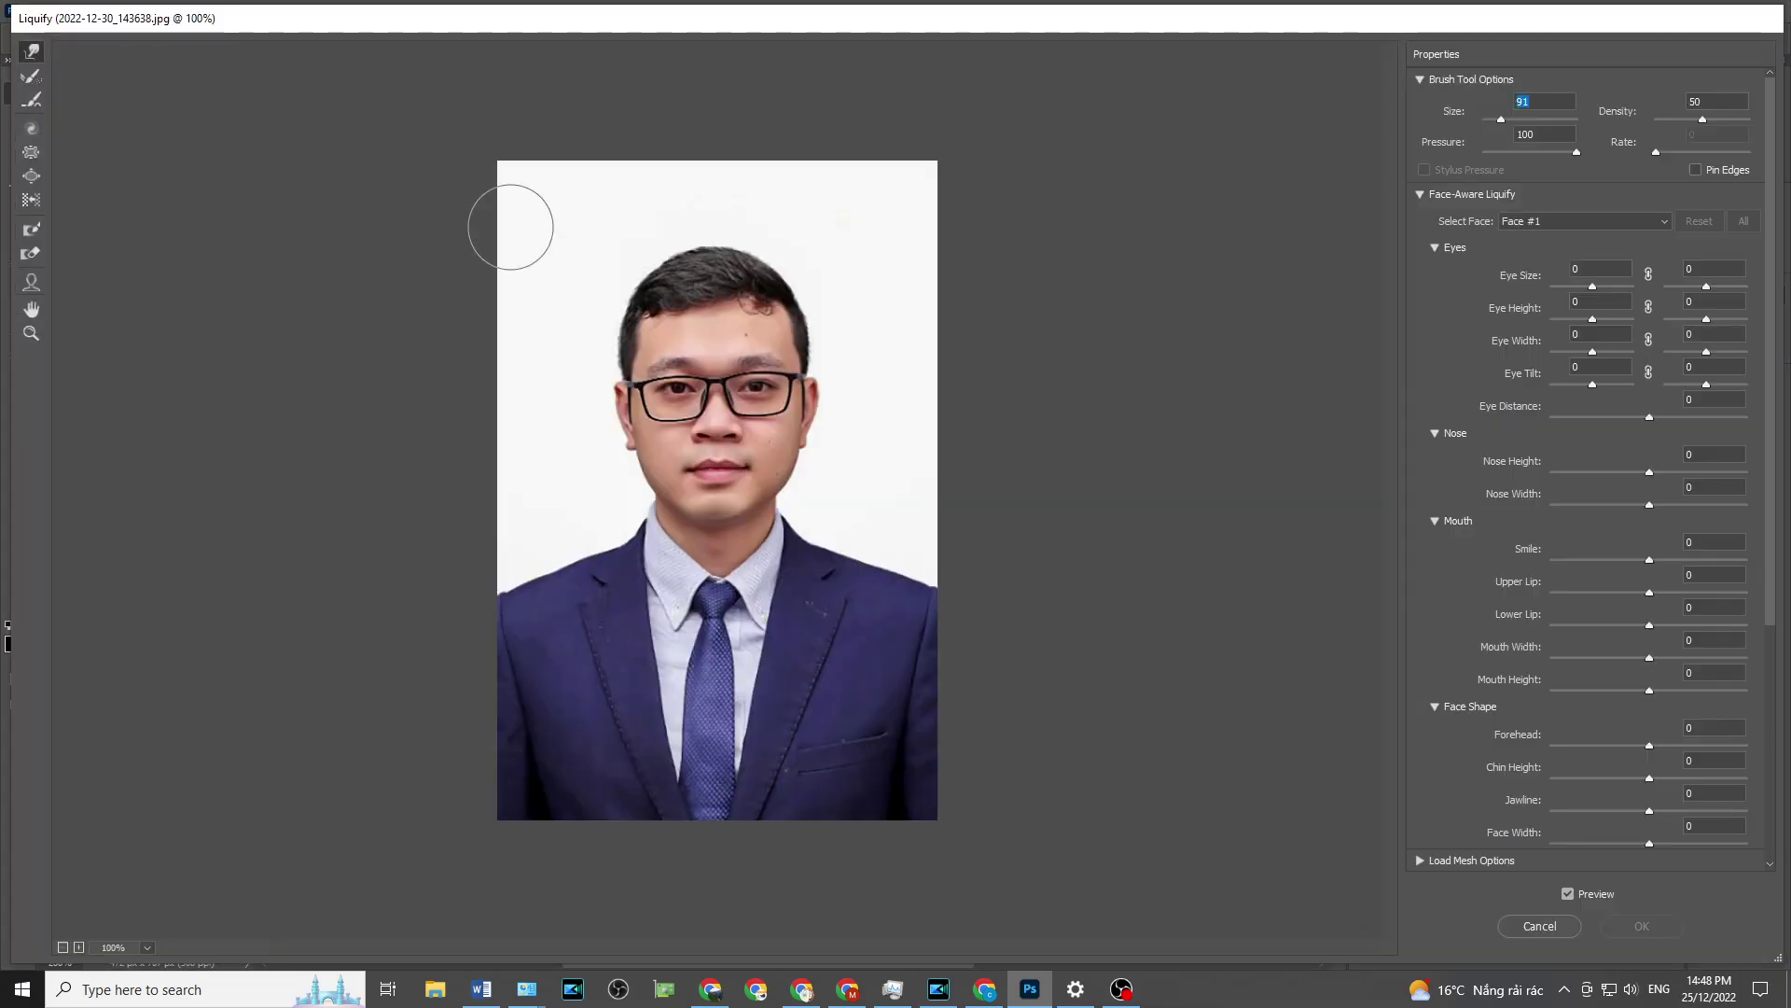
scroll(852, 571, "up", 1)
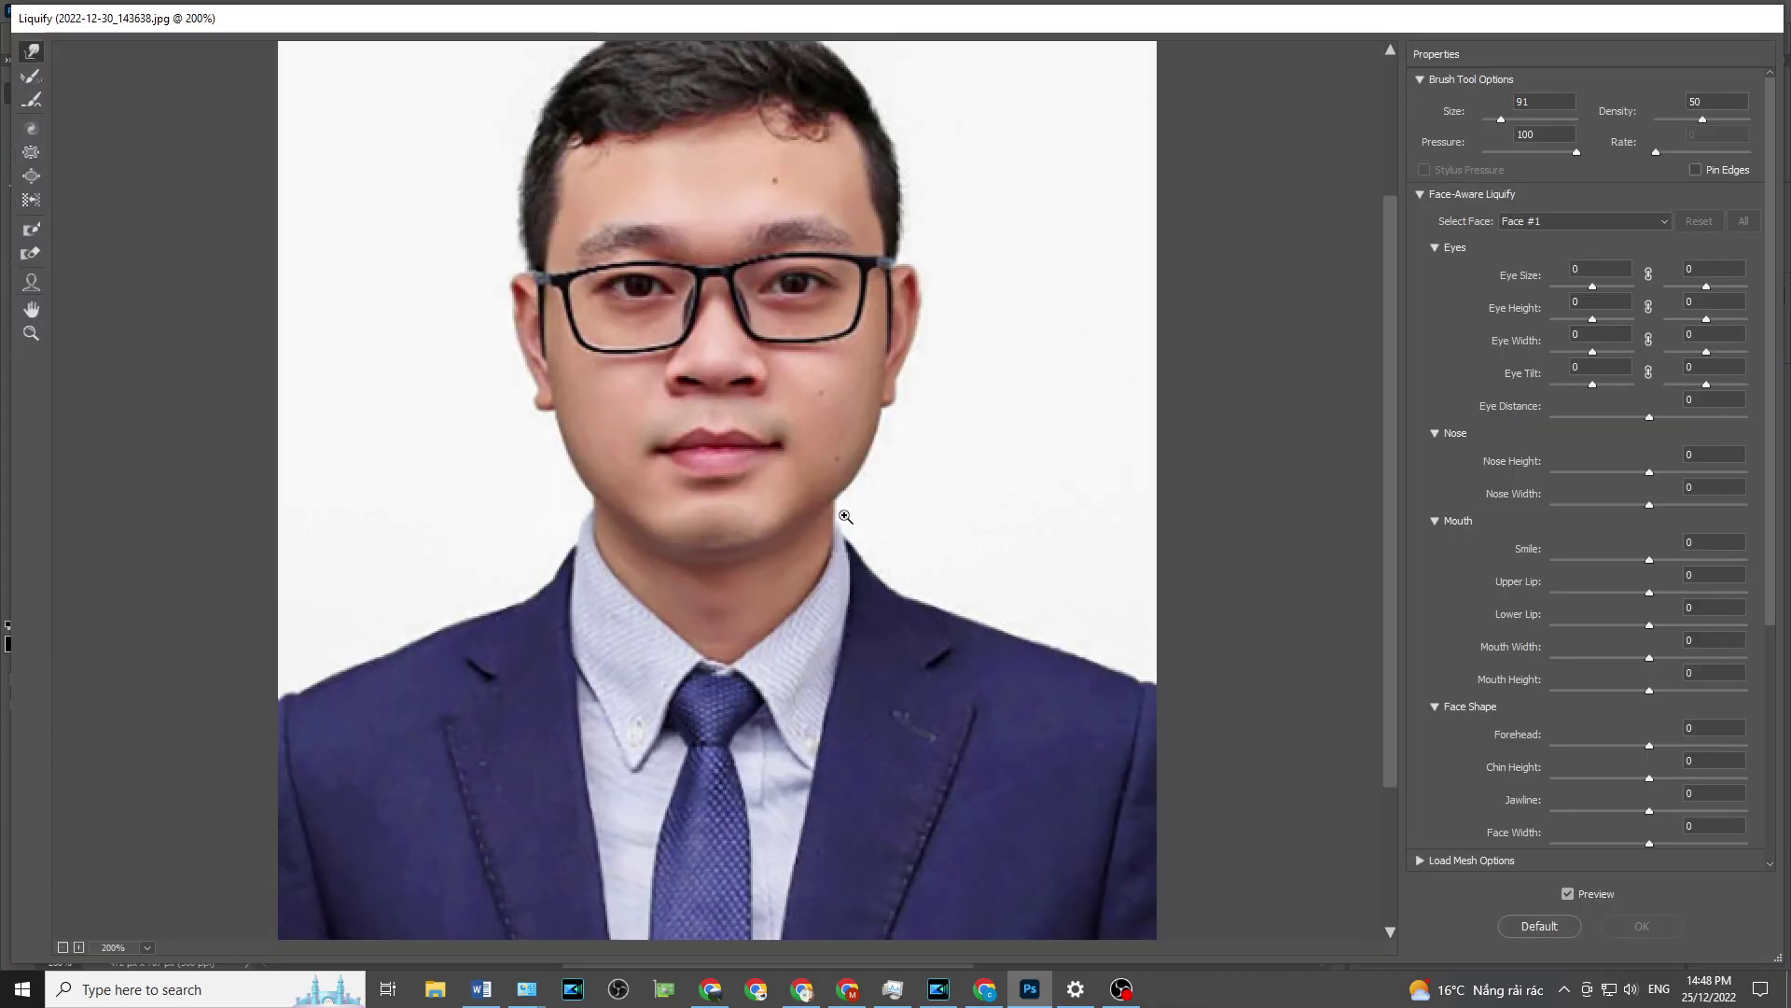
left_click_drag(928, 339, 928, 352)
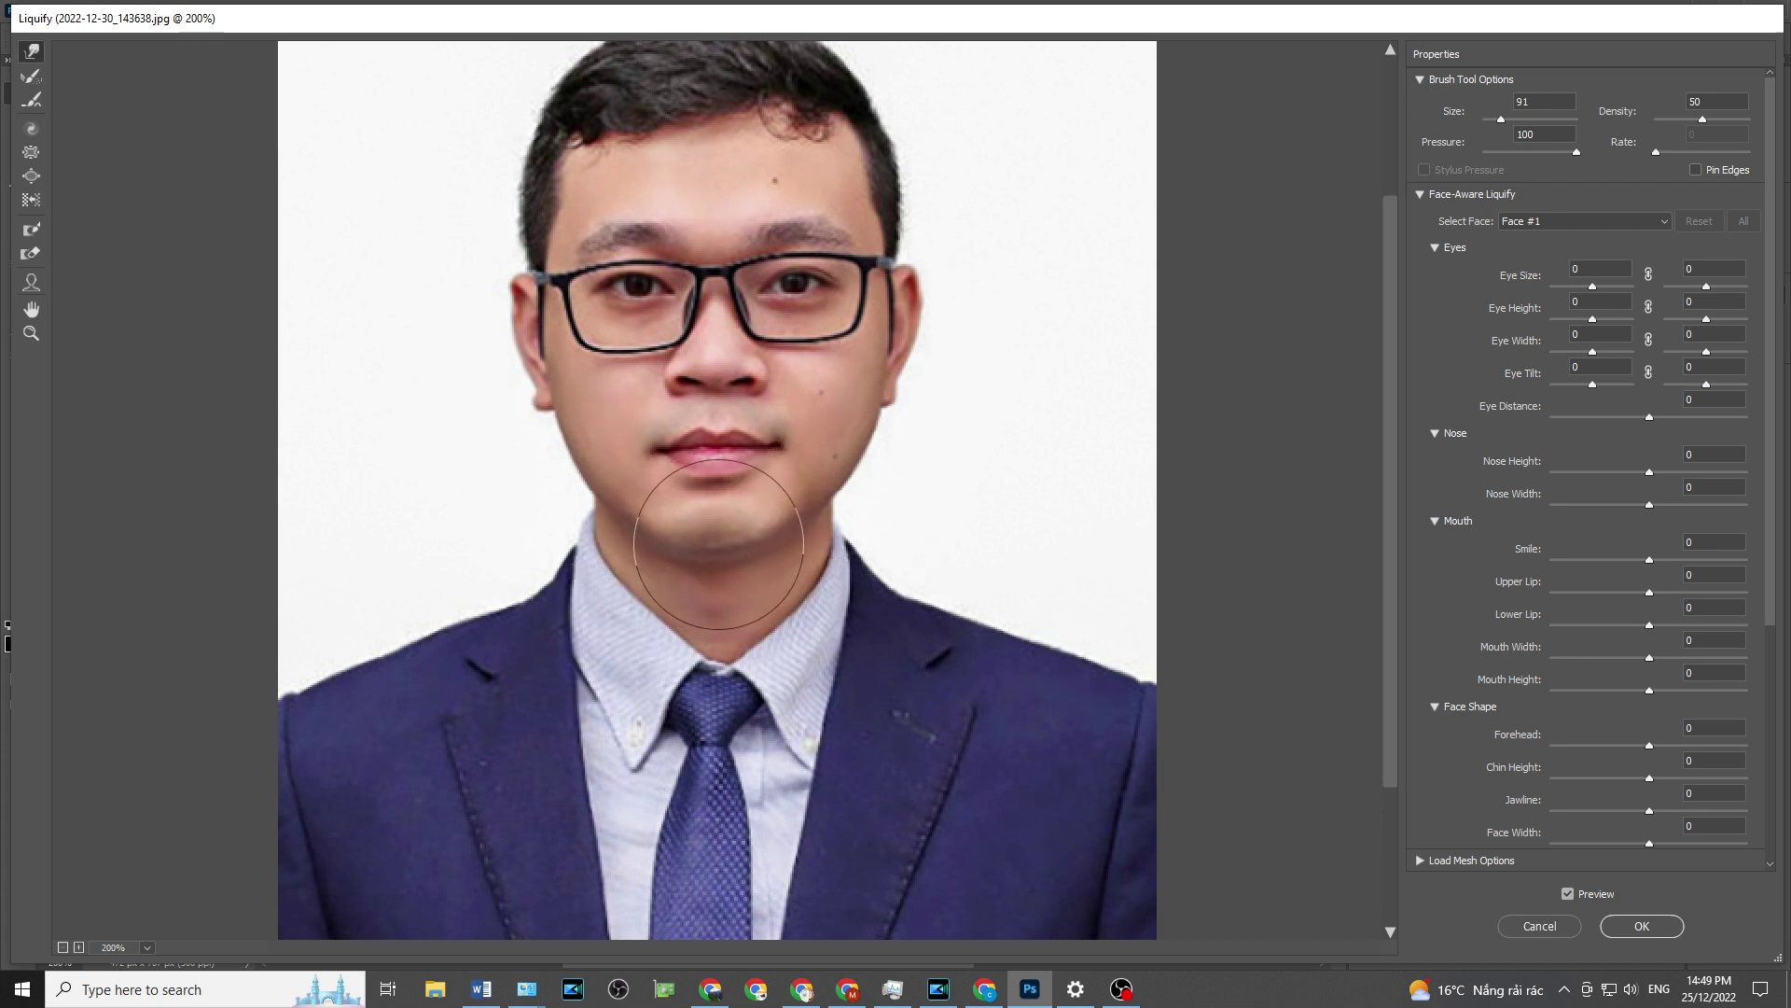
scroll(696, 717, "down", 2)
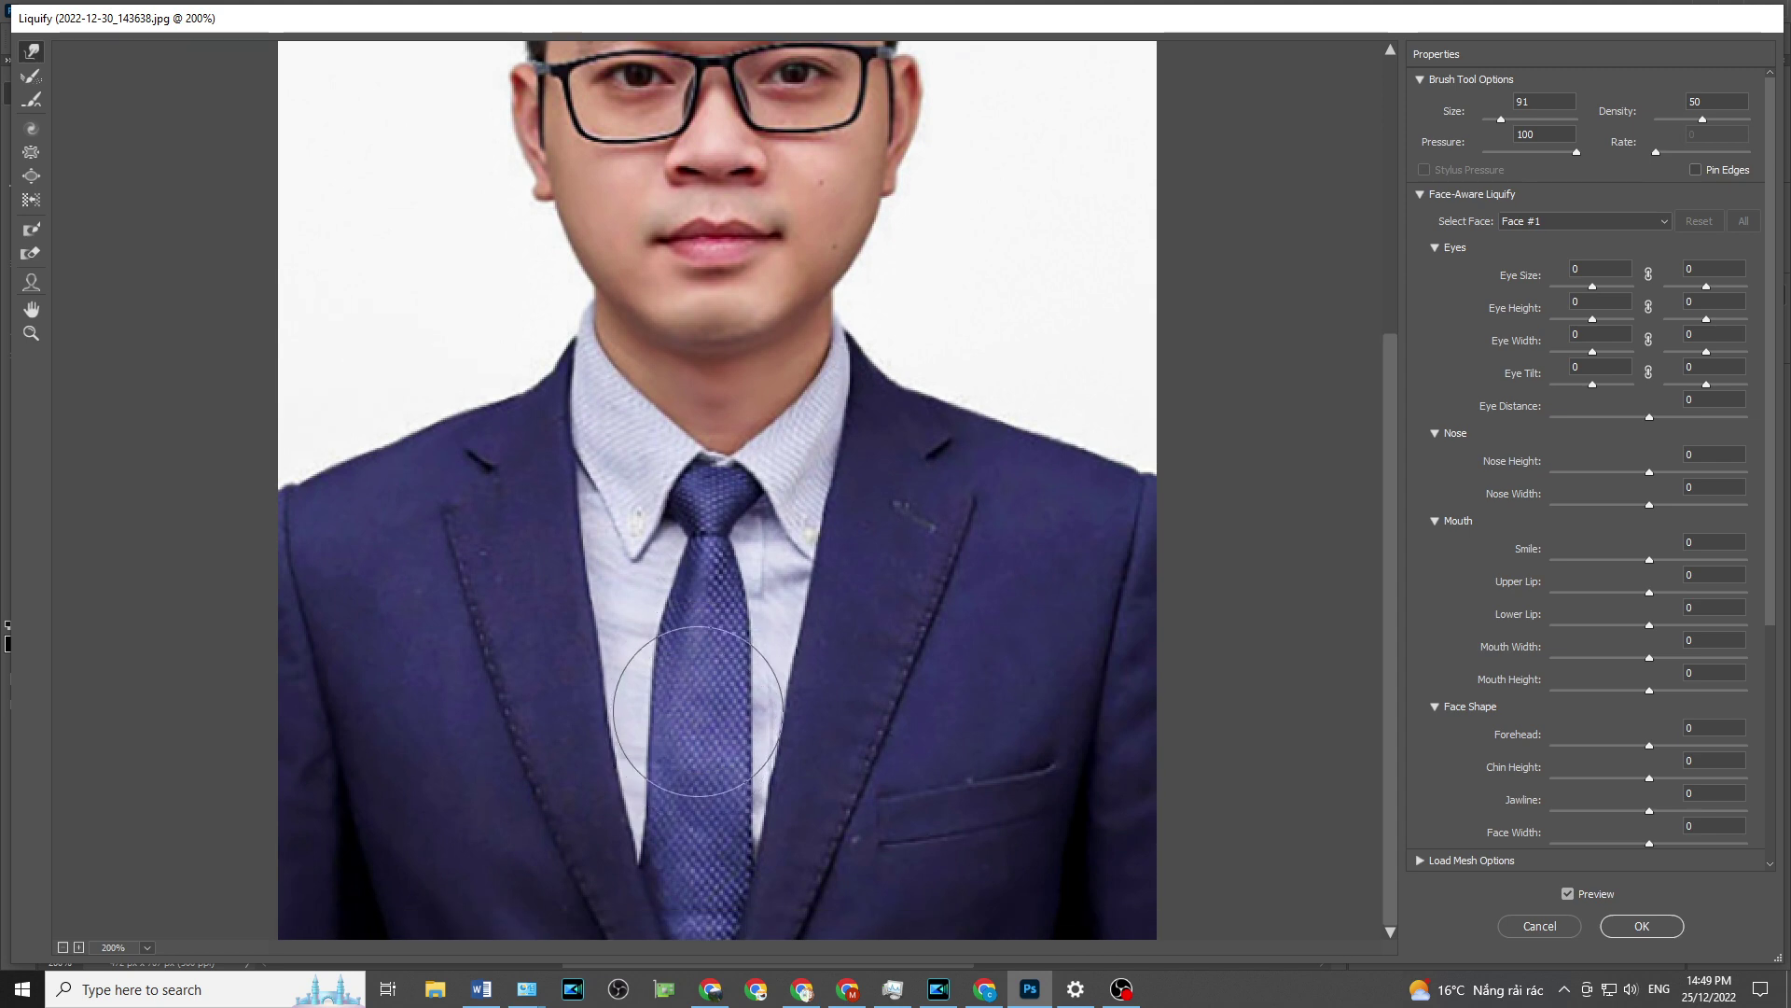
scroll(709, 709, "down", 1)
scroll(718, 699, "up", 1)
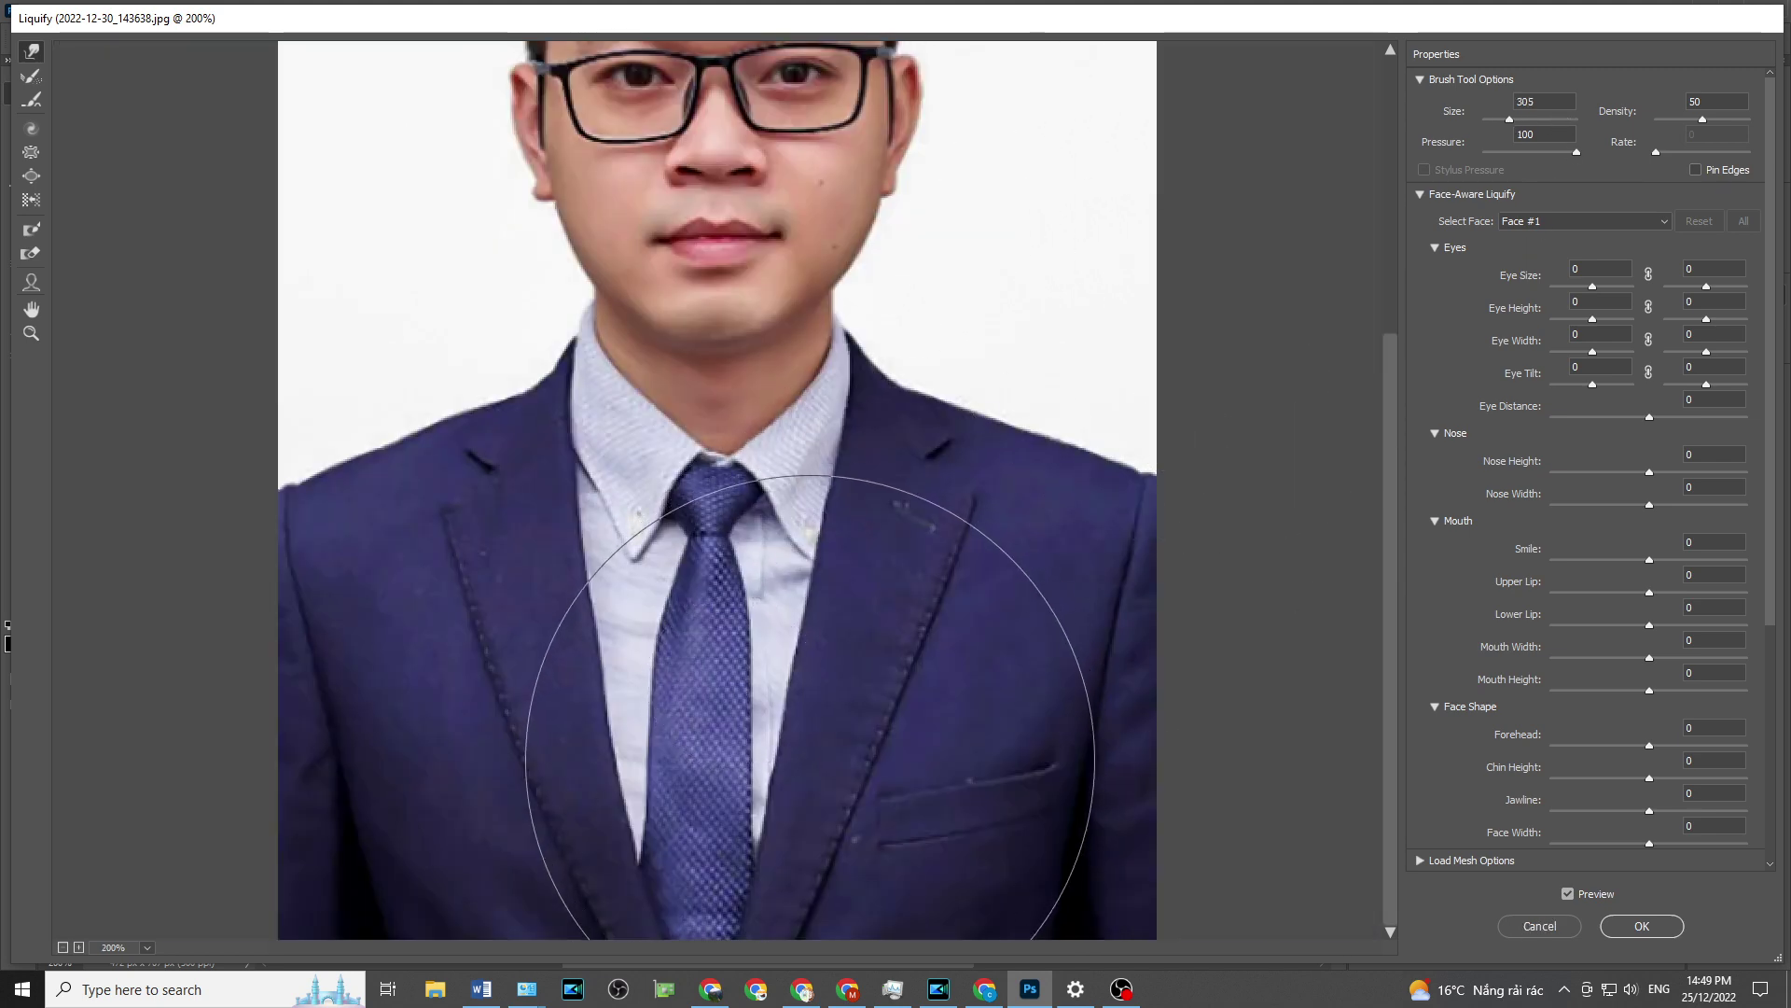
left_click_drag(724, 759, 743, 759)
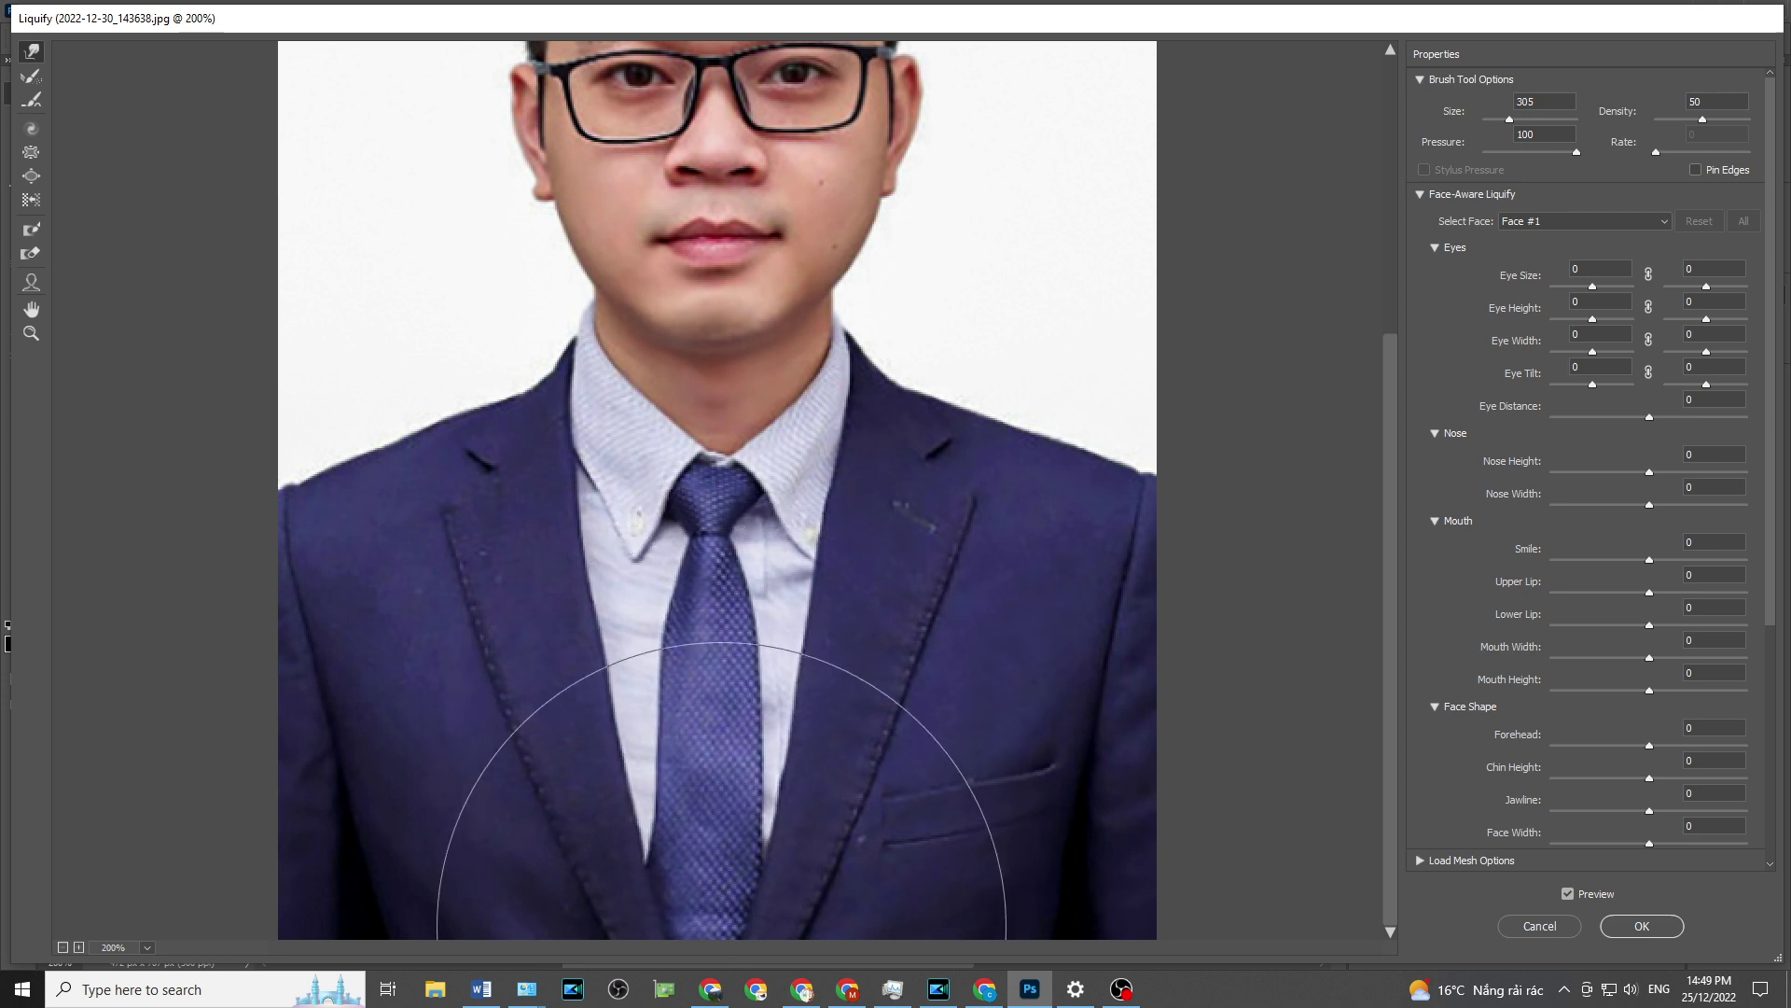
- Warp the suit near the bottom edge, nudge the shirt and tie, and smooth the shirt tip
left_click(787, 780, "alt")
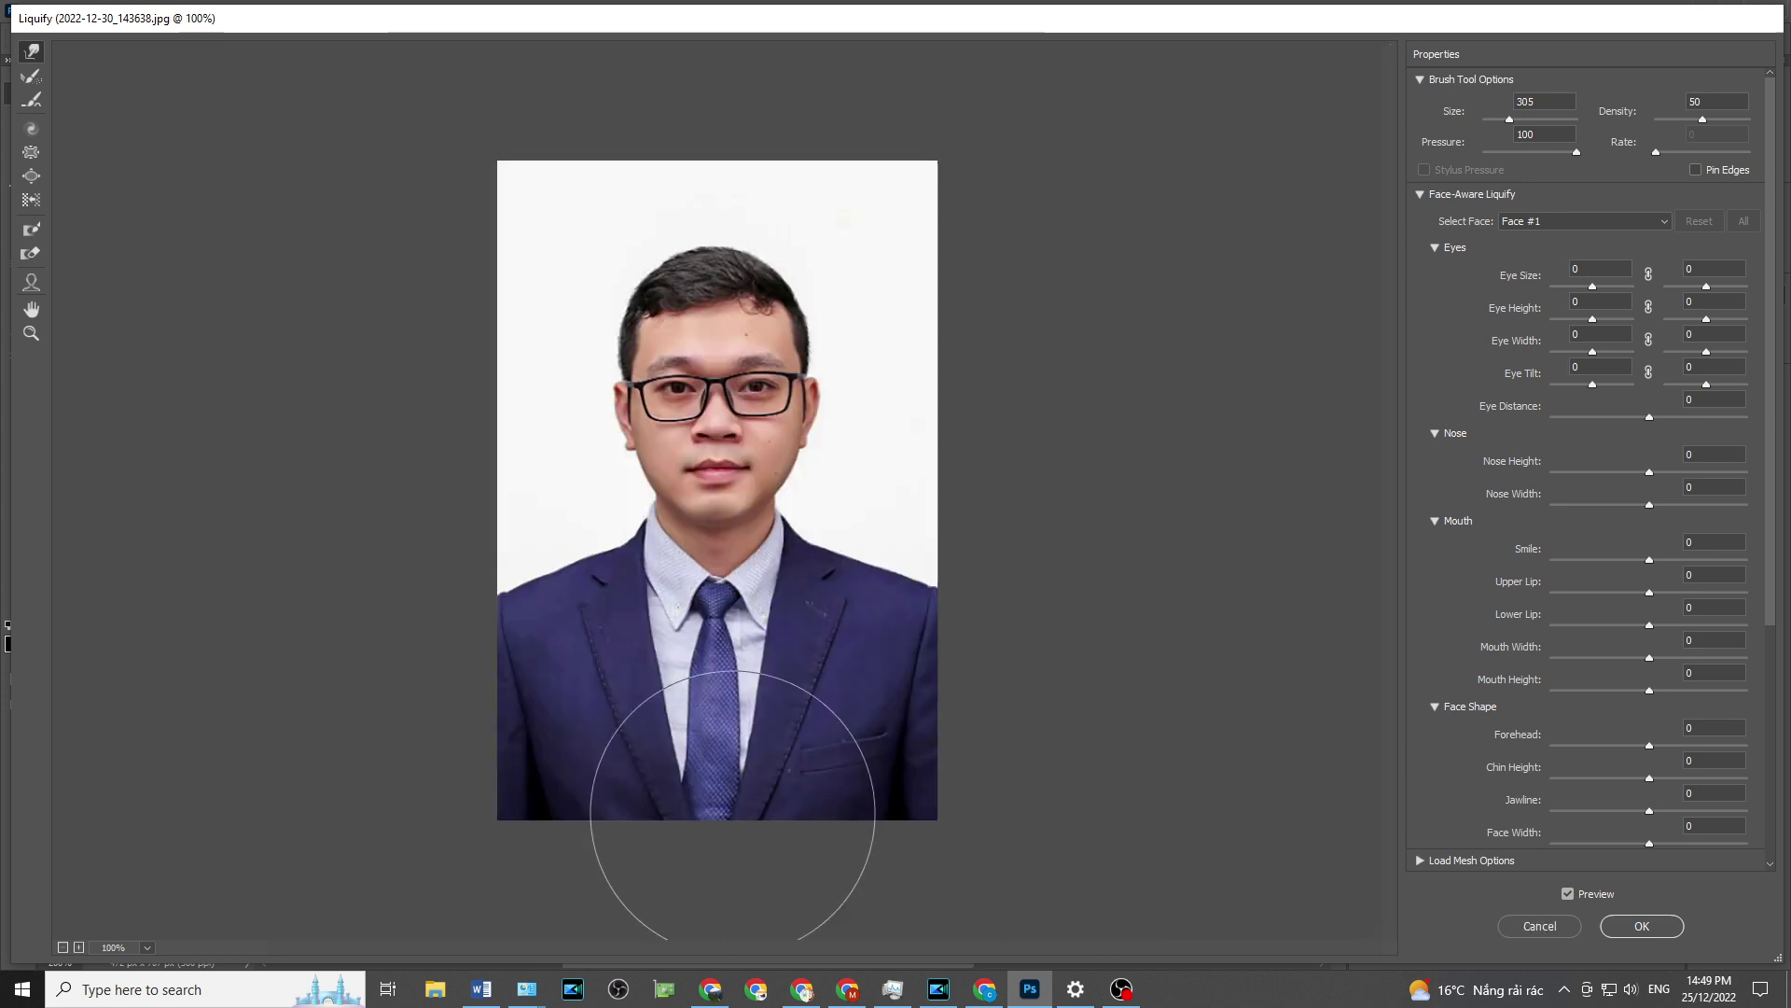
left_click_drag(711, 819, 716, 814)
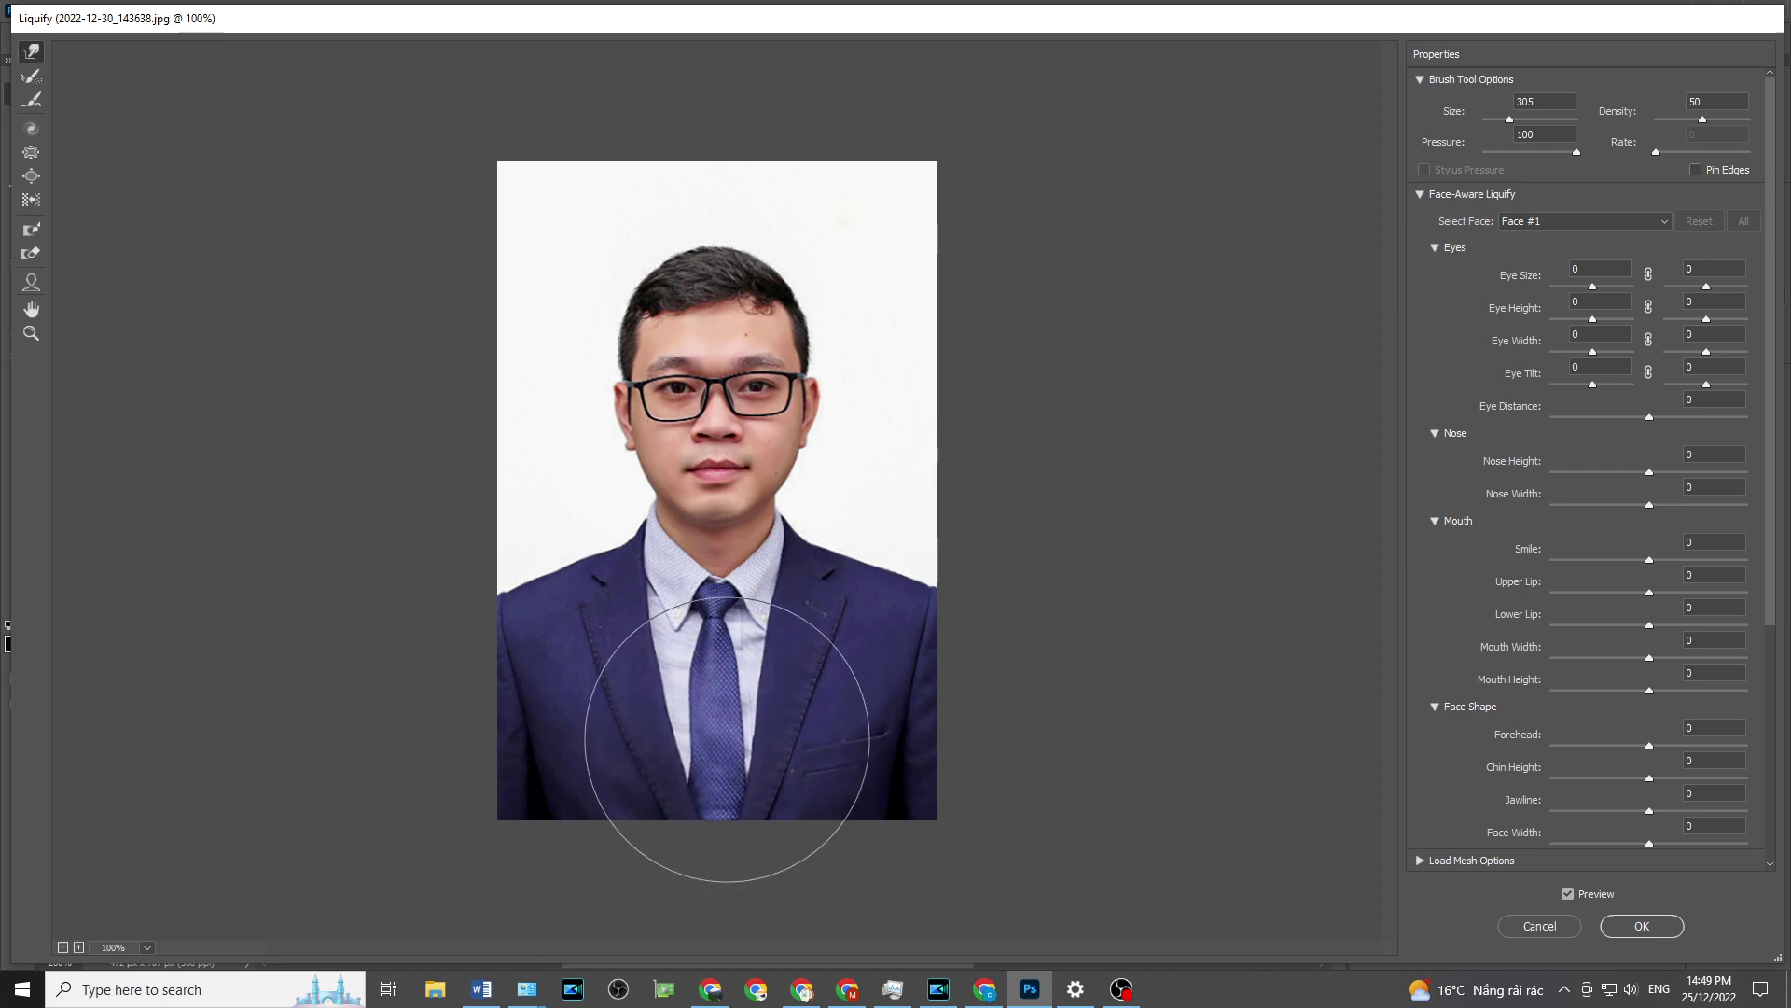
left_click_drag(727, 739, 730, 717)
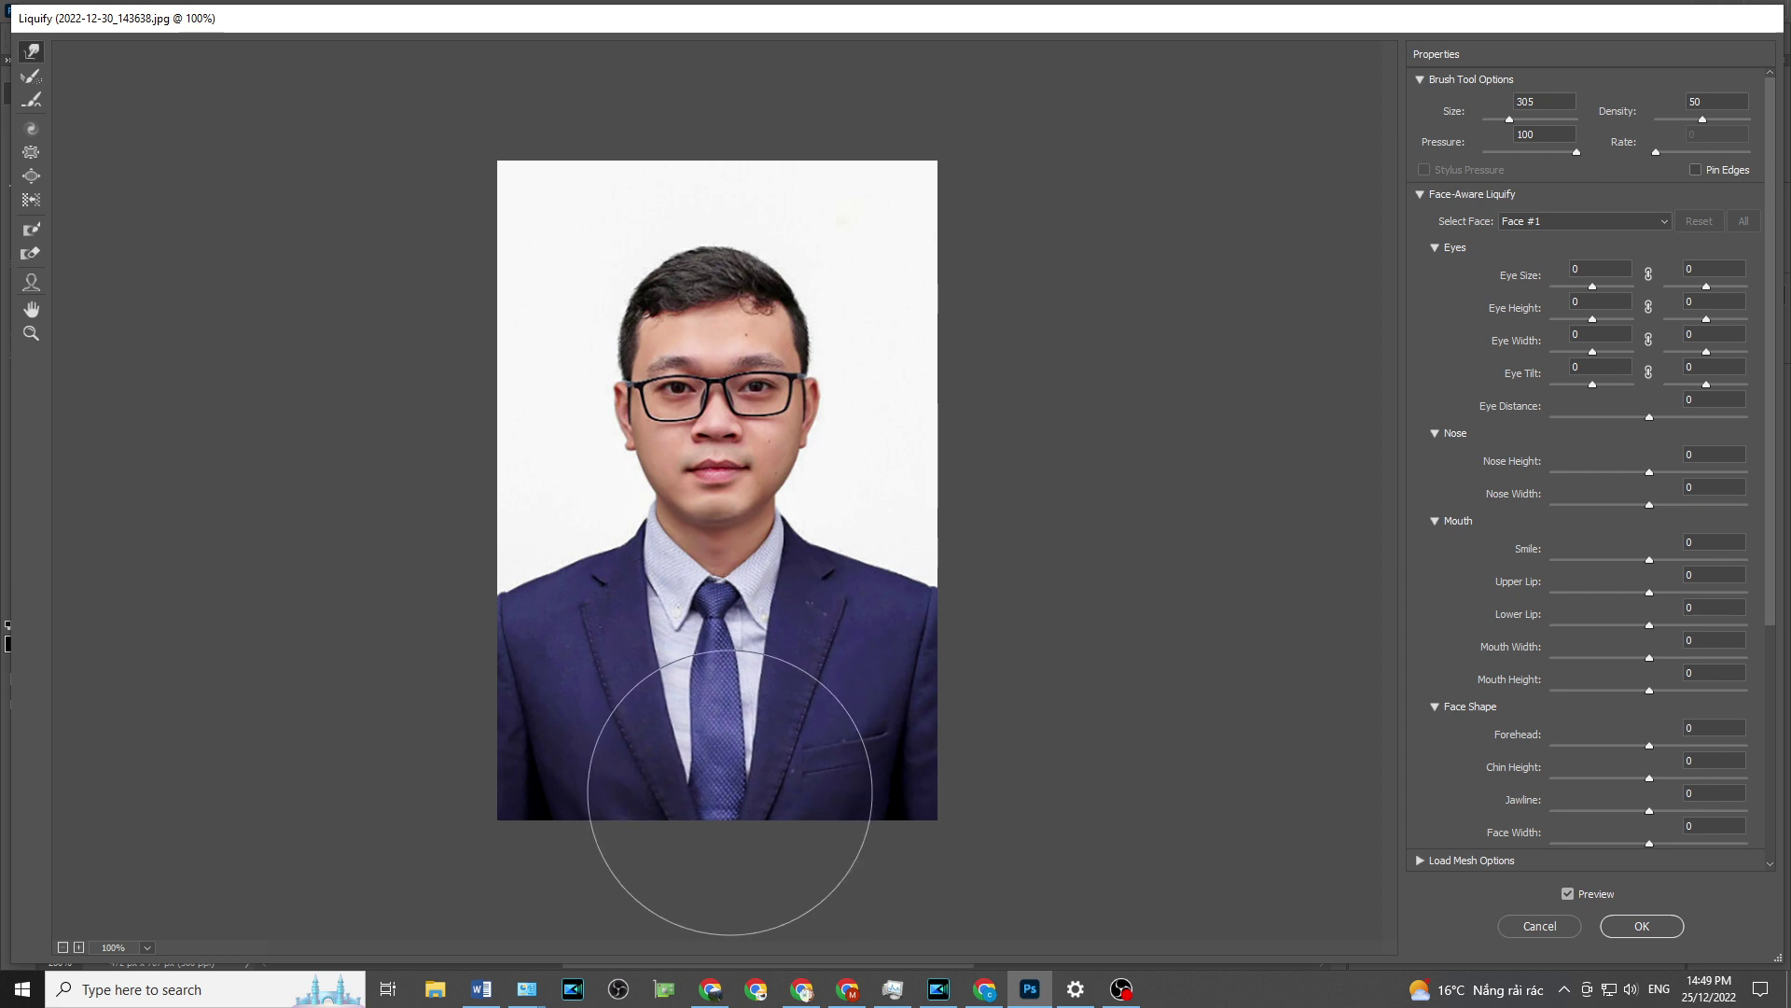
left_click(749, 838, "ctrl")
scroll(750, 838, "down", 3)
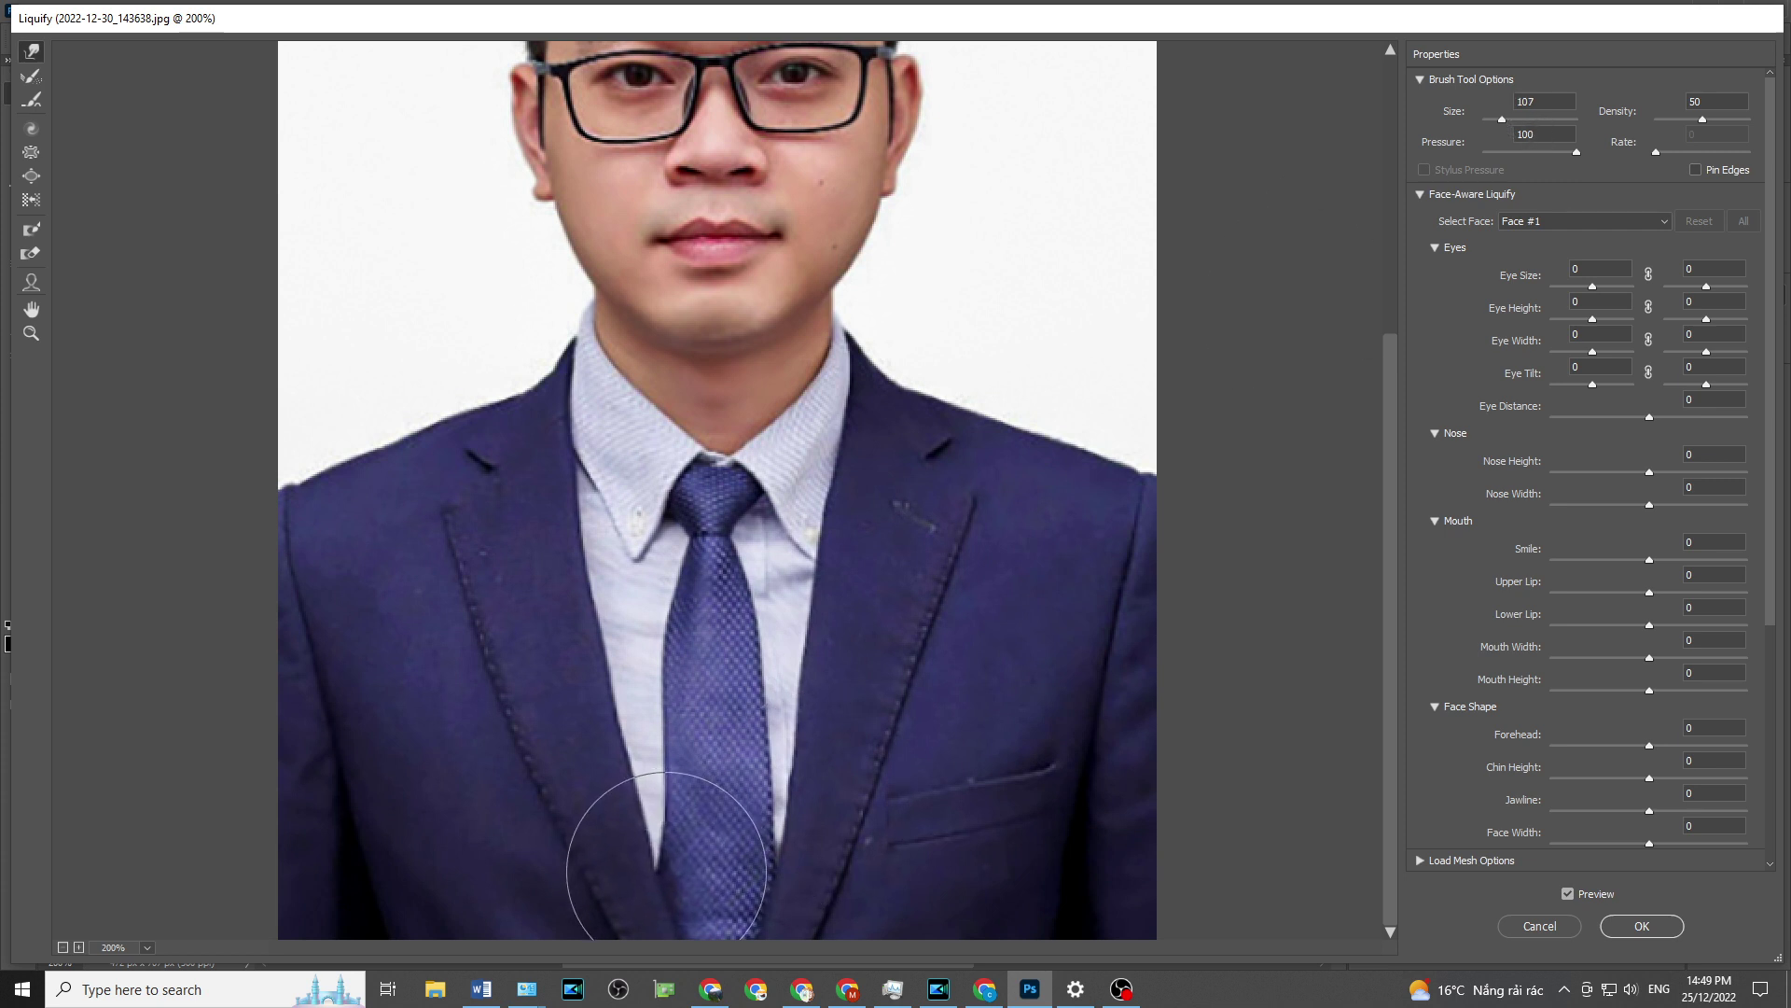
left_click_drag(666, 871, 669, 873)
key("ctrl+minus")
key("ctrl+minus")
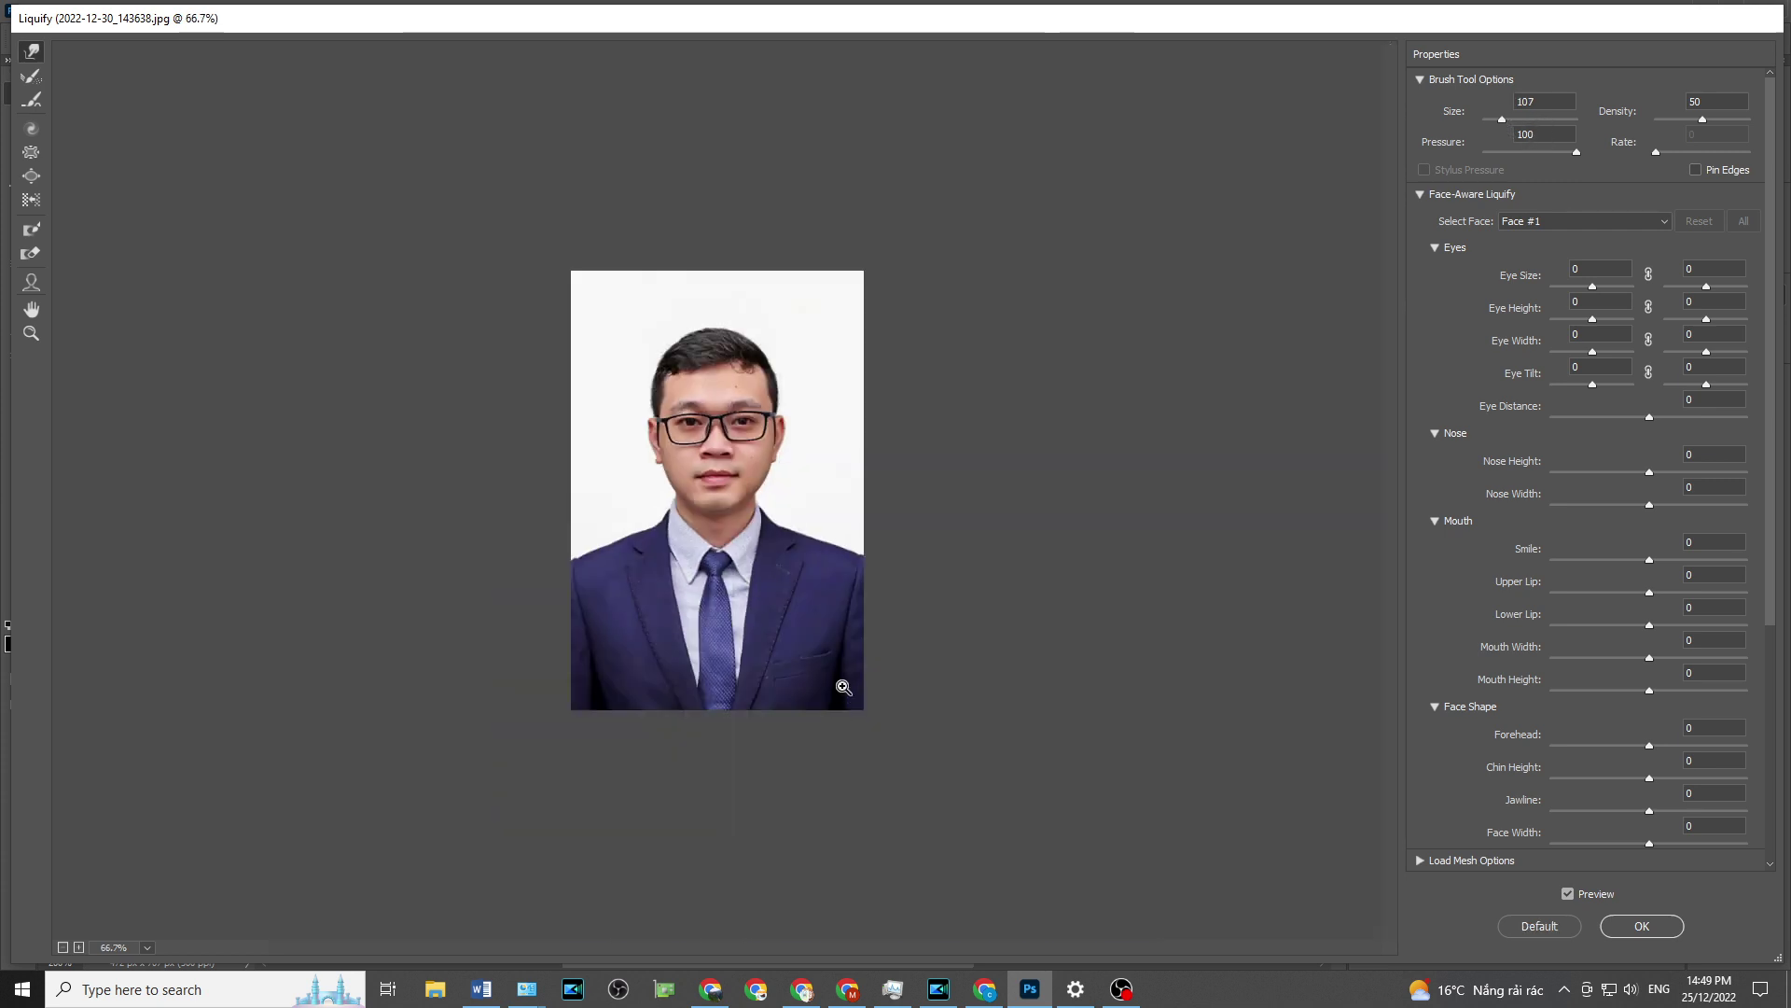
key("ctrl+plus")
key("ctrl+plus")
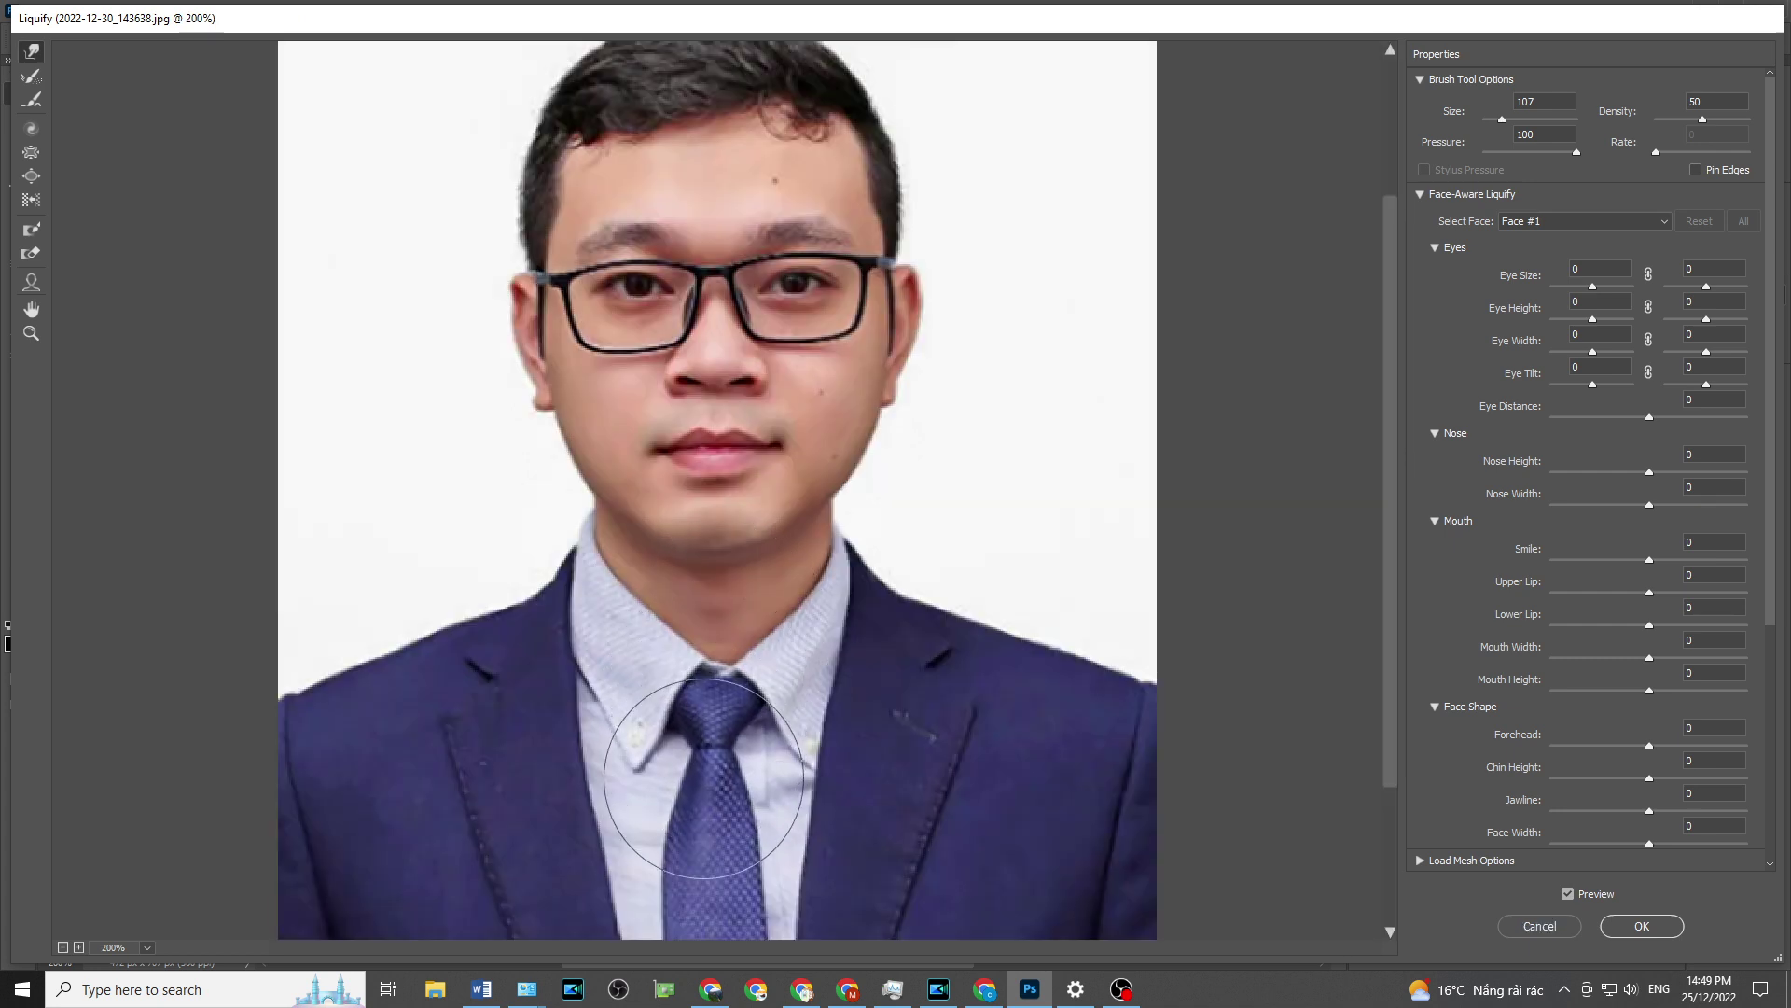
key("ctrl+minus")
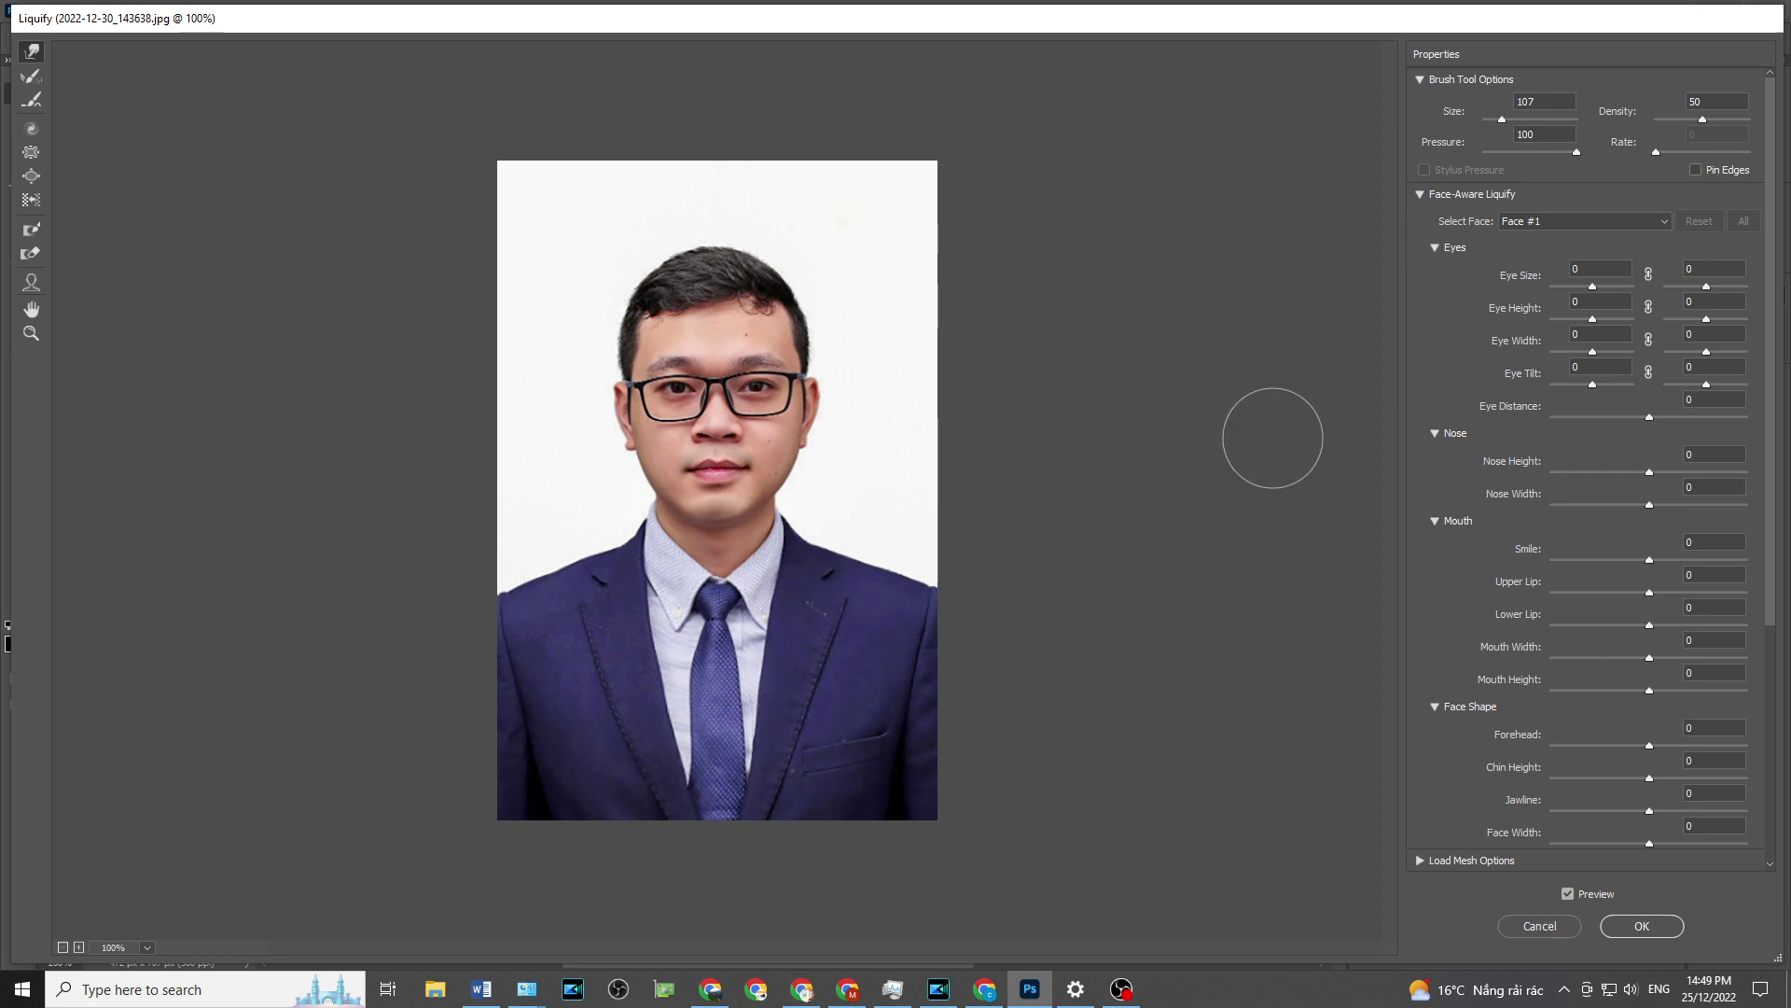
- Enlarge the warp brush to 189 and commit the Liquify changes
left_click_drag(1503, 117, 1504, 121)
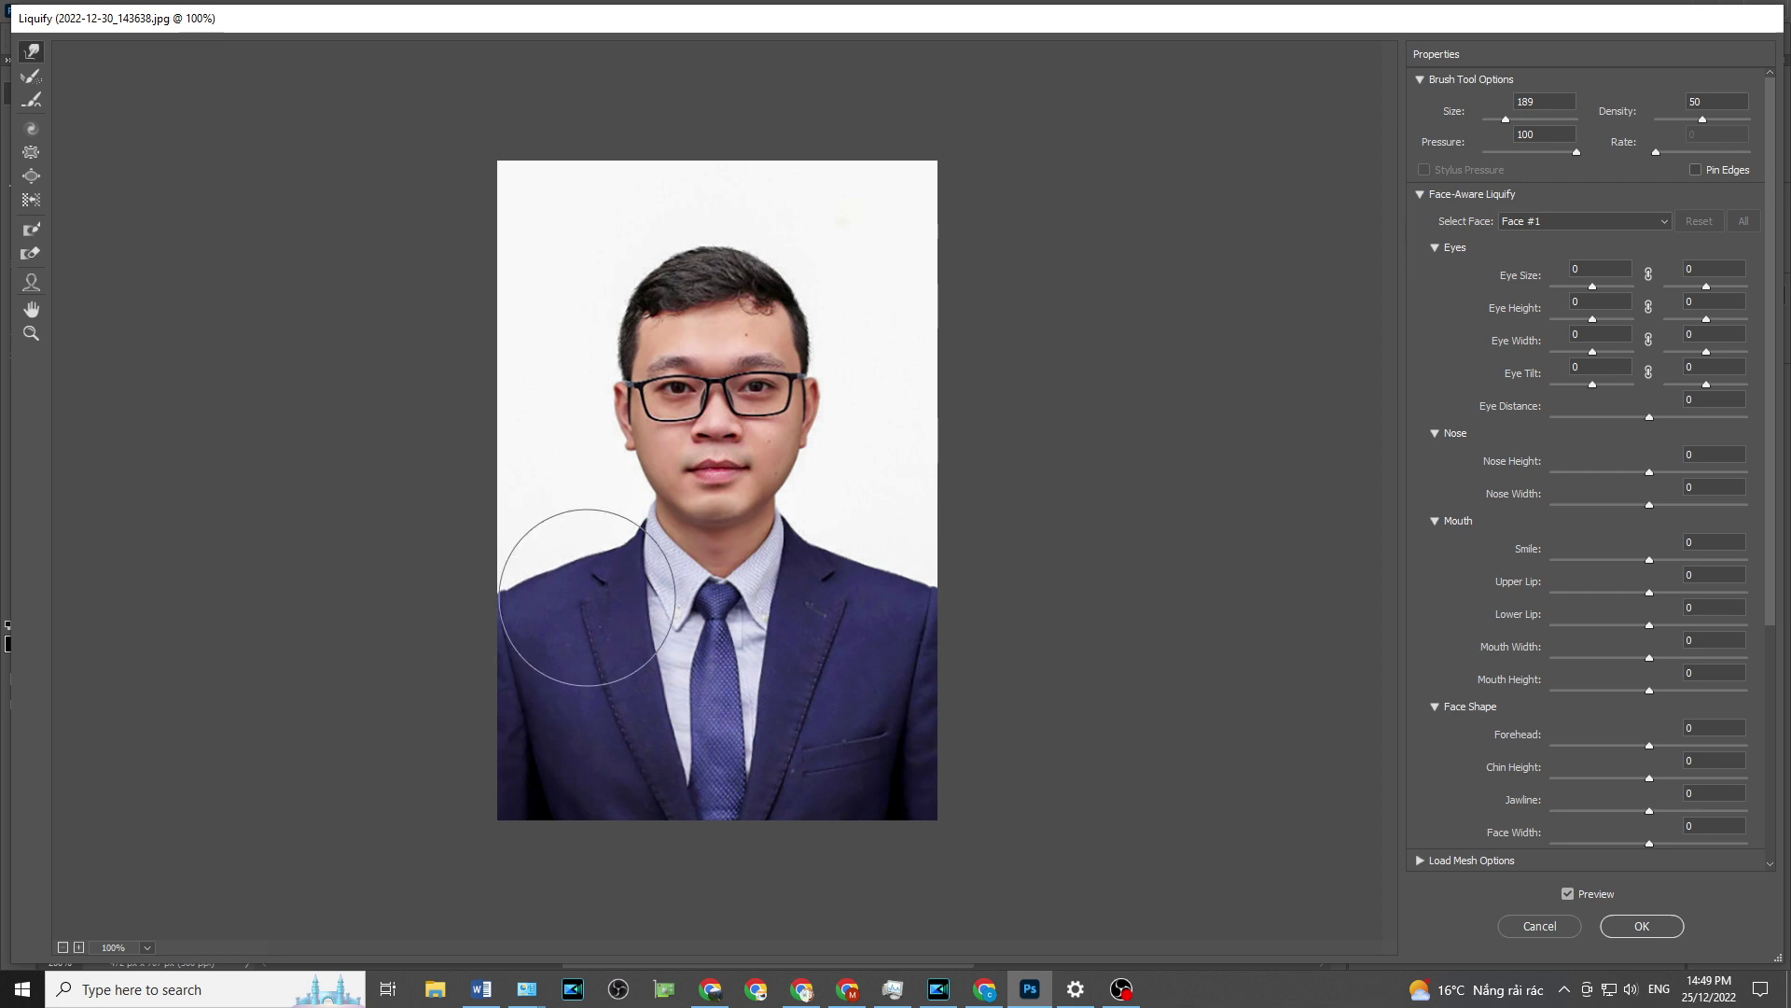
left_click(907, 619, "ctrl")
key("ctrl+minus")
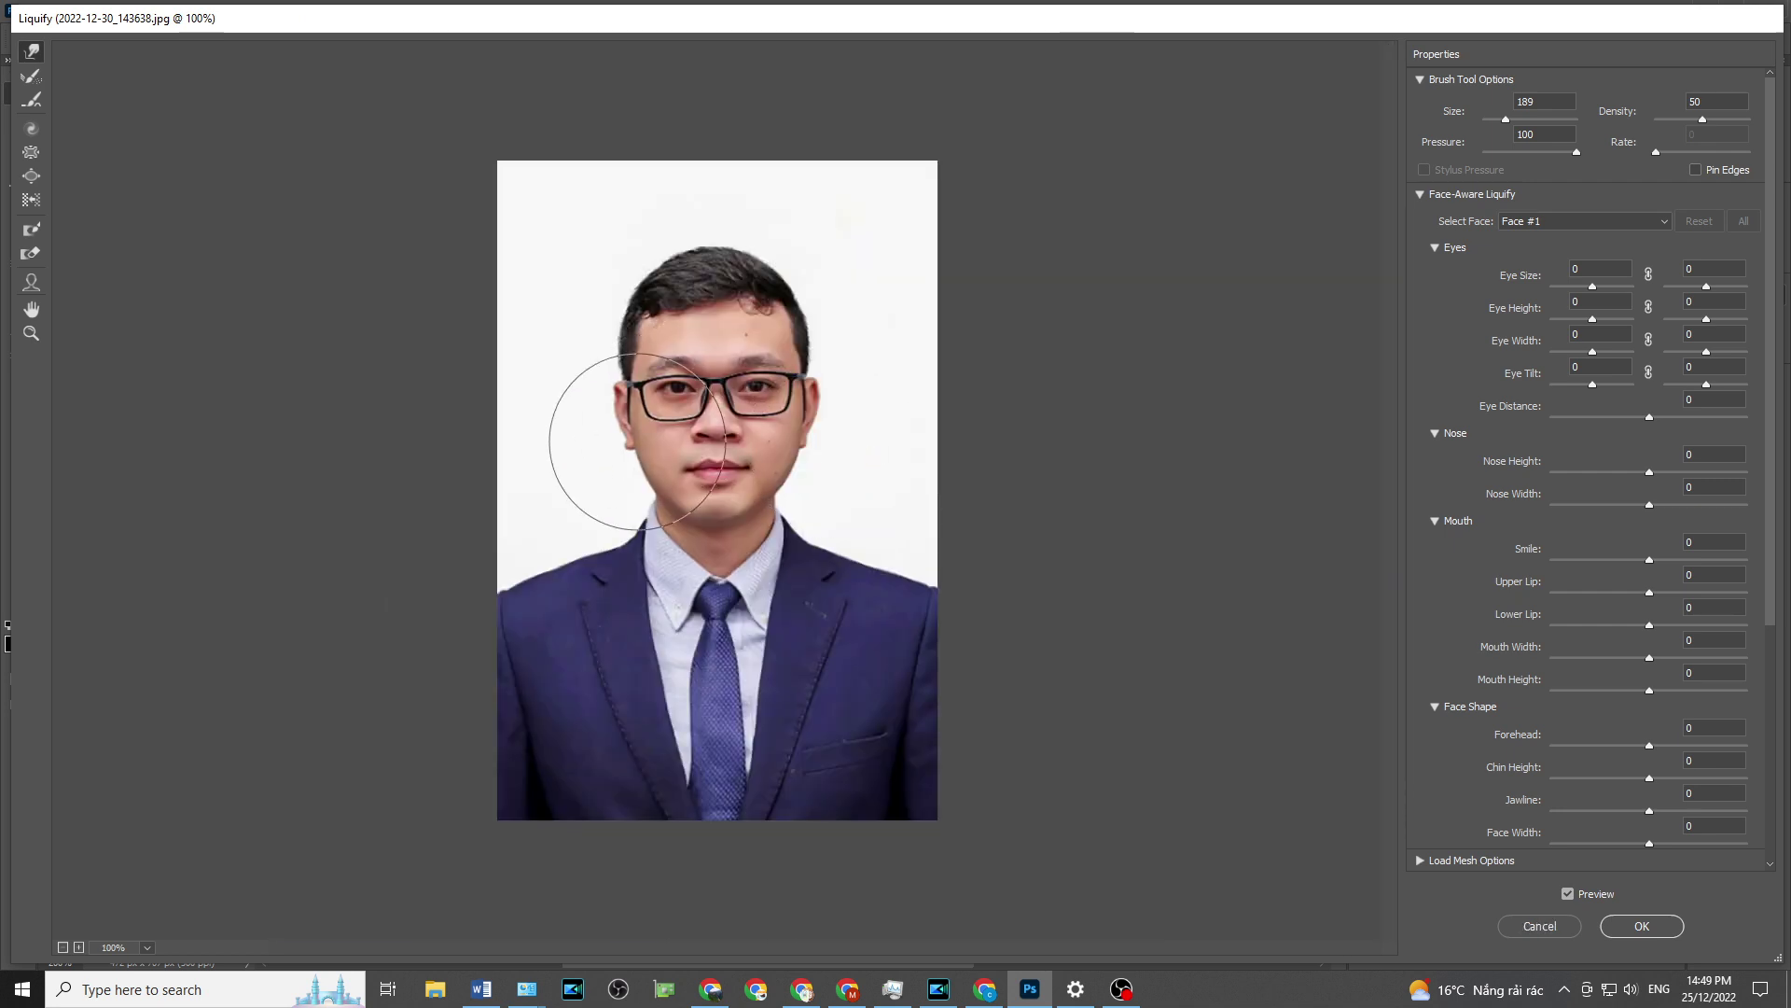
scroll(868, 512, "down", 1)
scroll(868, 512, "up", 1)
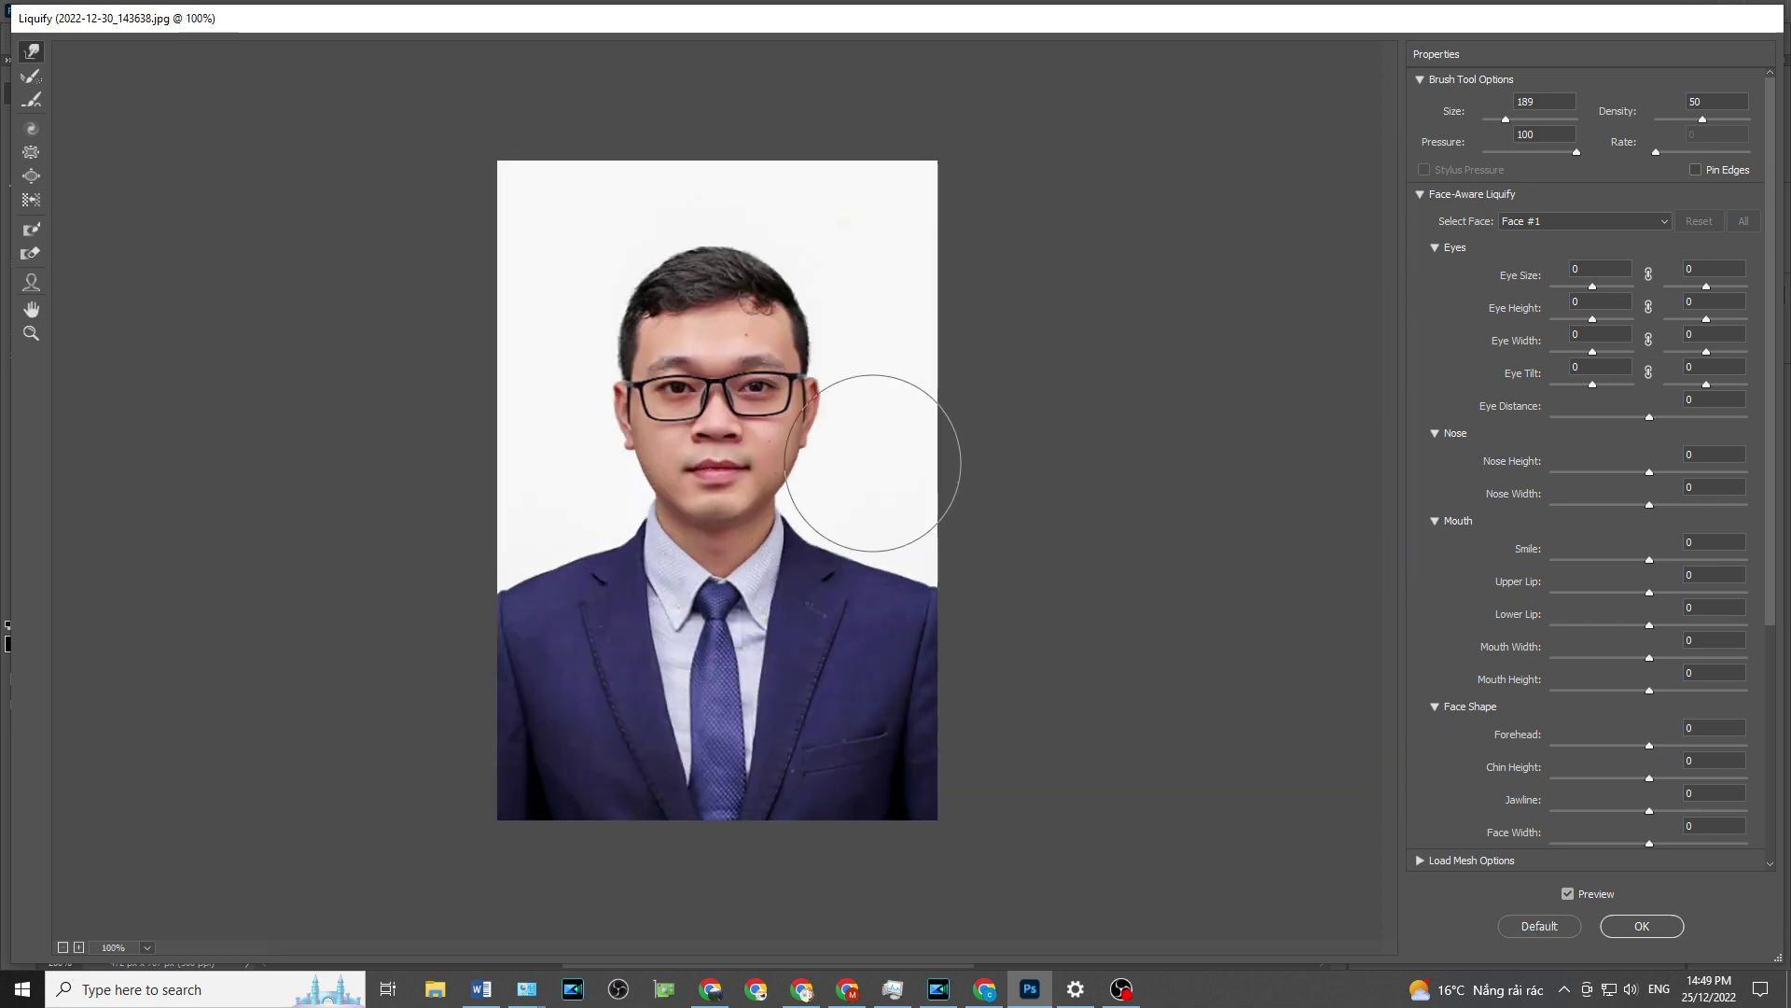
left_click(1642, 925)
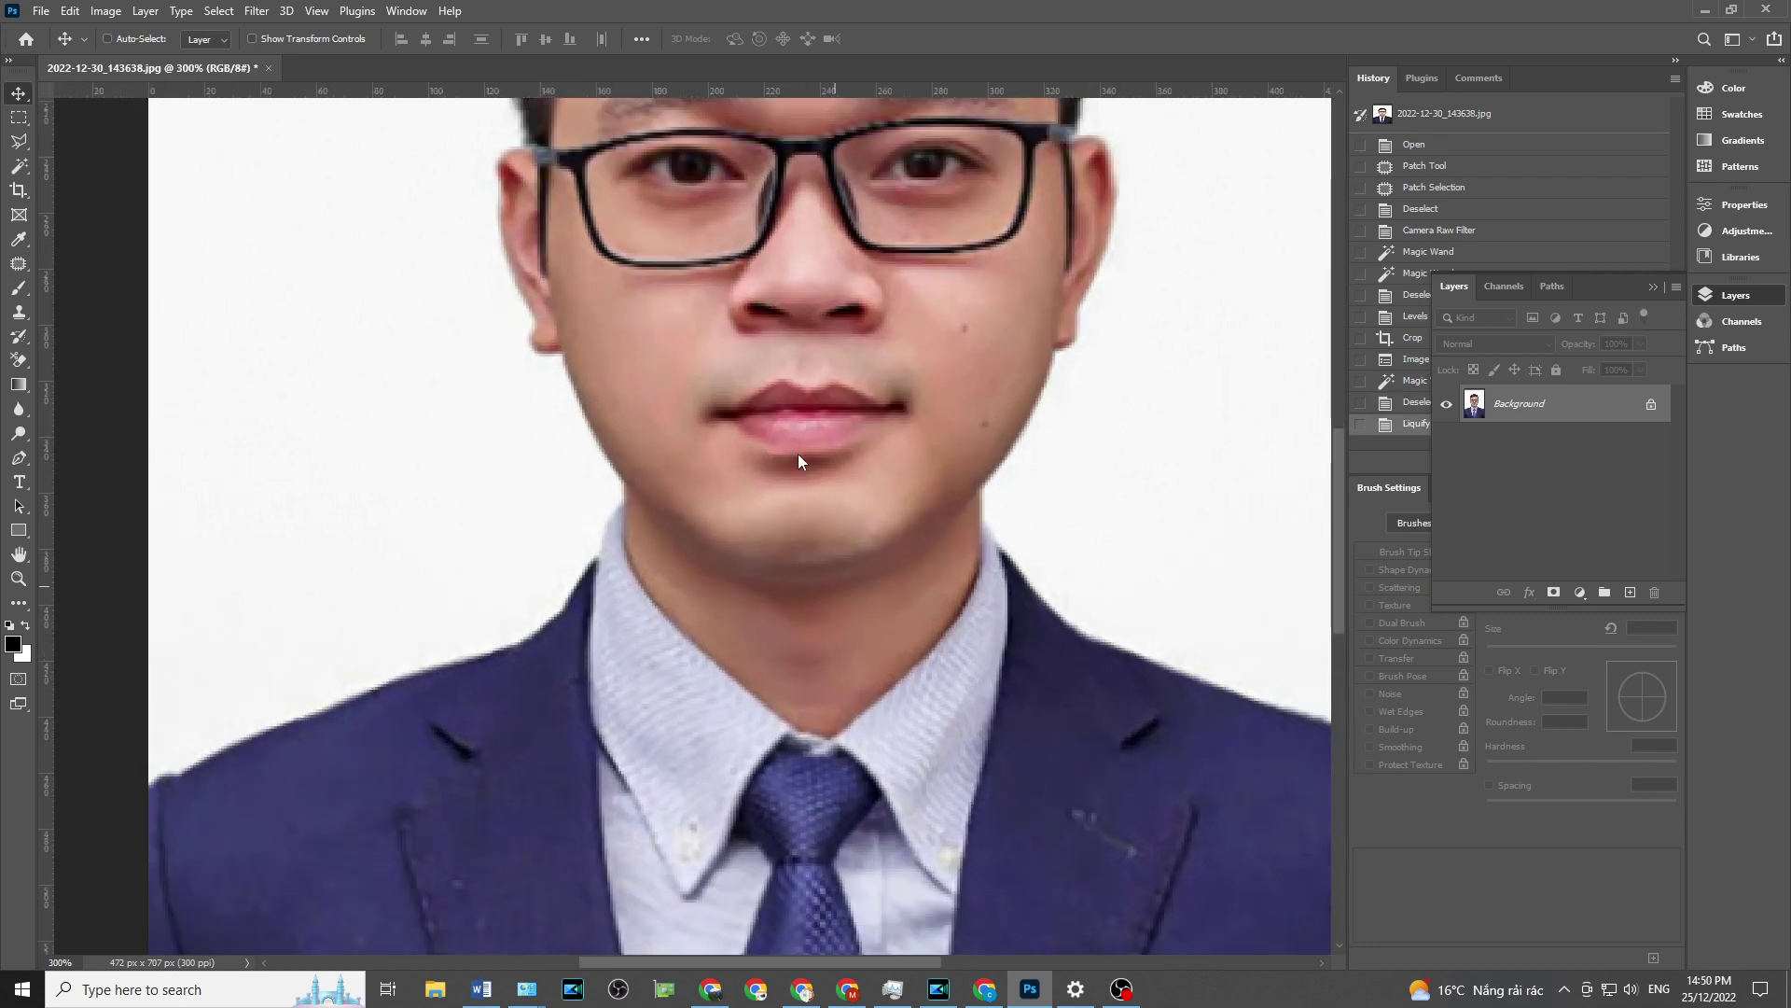
- Reopen Liquify at 300%, set brush size 43, and reshape the lips and mouth
key("ctrl+shift+x")
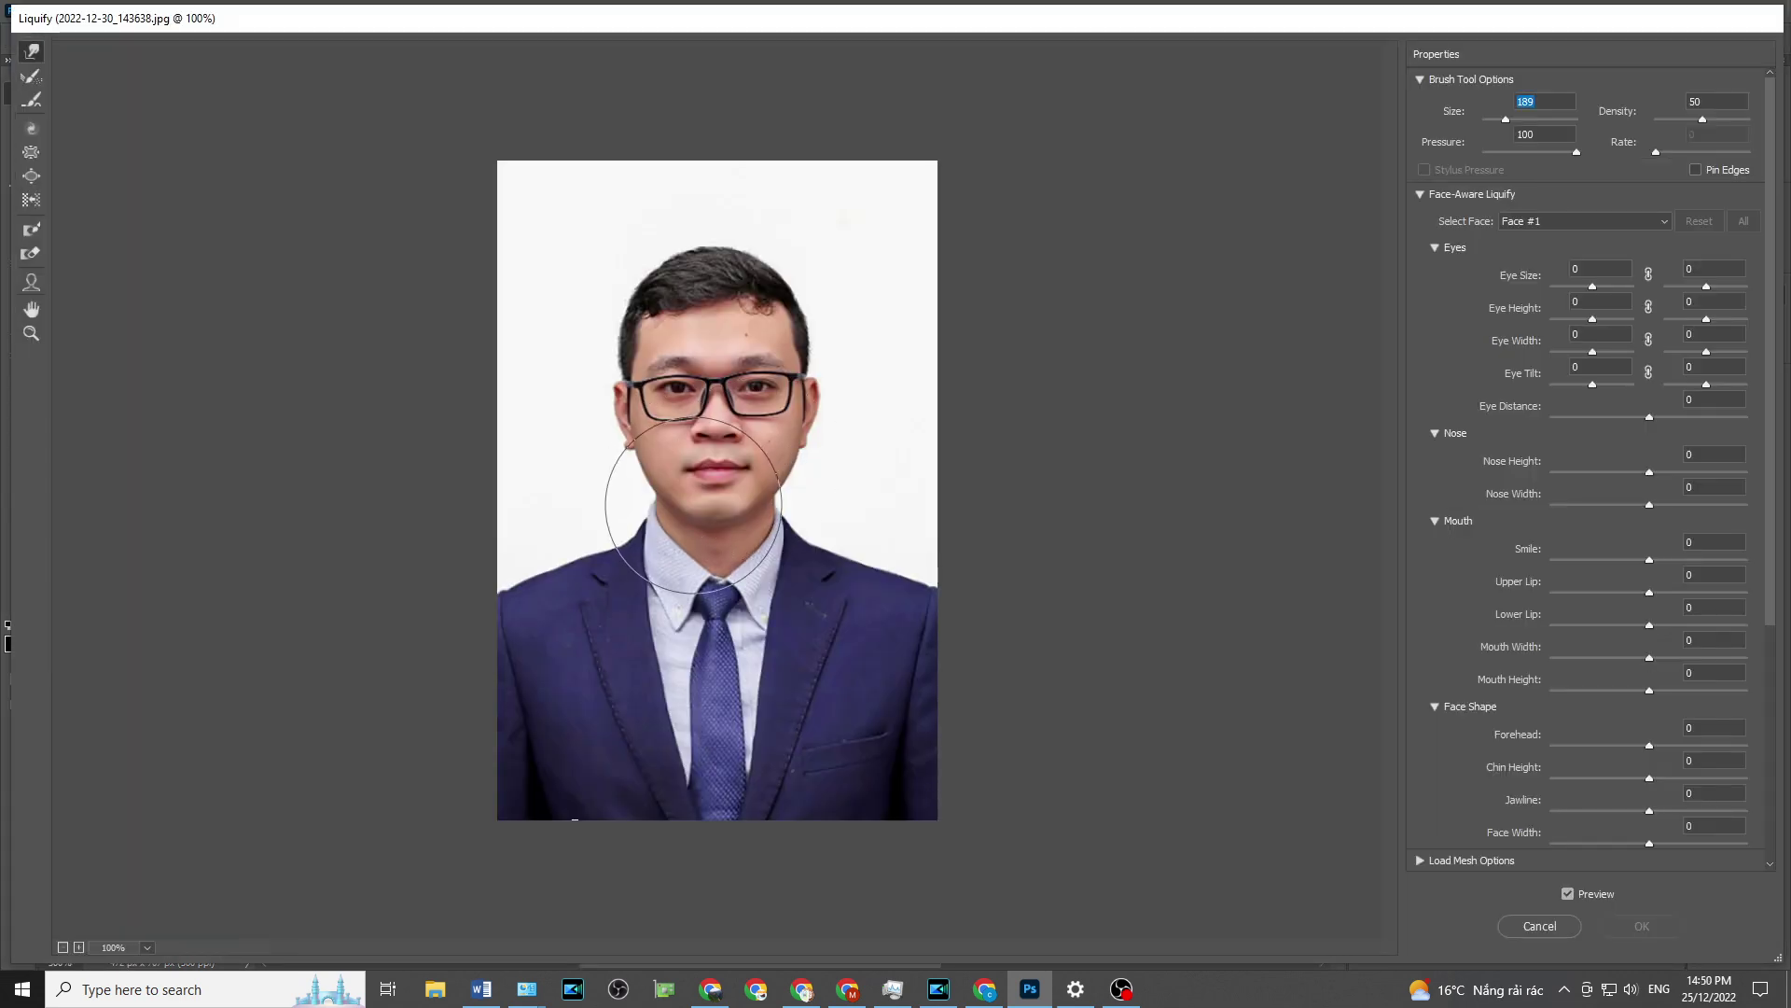
key("ctrl+plus")
left_click(738, 504)
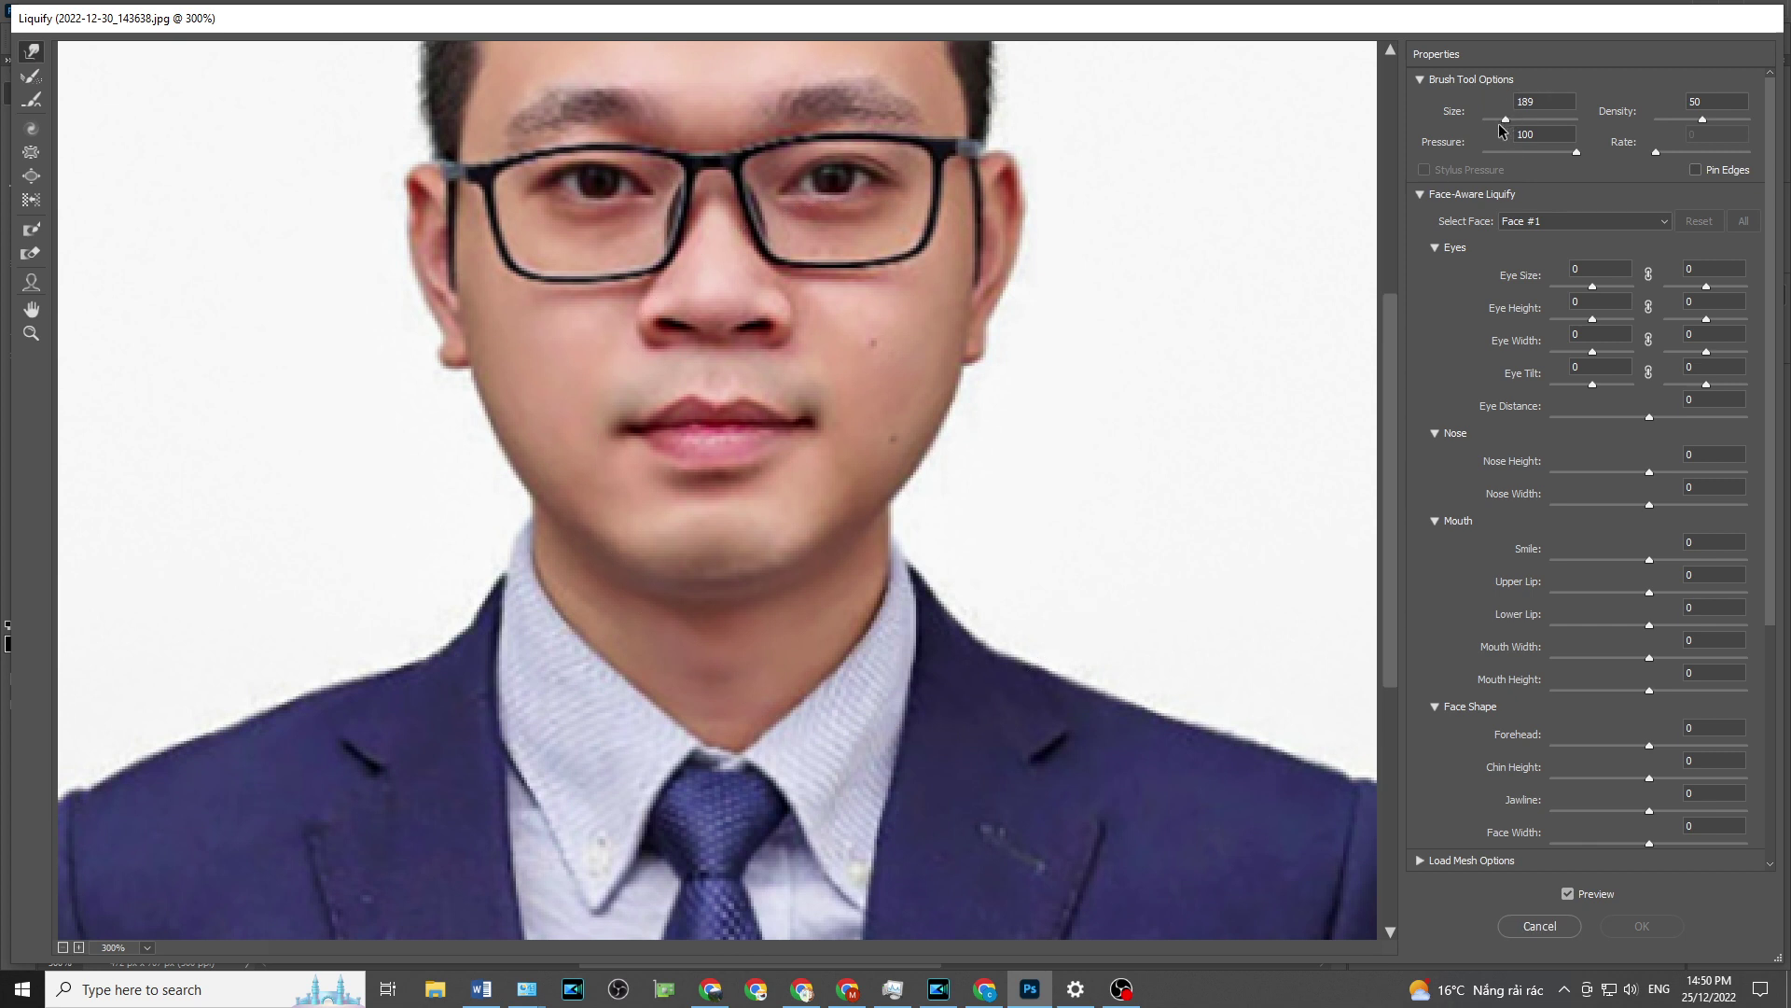
left_click_drag(1499, 123, 1496, 120)
left_click_drag(668, 435, 770, 417)
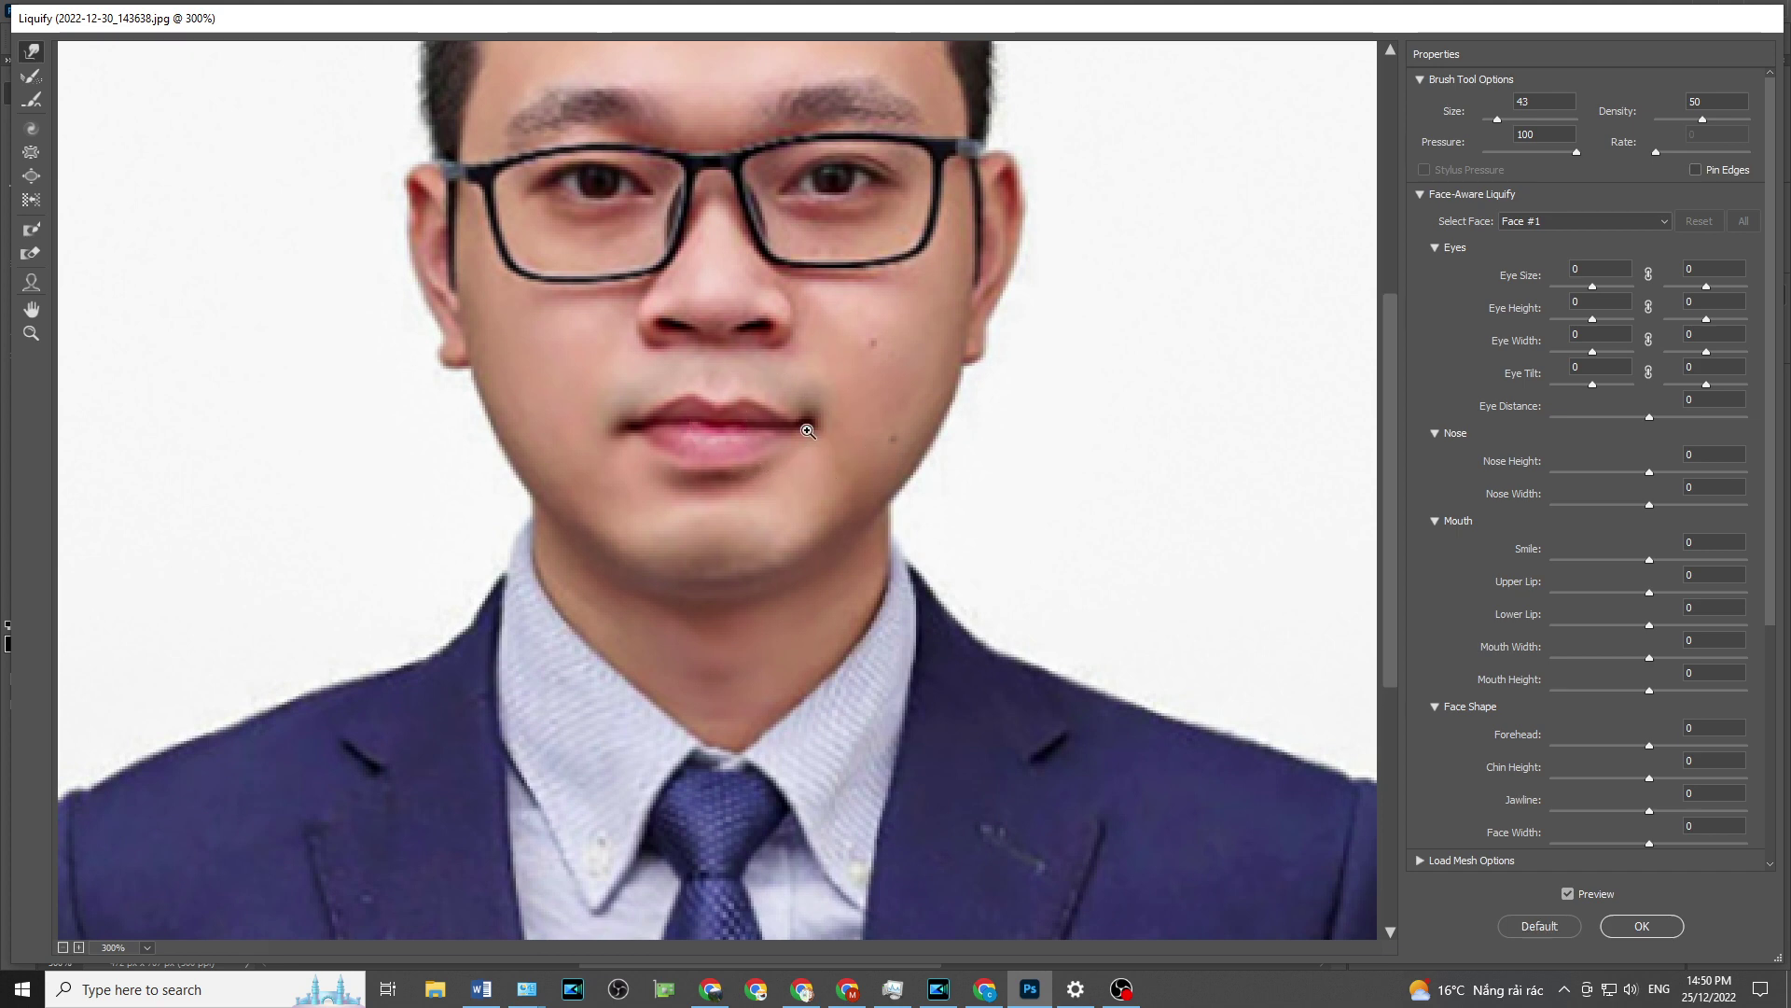
scroll(702, 423, "down", 3)
scroll(702, 423, "up", 3)
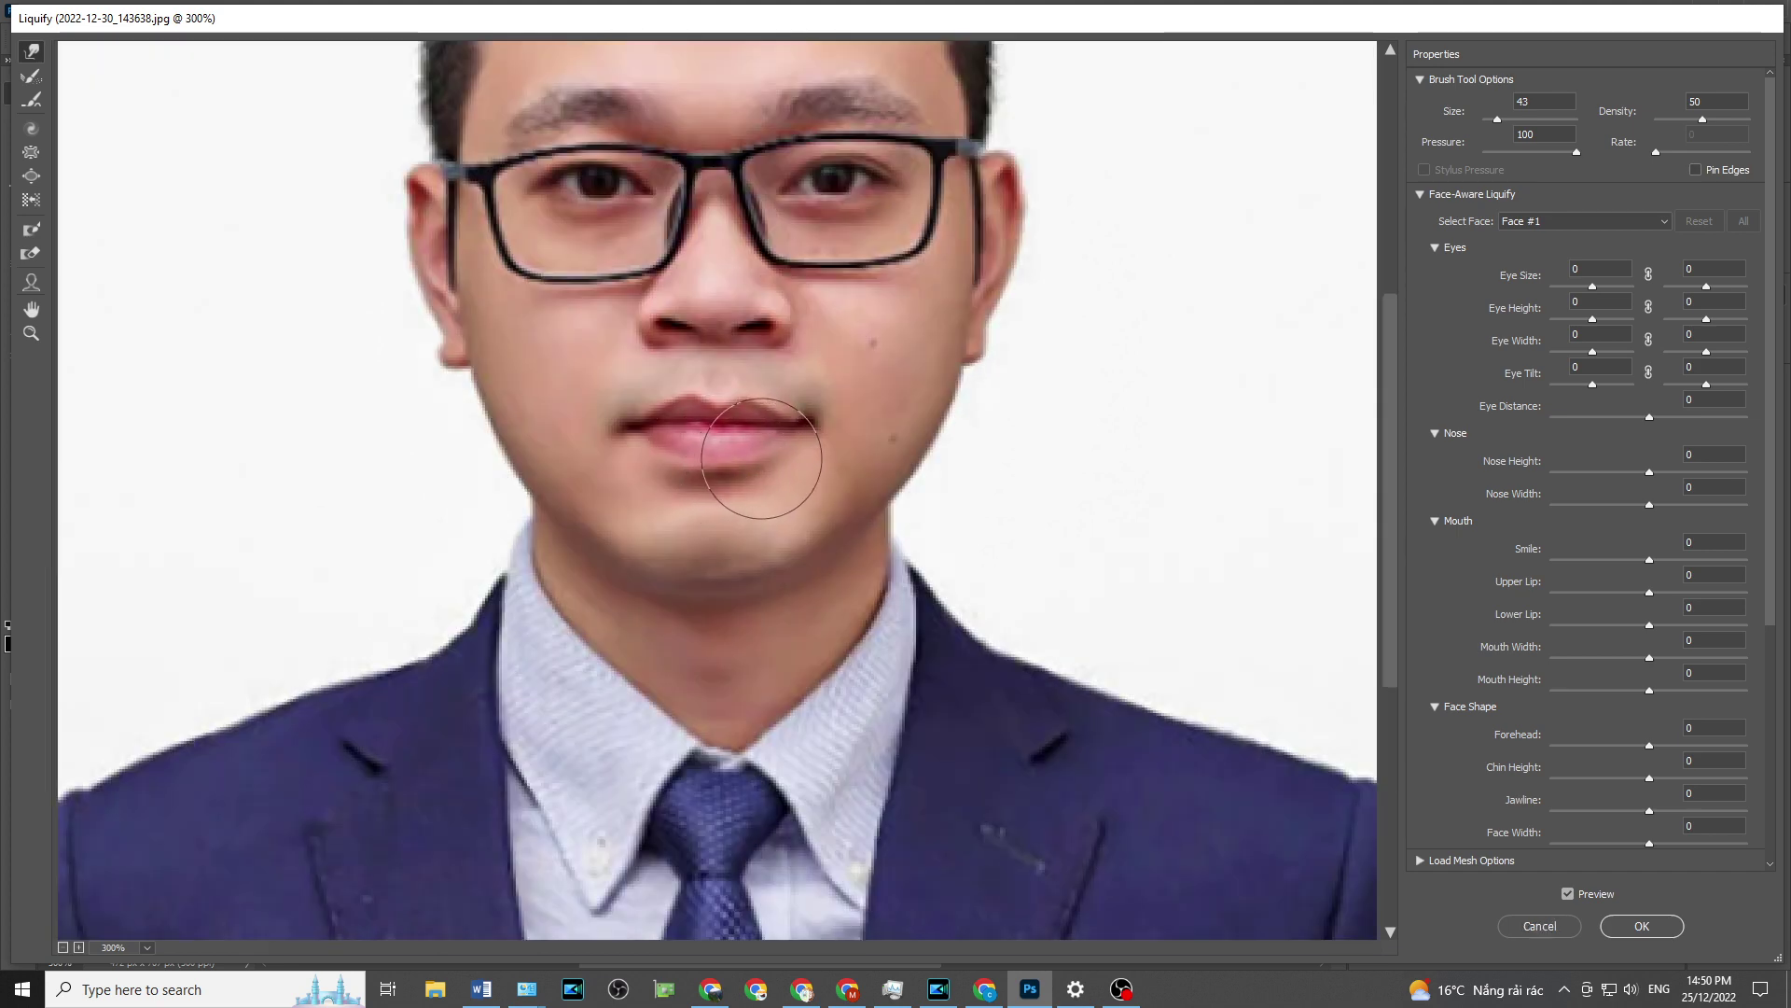
scroll(821, 448, "down", 1)
scroll(909, 497, "down", 3)
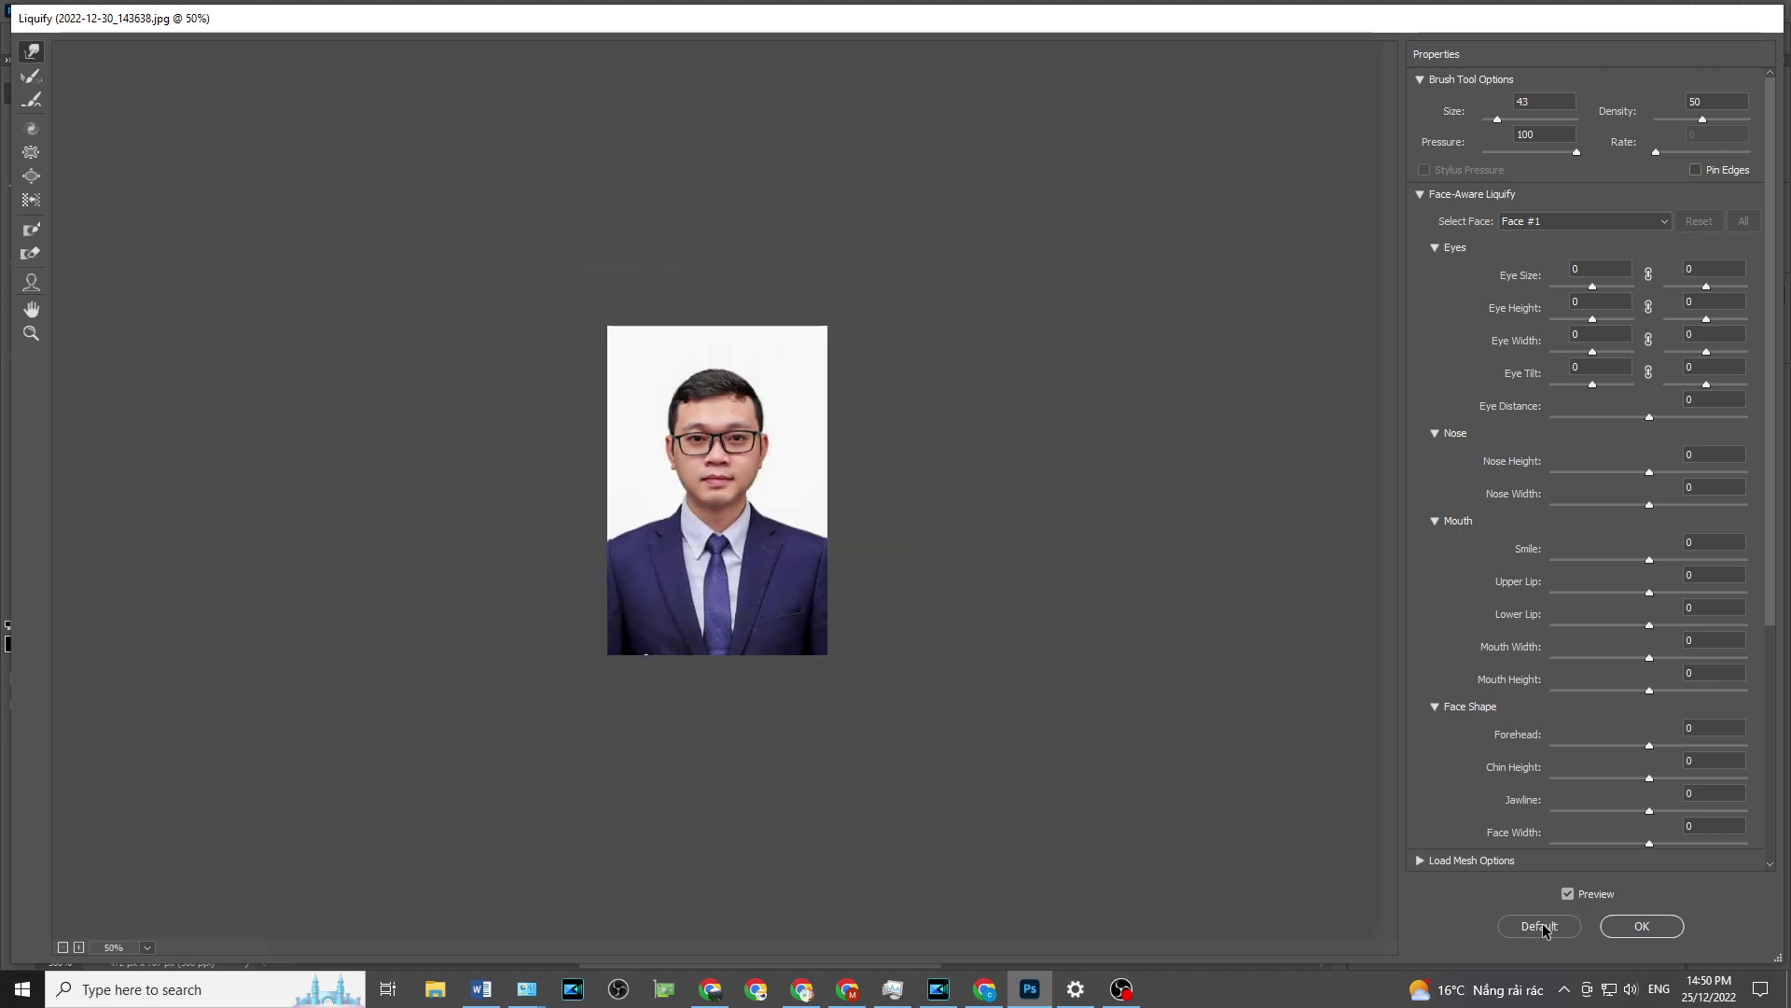
left_click(1615, 927)
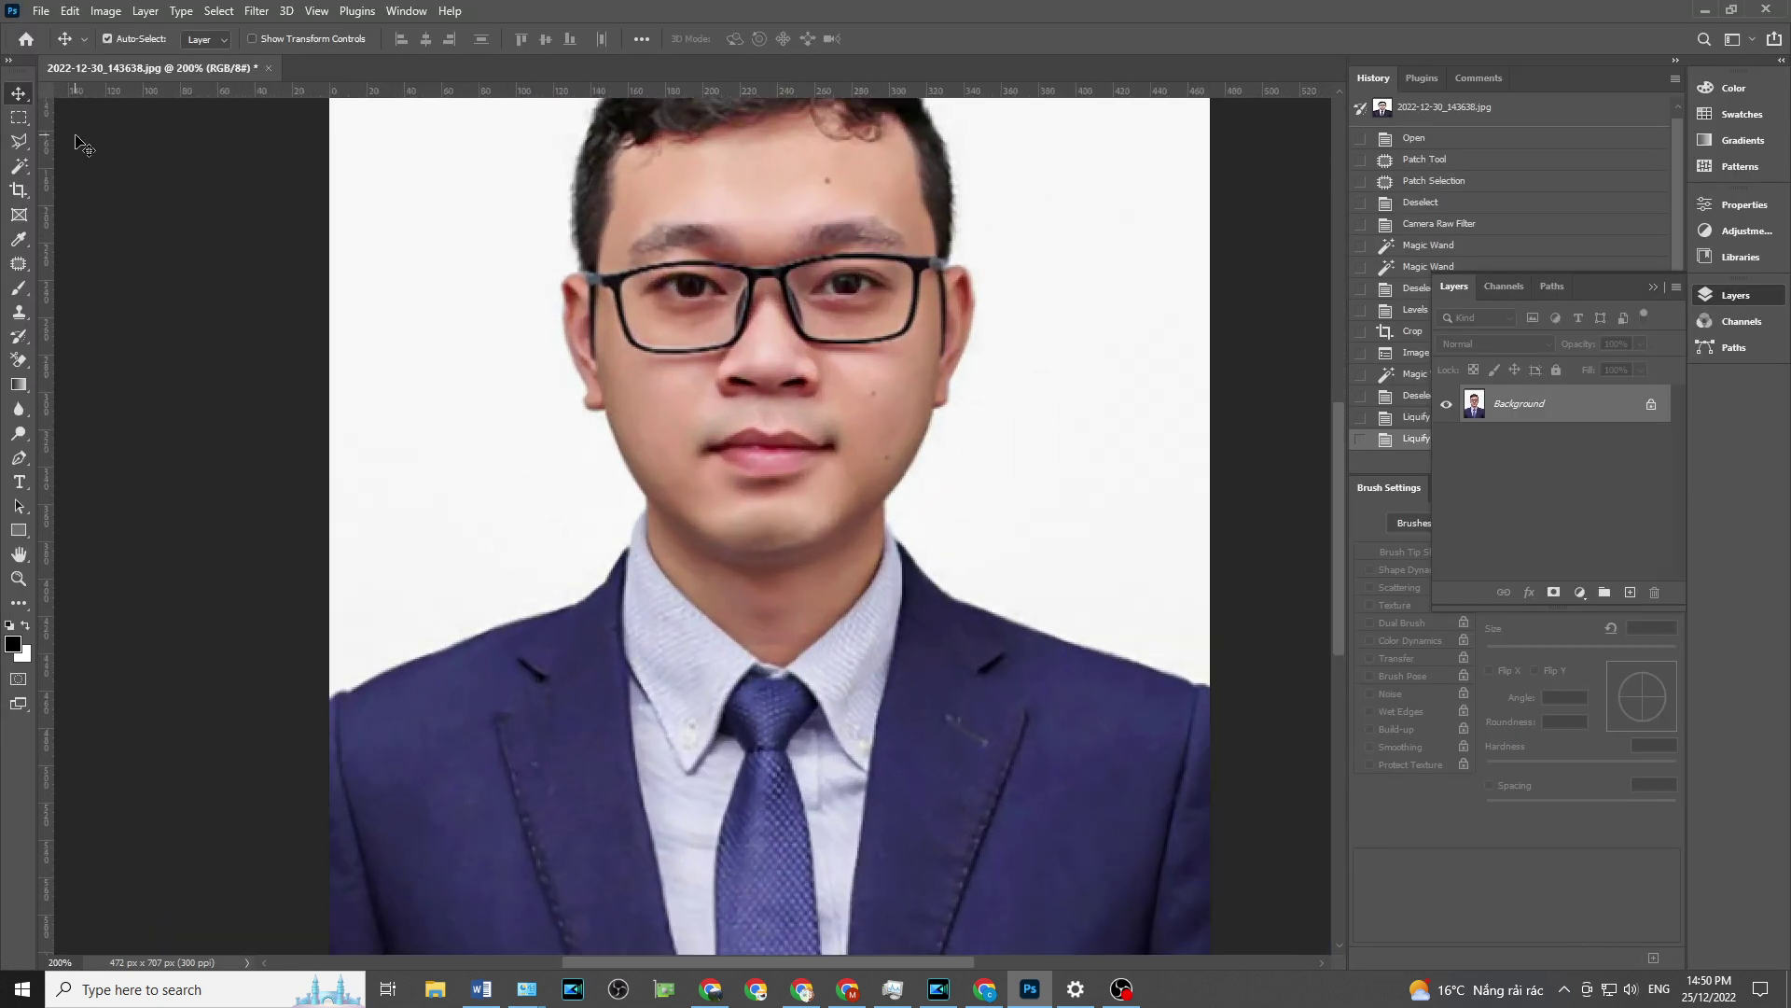
- Select the background with the Magic Wand, invert the selection, and pick the Gradient tool
left_click(16, 169)
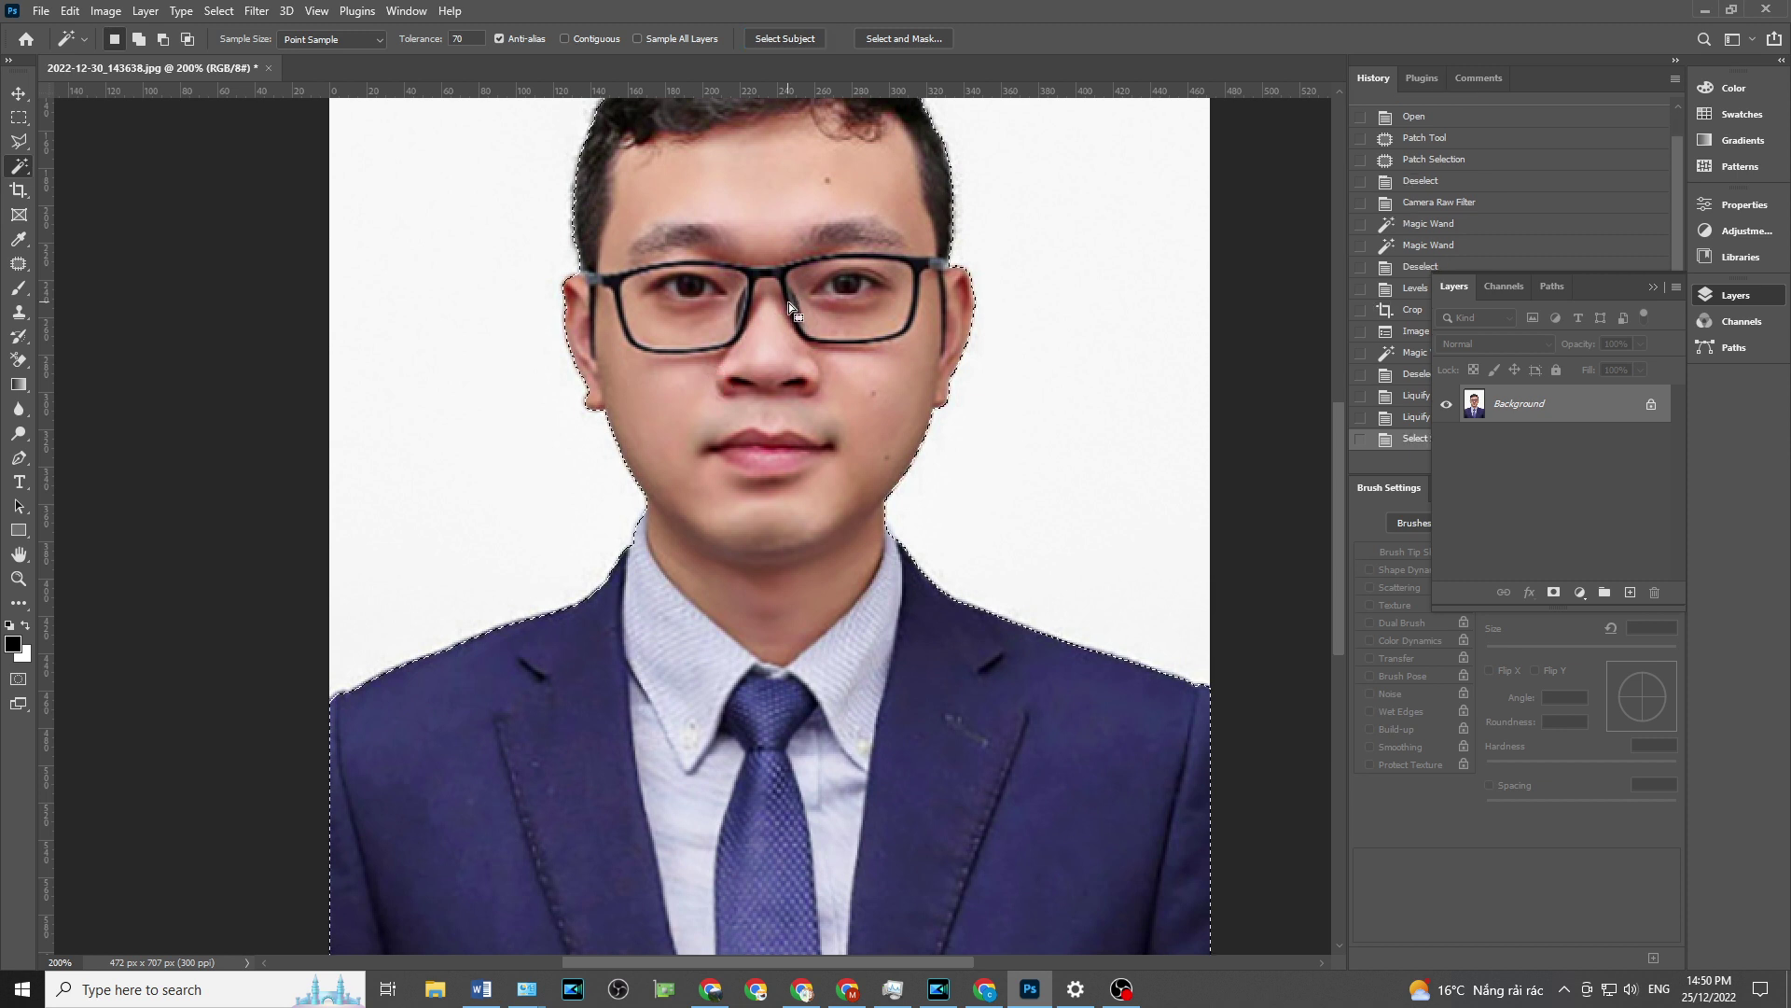
scroll(896, 413, "down", 3)
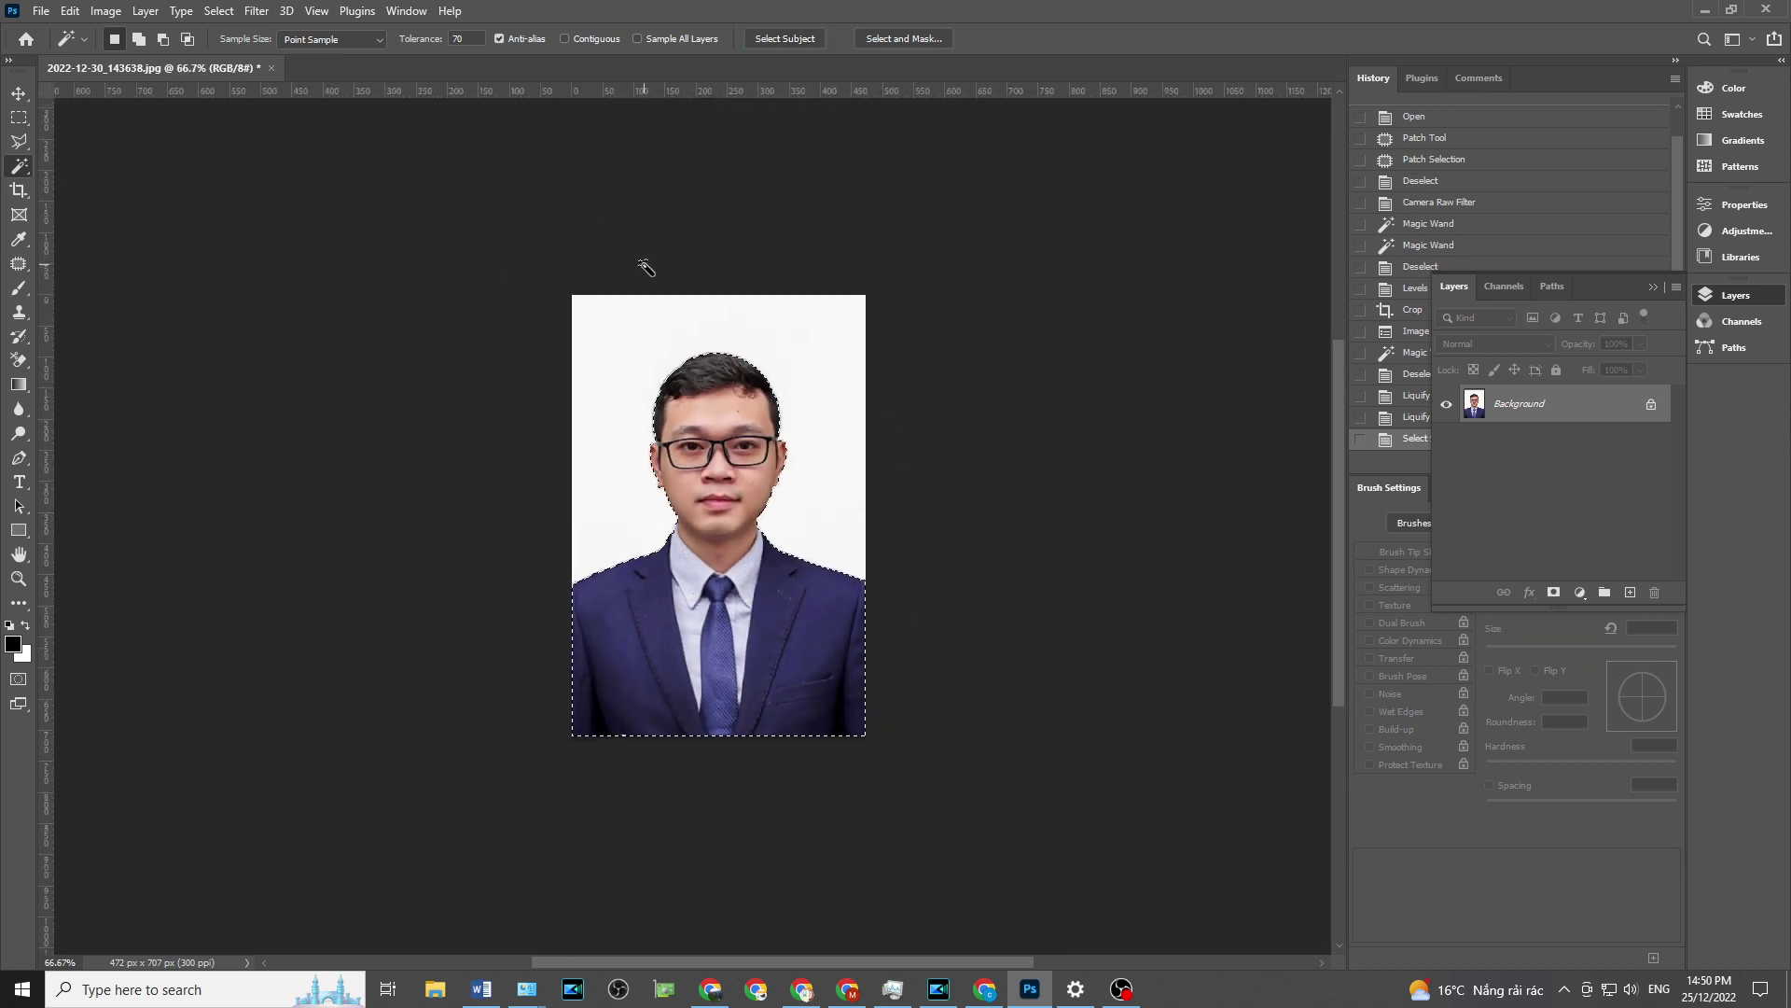
key("ctrl+shift+i")
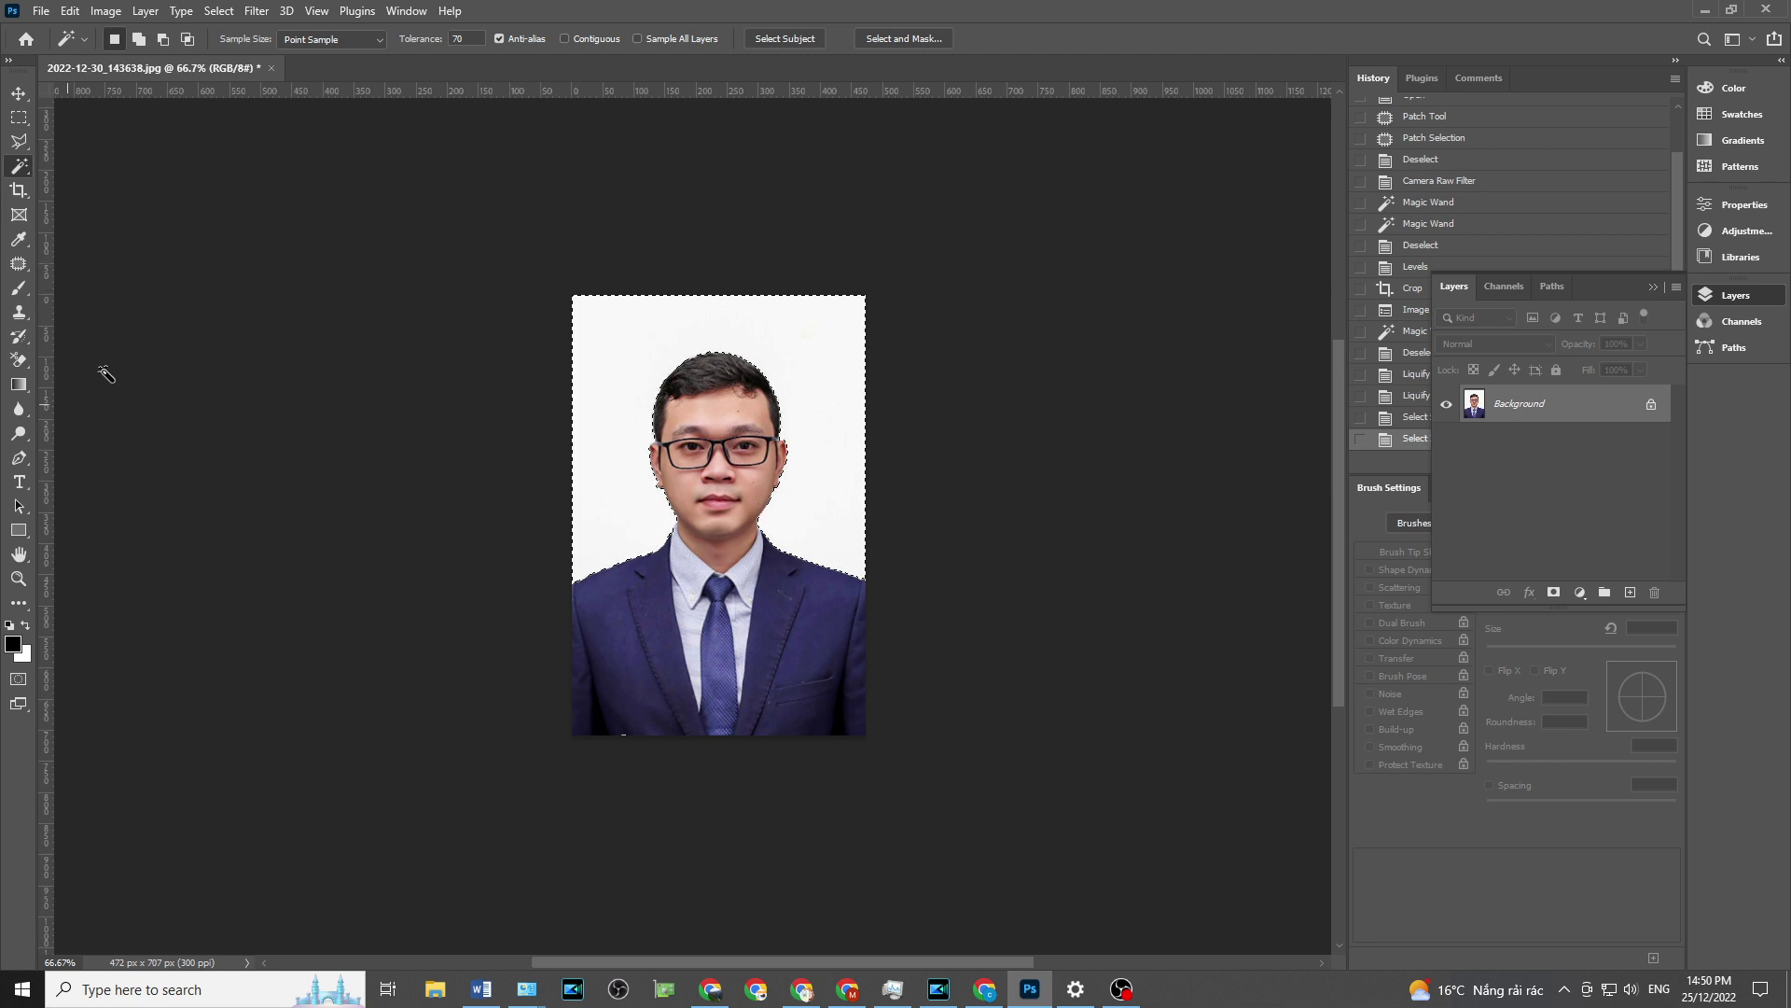
left_click(28, 386)
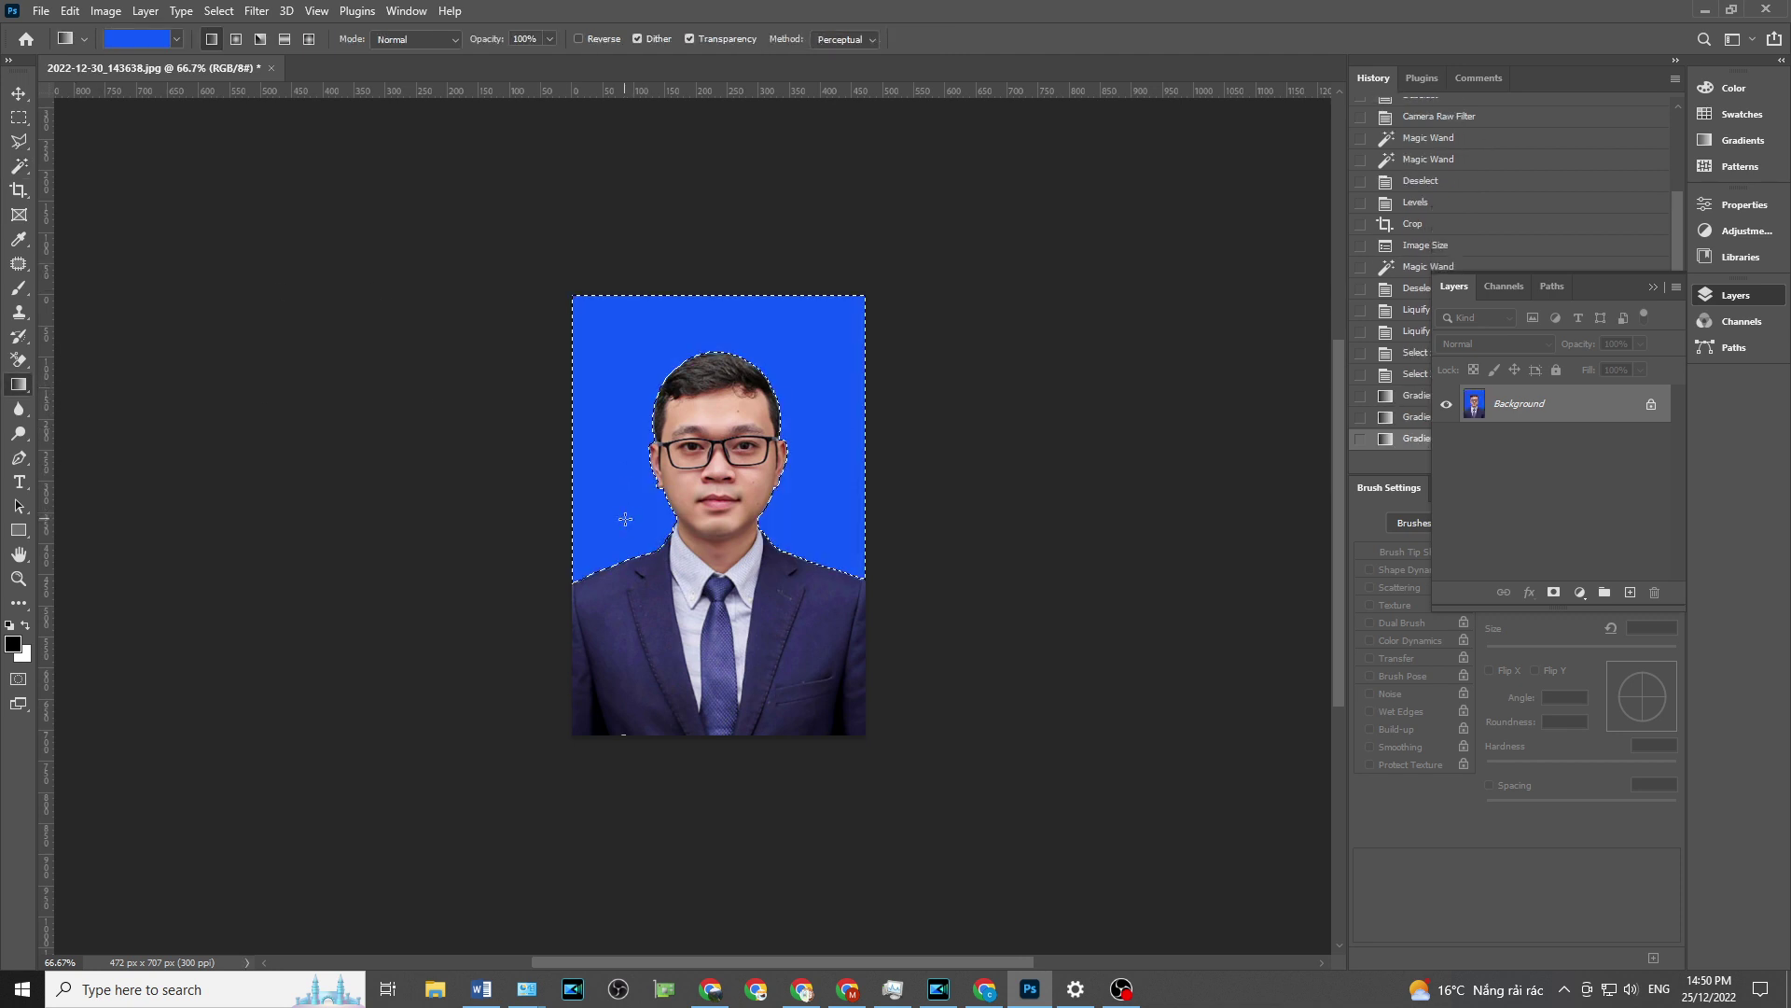
- Clear the selection and set the gradient's left stop to blue #1248fa
key("ctrl+d")
scroll(623, 515, "up", 1)
scroll(609, 460, "up", 1)
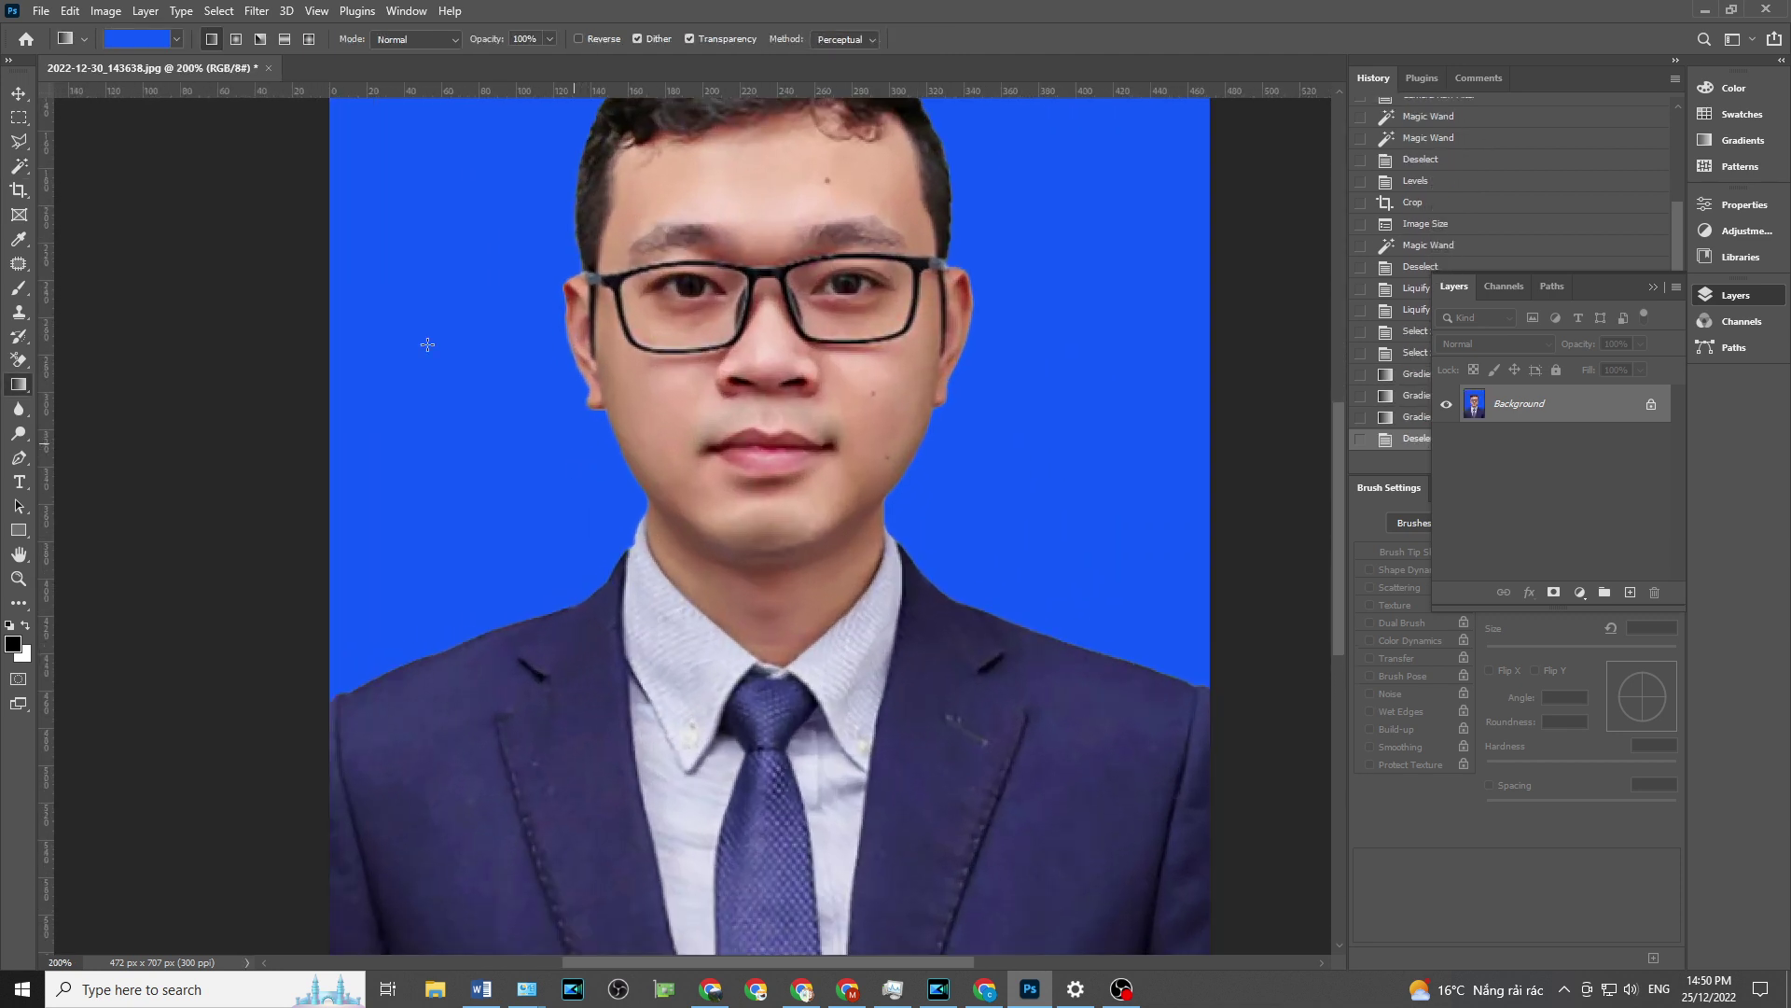
left_click(140, 37)
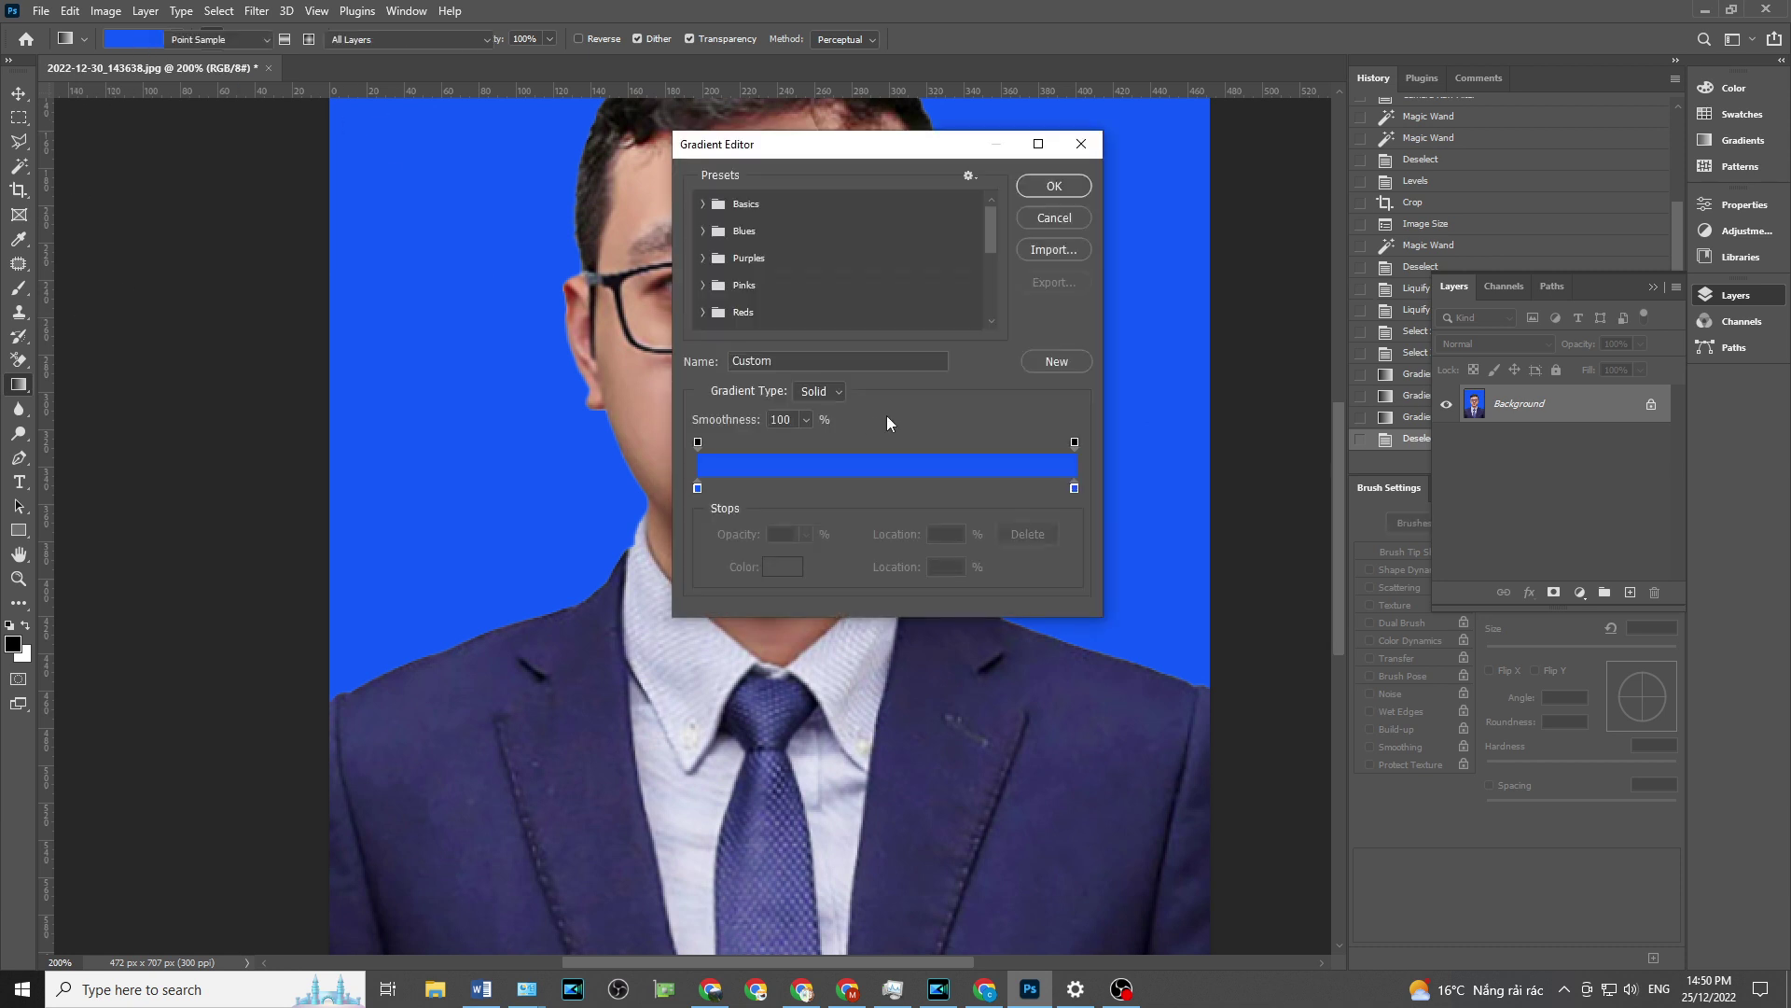
double_click(698, 486)
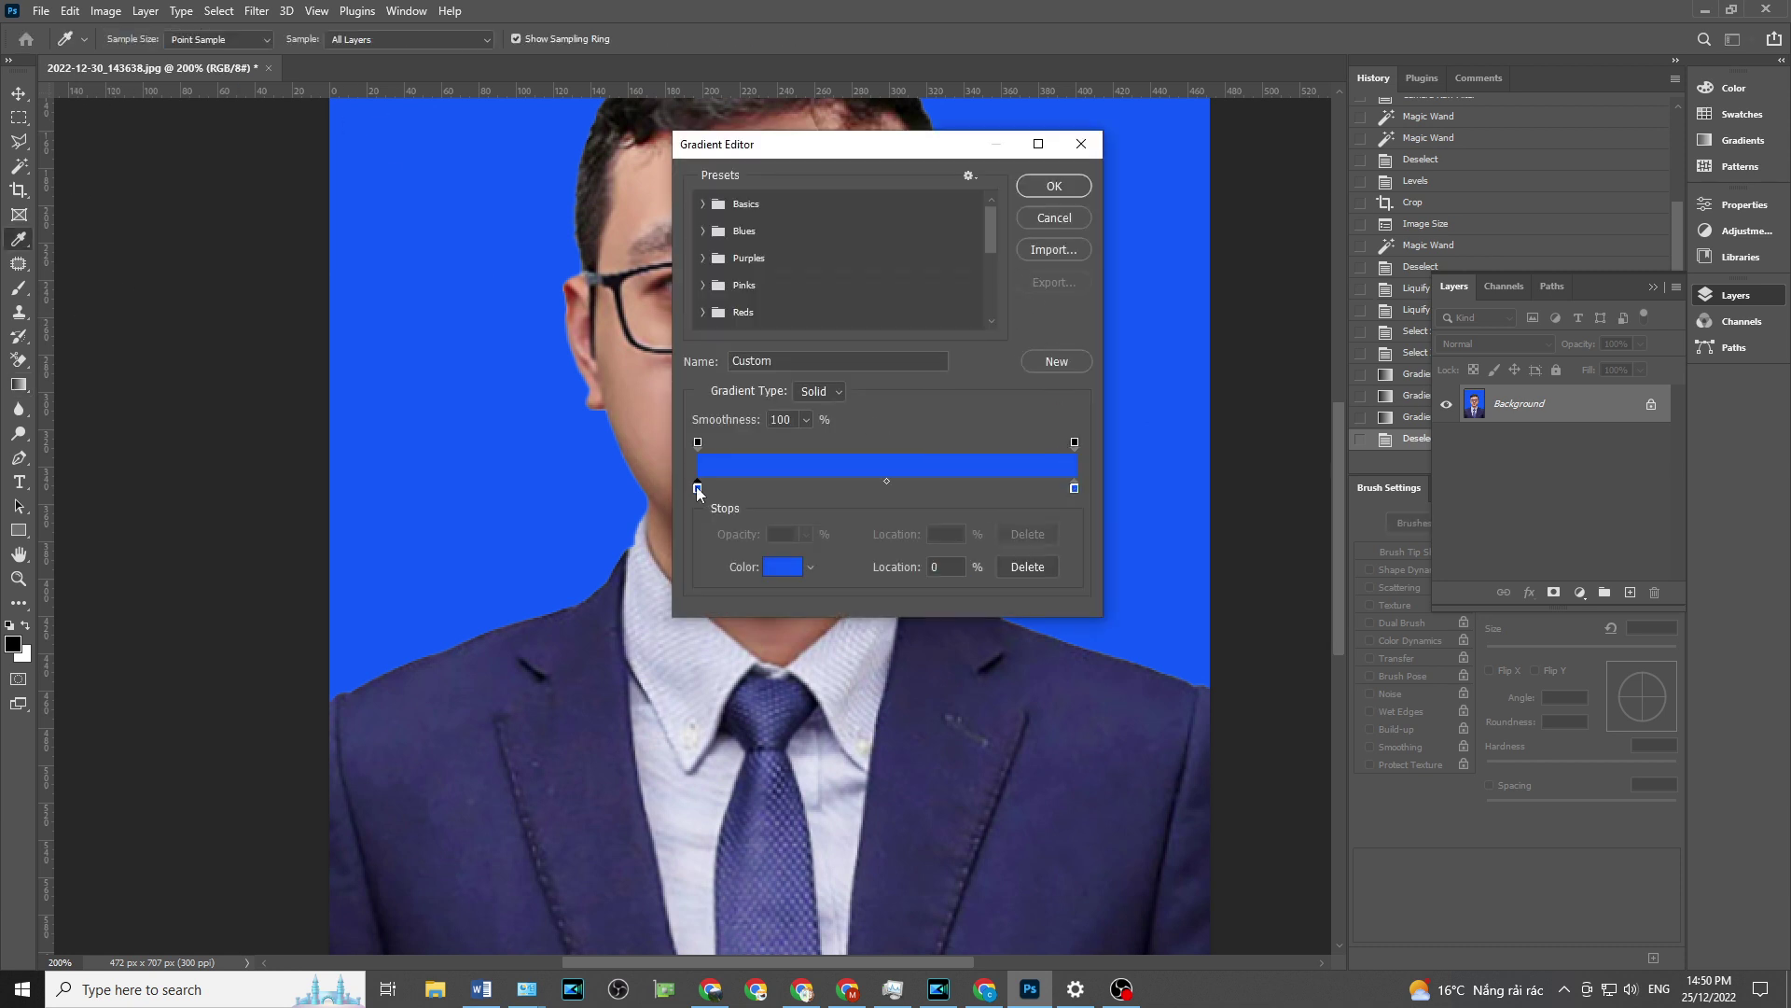
left_click_drag(901, 310, 898, 313)
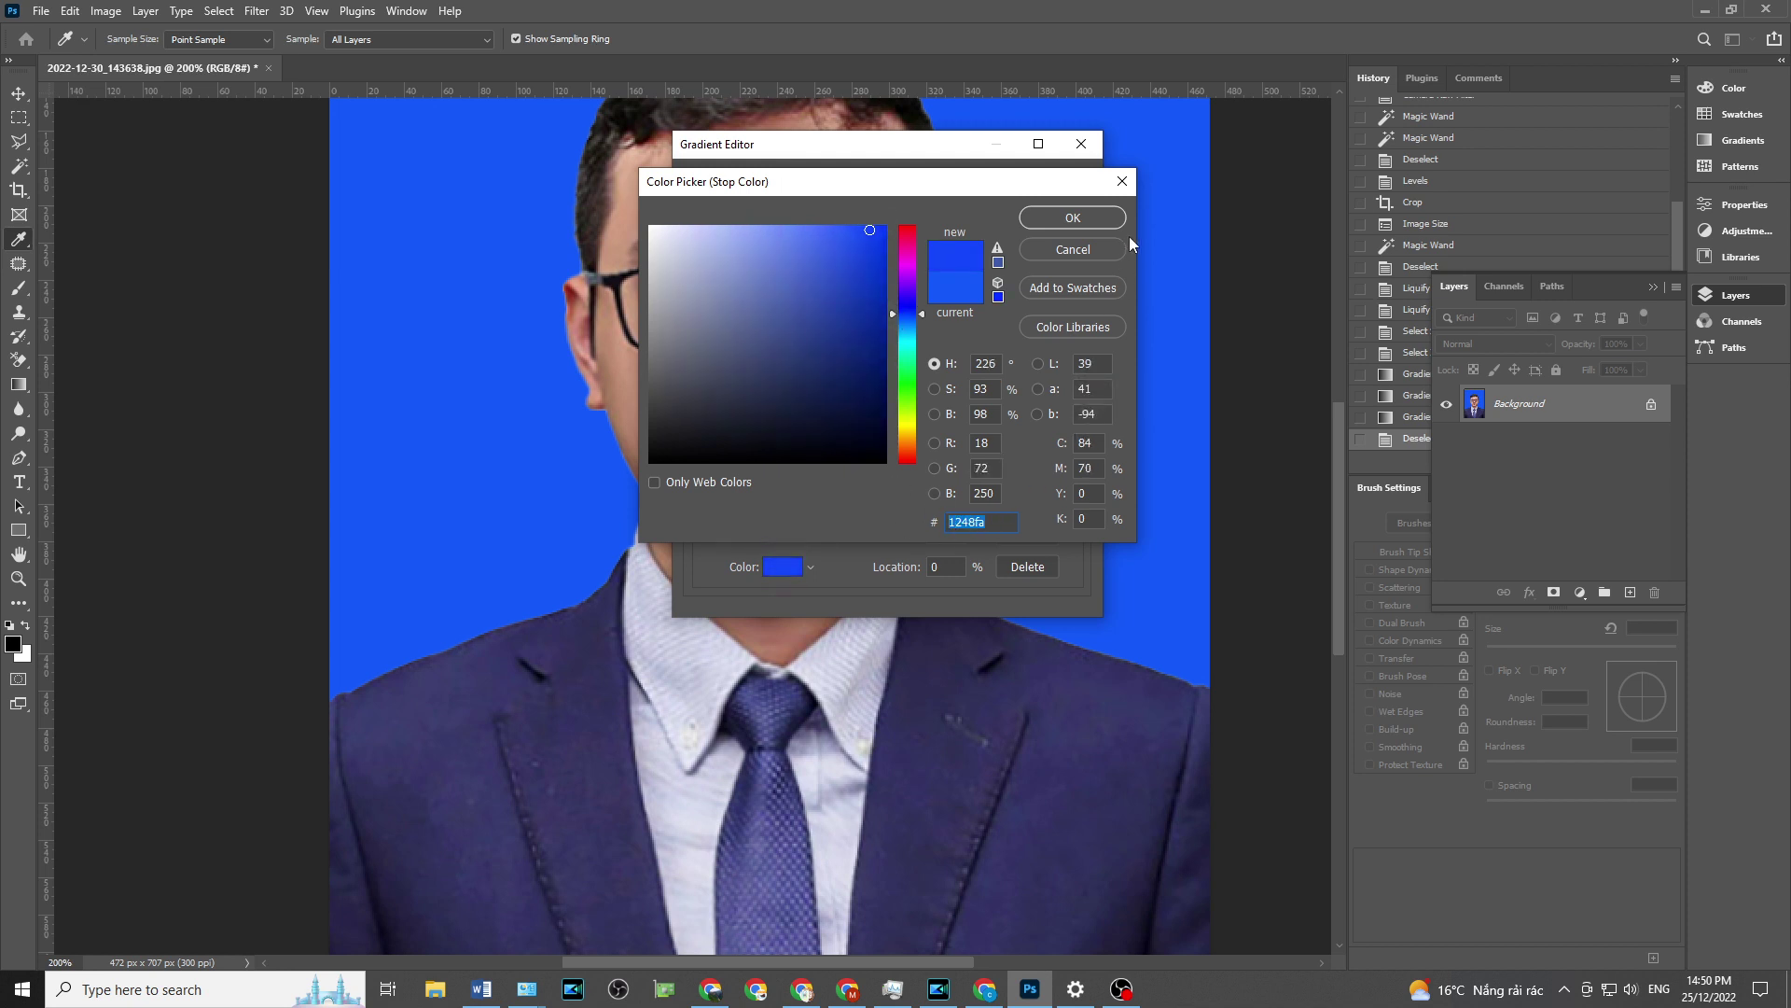
key("Return")
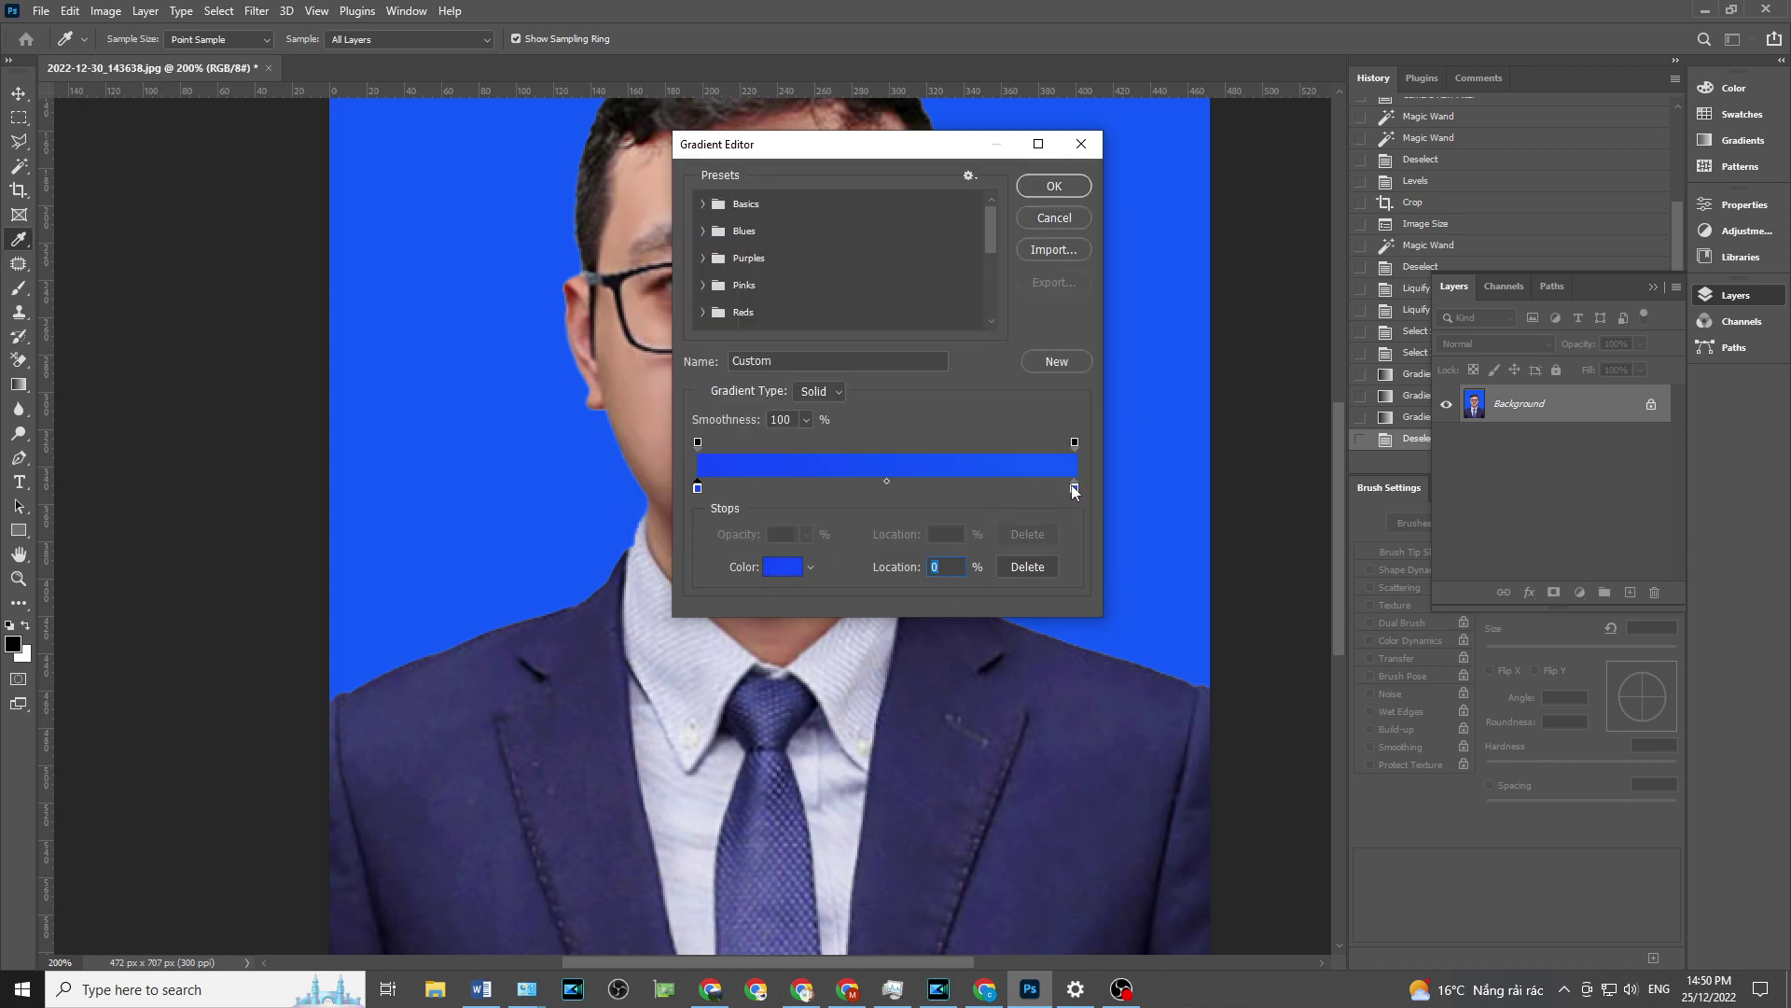
- Set the right stop to the same blue, accept the gradient, and undo a test fill
double_click(1073, 488)
left_click(1079, 227)
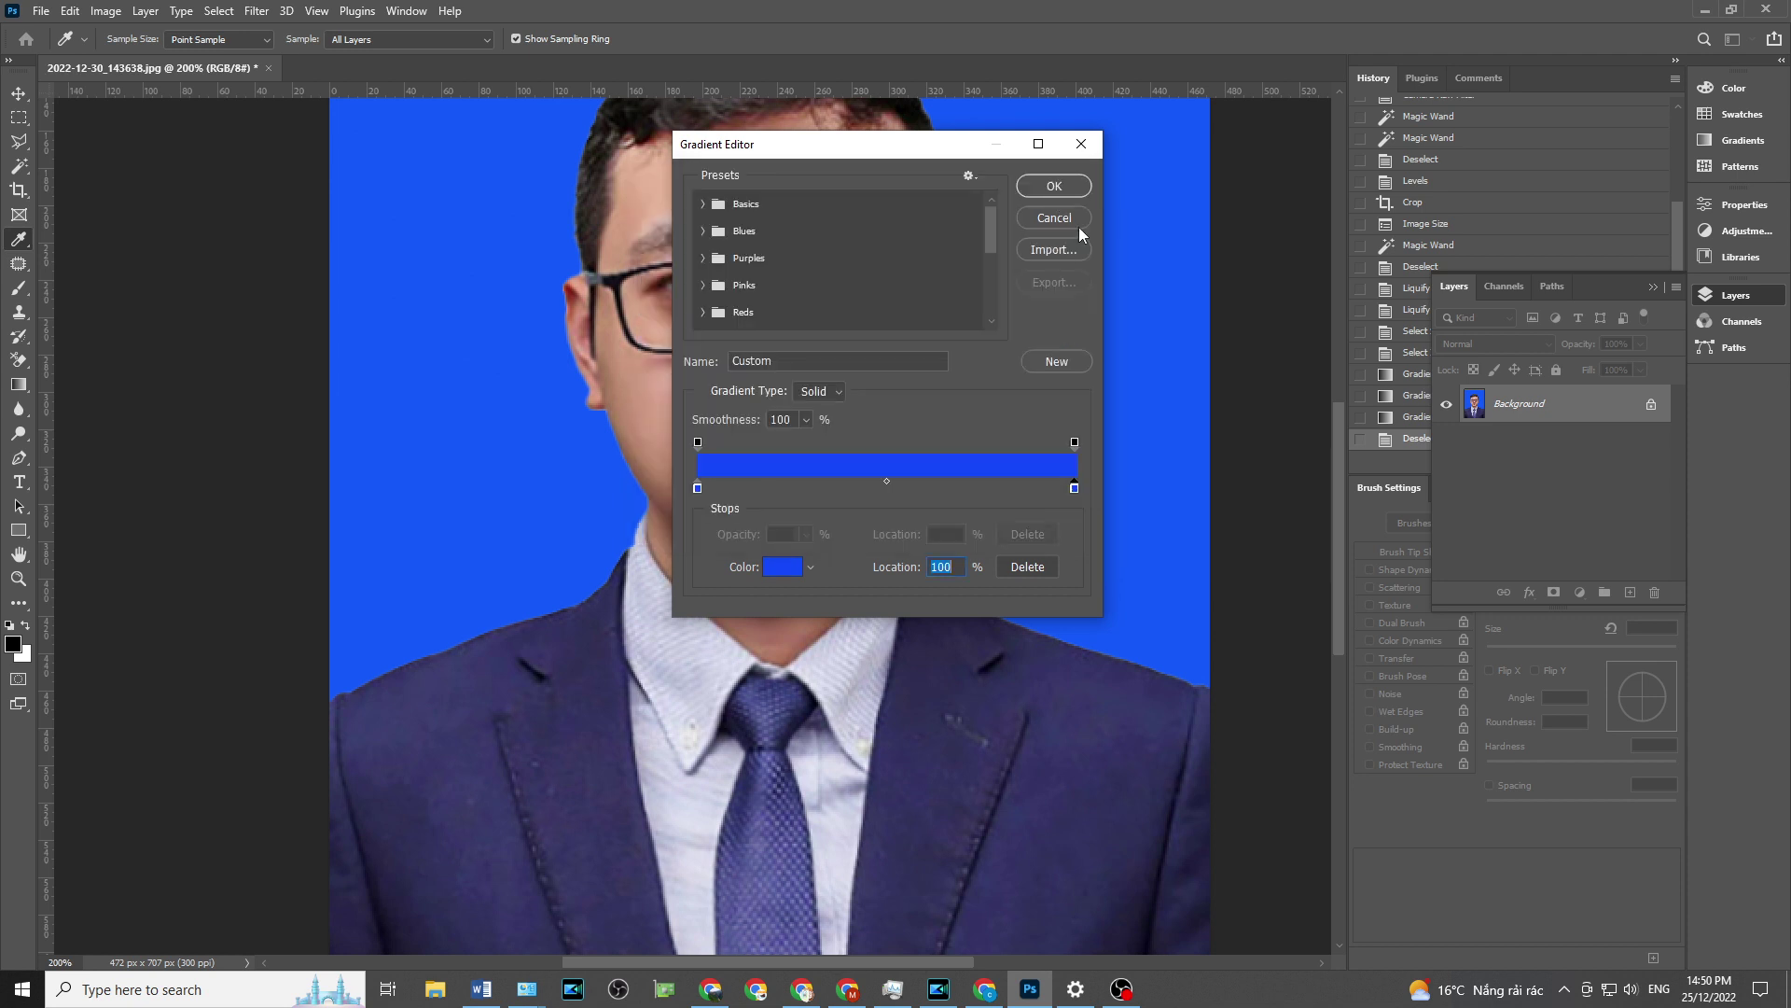
left_click(1054, 186)
left_click_drag(473, 434, 713, 691)
key("ctrl+z")
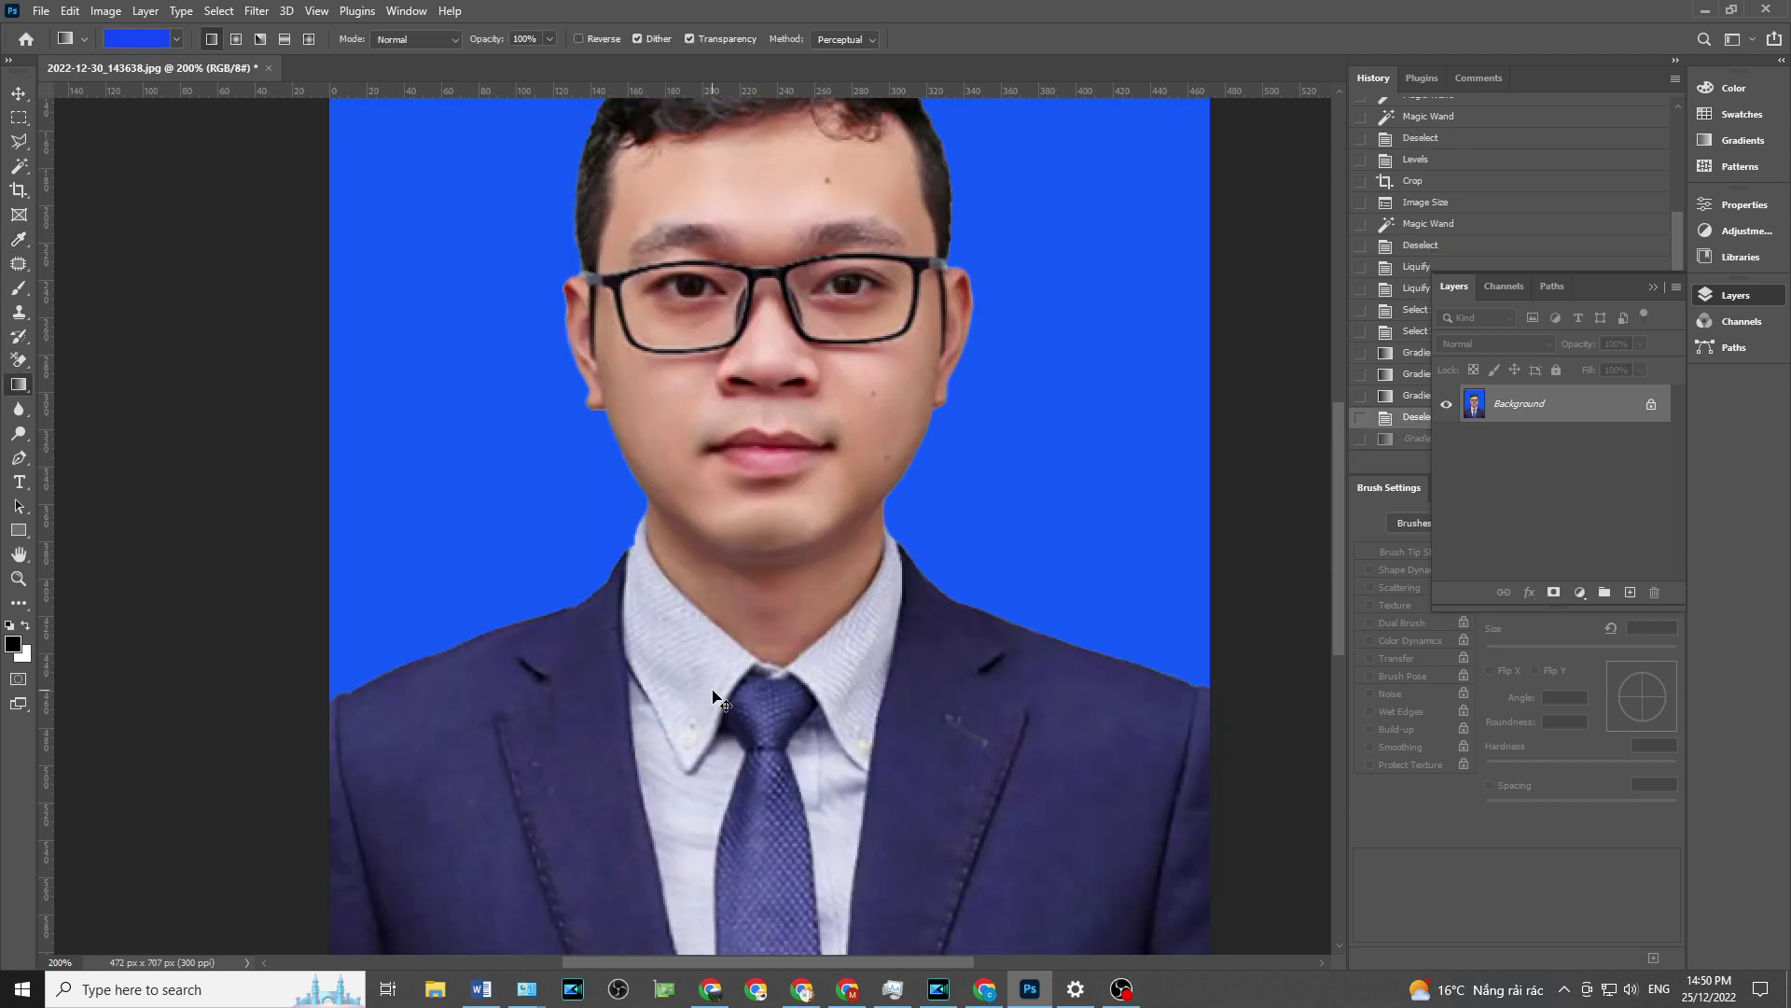
key("ctrl+minus")
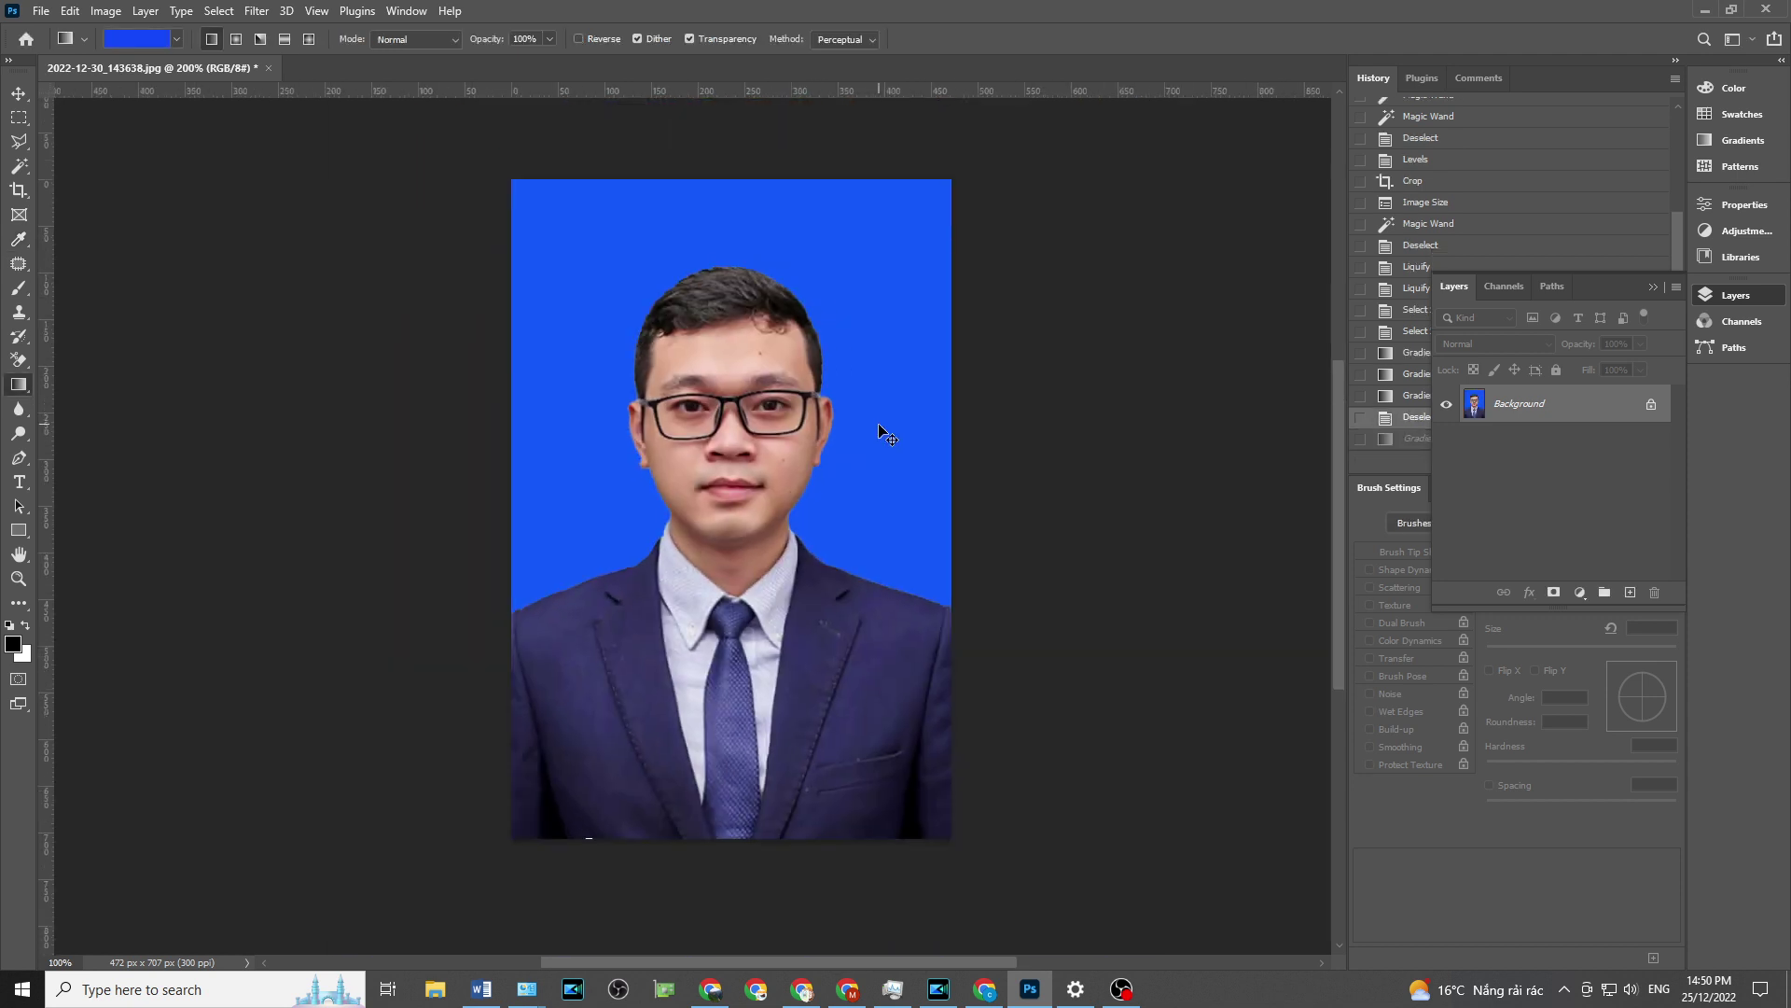
key("ctrl+plus")
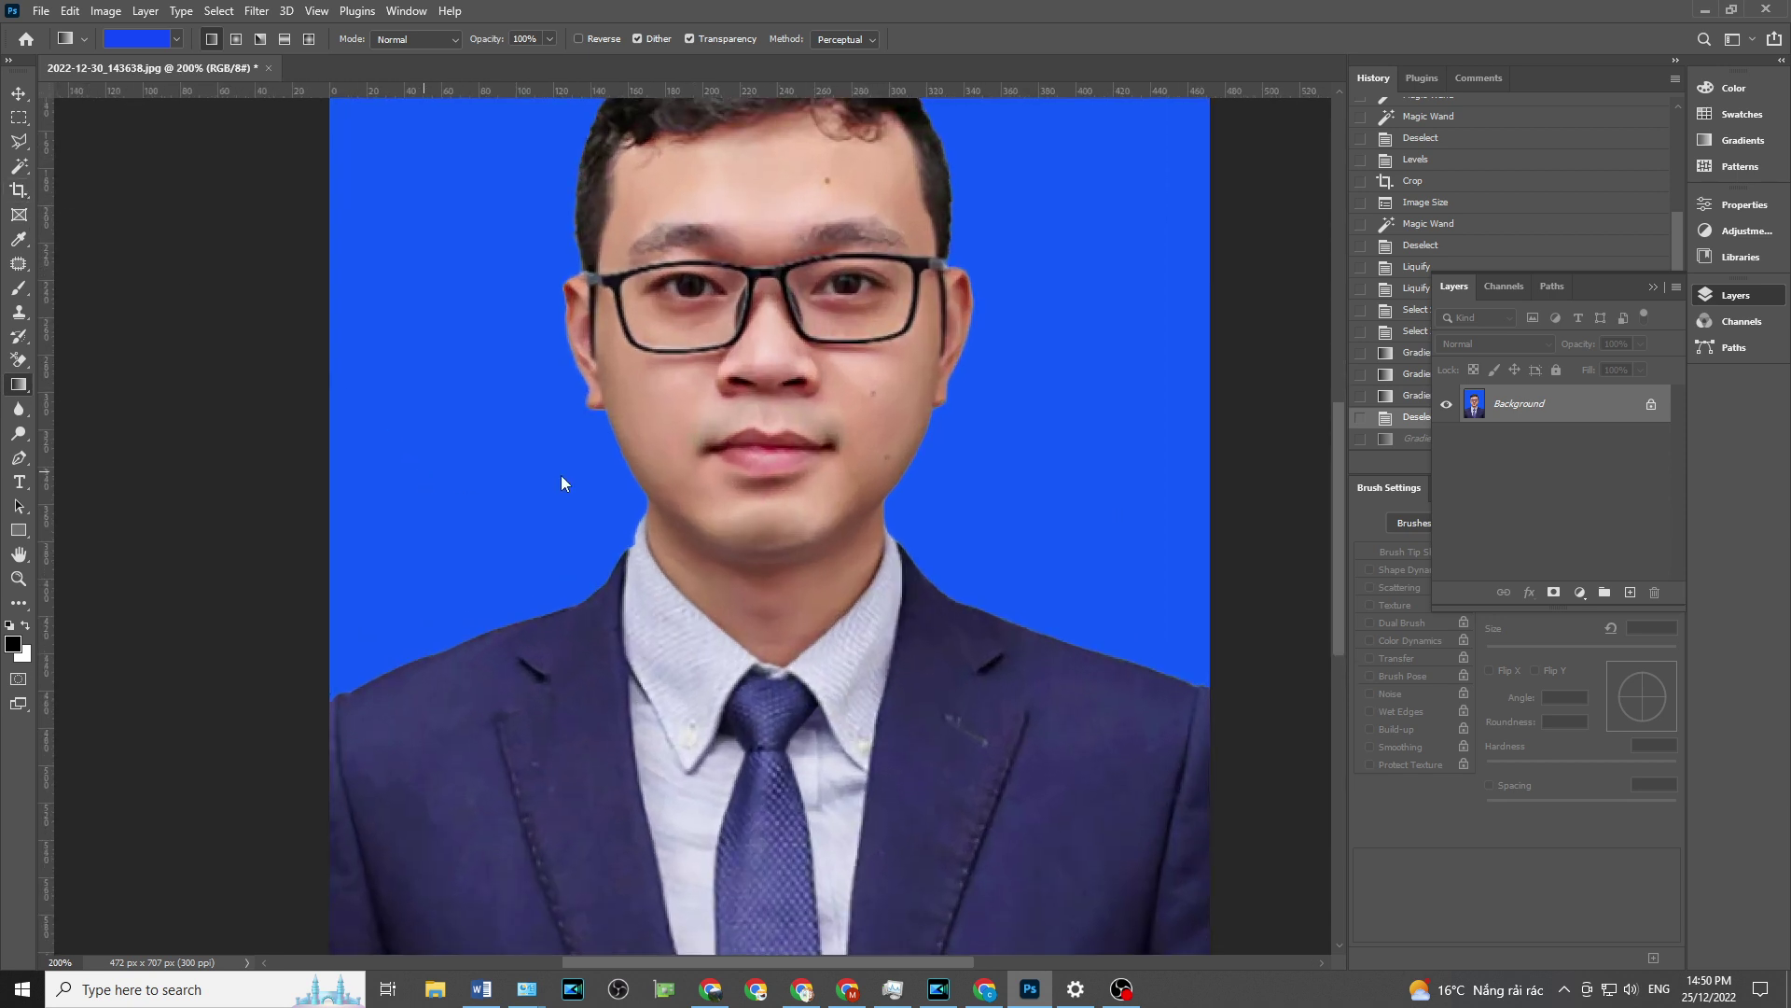
- Liquify with a 144 brush to push the face inward beside the left eye and glasses
key("ctrl+shift+x")
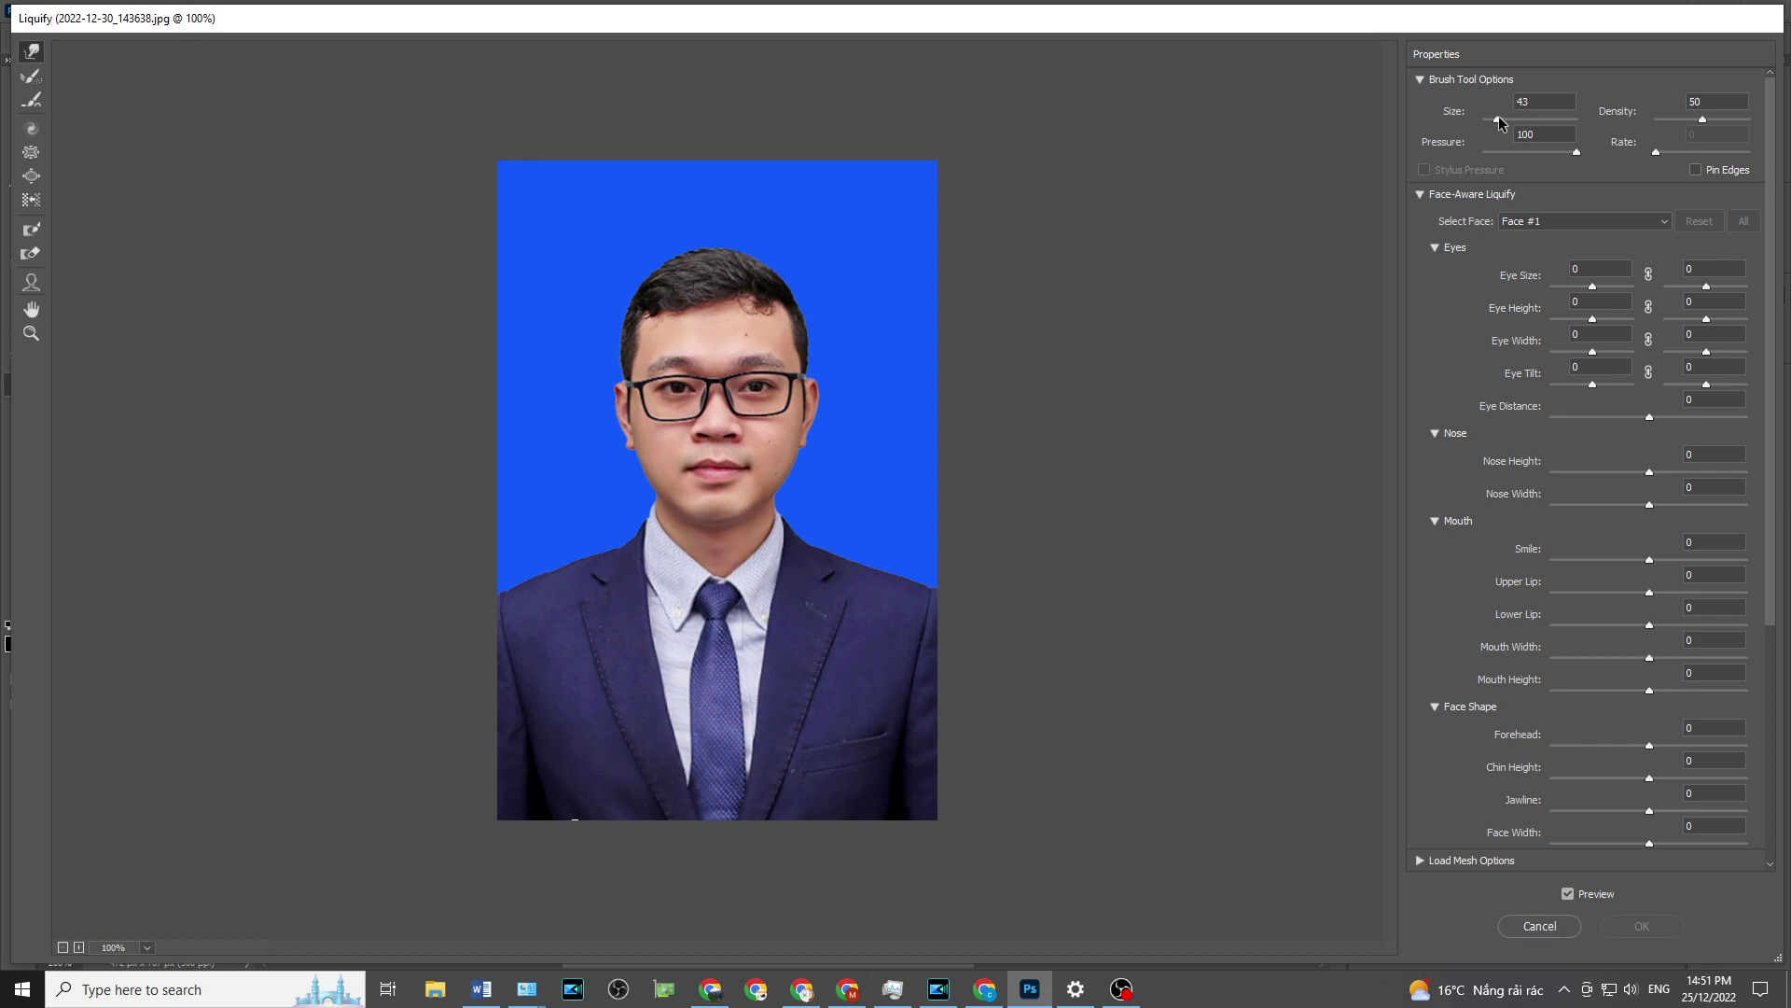
left_click_drag(1499, 115, 1504, 117)
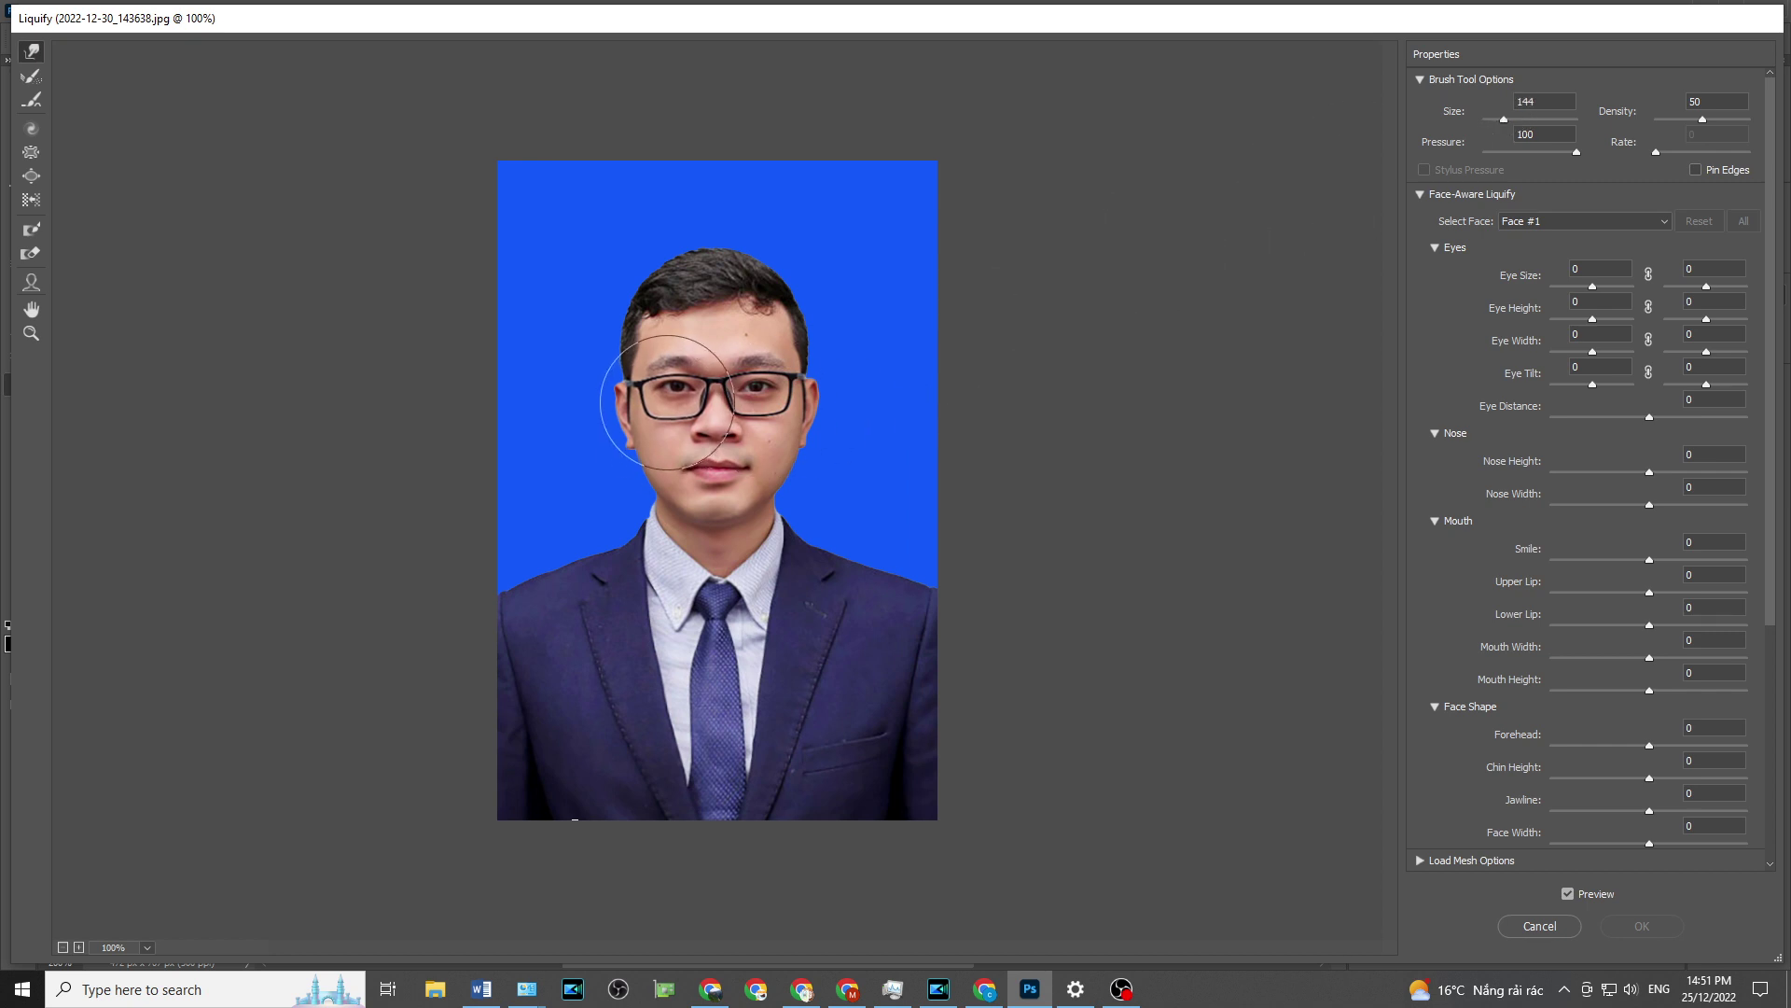
left_click_drag(667, 401, 765, 382)
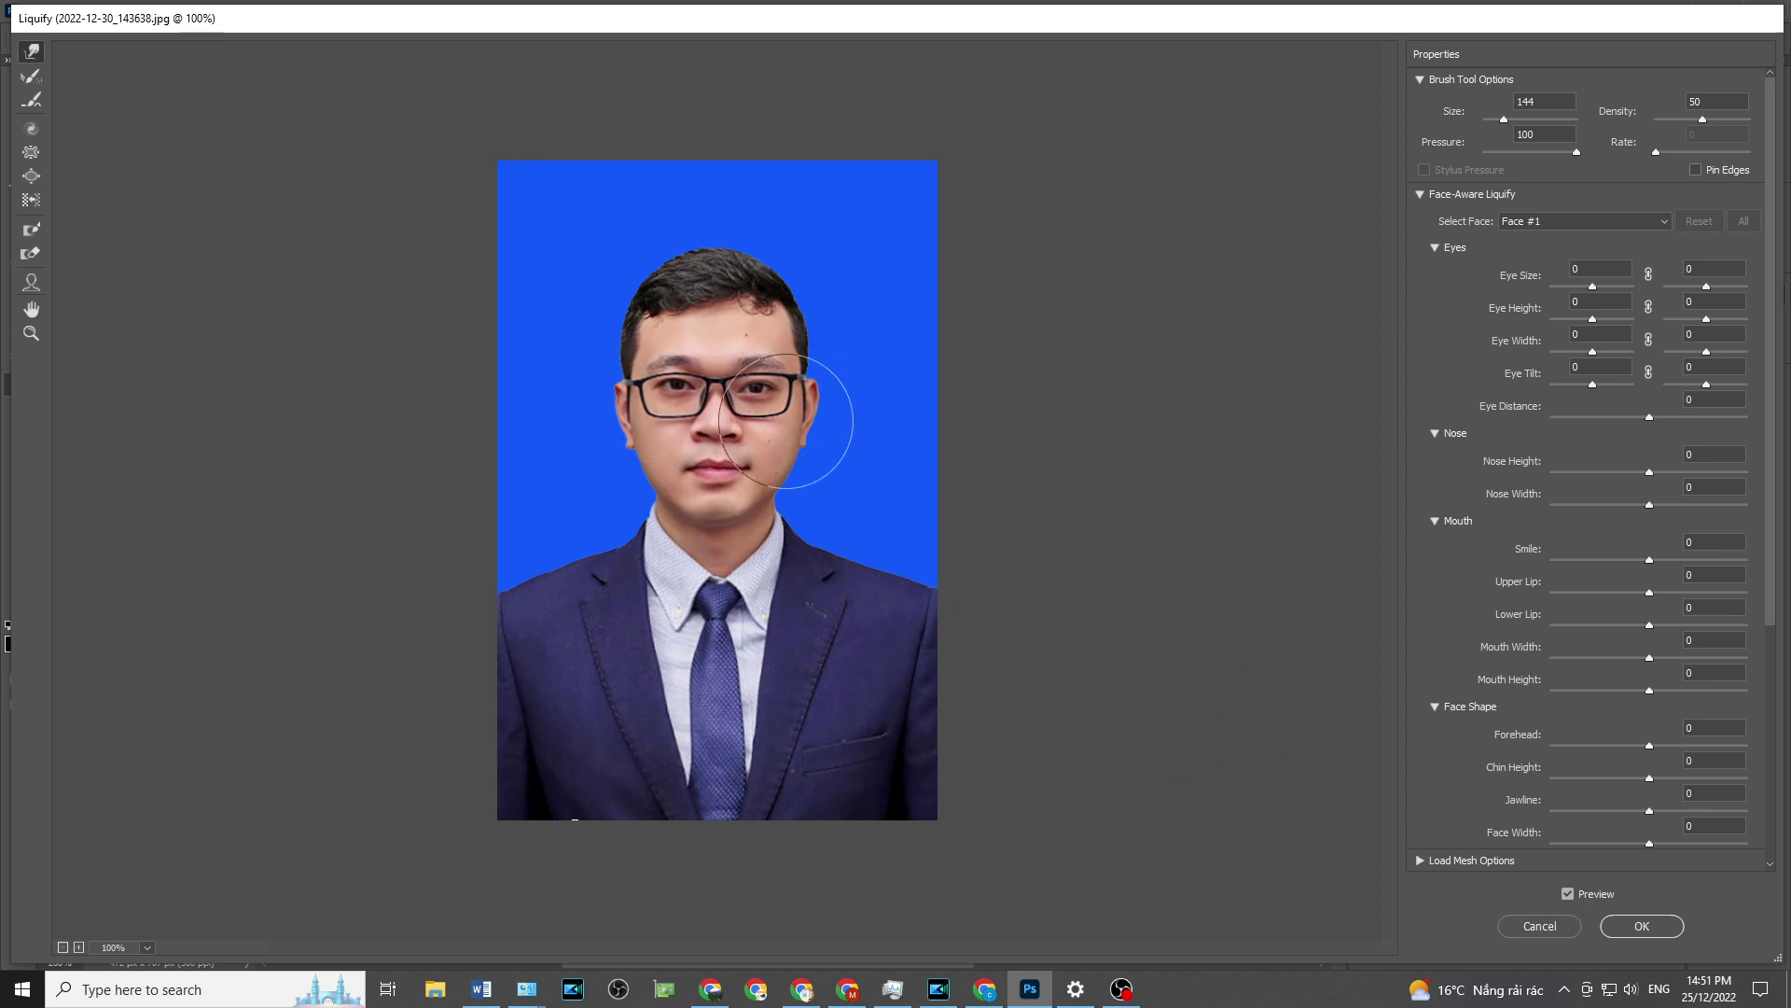
left_click(1620, 930)
- Brighten the portrait with a Curves adjustment lifting midtones from 127 to 135
key("ctrl+minus")
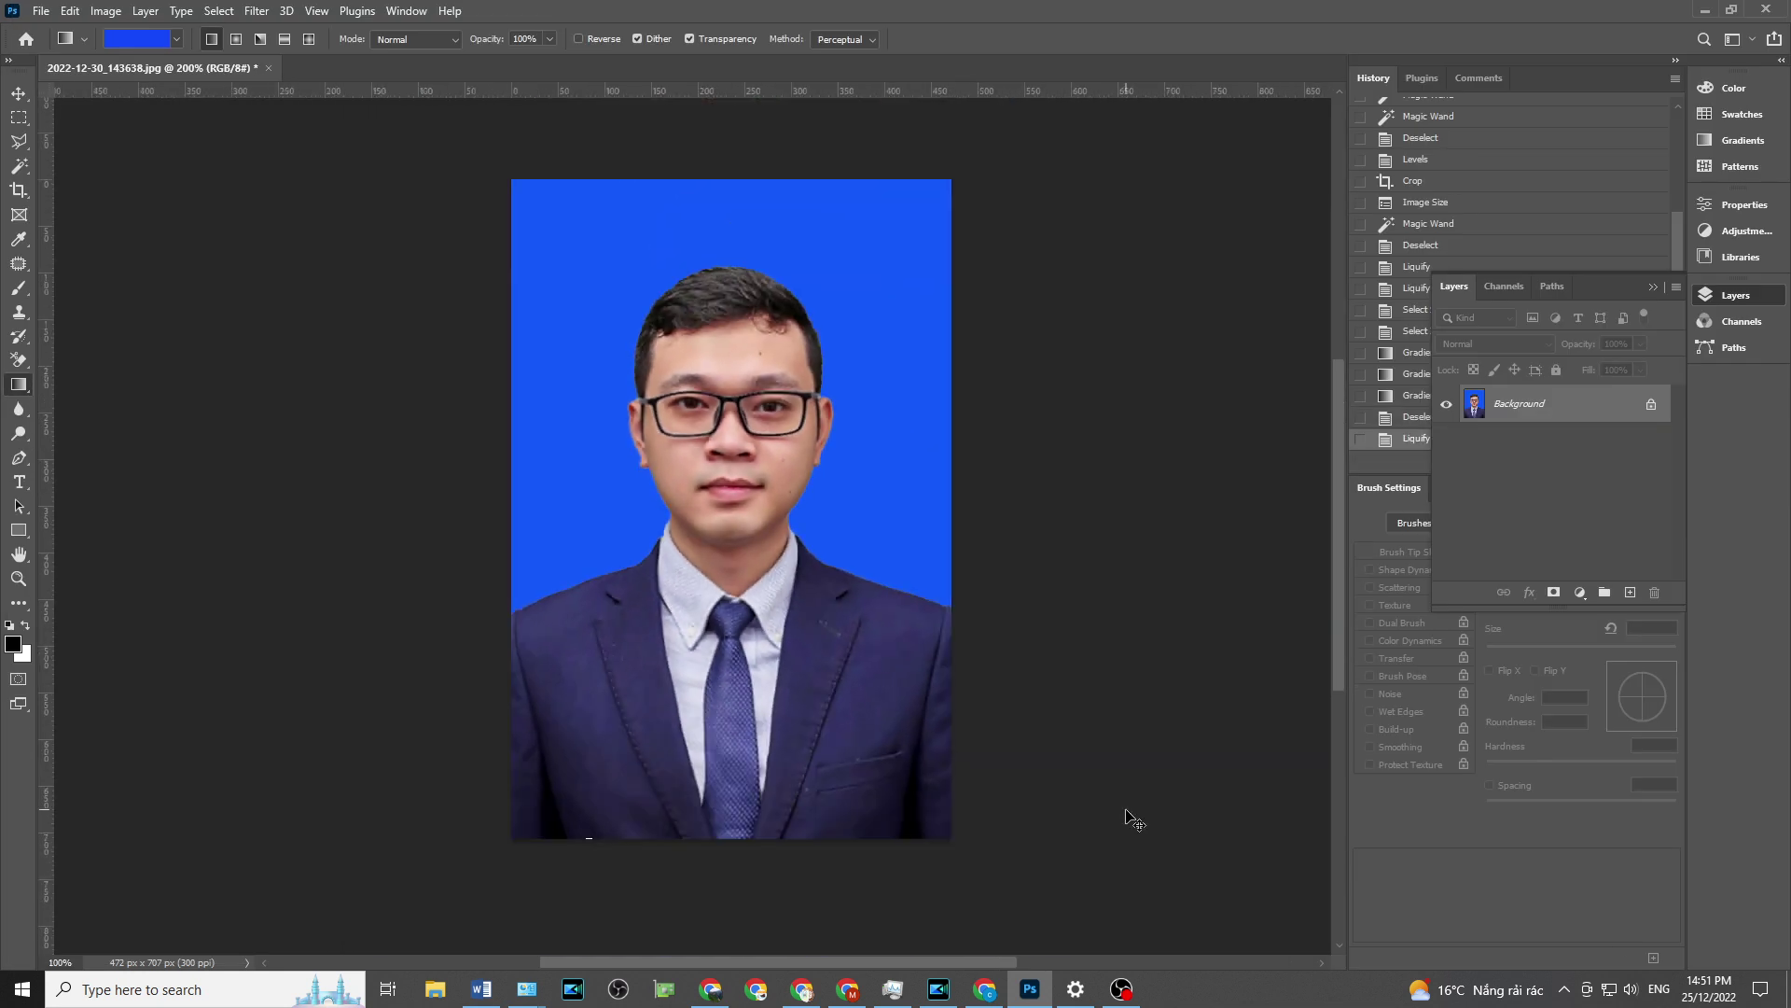
key("ctrl+minus")
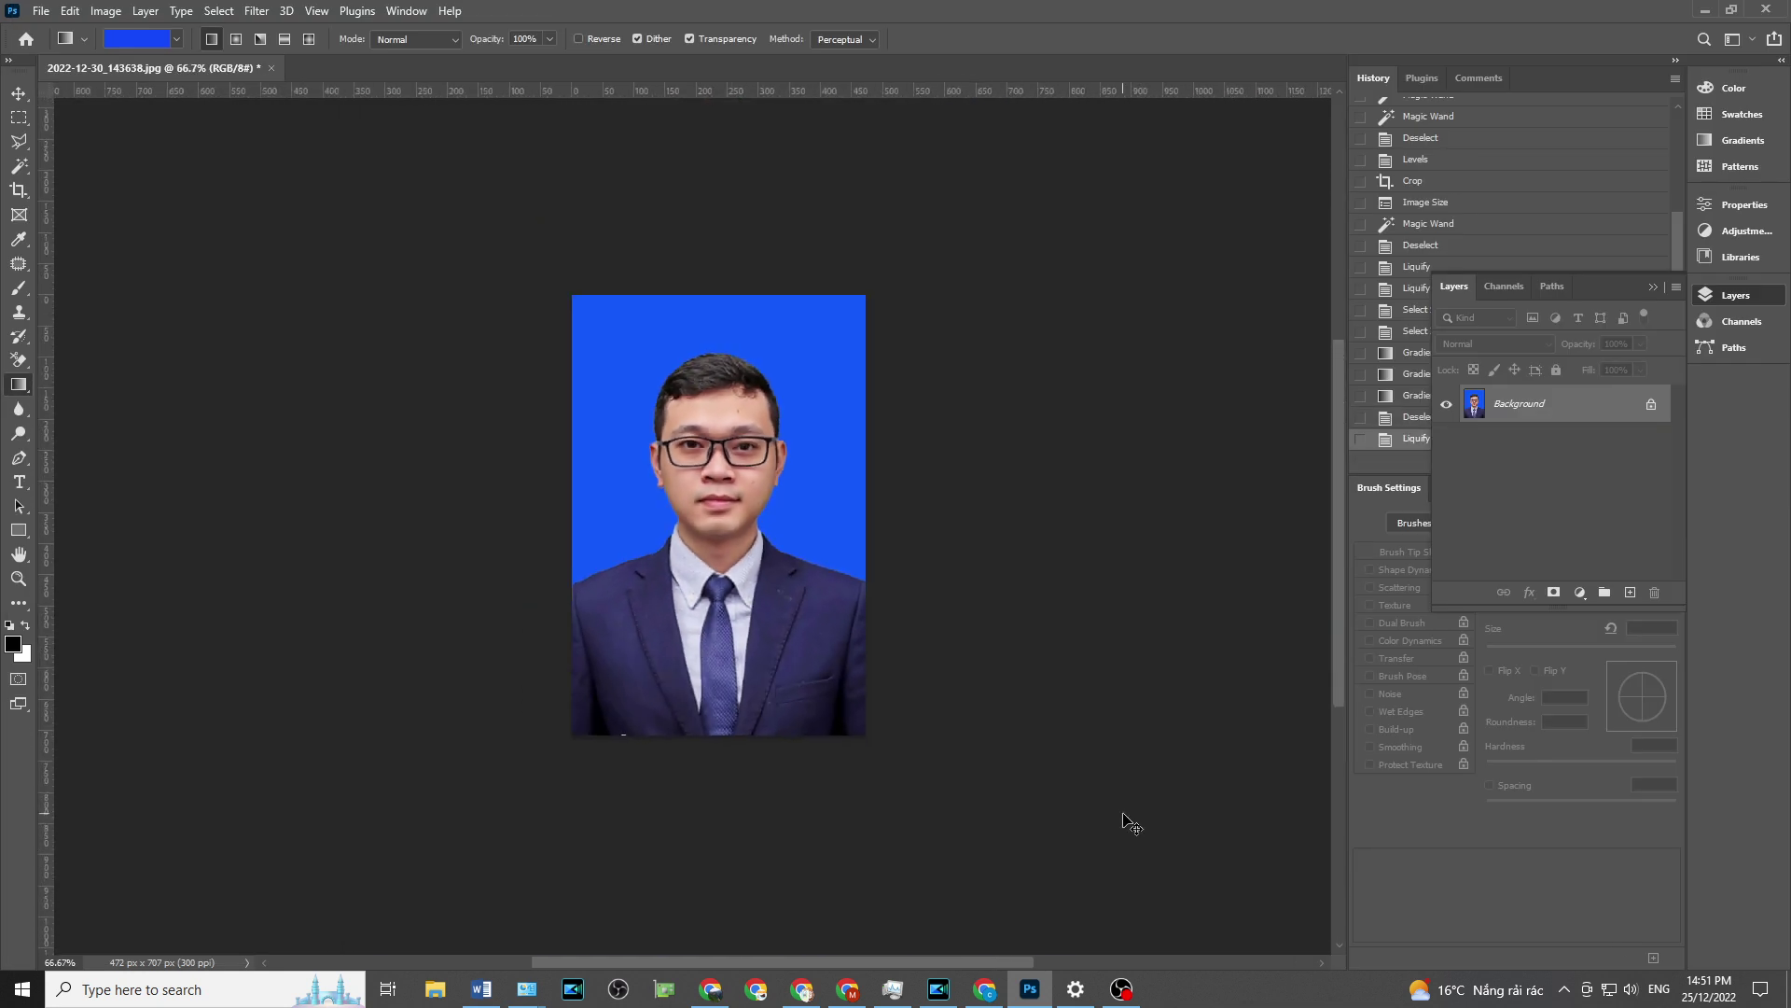
key("ctrl+plus")
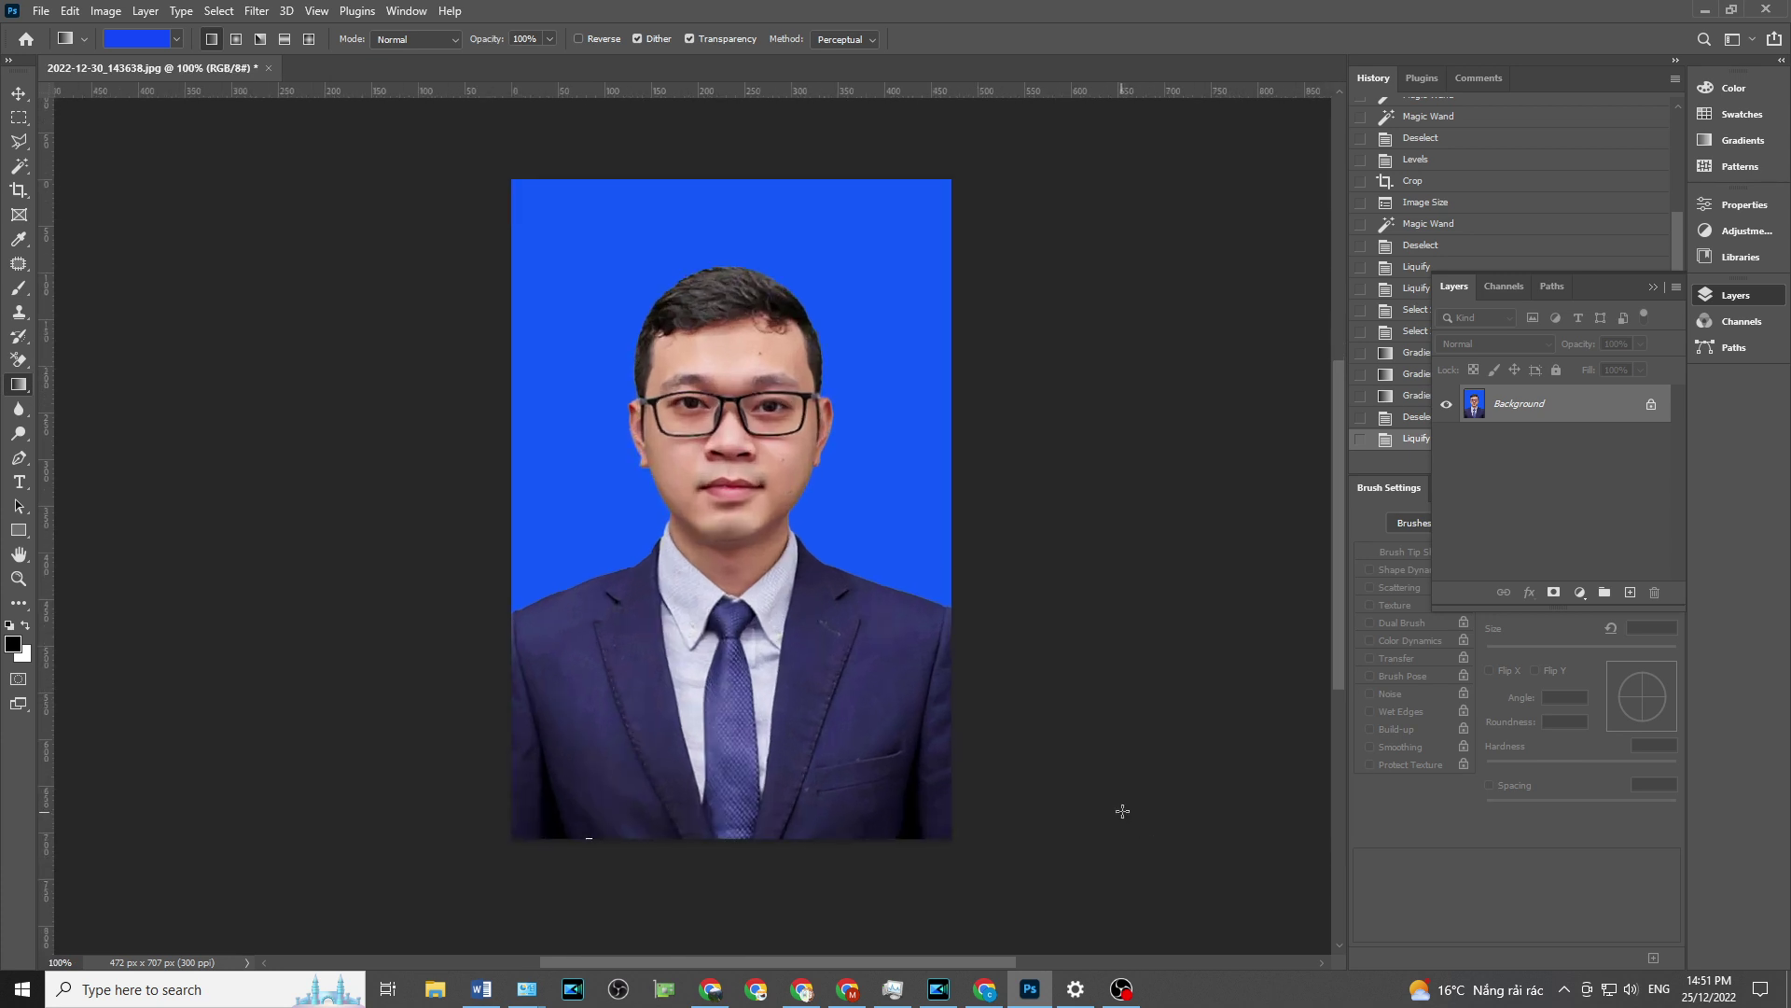
key("ctrl+m")
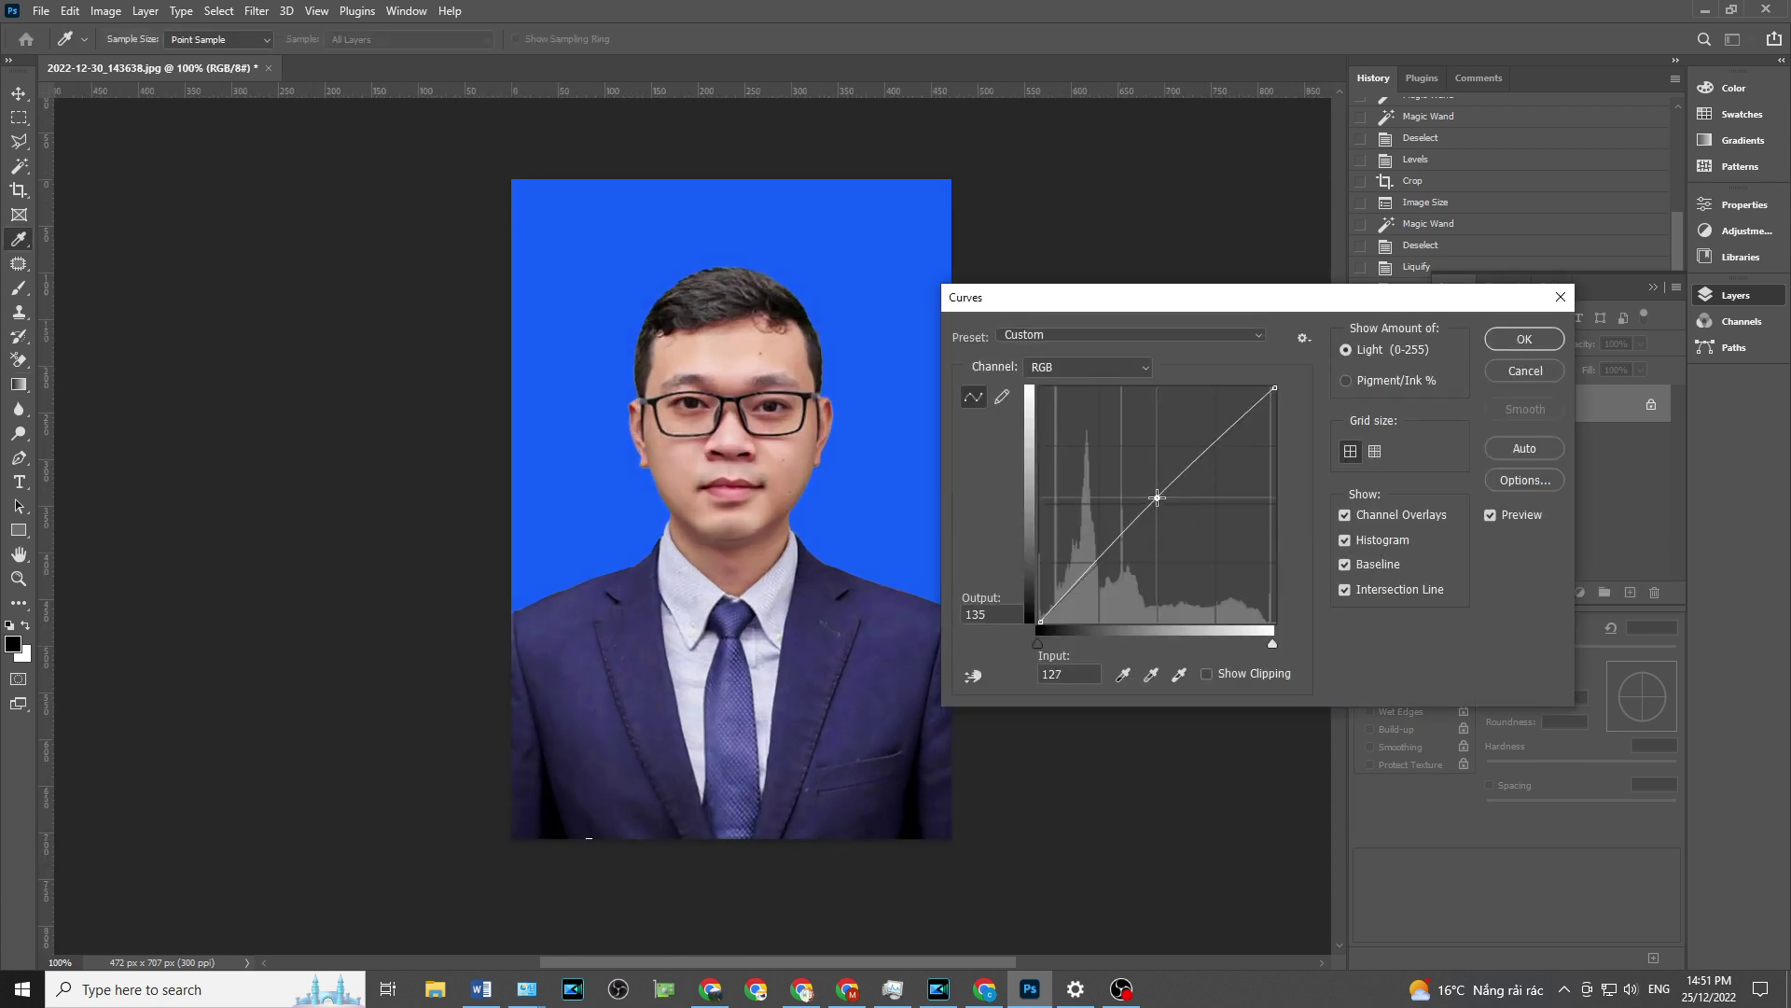
left_click(1523, 338)
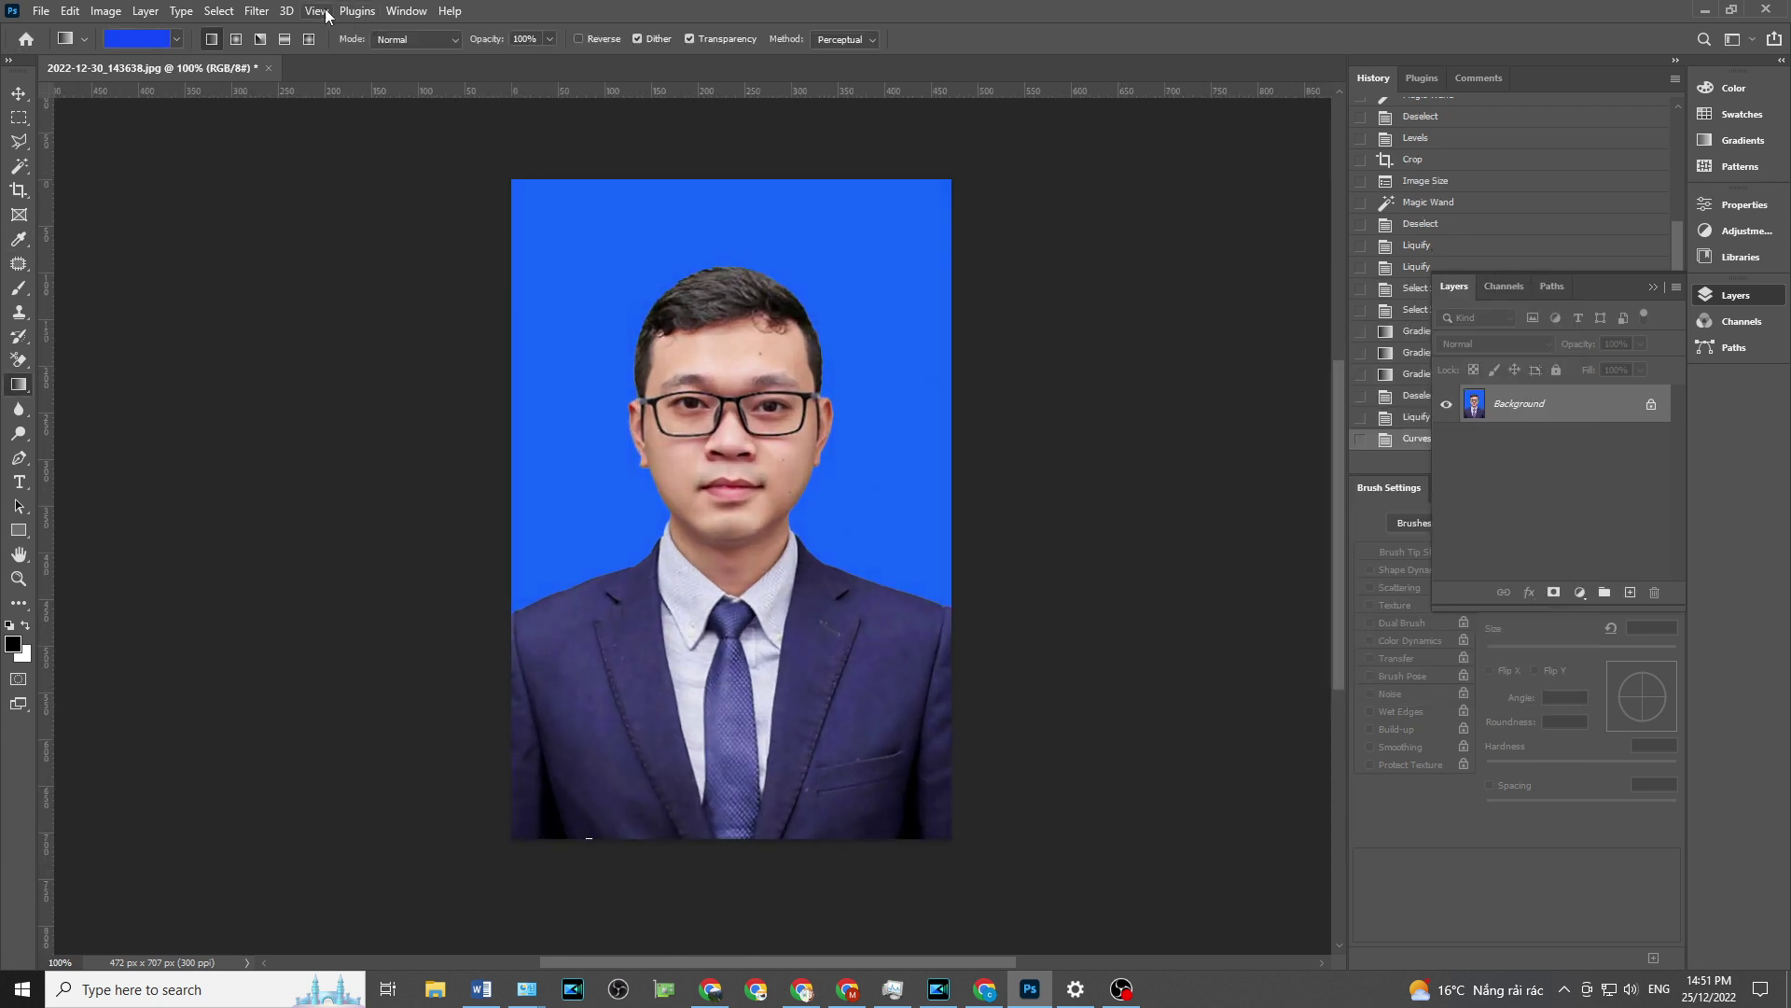
left_click(257, 10)
- Apply Portraiture 3's STRONG smoothing preset with Skin Mask on, returning to Photoshop
left_click(530, 436)
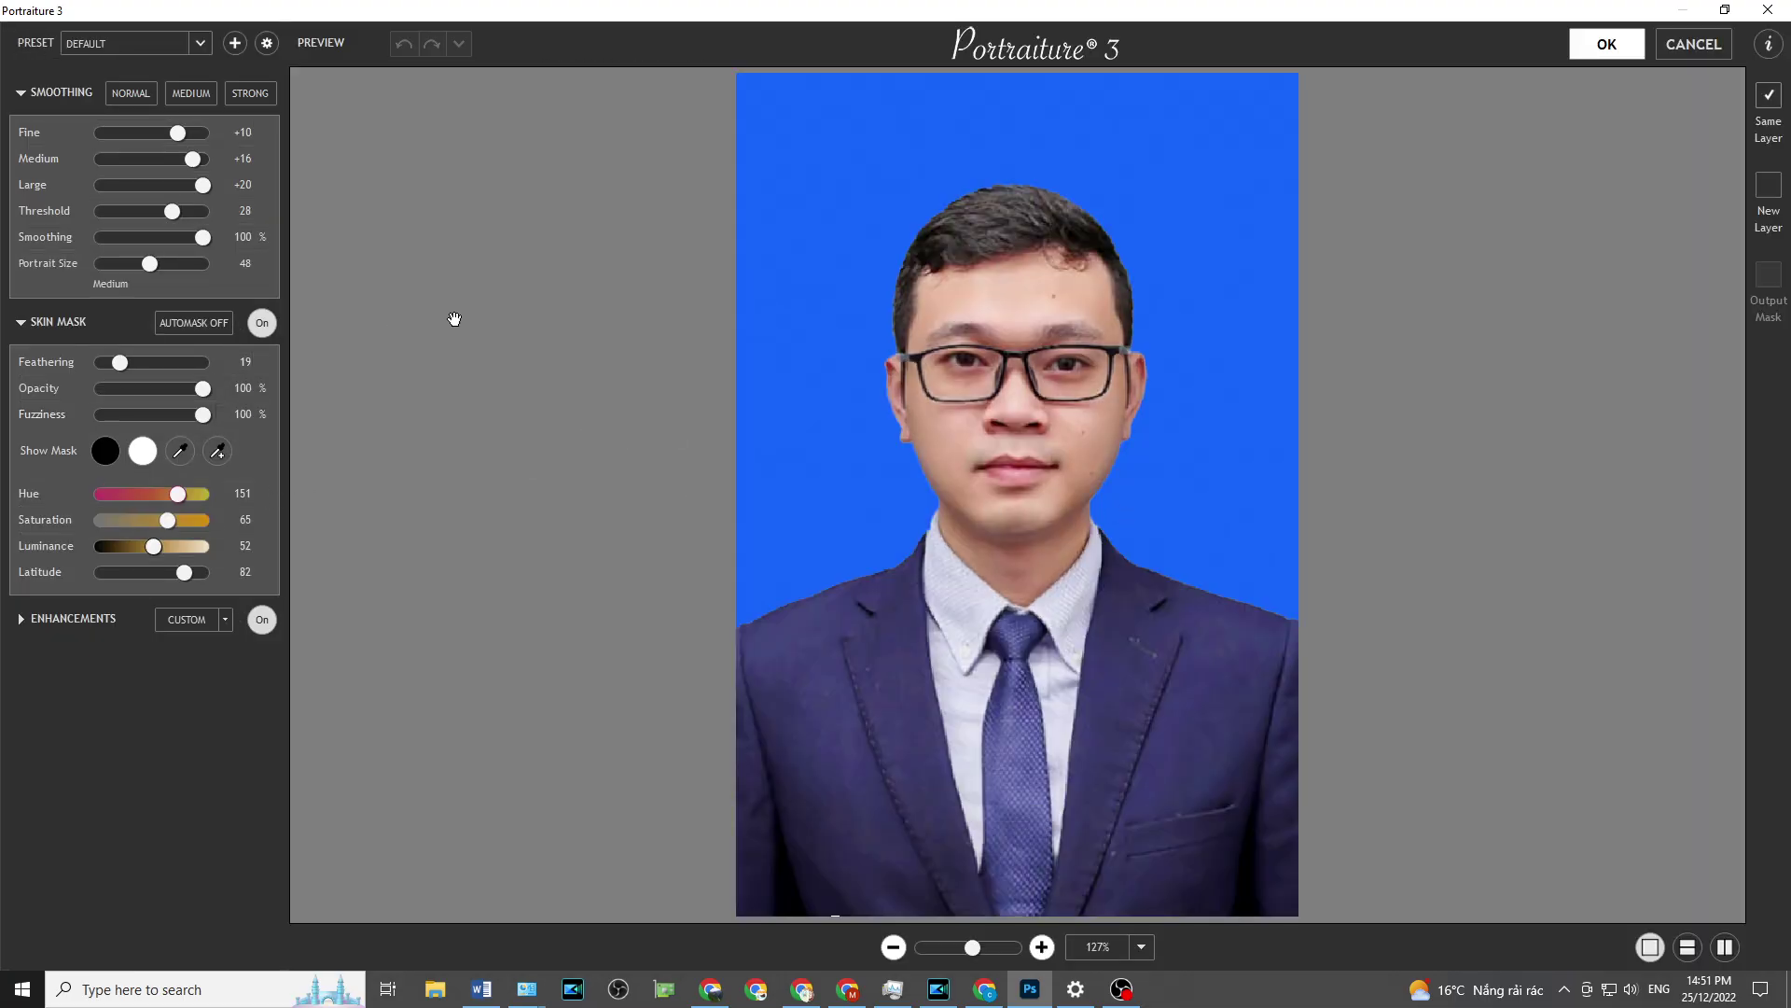
left_click(250, 93)
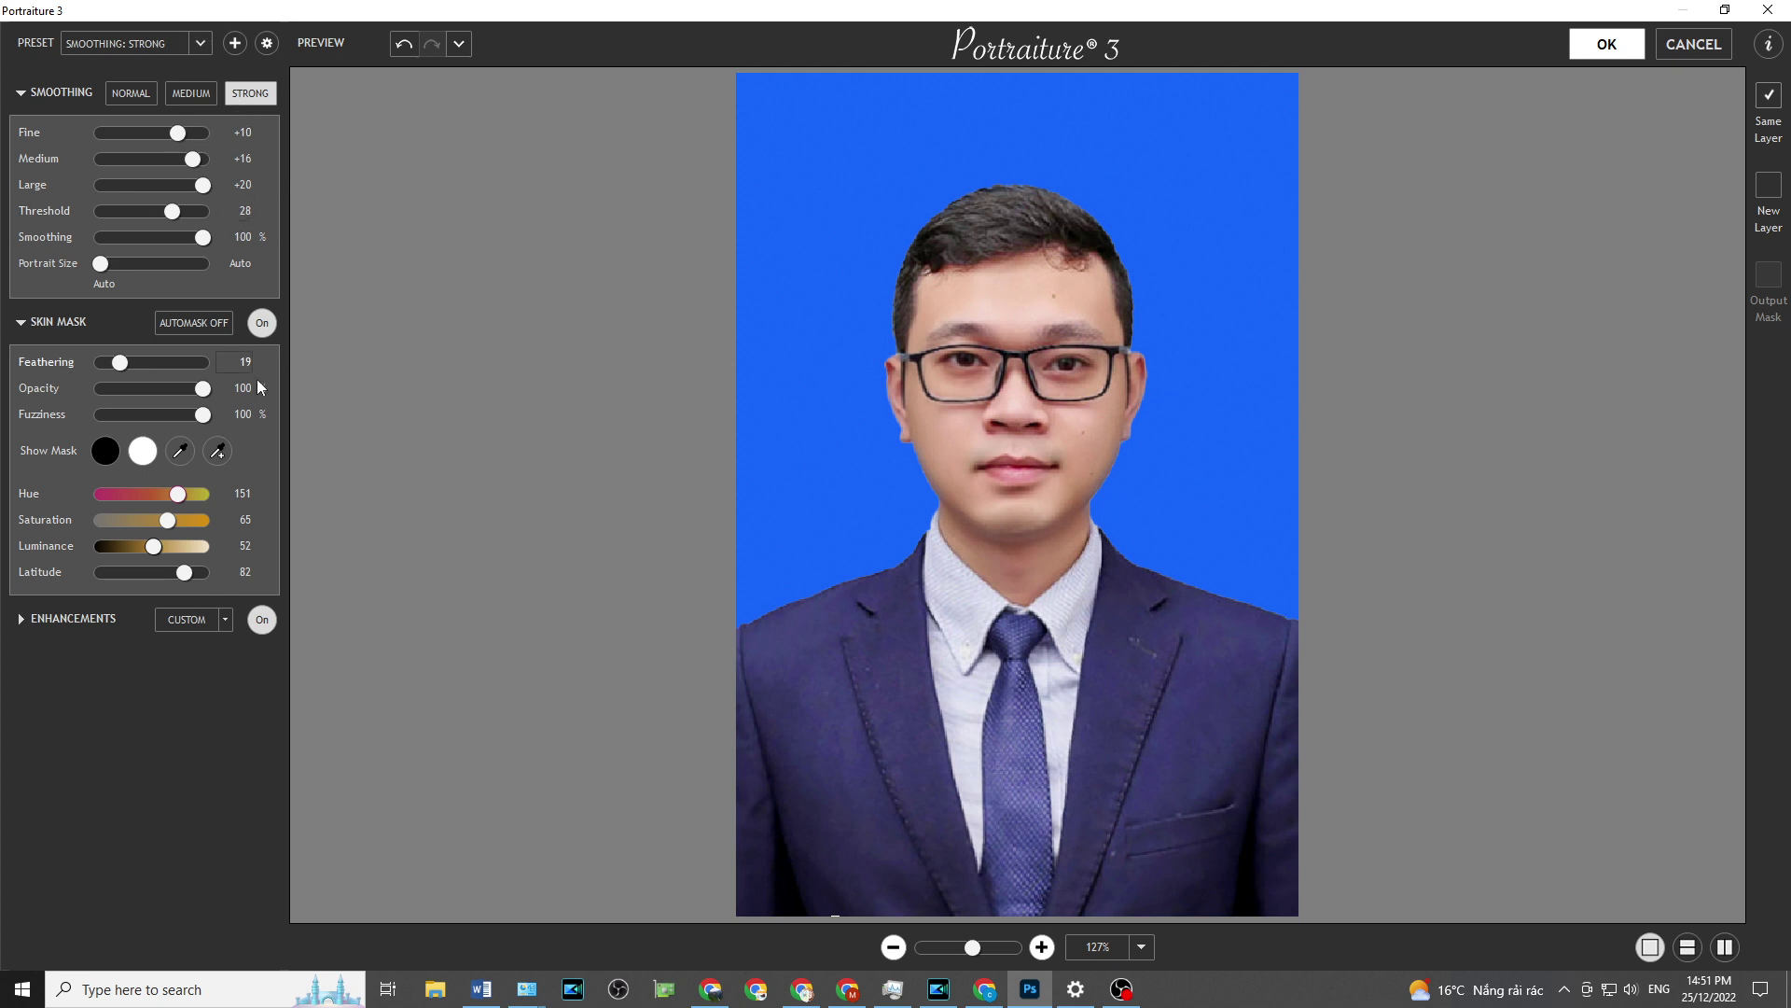
left_click(265, 324)
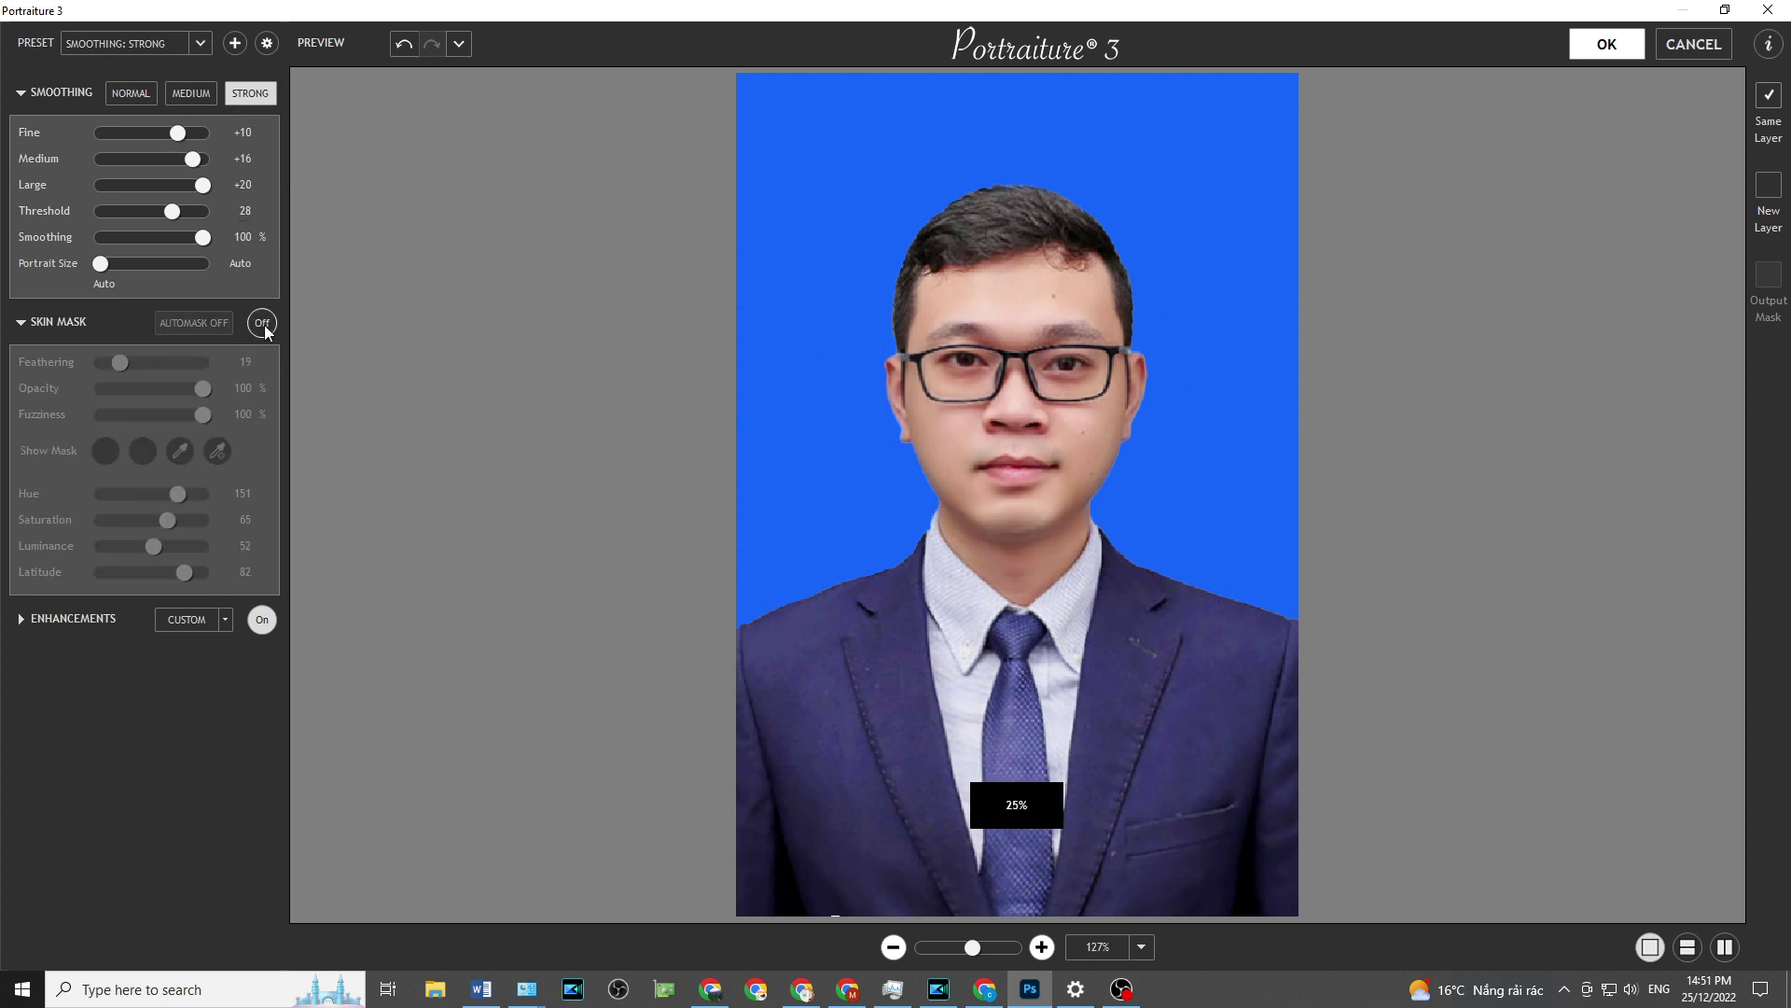
left_click(265, 325)
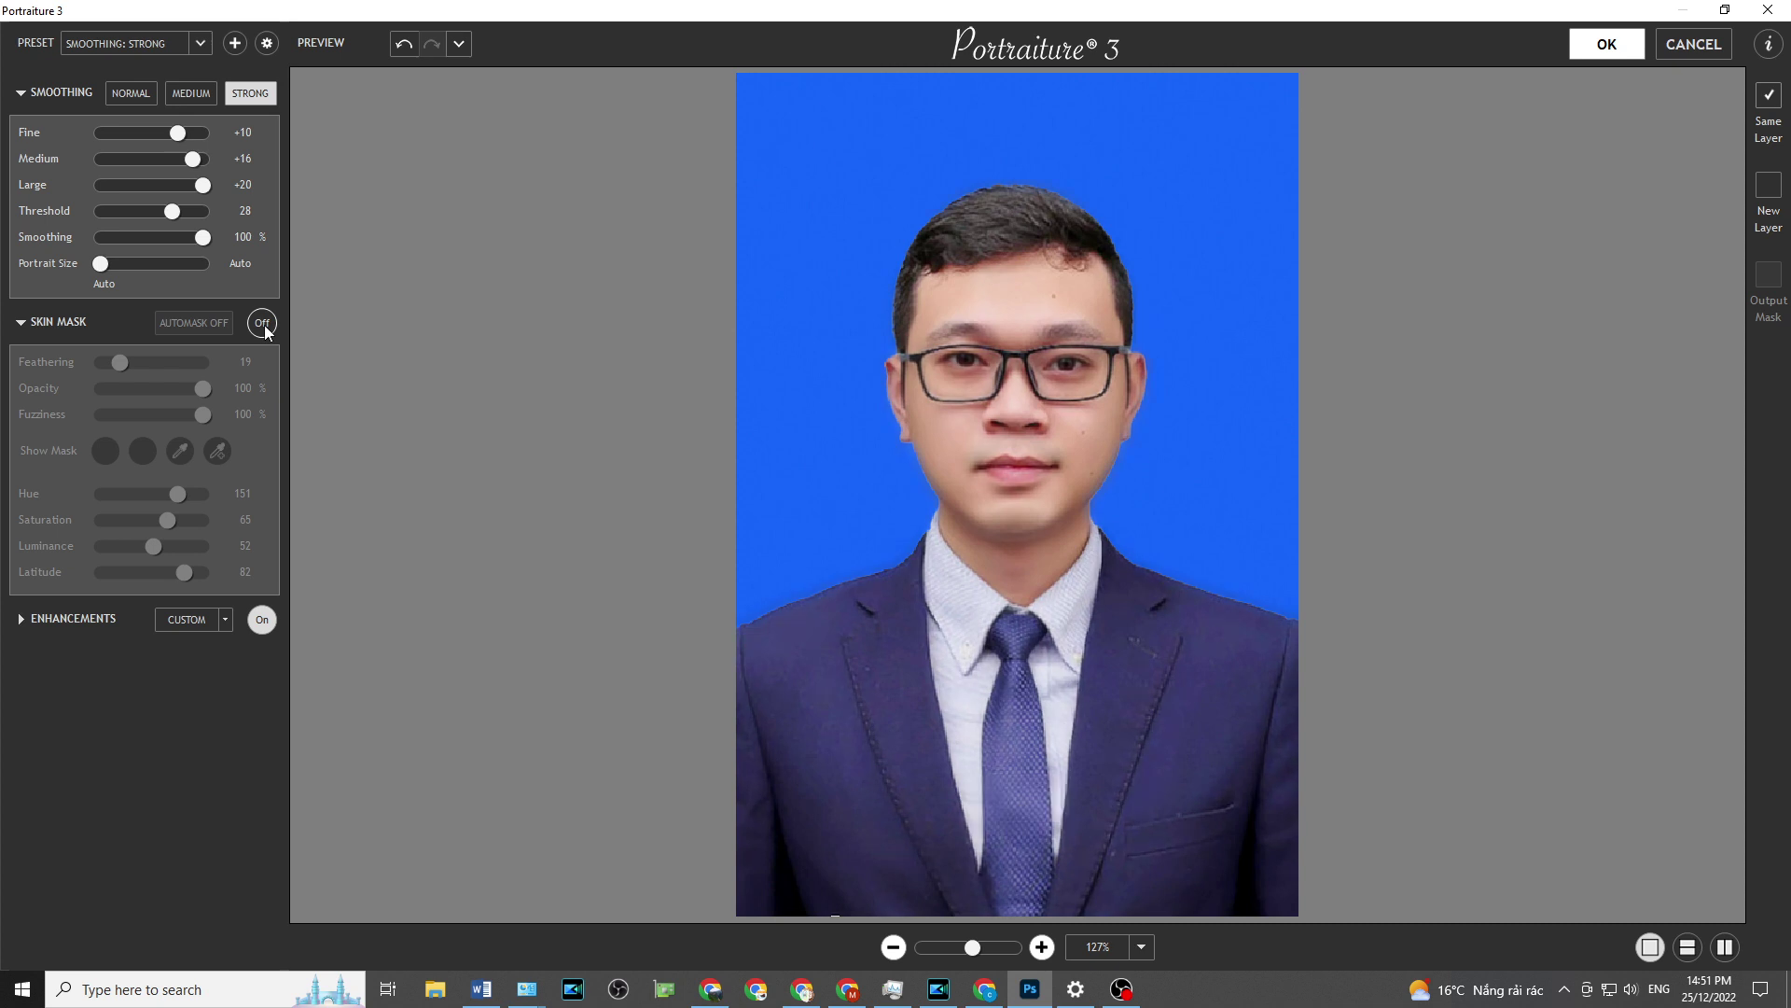
left_click(265, 325)
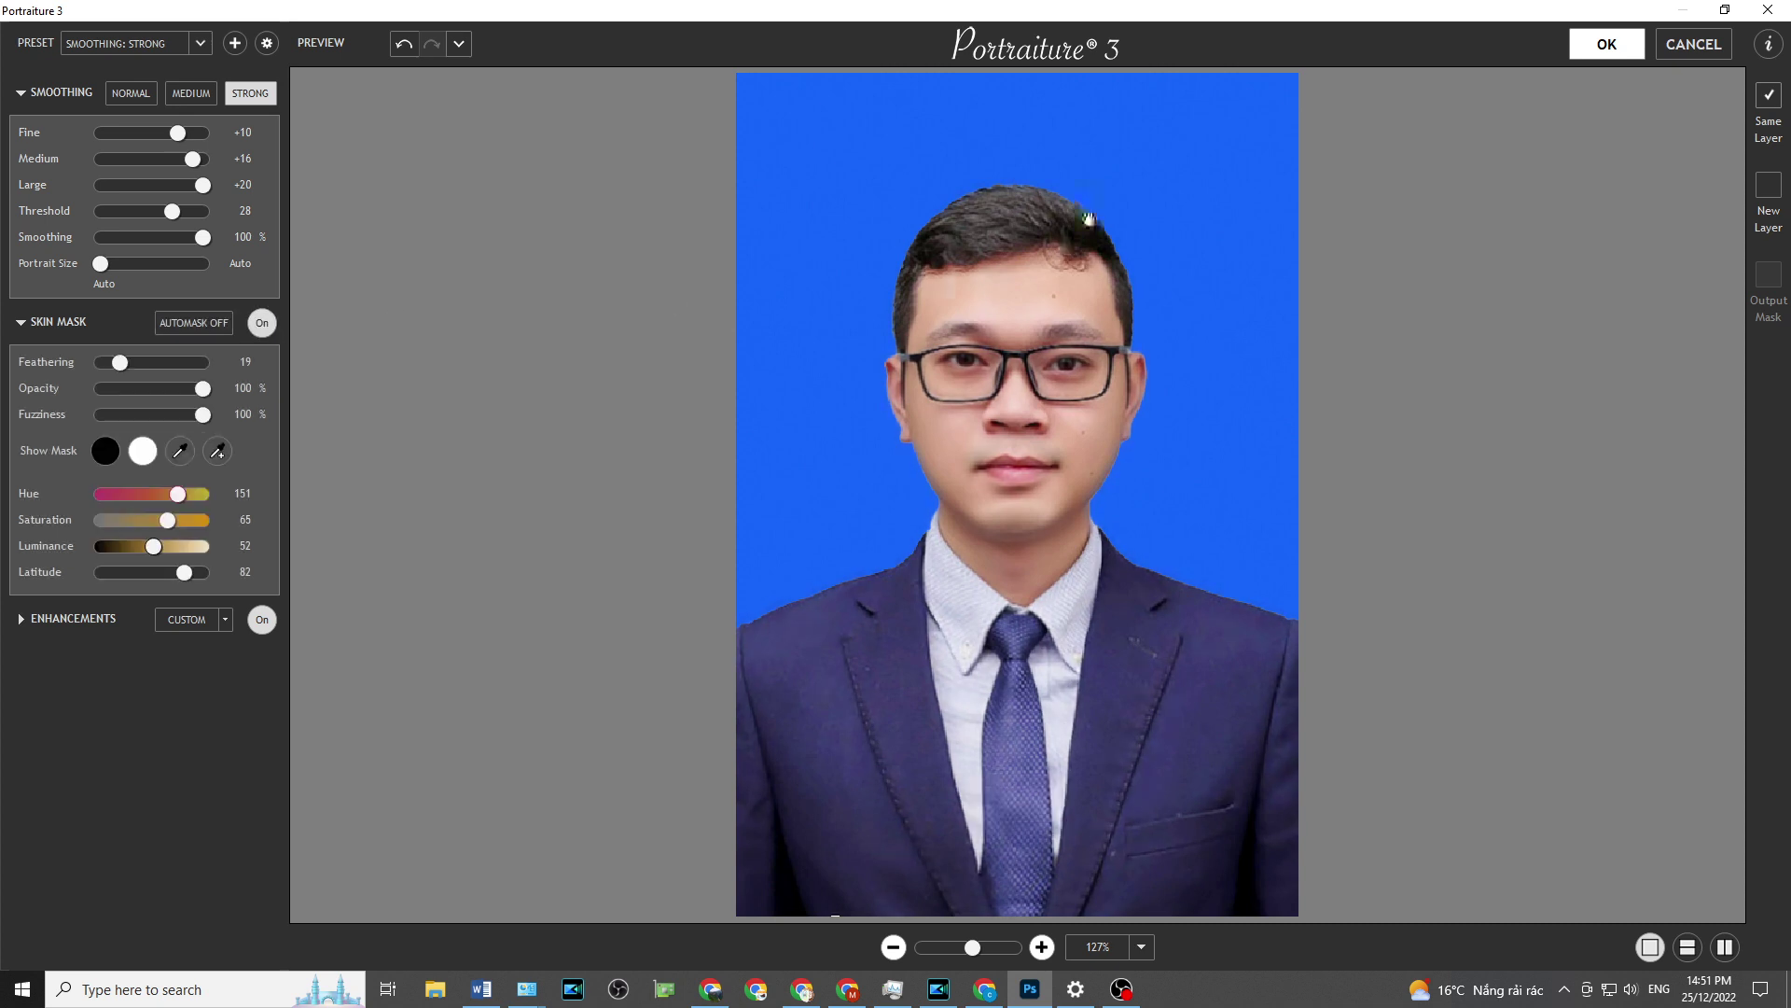
left_click(1591, 49)
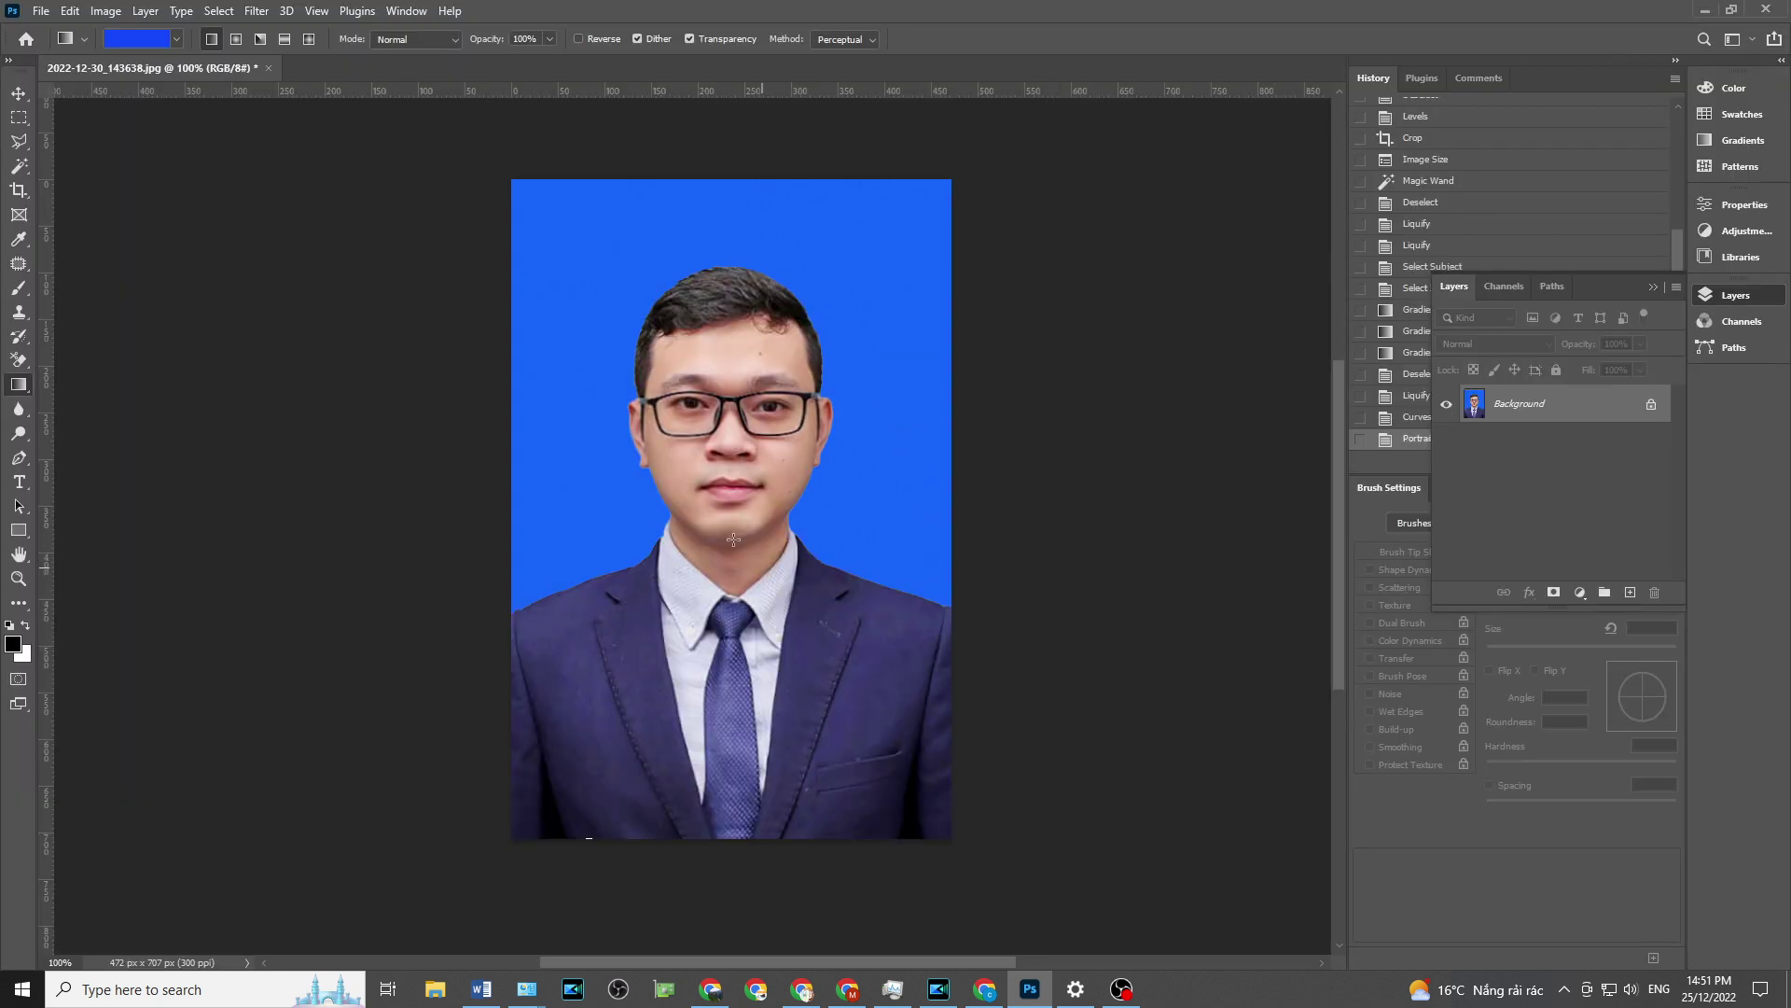
- Create a new 13×18 cm page and place the portrait at its top-left
left_click(19, 93)
left_click(40, 11)
left_click(42, 44)
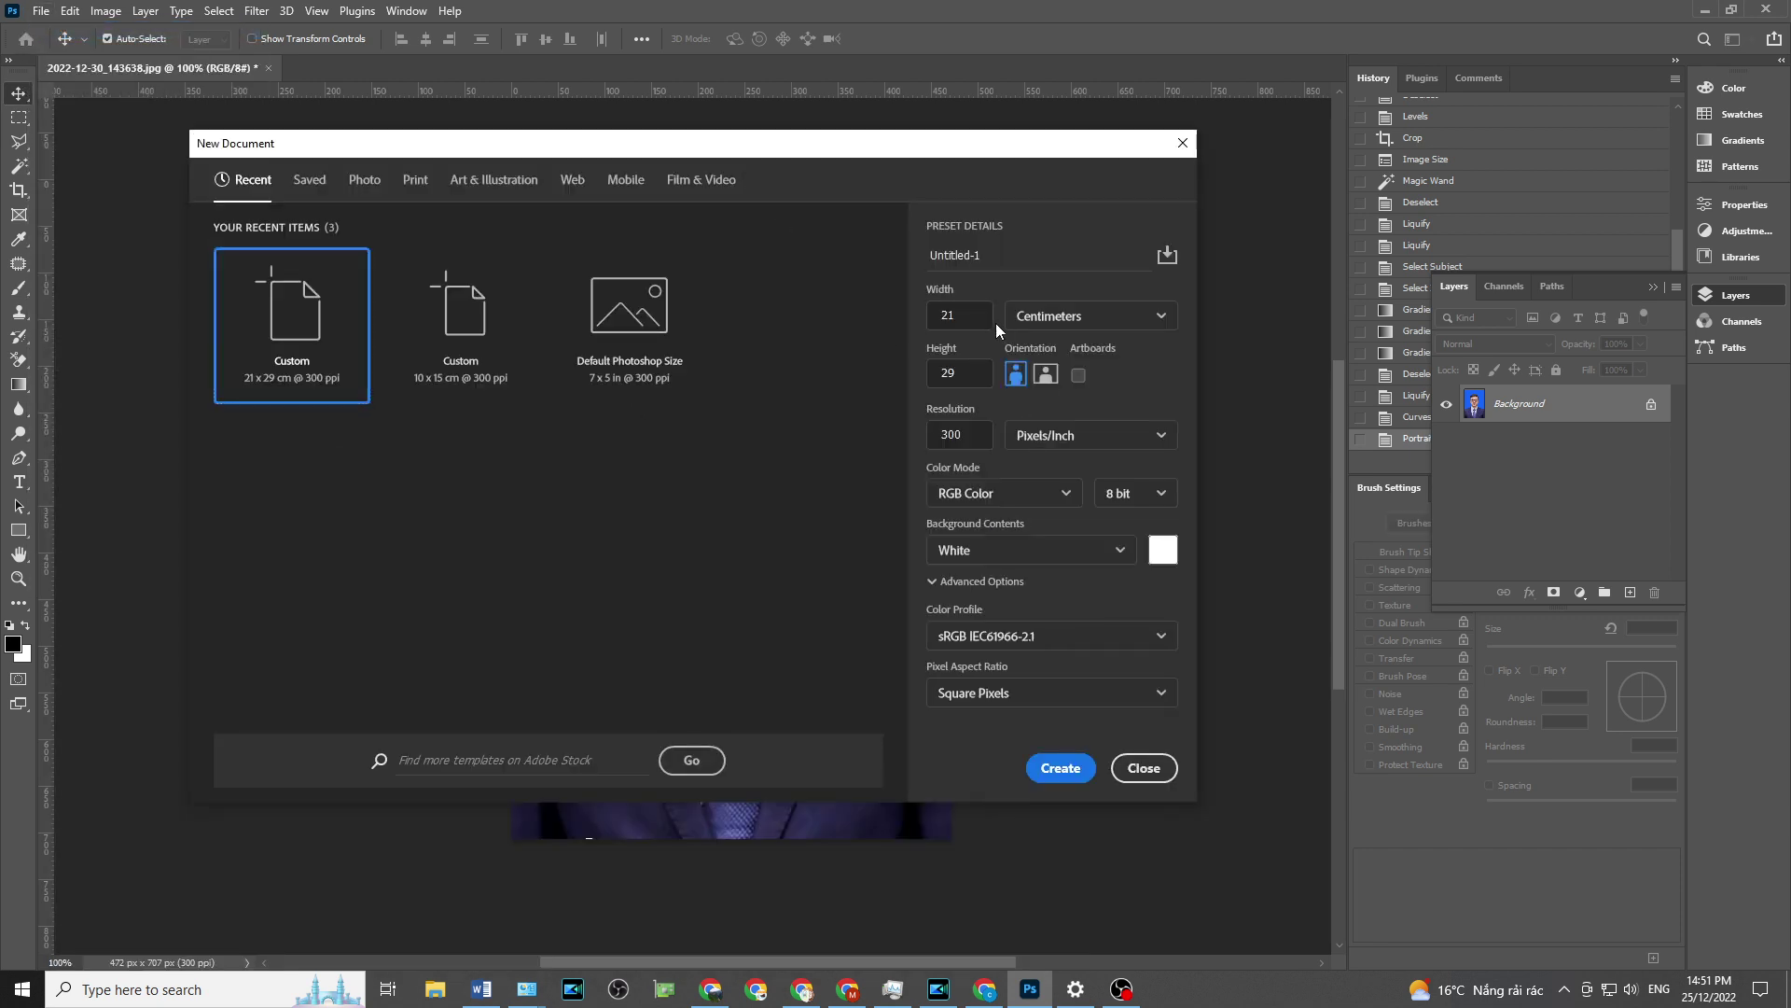
left_click(991, 321)
type("13")
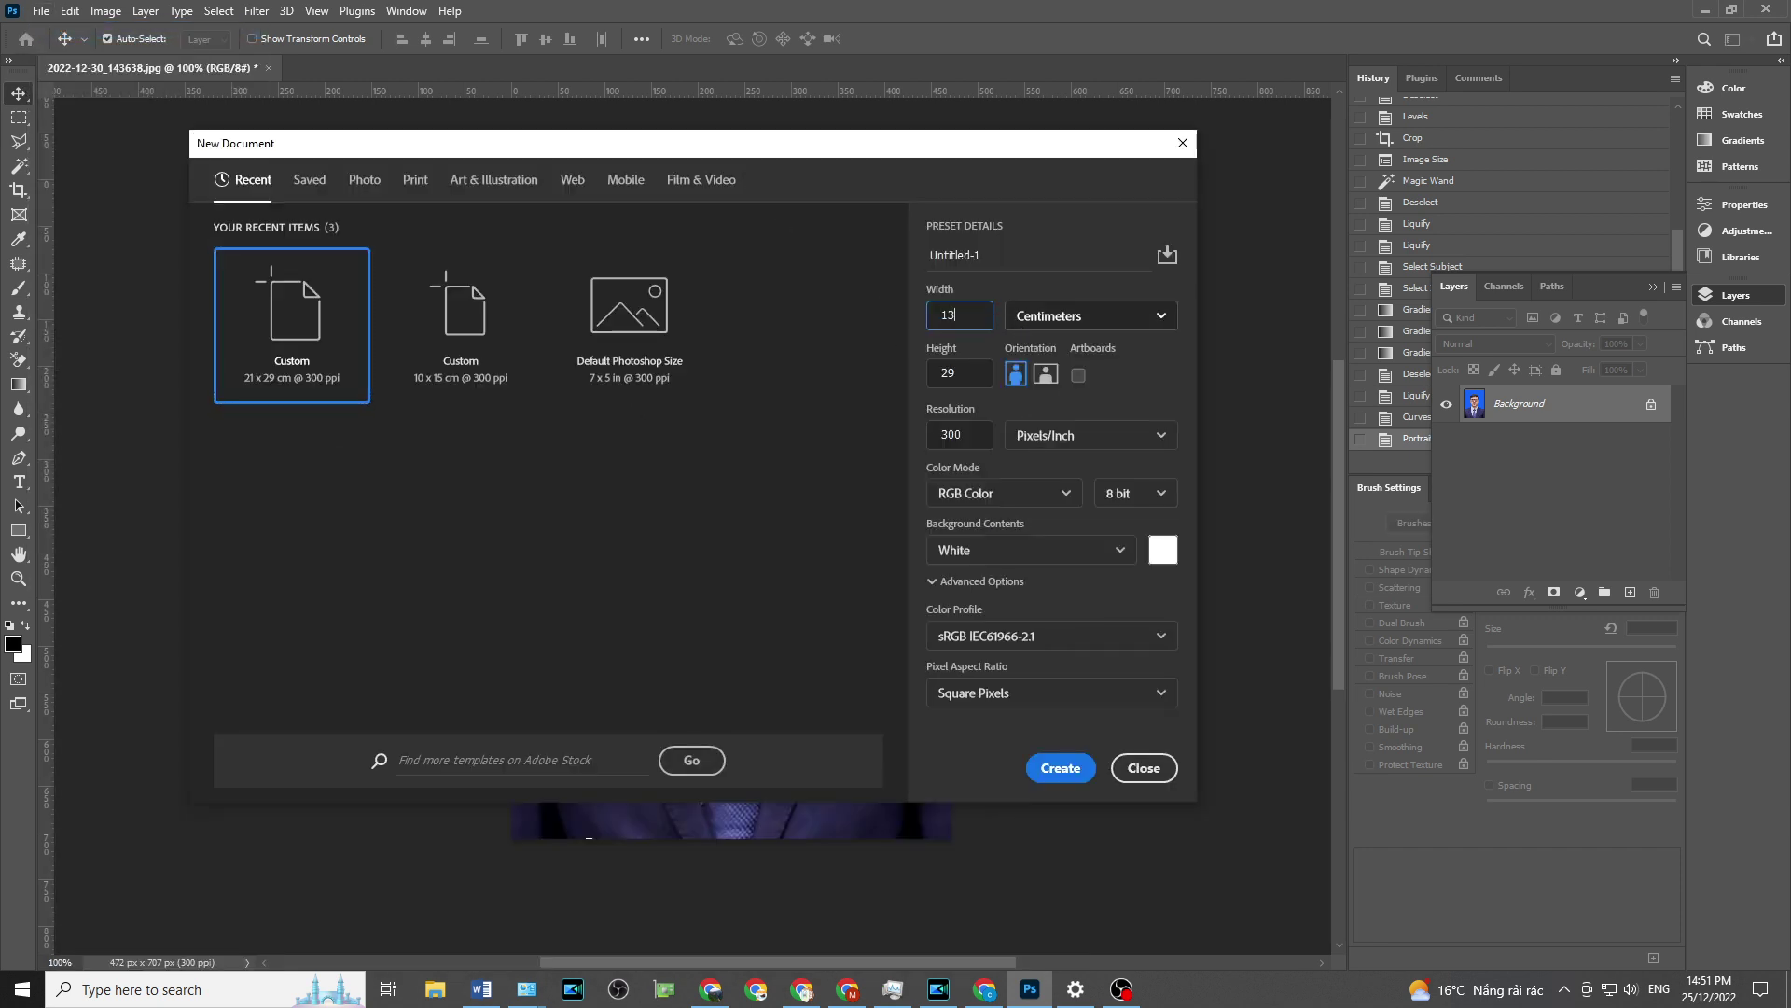
left_click(987, 375)
type("18")
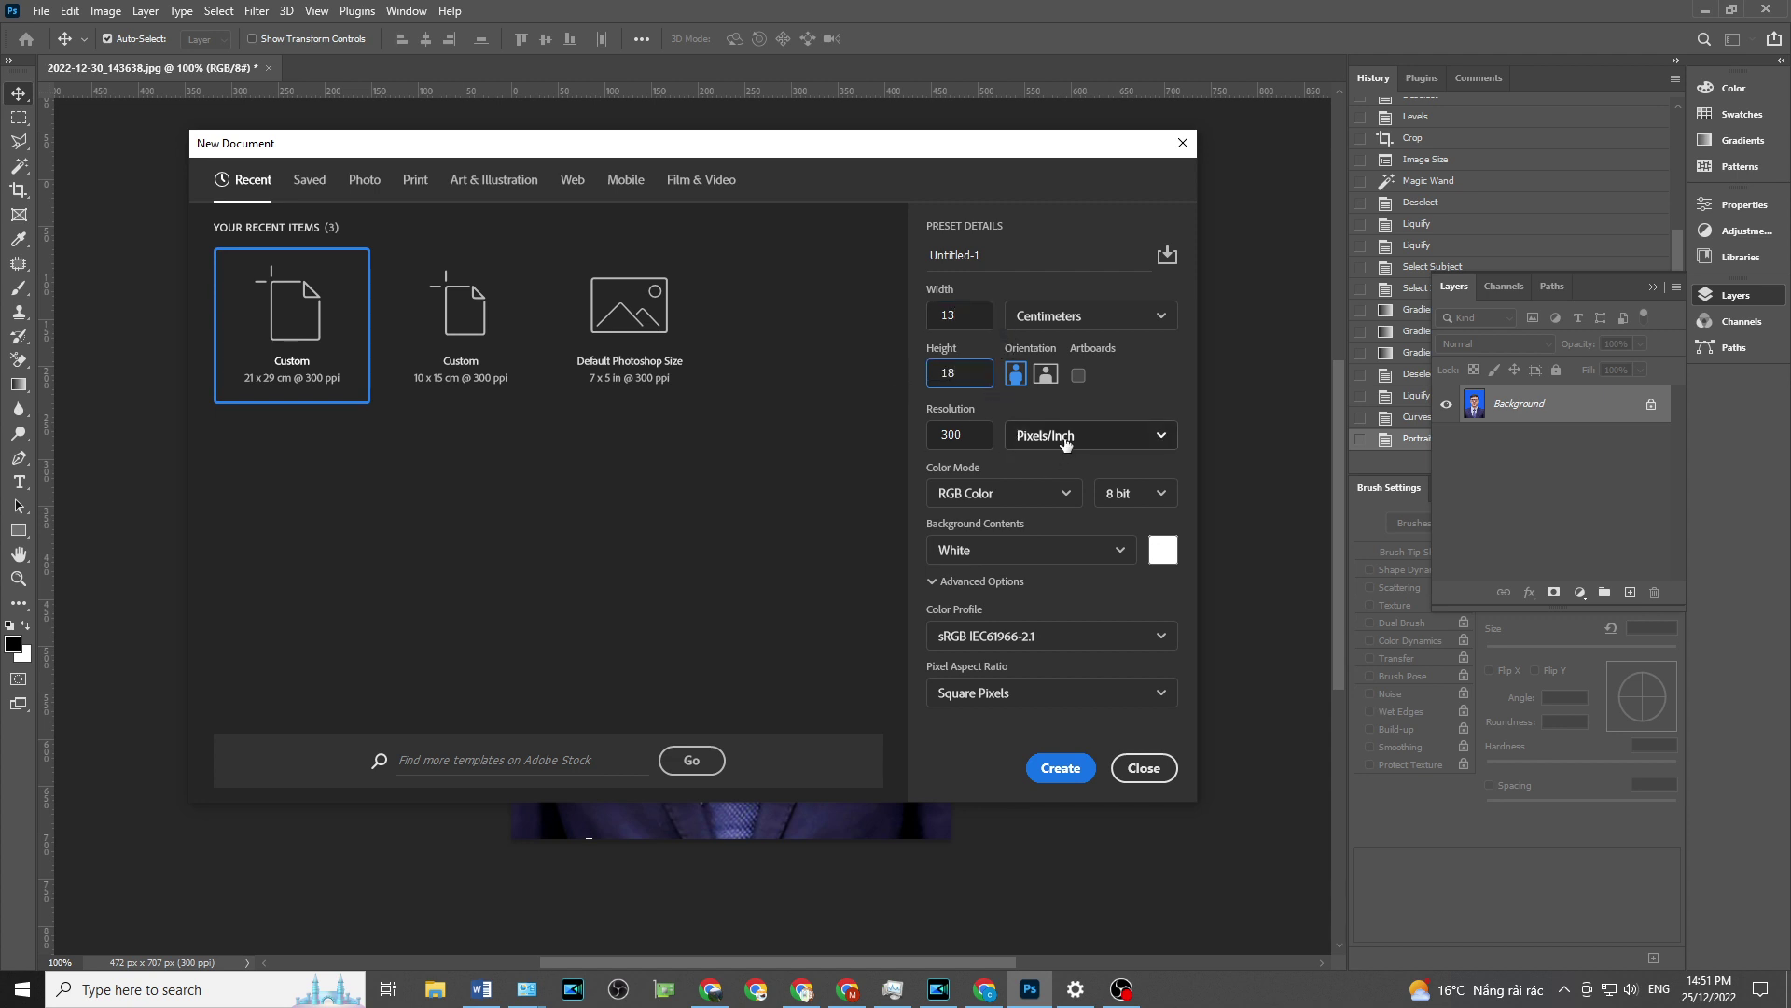
left_click(1072, 763)
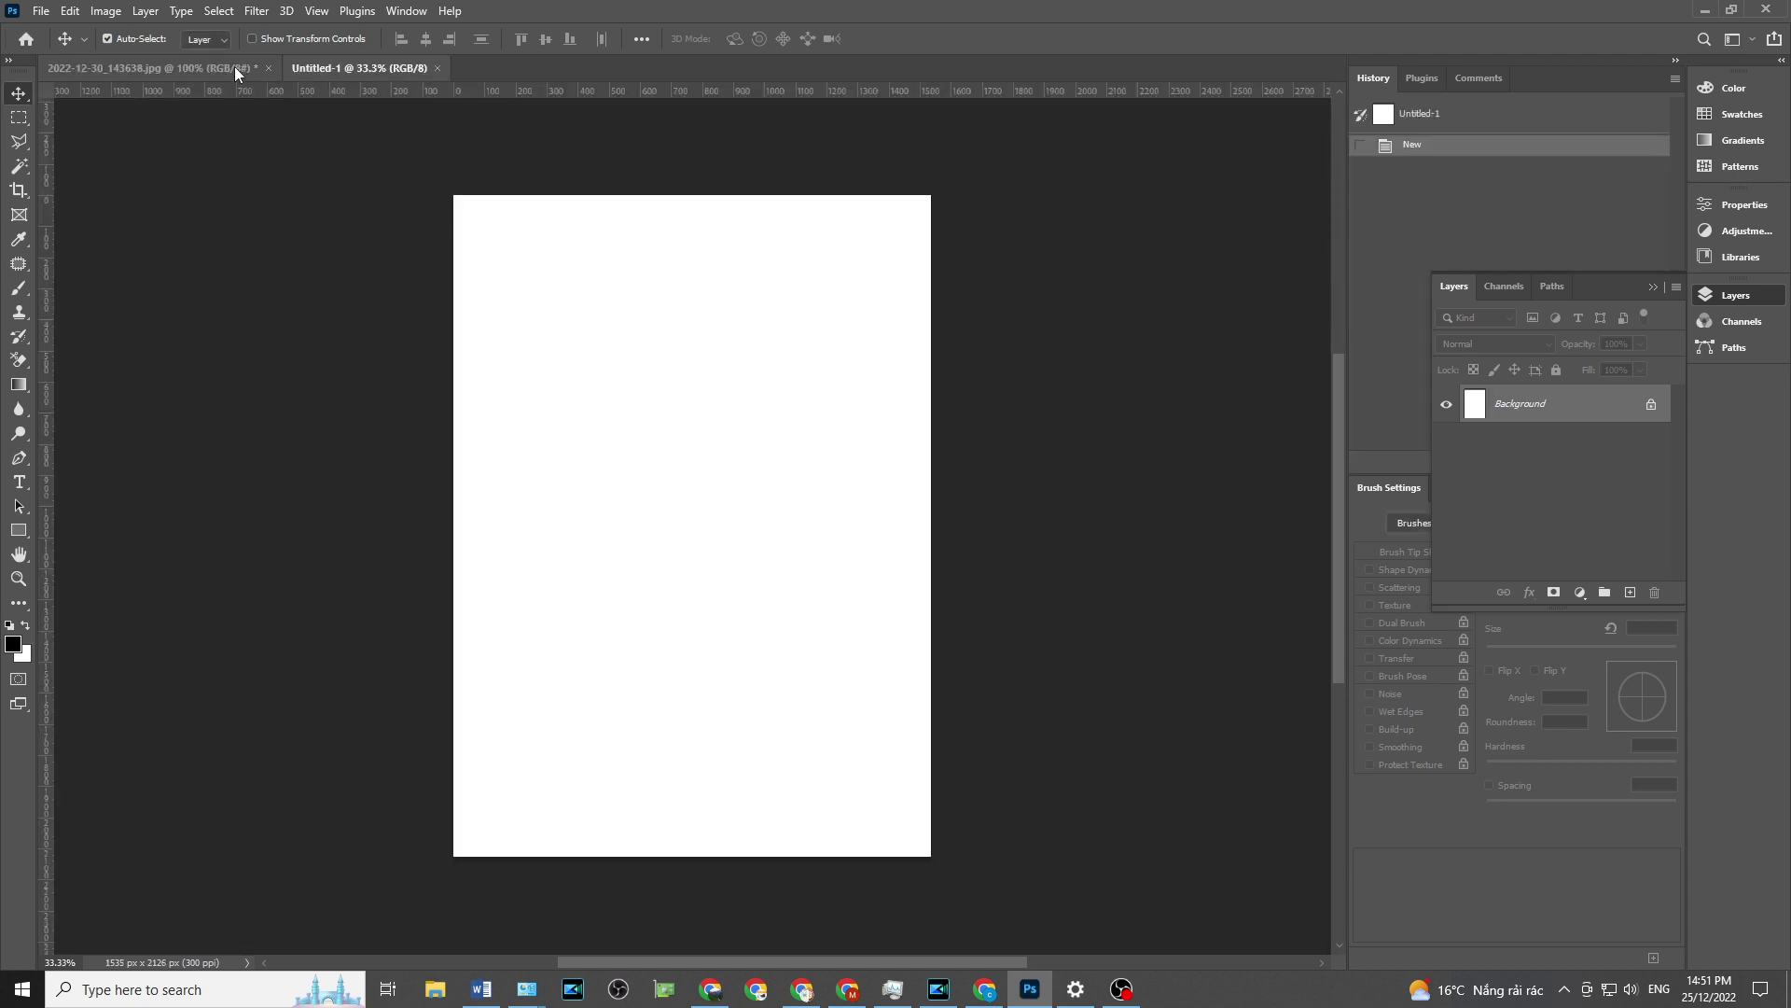
left_click_drag(234, 67, 1213, 149)
mouse_move(1128, 343)
left_mouse_down()
mouse_move(791, 354)
mouse_move(562, 289)
left_mouse_up()
left_click(1100, 329)
- Save a JPEG copy of the portrait
left_click(42, 10)
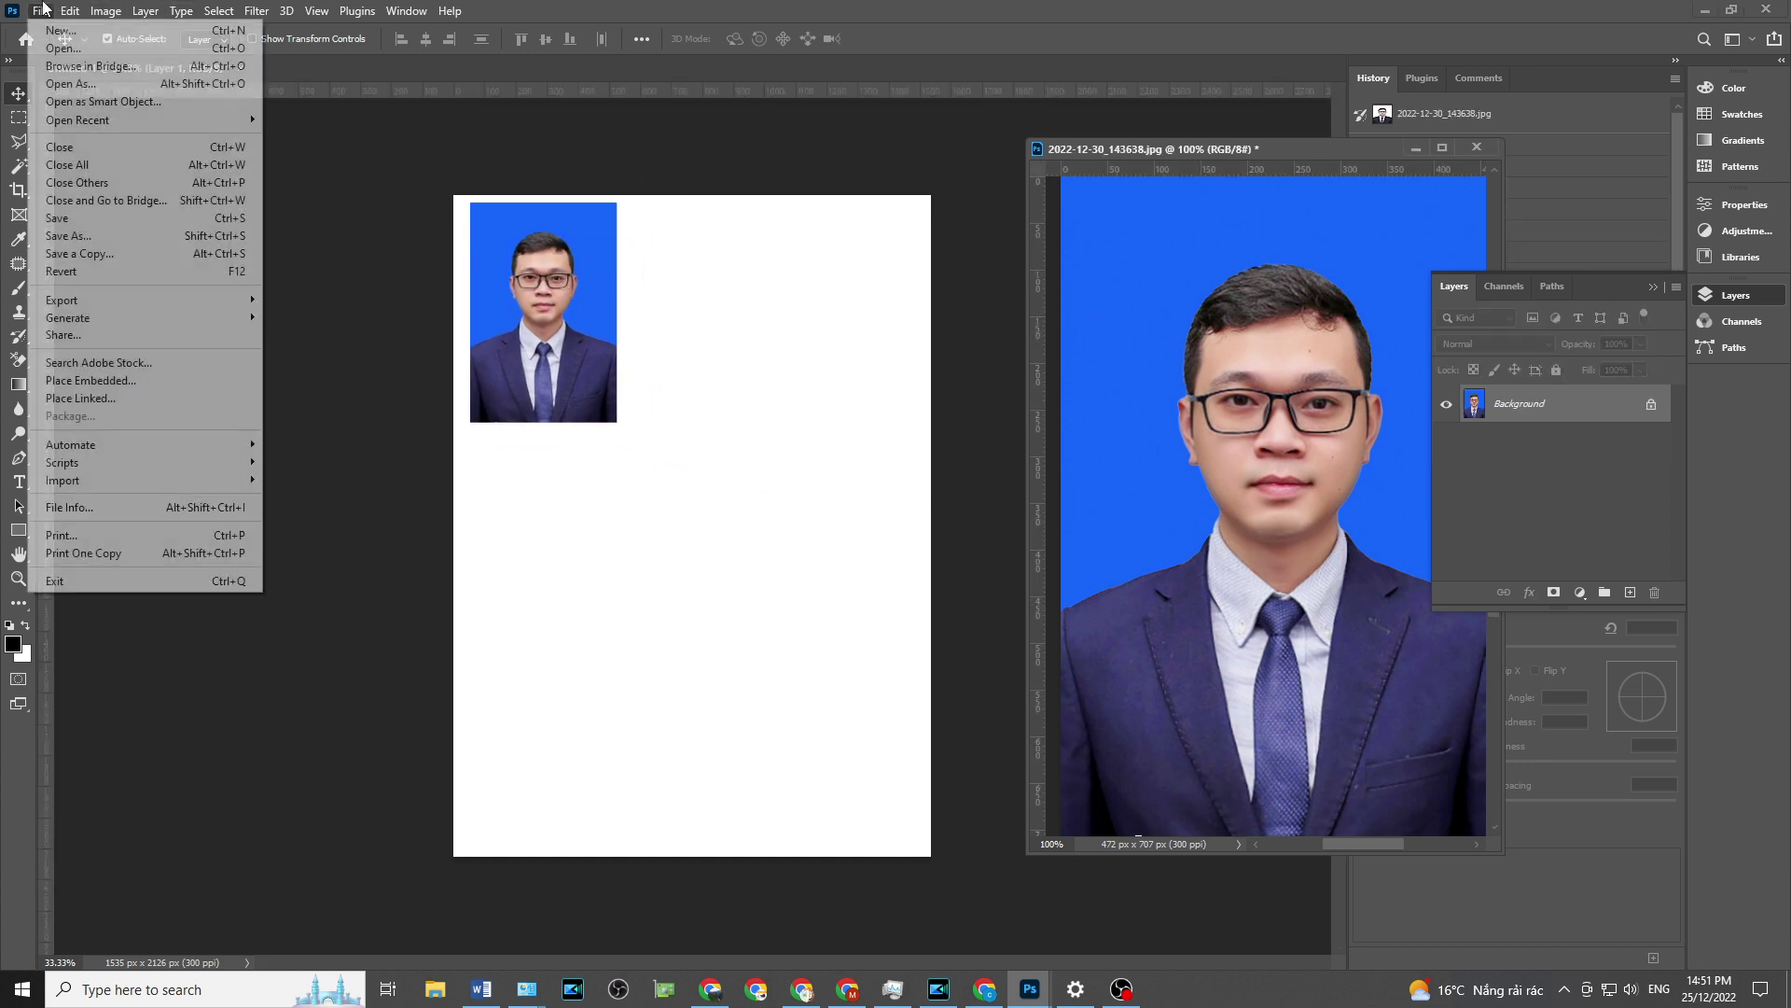
left_click(80, 252)
key("Return")
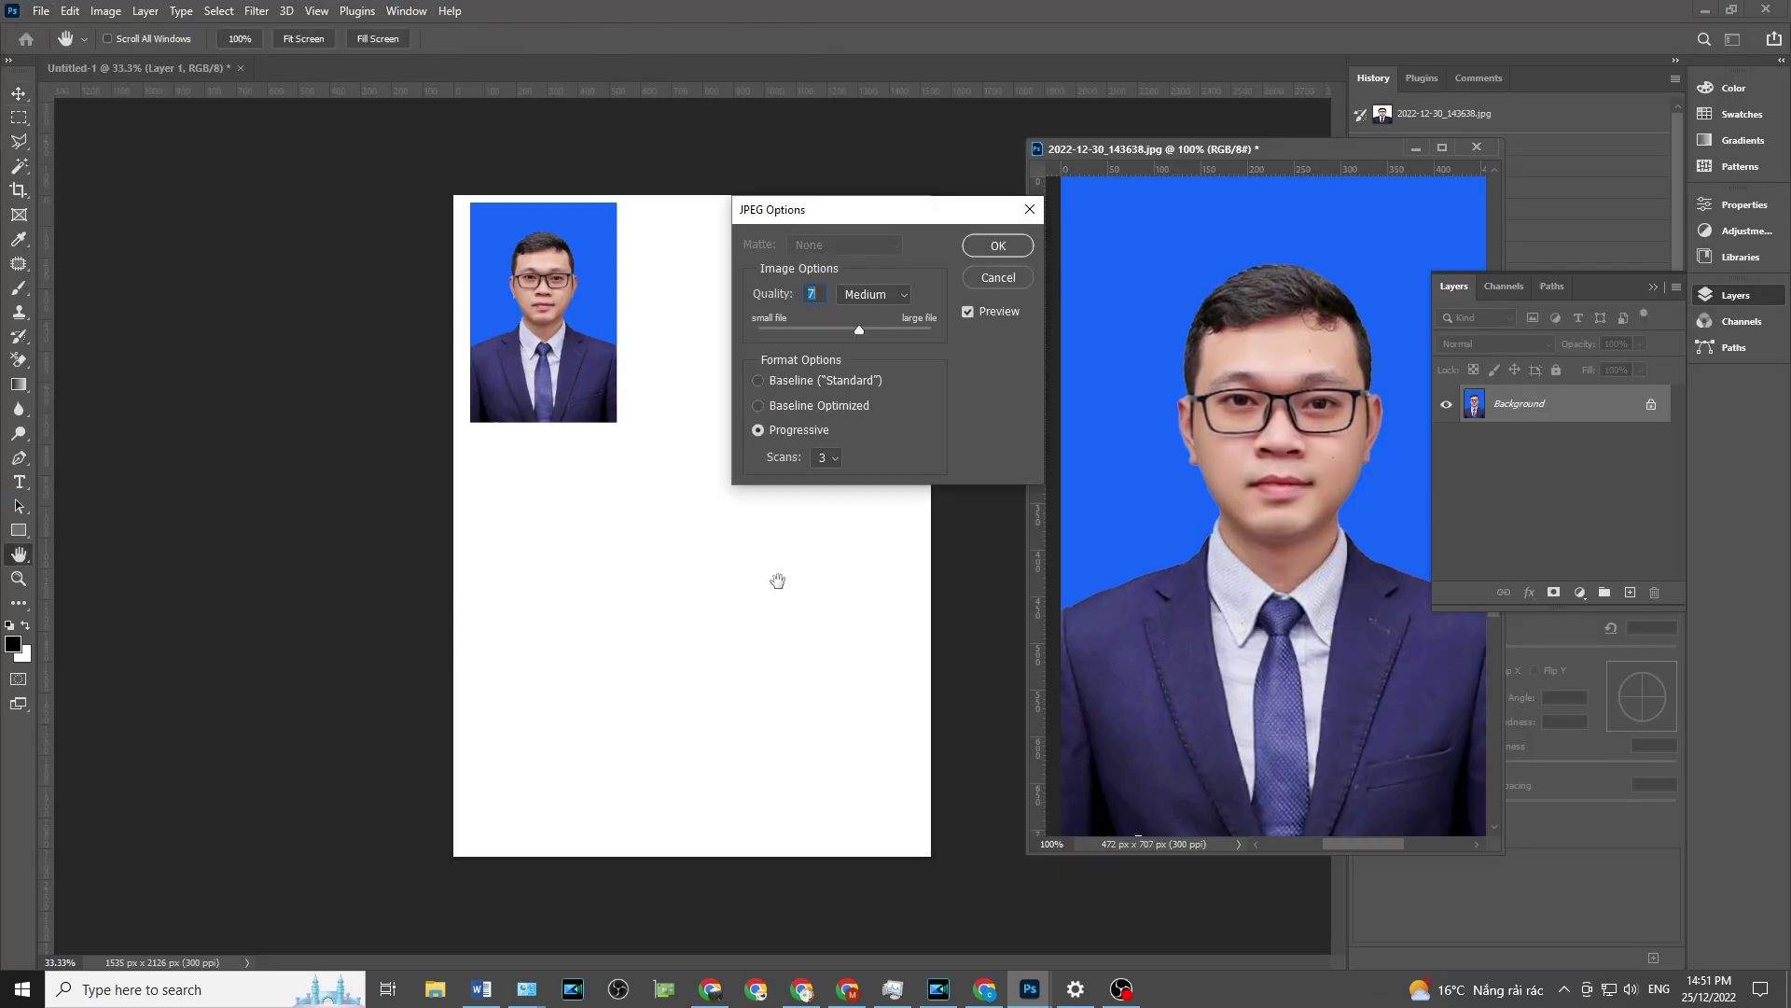
left_click(997, 246)
- Duplicate the portrait into two rows of three on the page
mouse_move(769, 410)
left_mouse_down()
mouse_move(666, 288)
mouse_move(823, 295)
left_mouse_up()
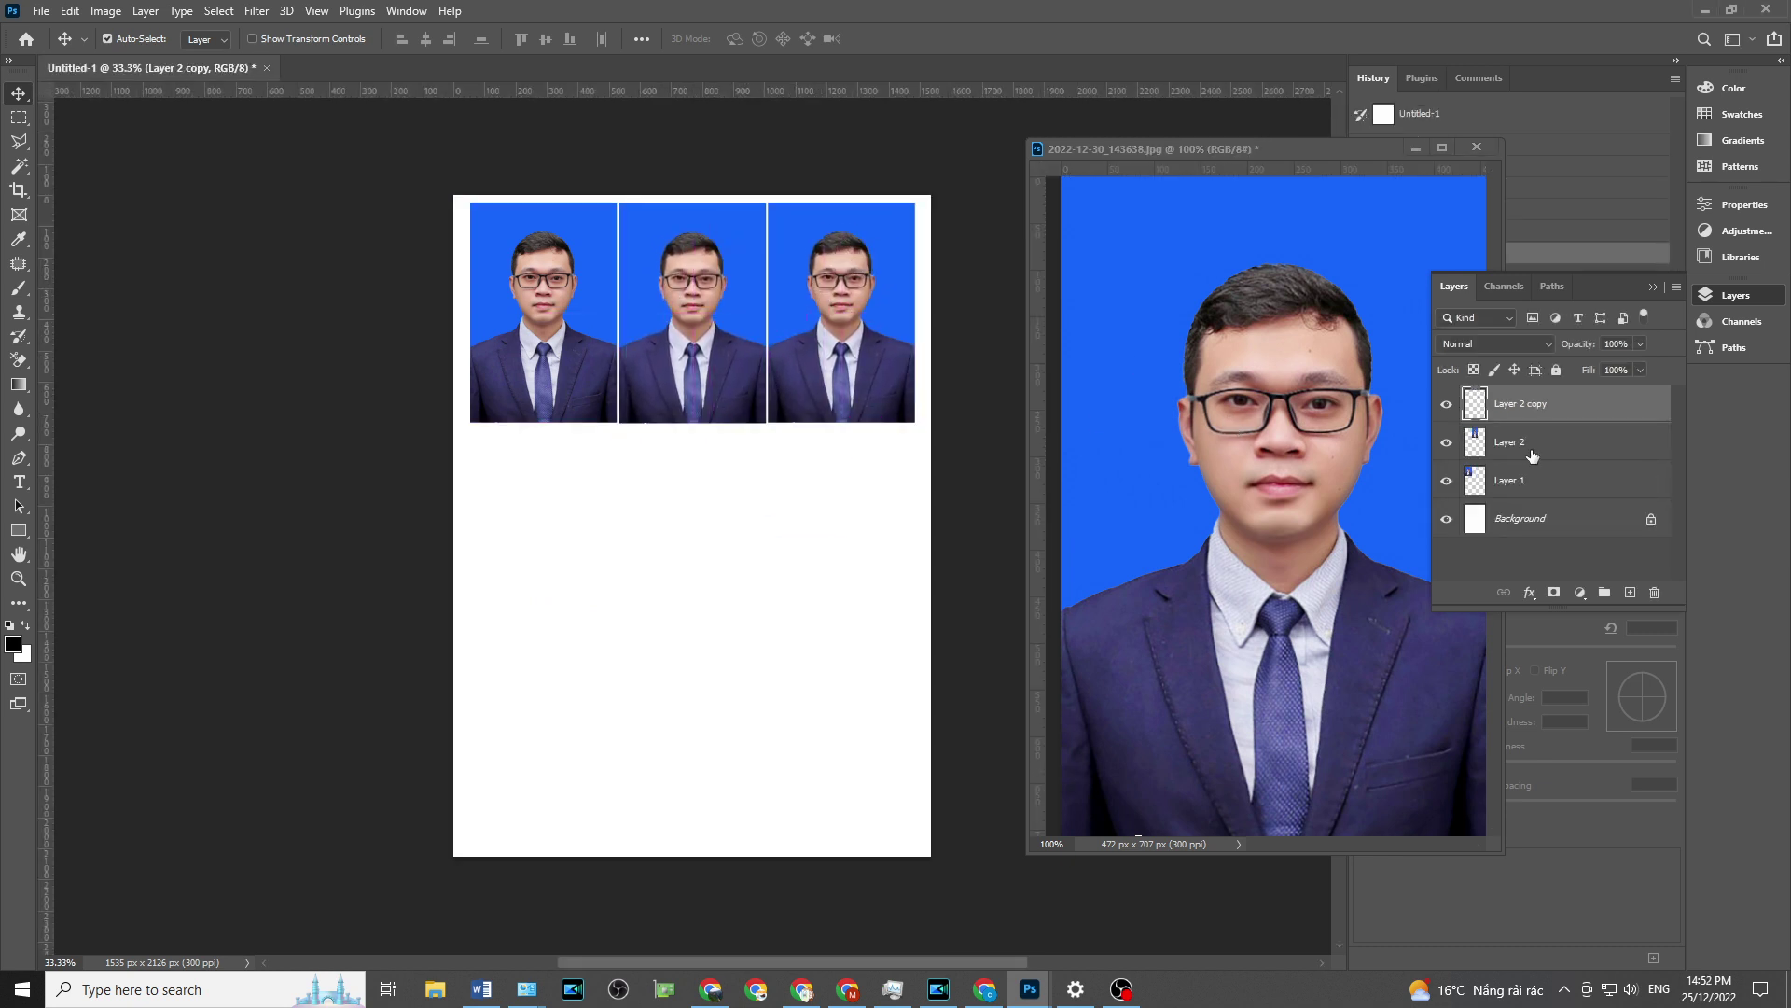
left_click(1544, 490, "shift")
mouse_move(807, 356)
left_mouse_down("alt")
mouse_move(808, 580)
mouse_move(832, 546)
left_mouse_up("alt")
left_click_drag(1213, 149, 1133, 153)
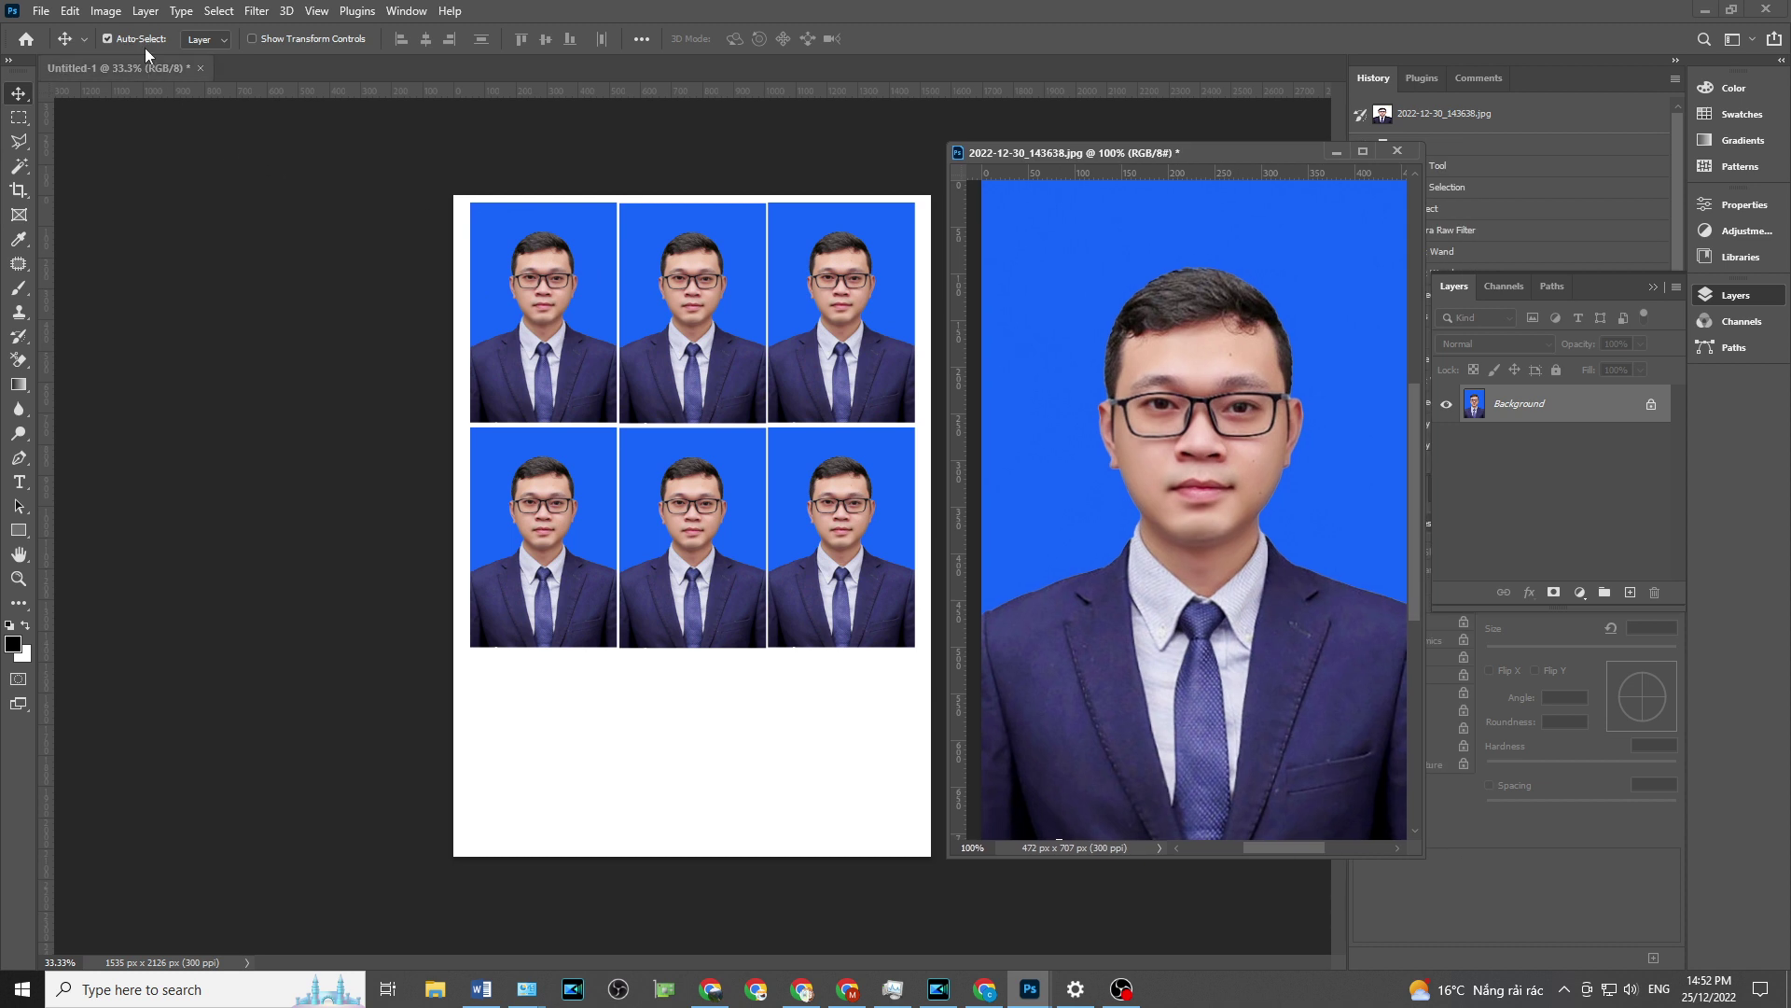
- Crop the source portrait to a 3:4 ratio
left_click(19, 189)
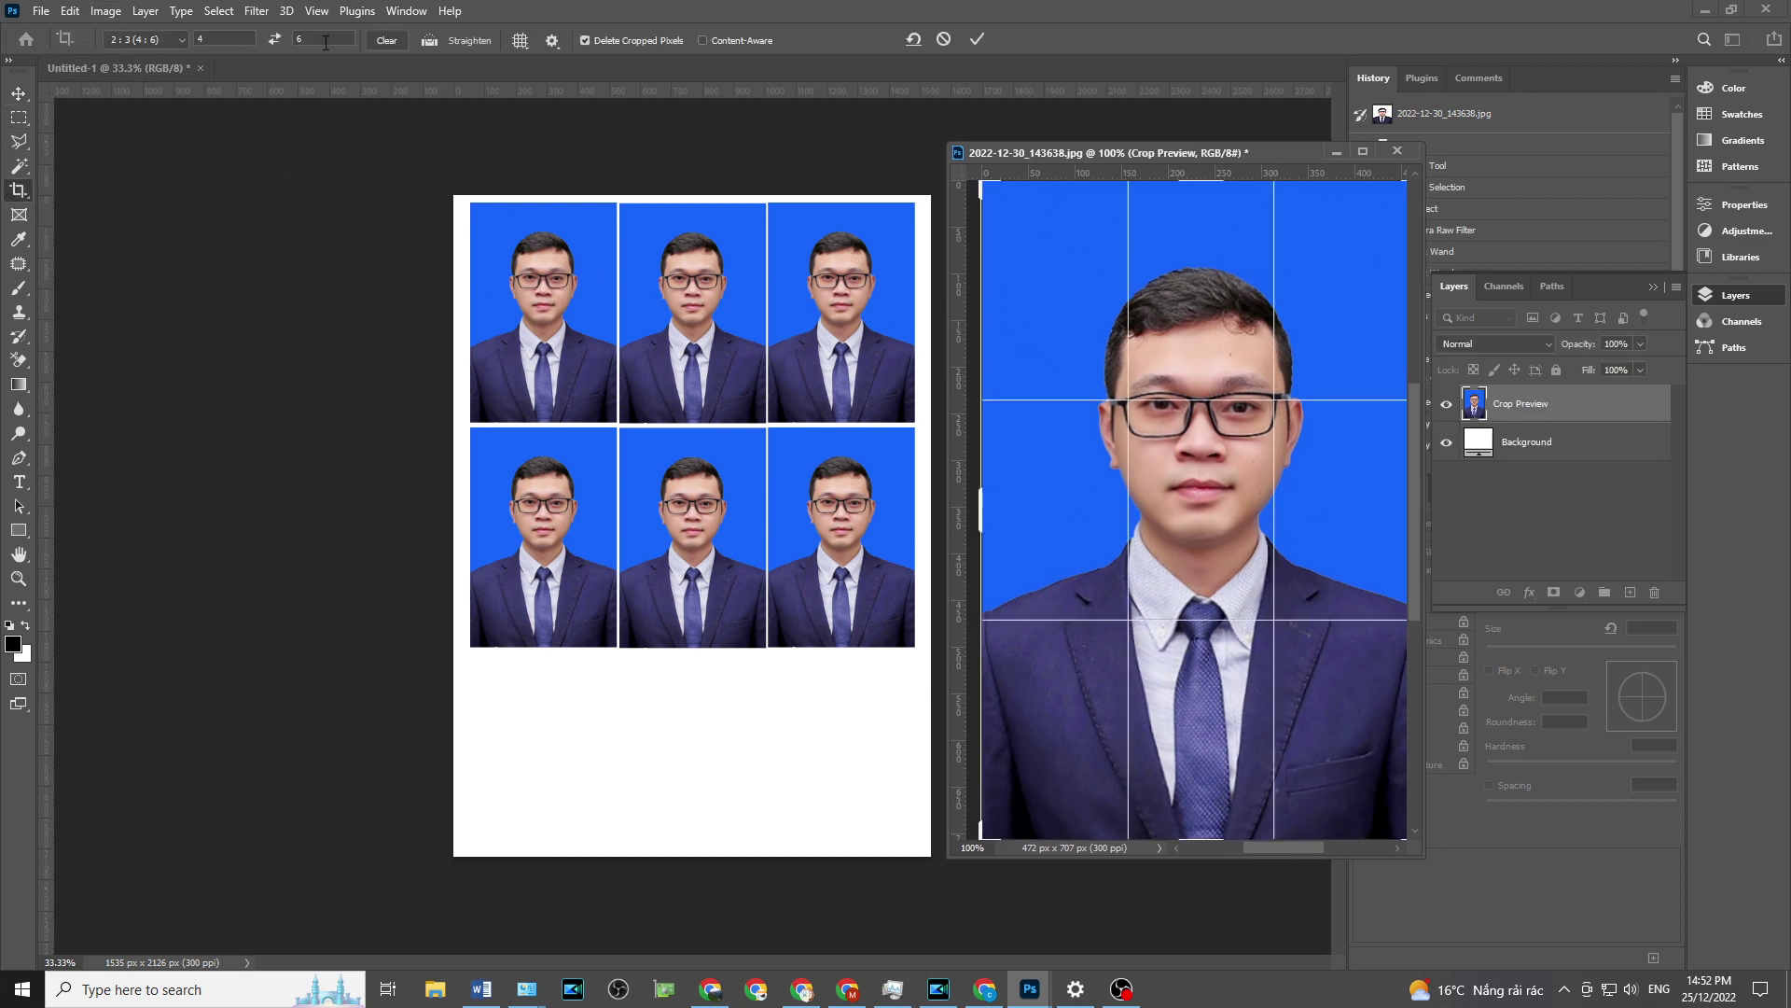
type("4")
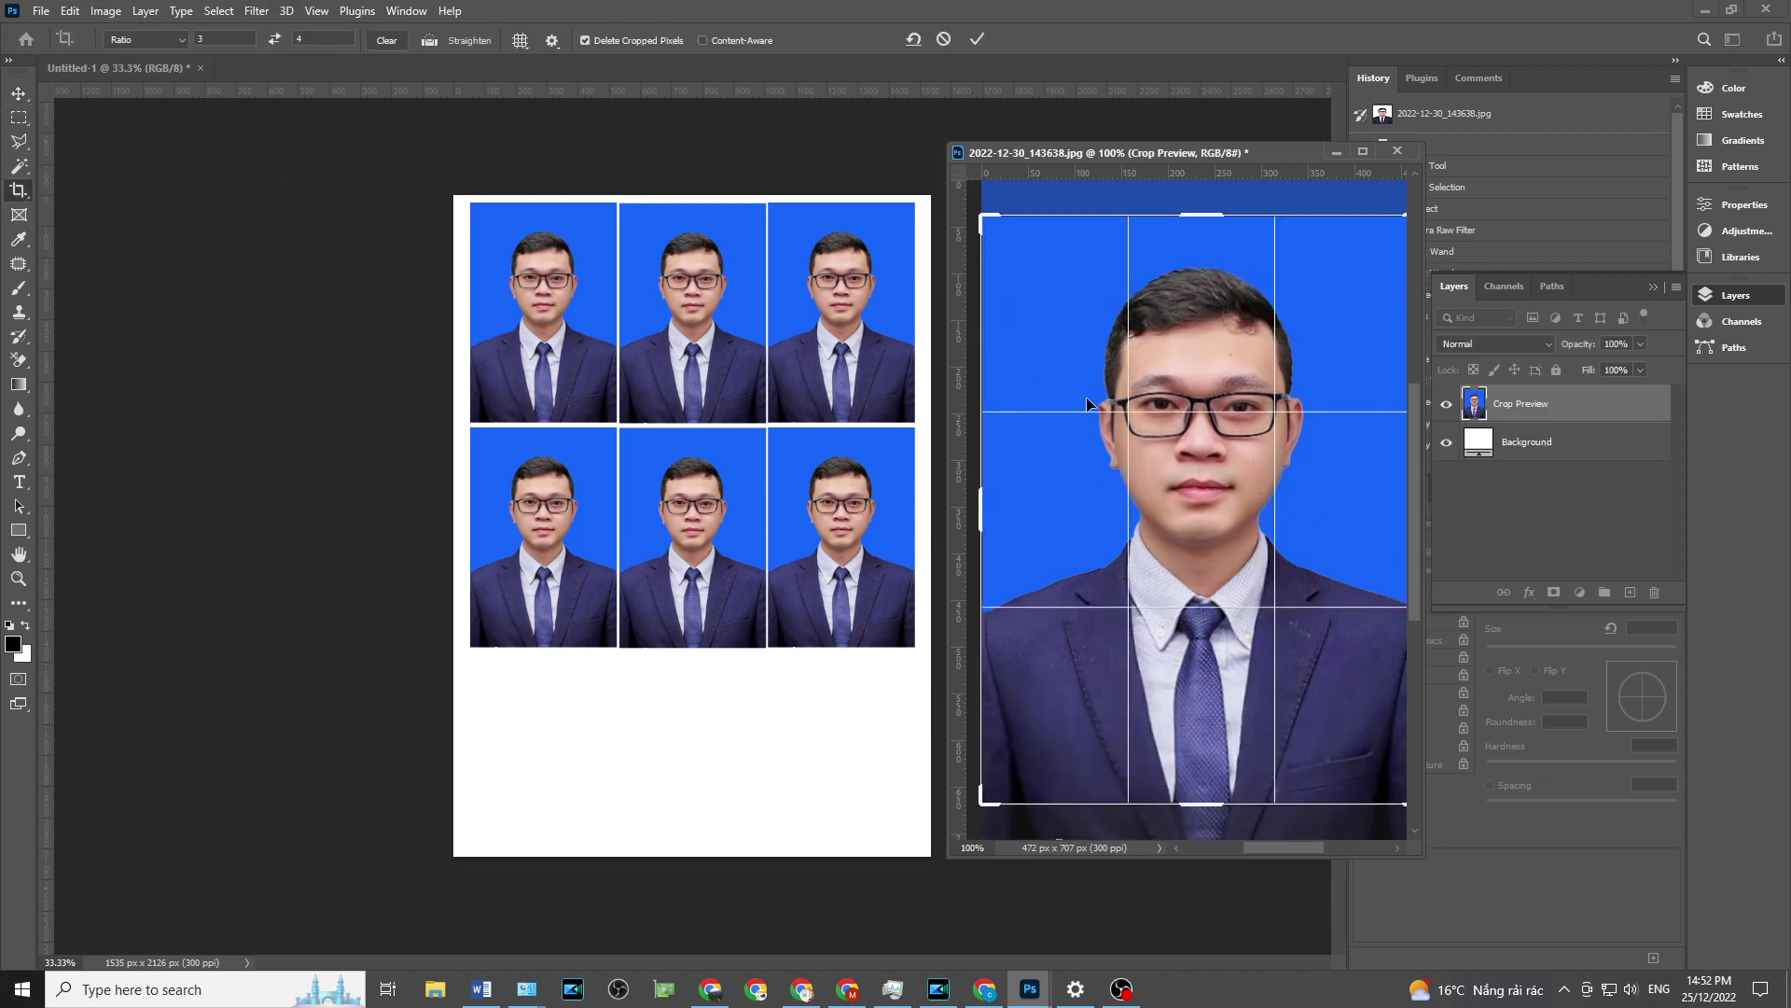
left_click_drag(1102, 383, 1101, 395)
key("Return")
- Resize the portrait to 3×4 cm and bring it onto the photo sheet
left_click(19, 93)
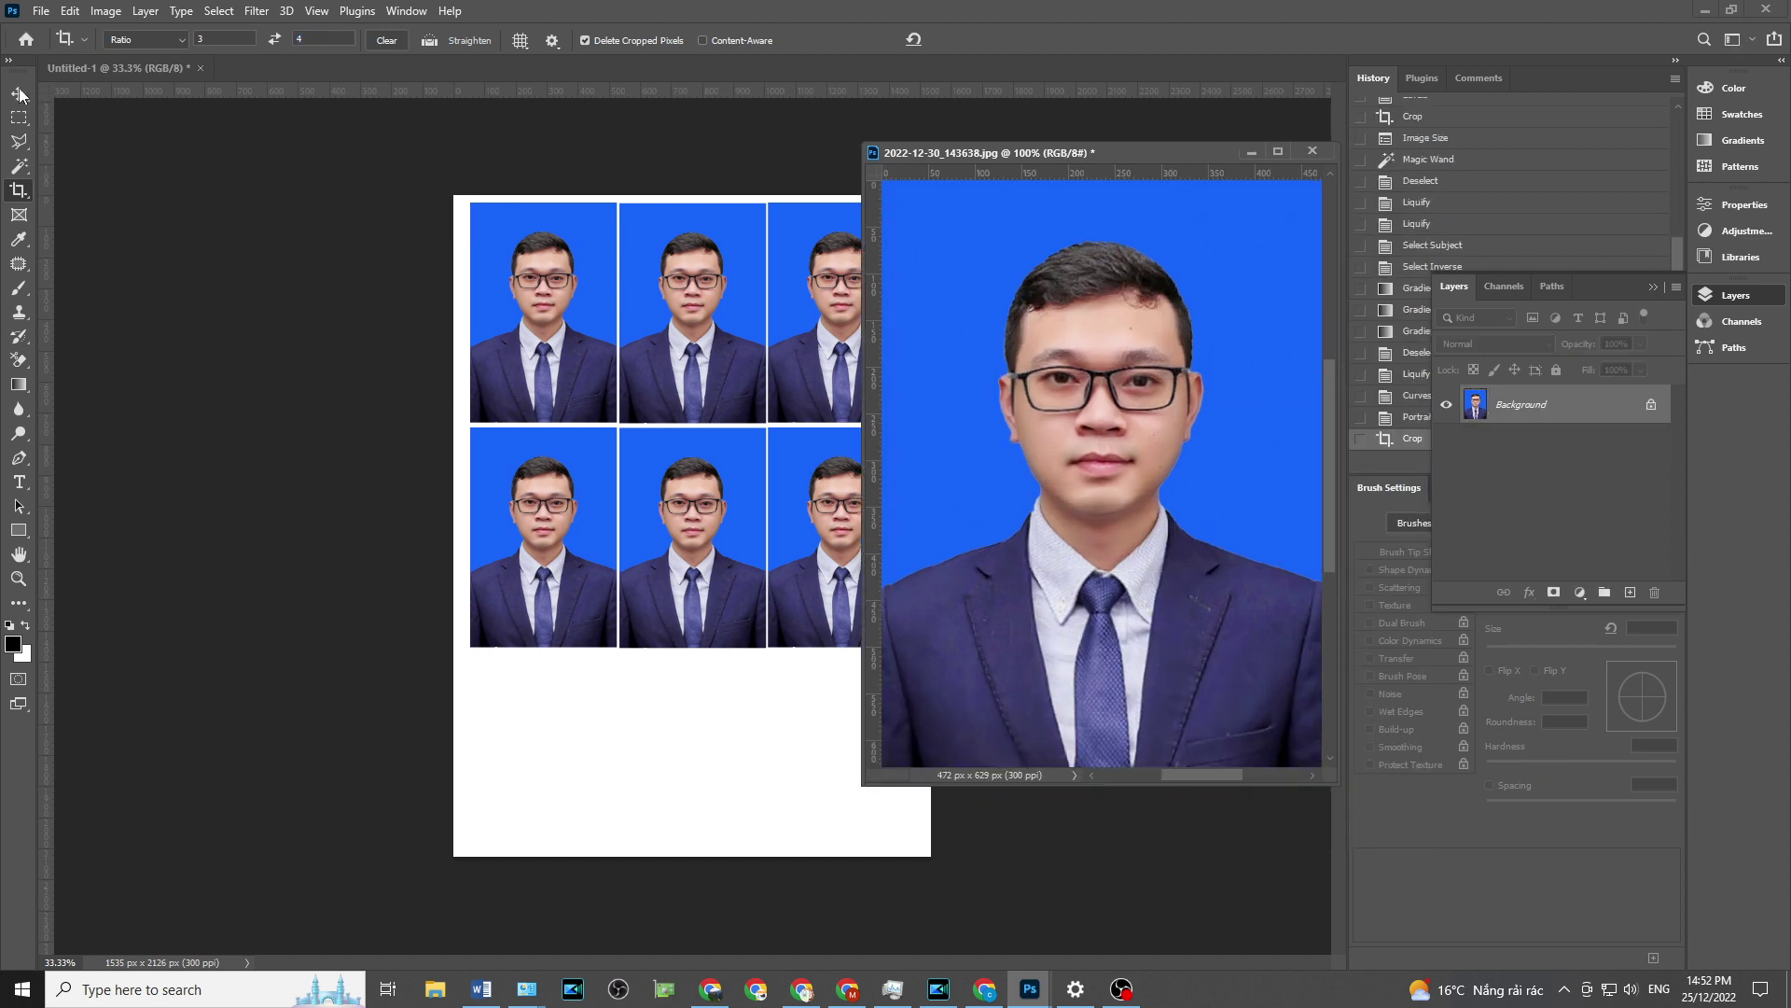
left_click(106, 11)
left_click(134, 150)
type("354")
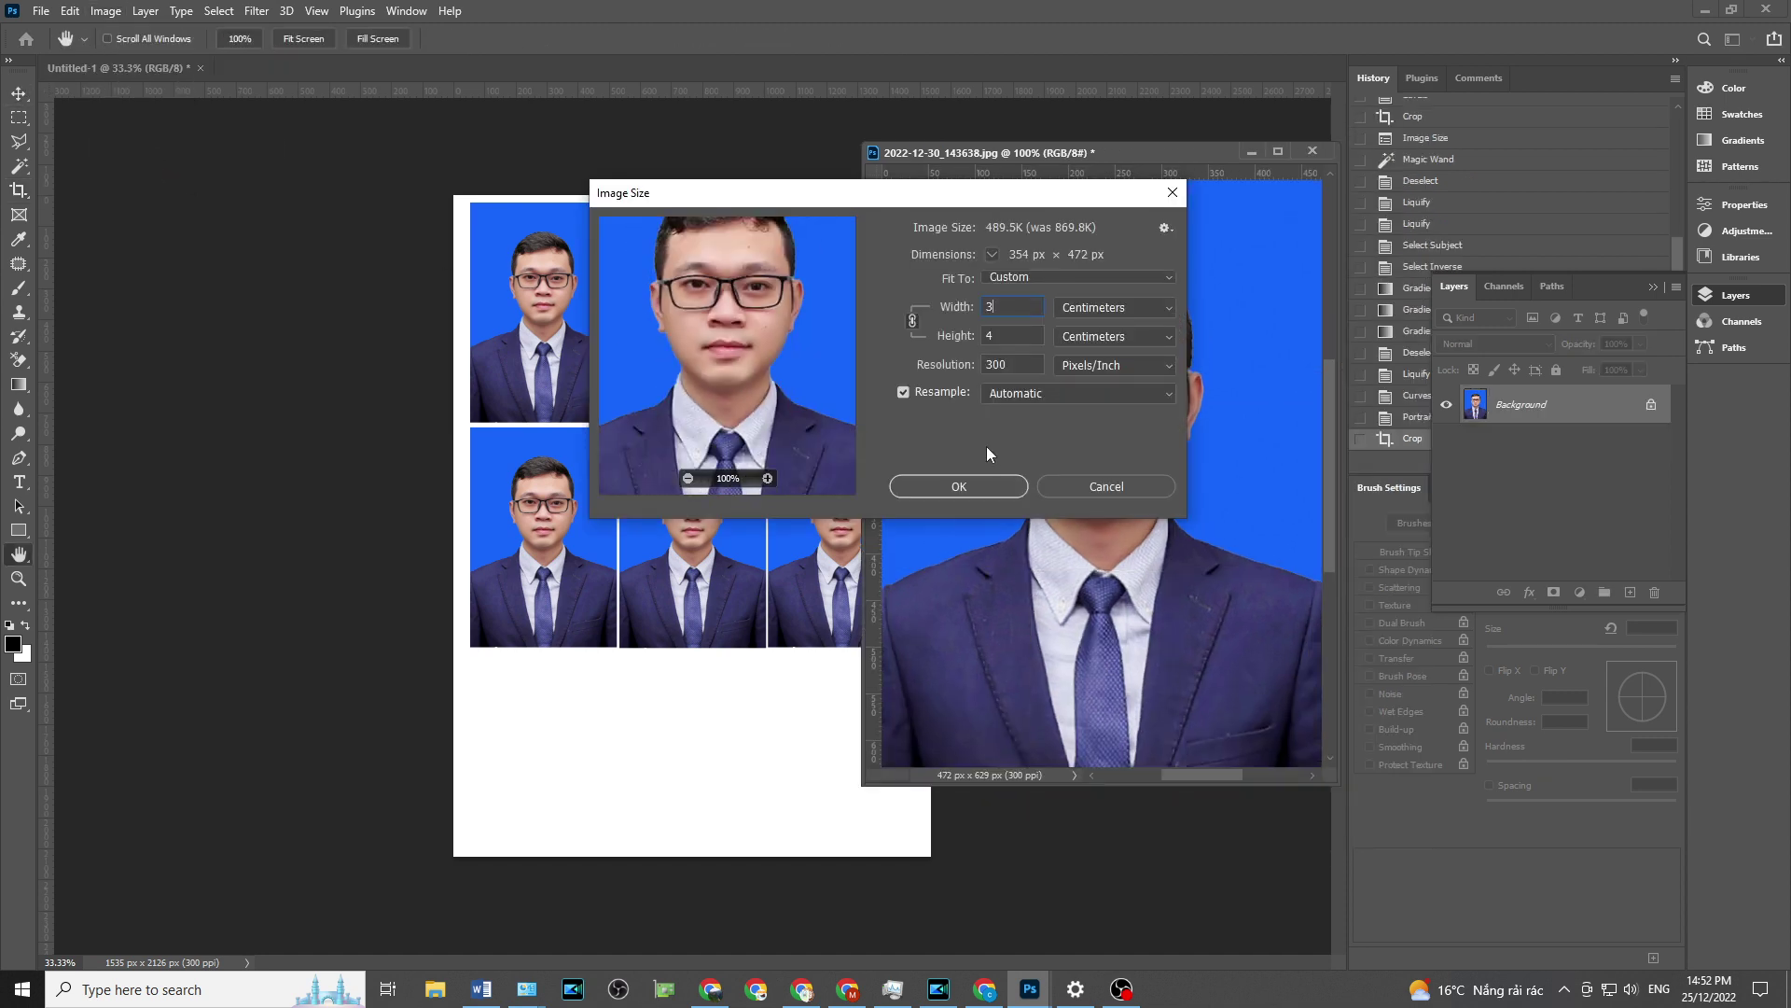
key("Return")
left_click_drag(1026, 153, 1181, 158)
mouse_move(1213, 401)
left_mouse_down()
mouse_move(544, 758)
mouse_move(484, 740)
mouse_move(608, 719)
mouse_move(870, 743)
left_mouse_up()
- Rotate two small copies 90° and move them to the sheet's bottom-left corner
left_click(1521, 441)
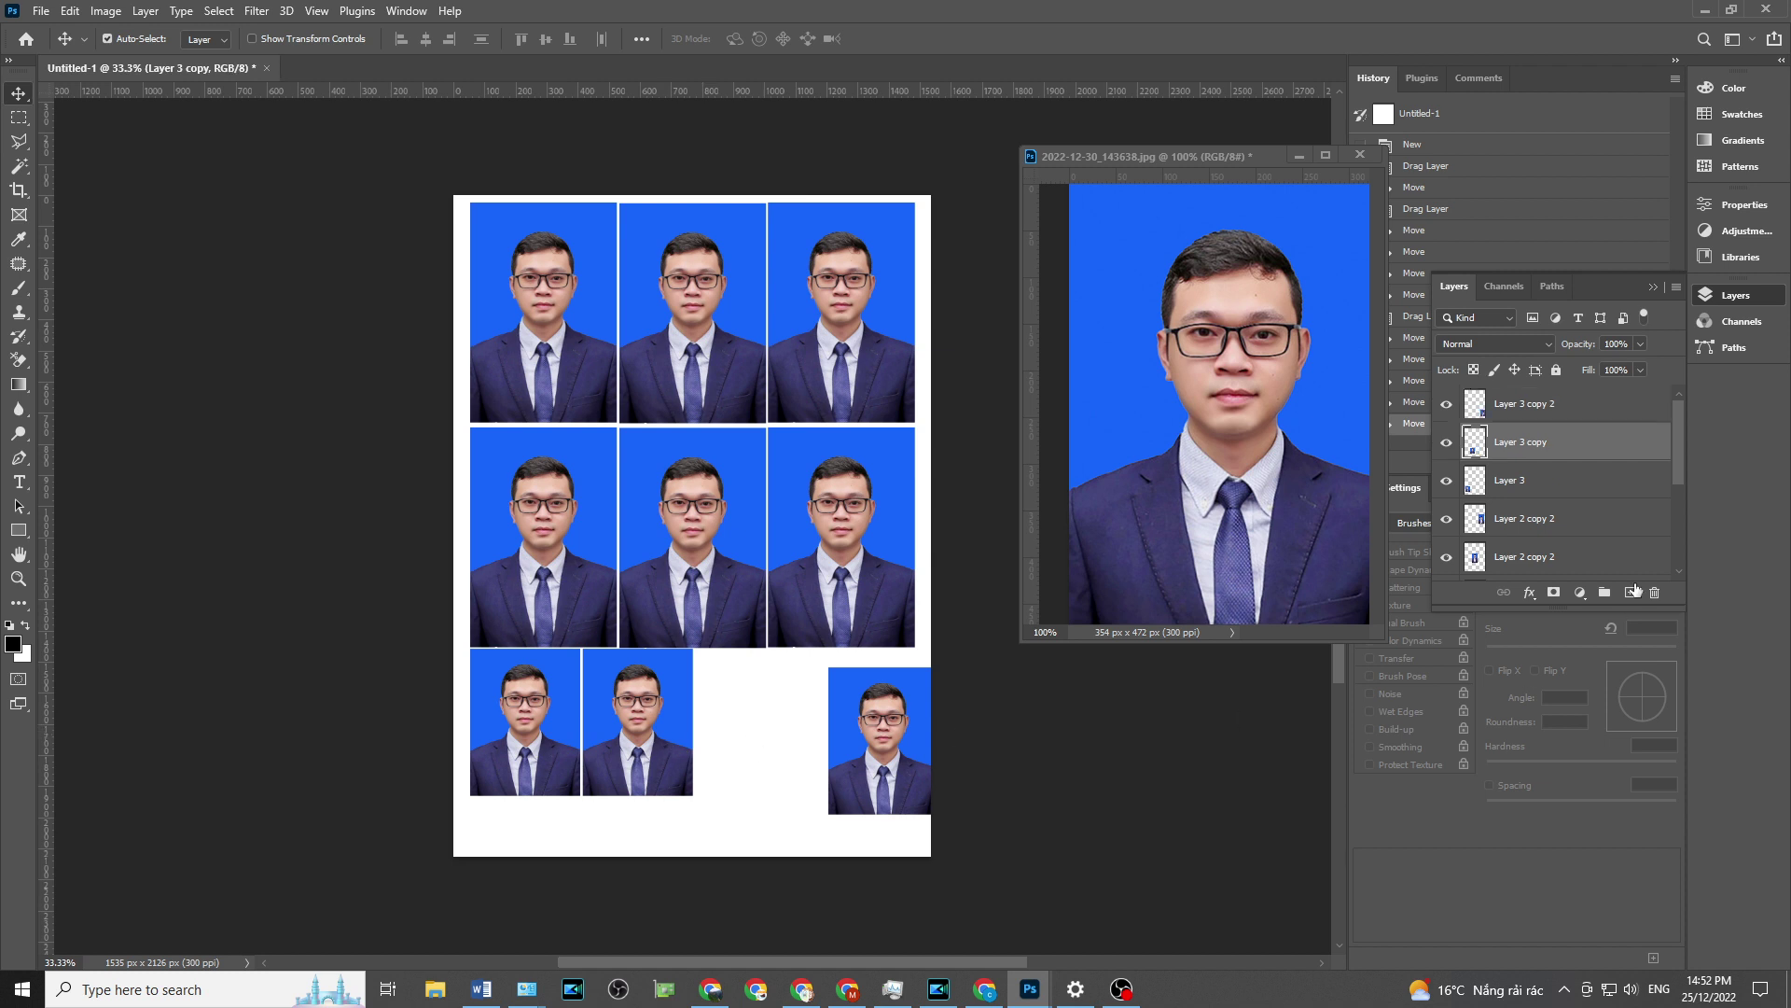
left_click(1542, 405, "shift")
key("ctrl+t")
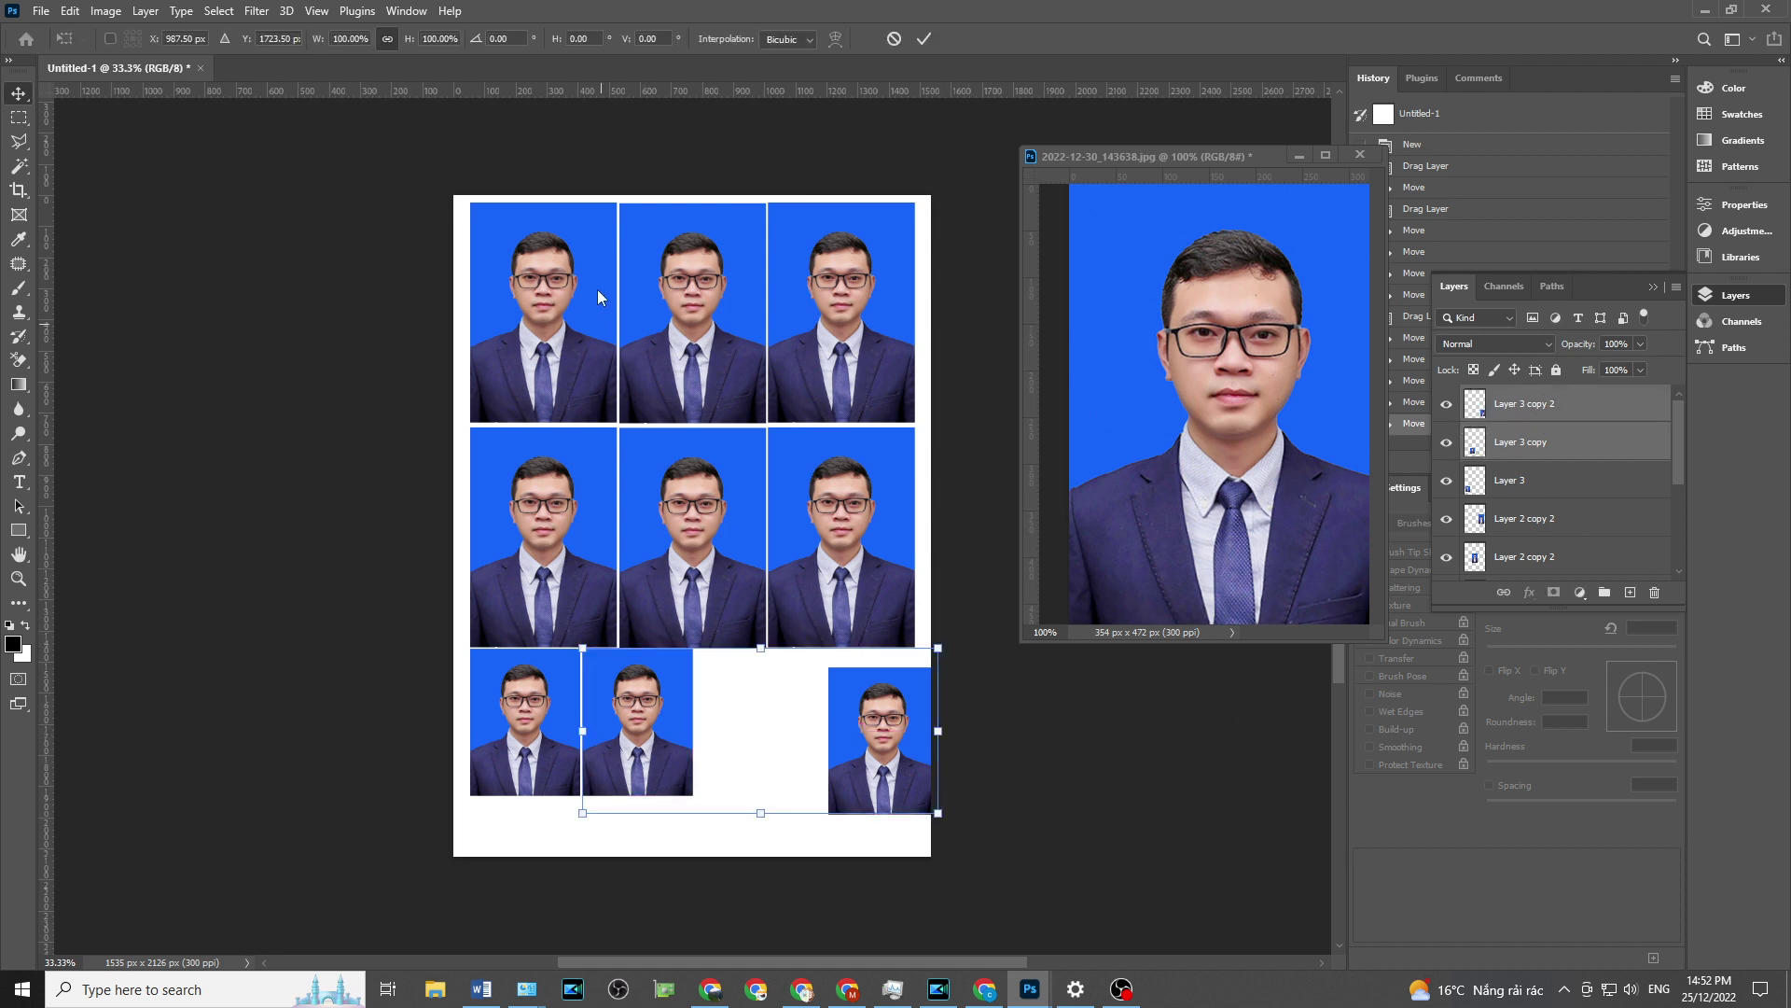
left_click(1476, 442)
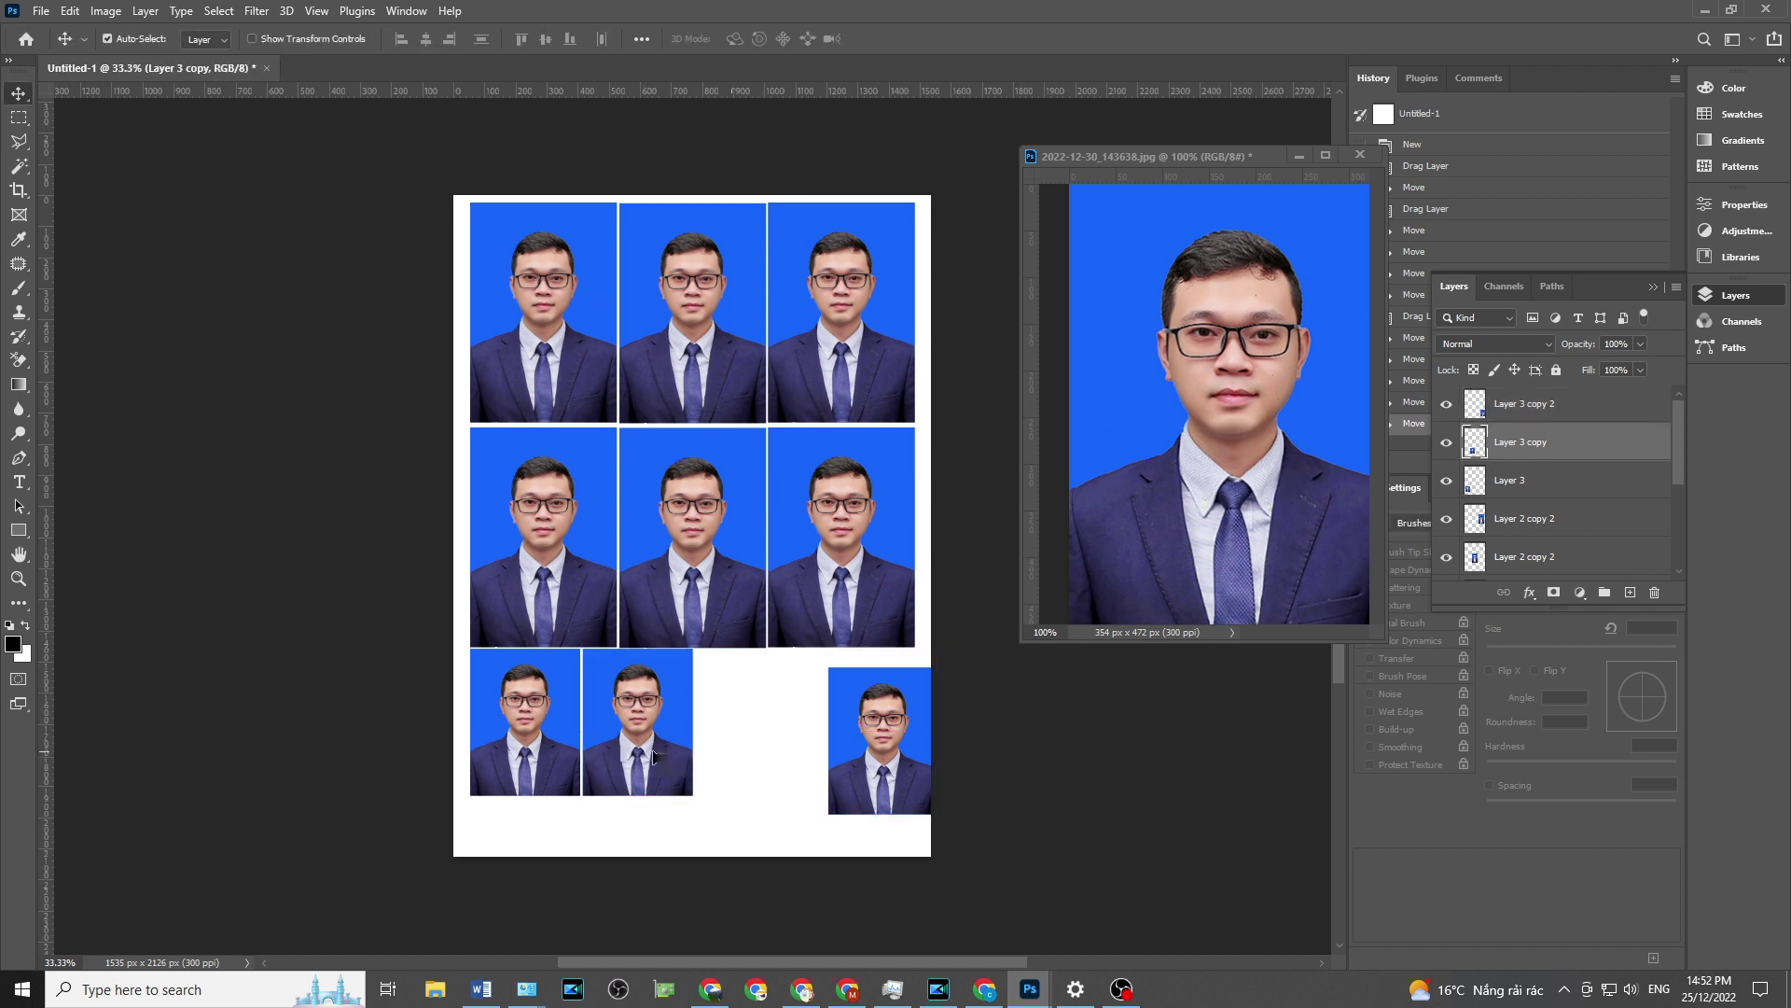
left_click(563, 756, "shift")
key("ctrl+t")
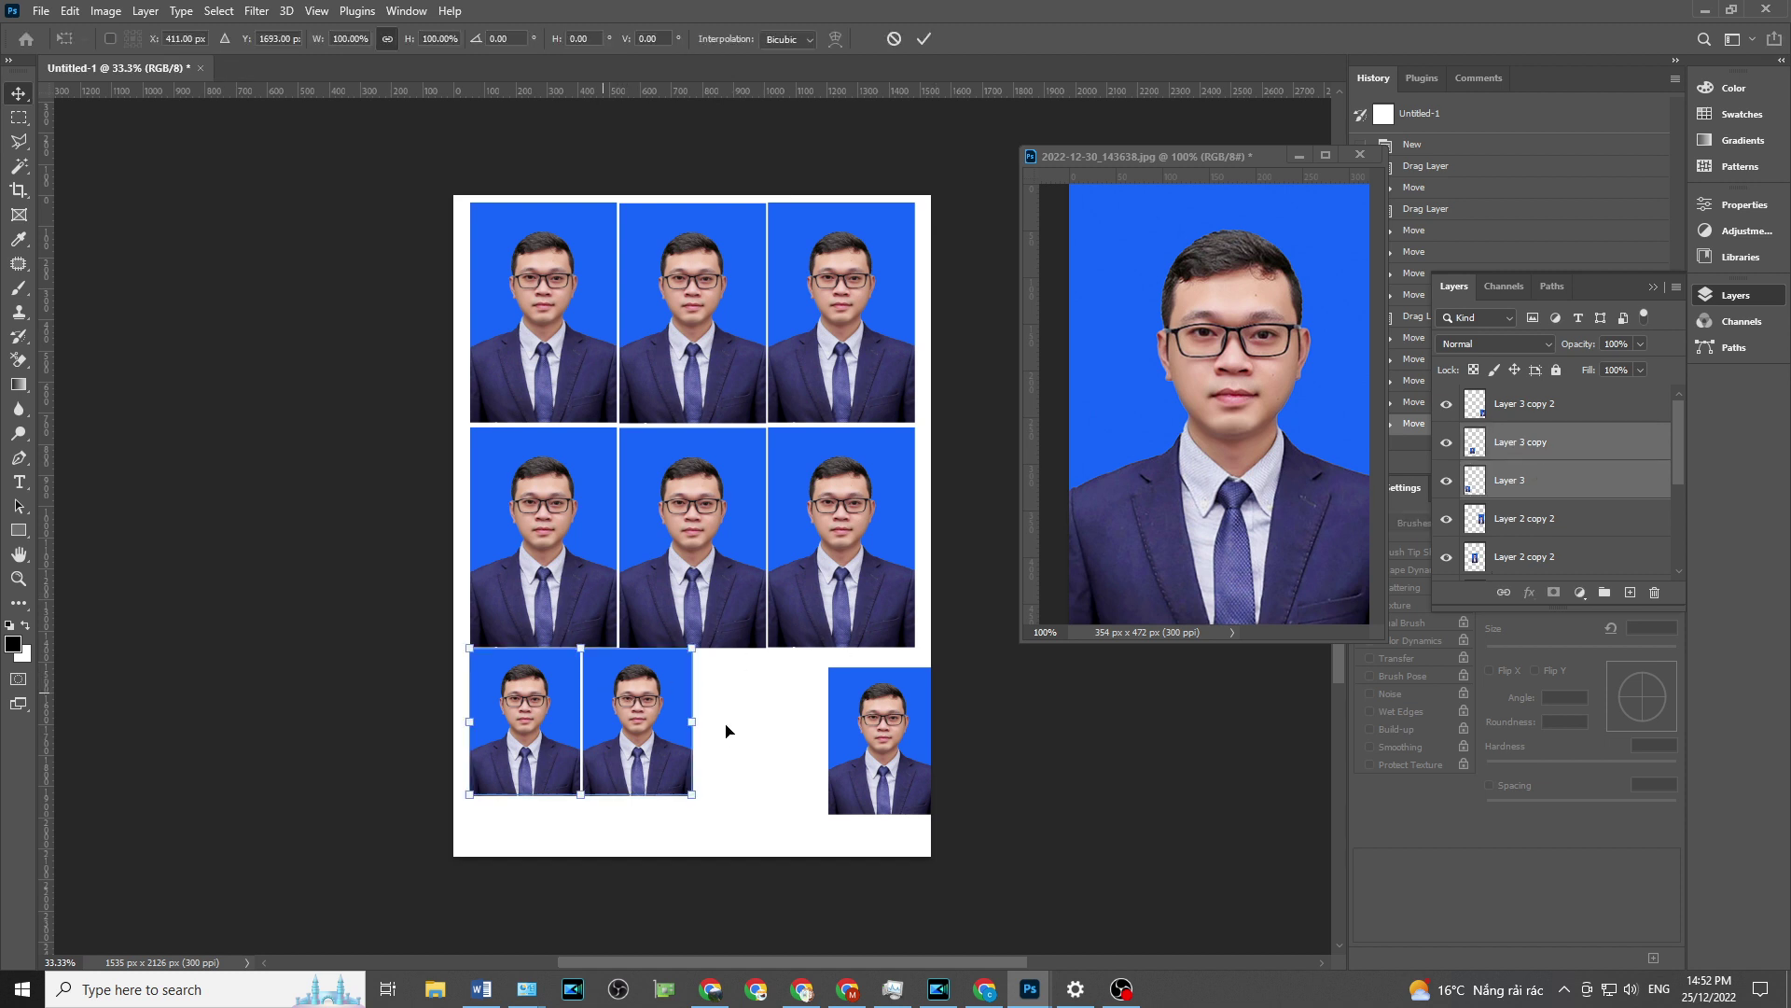
type("9")
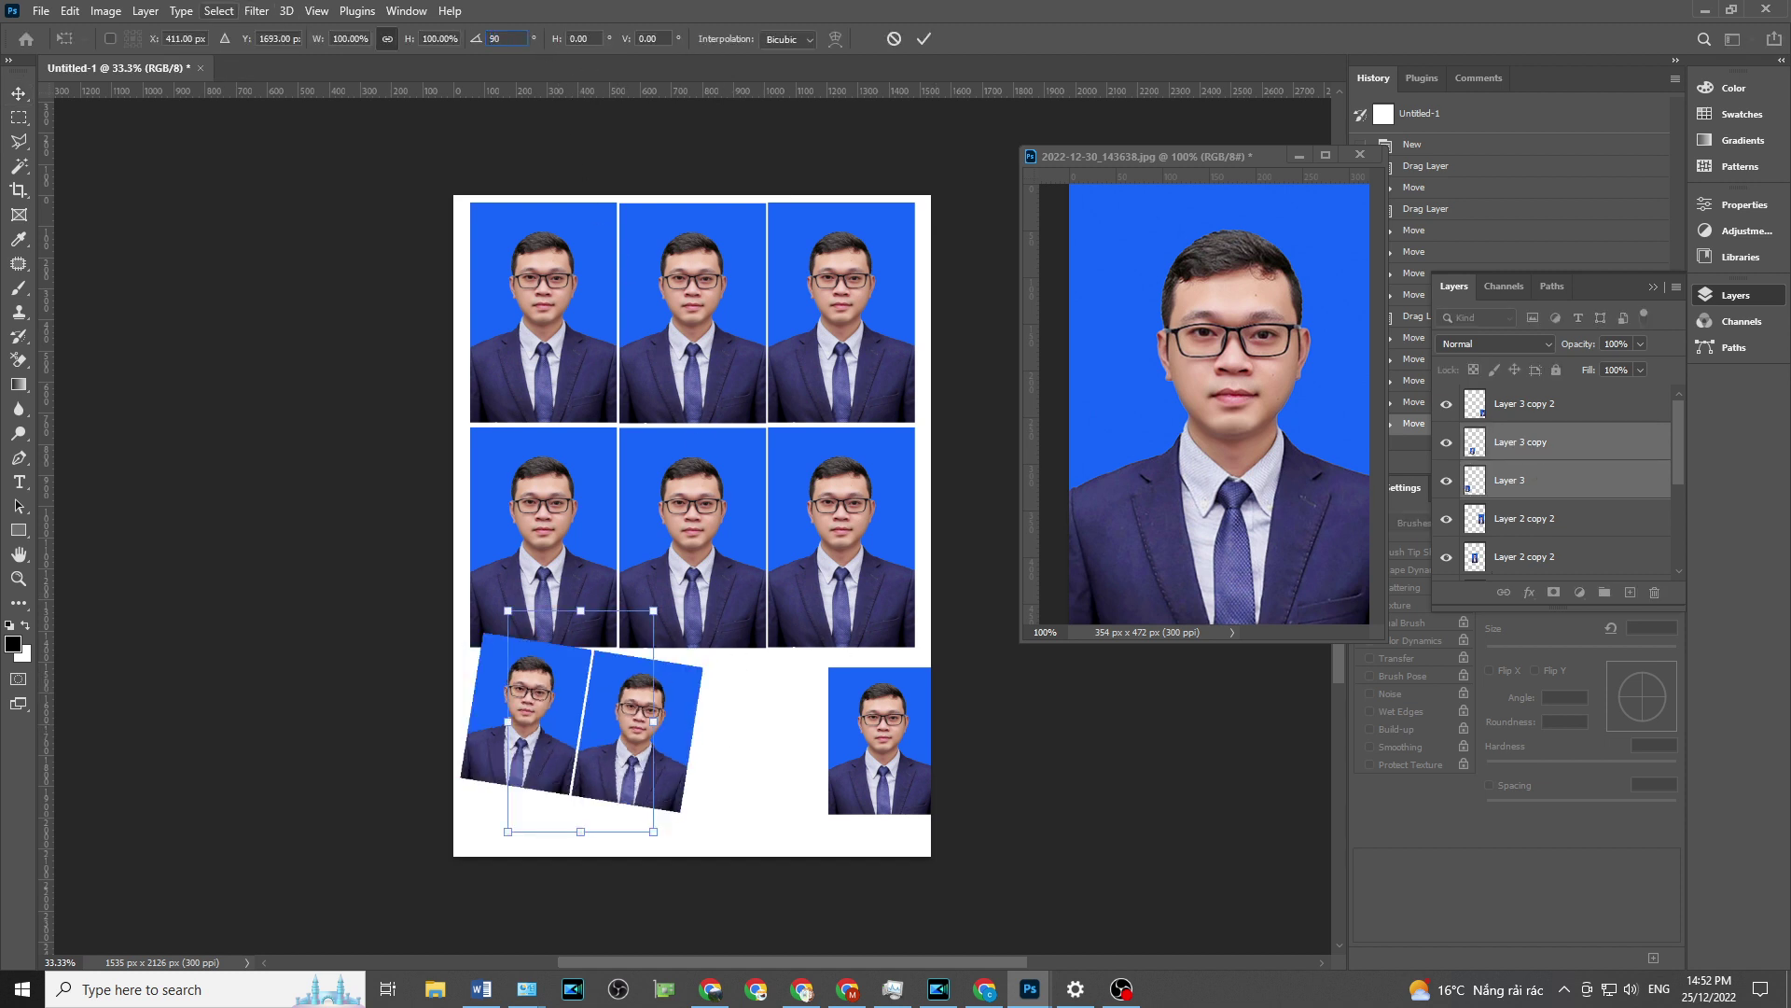
type("0")
left_click_drag(574, 695, 511, 712)
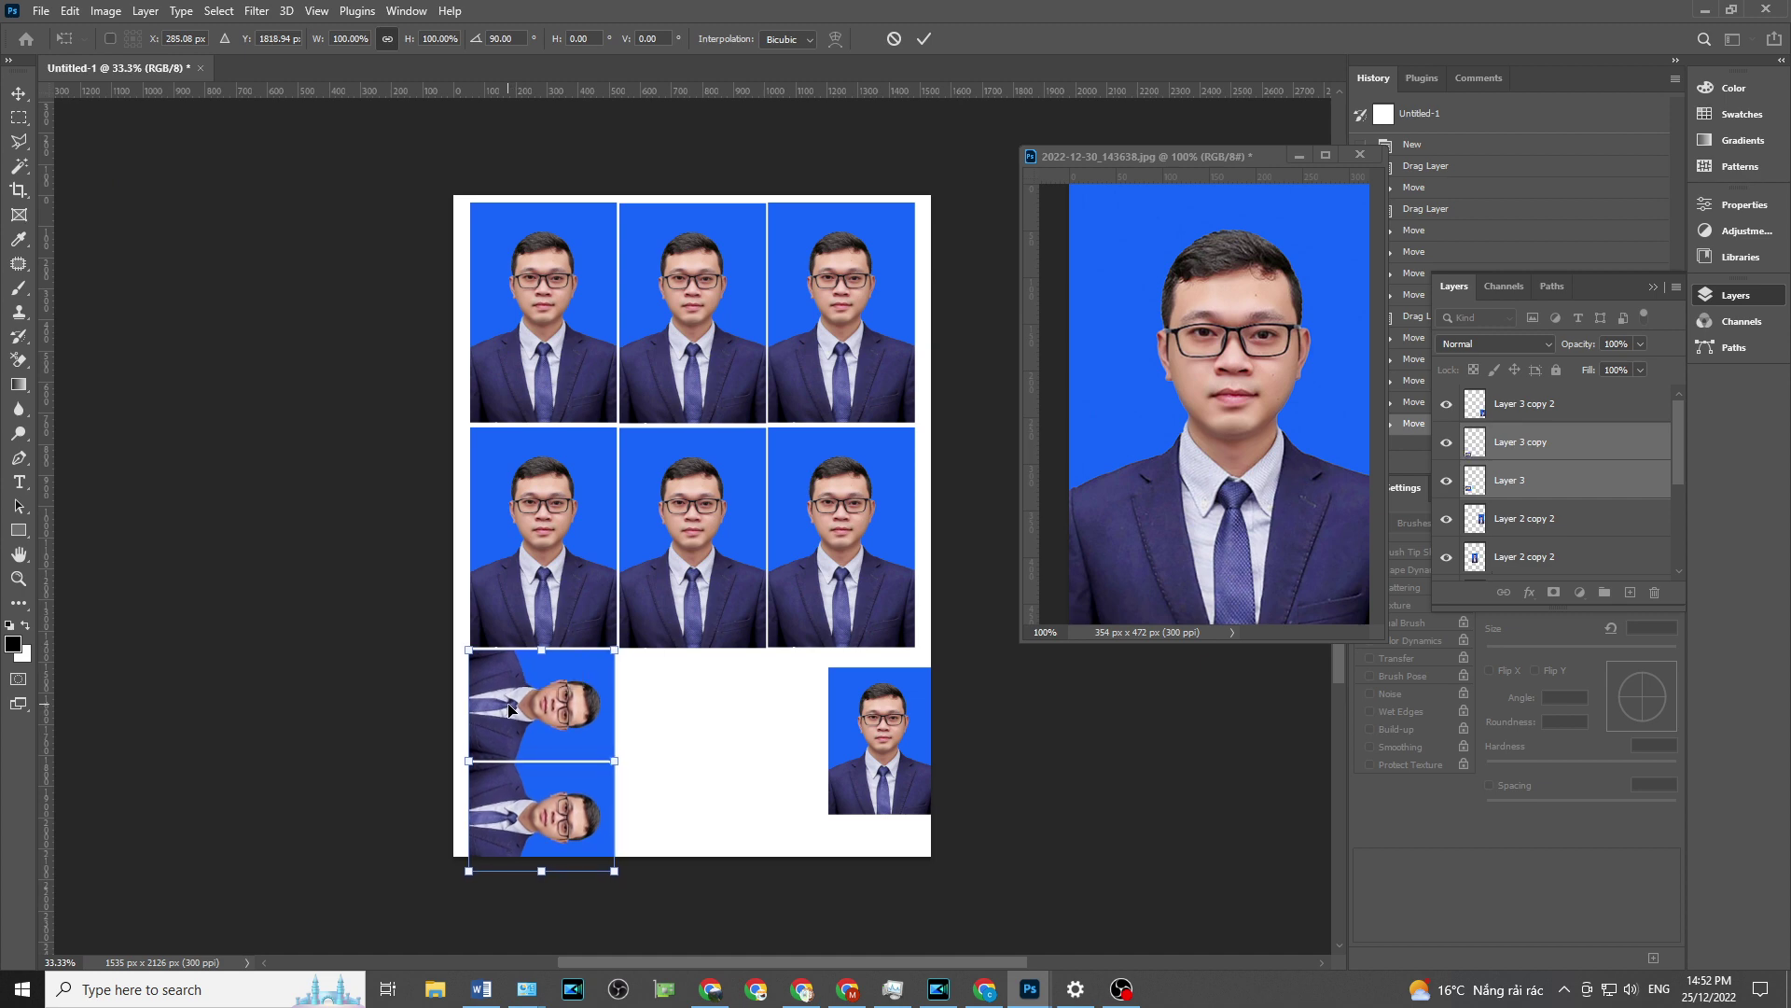
- Commit the rotation and duplicate the sideways copies into rows across the bottom
key("Return")
scroll(511, 712, "up", 2)
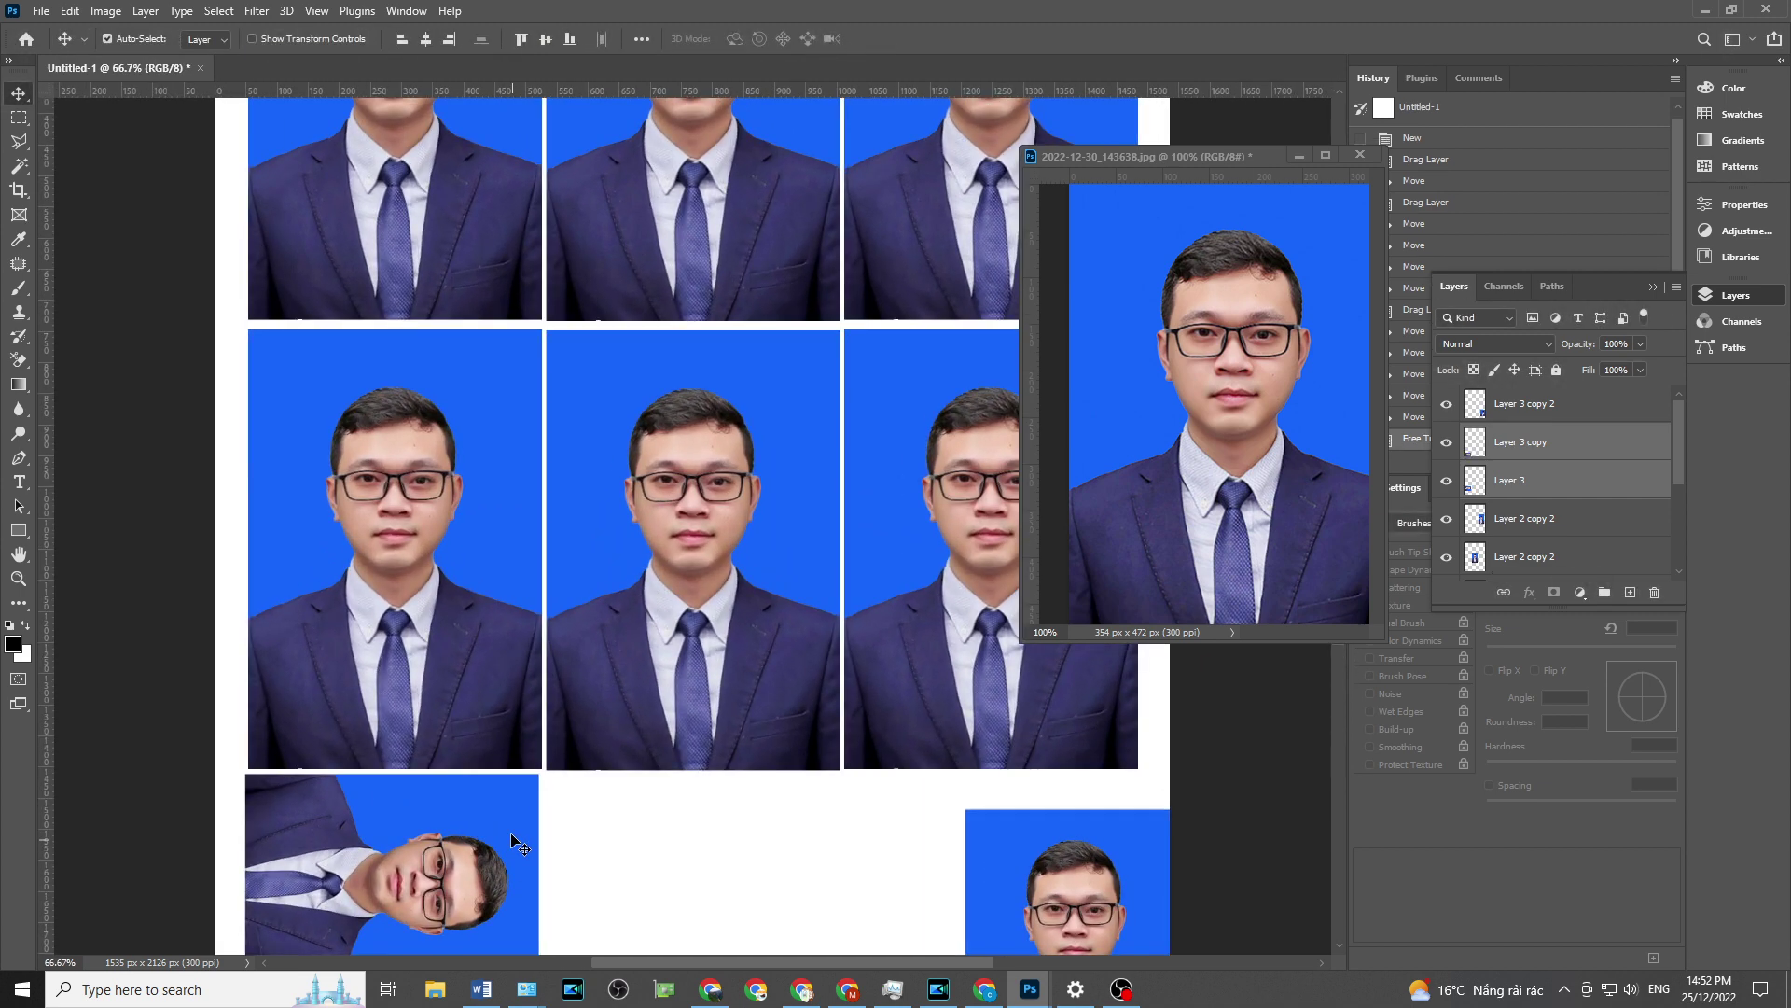
scroll(512, 746, "down", 1)
left_click_drag(330, 666, 620, 676)
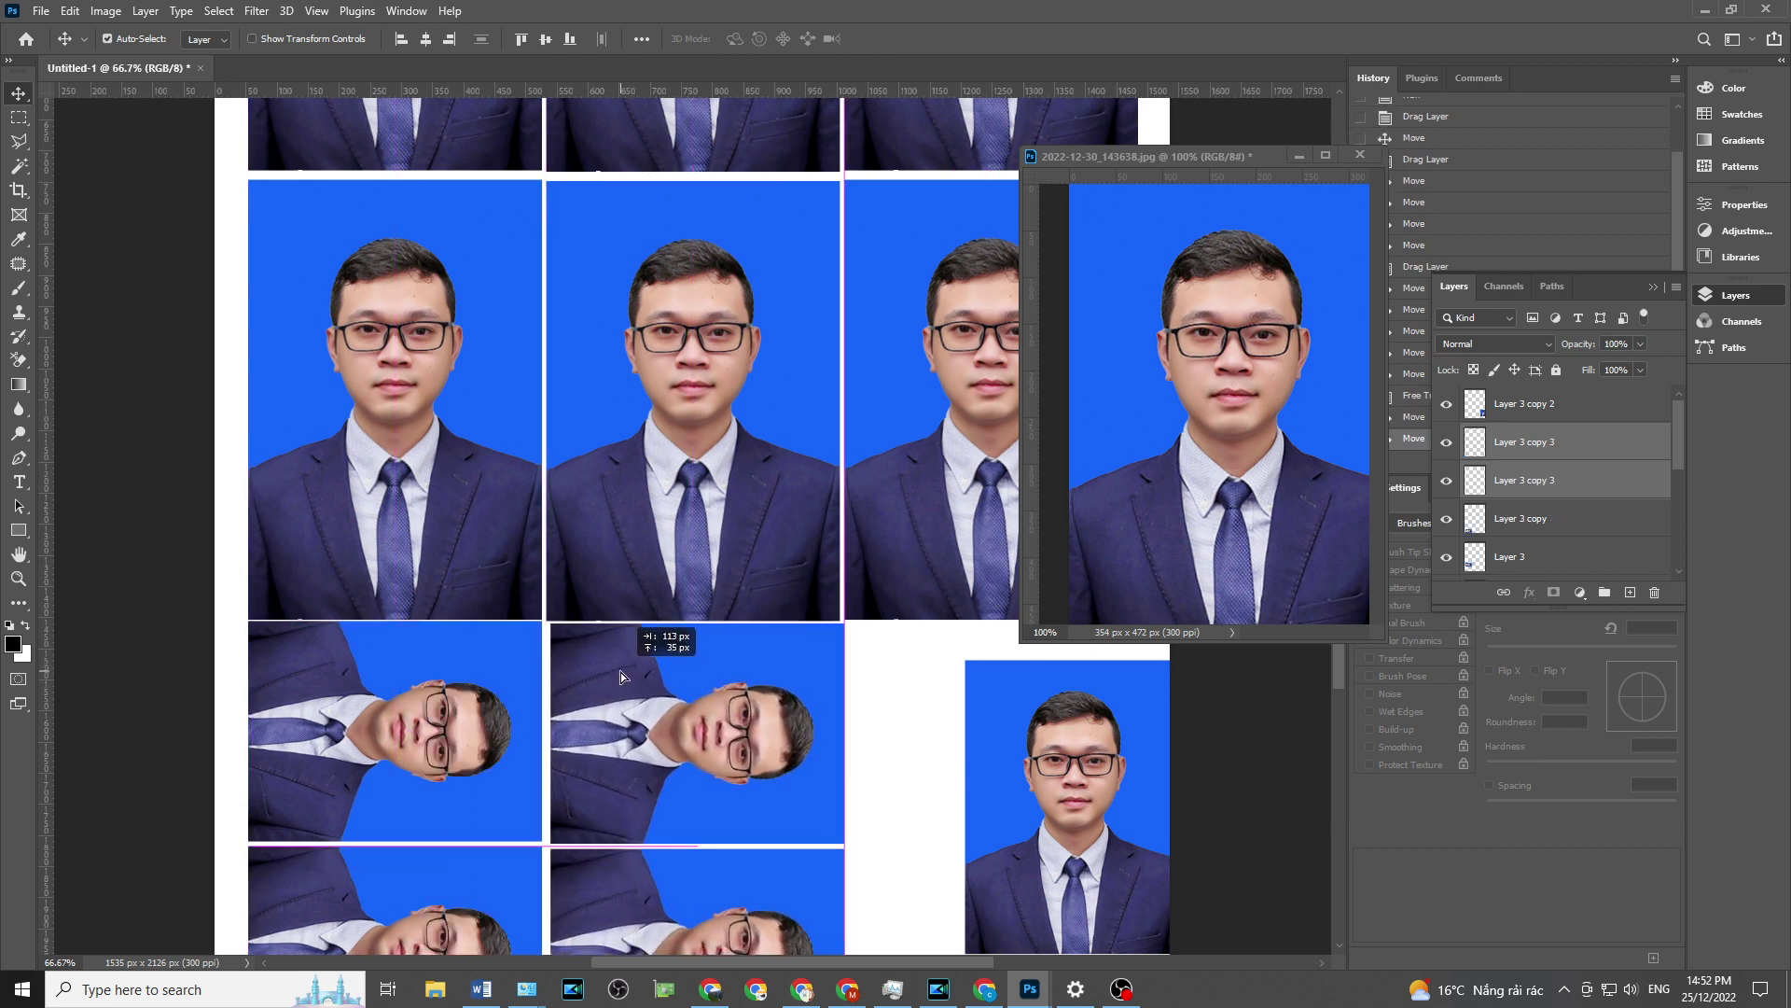
left_click_drag(619, 672, 938, 698)
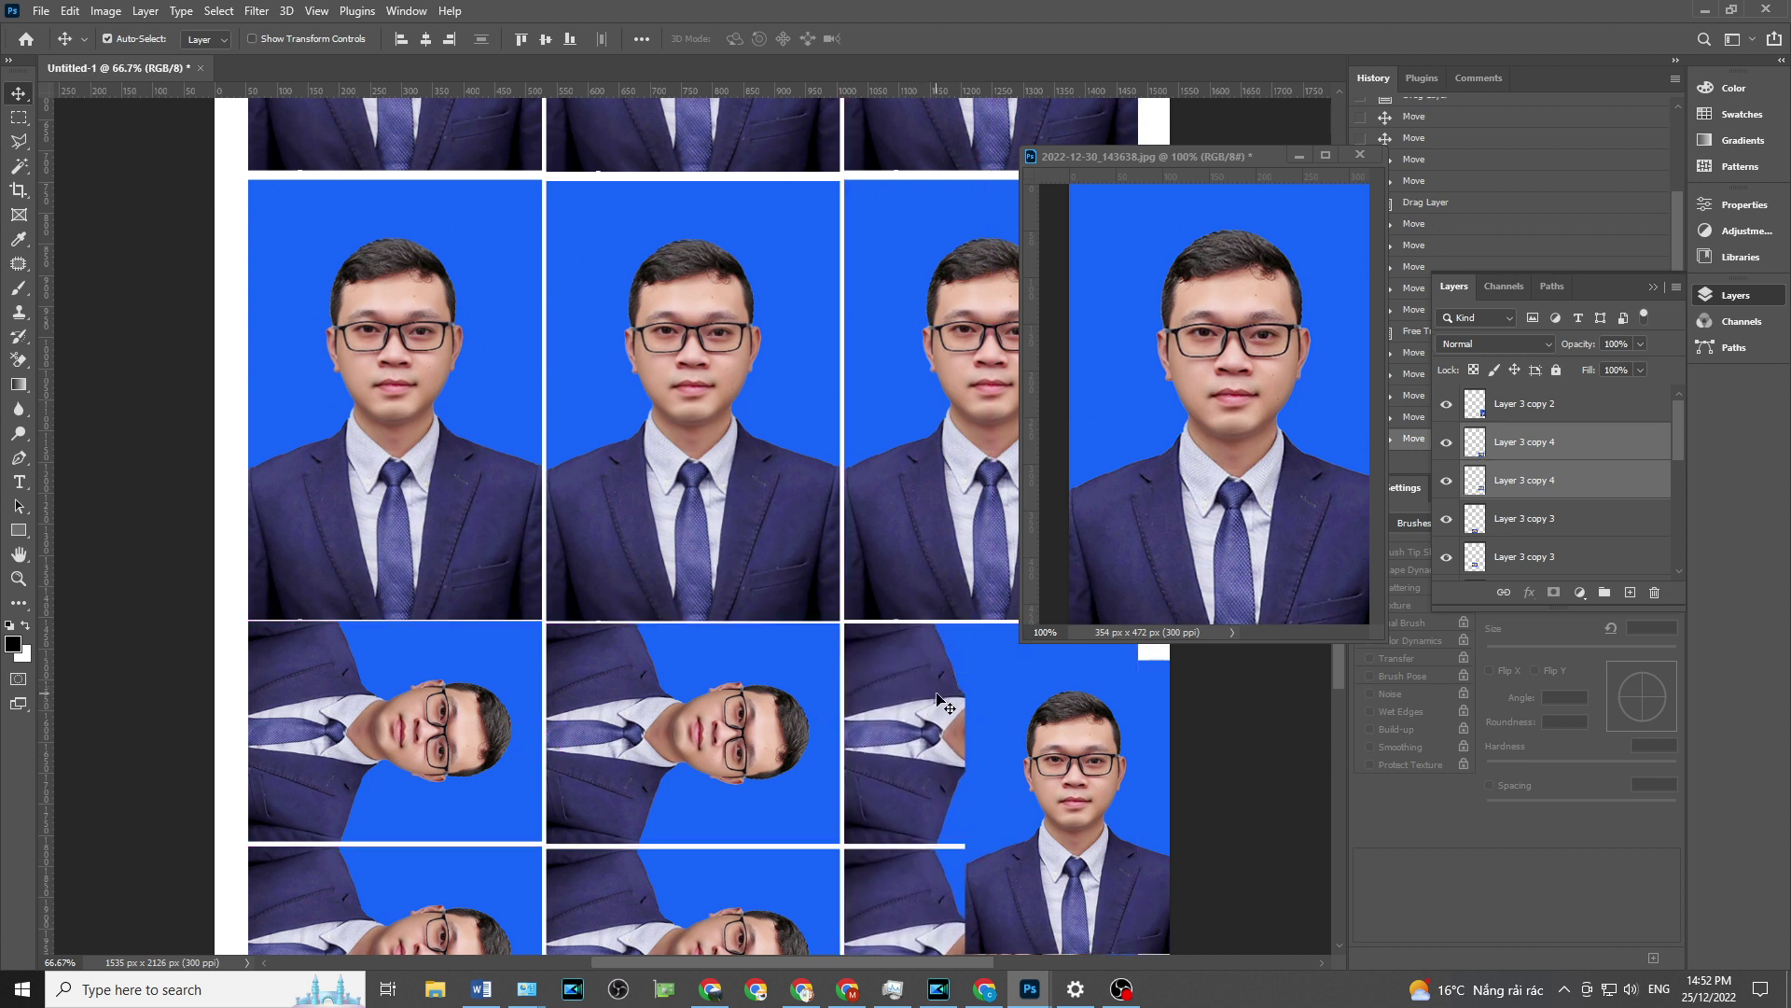
- Delete the leftover upright small photo and enable picking layers on the canvas
left_click(1042, 765)
key("Delete")
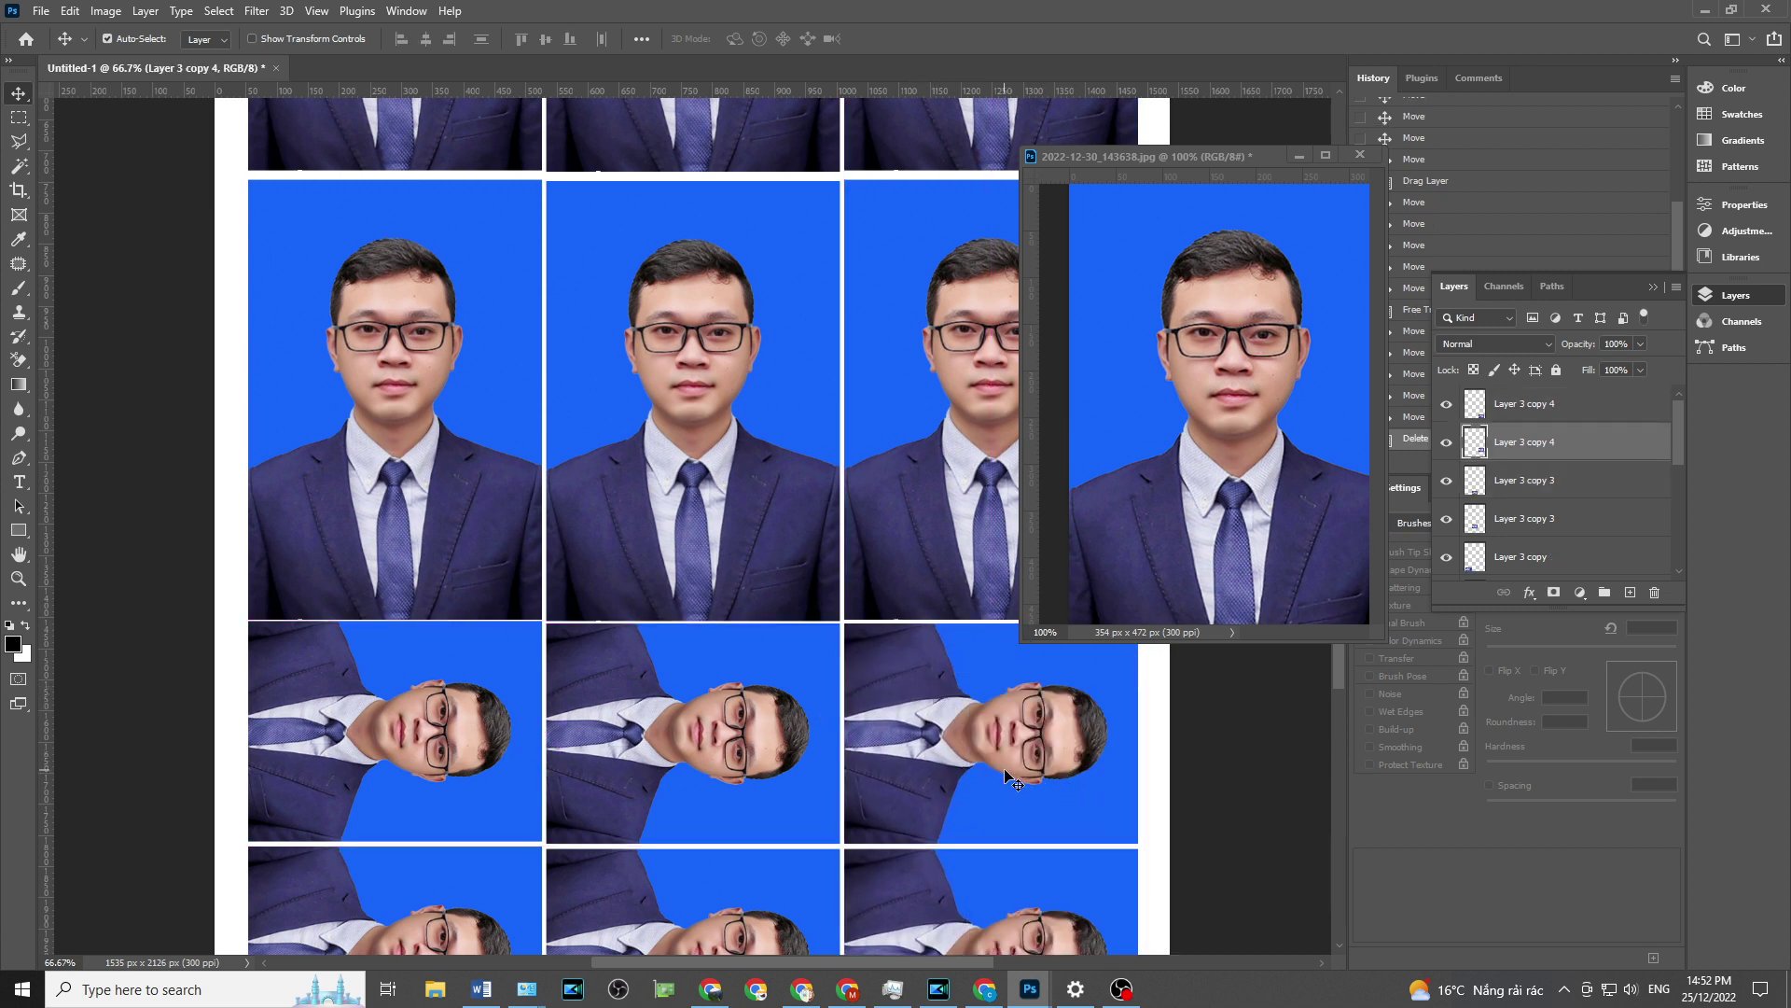
key("ctrl+minus")
key("ctrl+minus")
key("ctrl+plus")
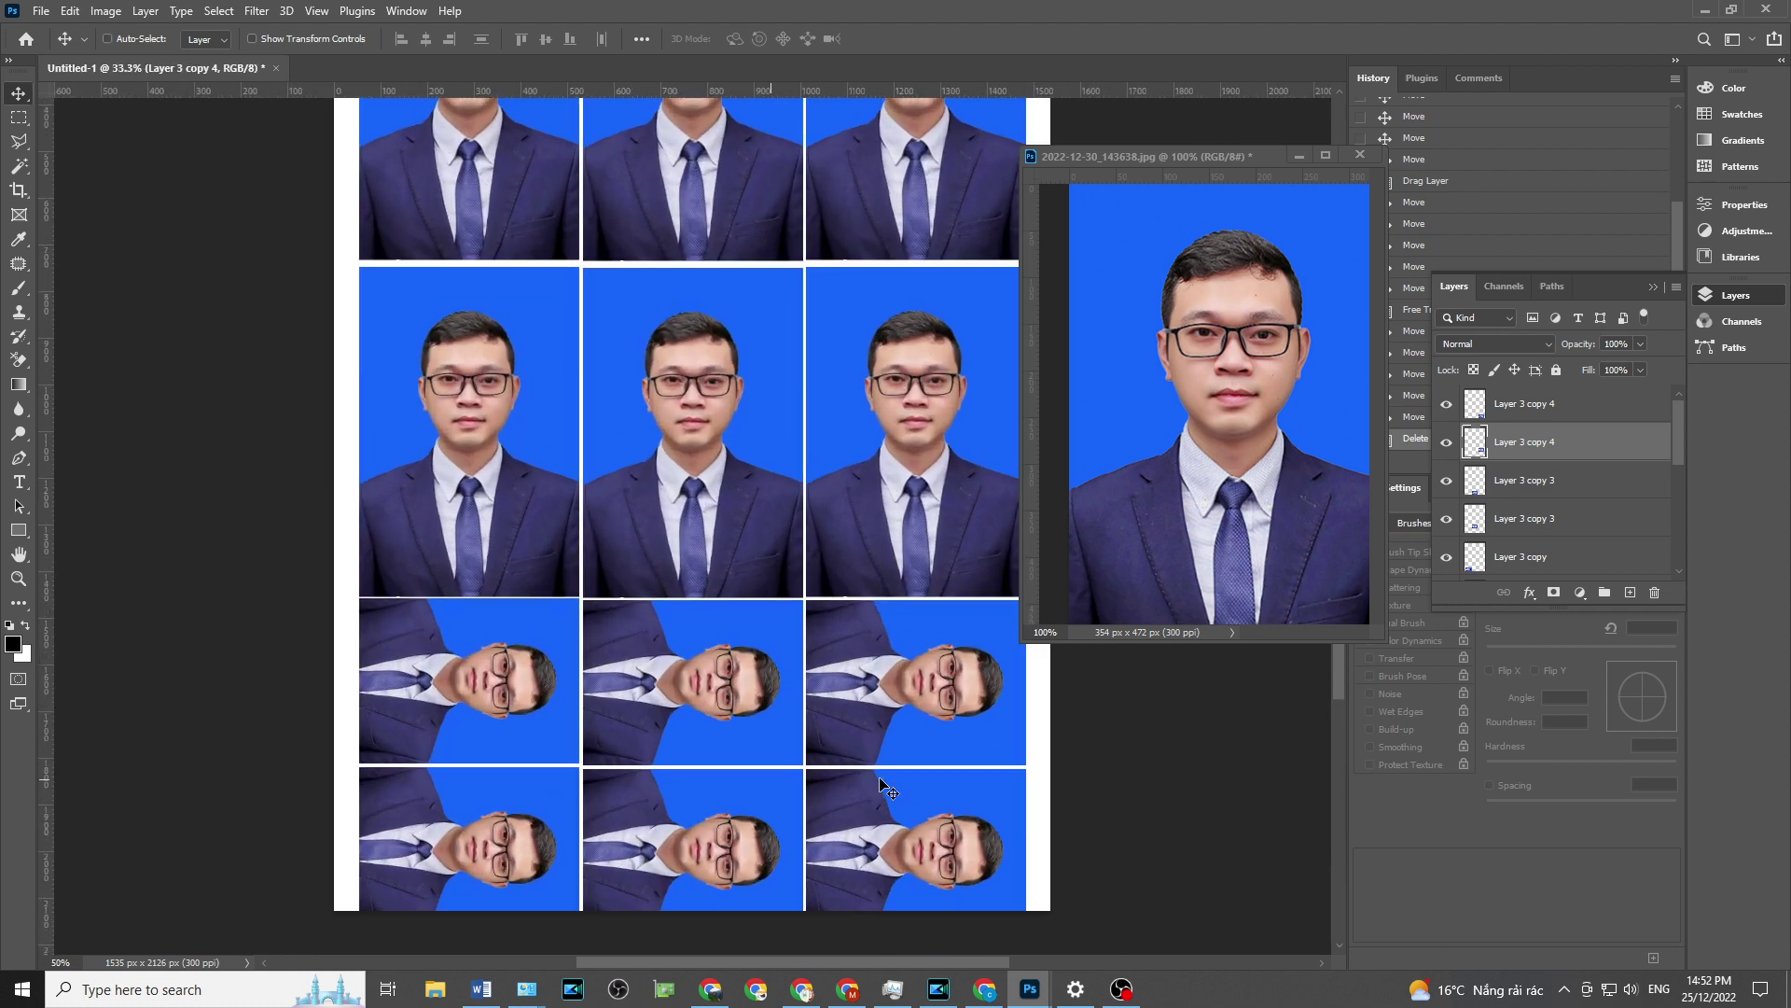
key("ctrl+minus")
left_click(700, 284, "ctrl")
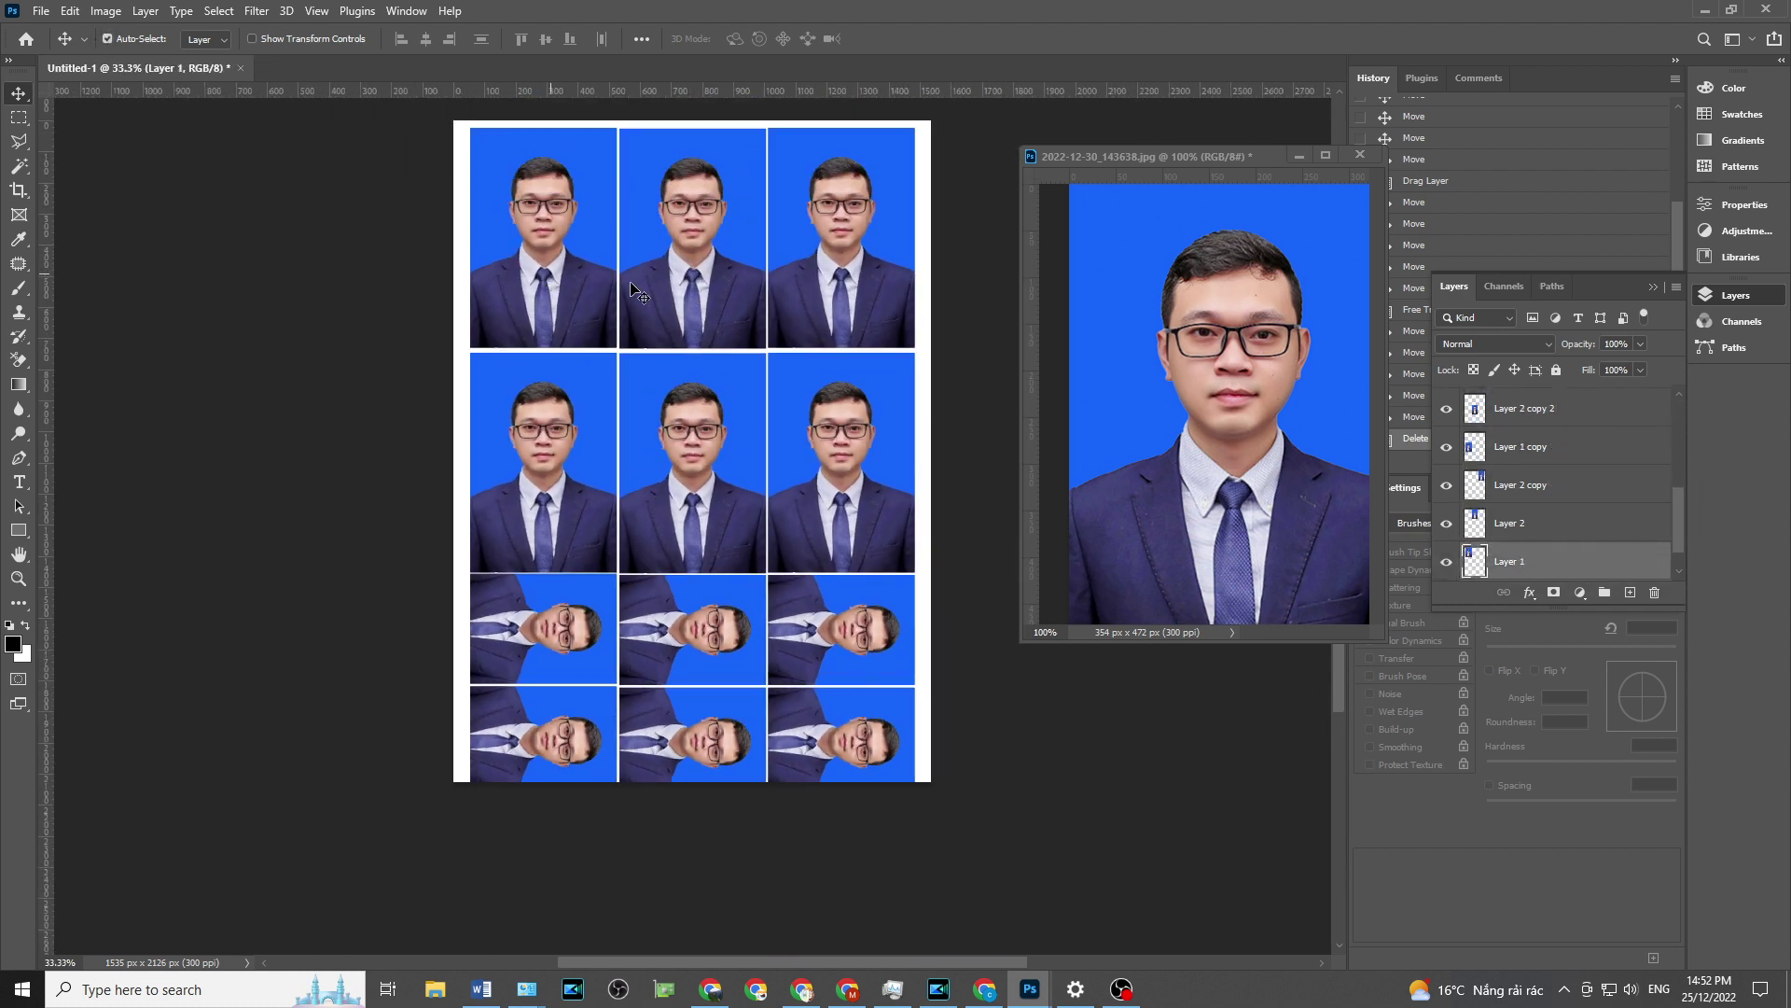
- Nudge the top-row photos down toward the second row
left_click(828, 296, "ctrl")
key("alt+shift+bracketleft")
key("alt+shift+bracketleft")
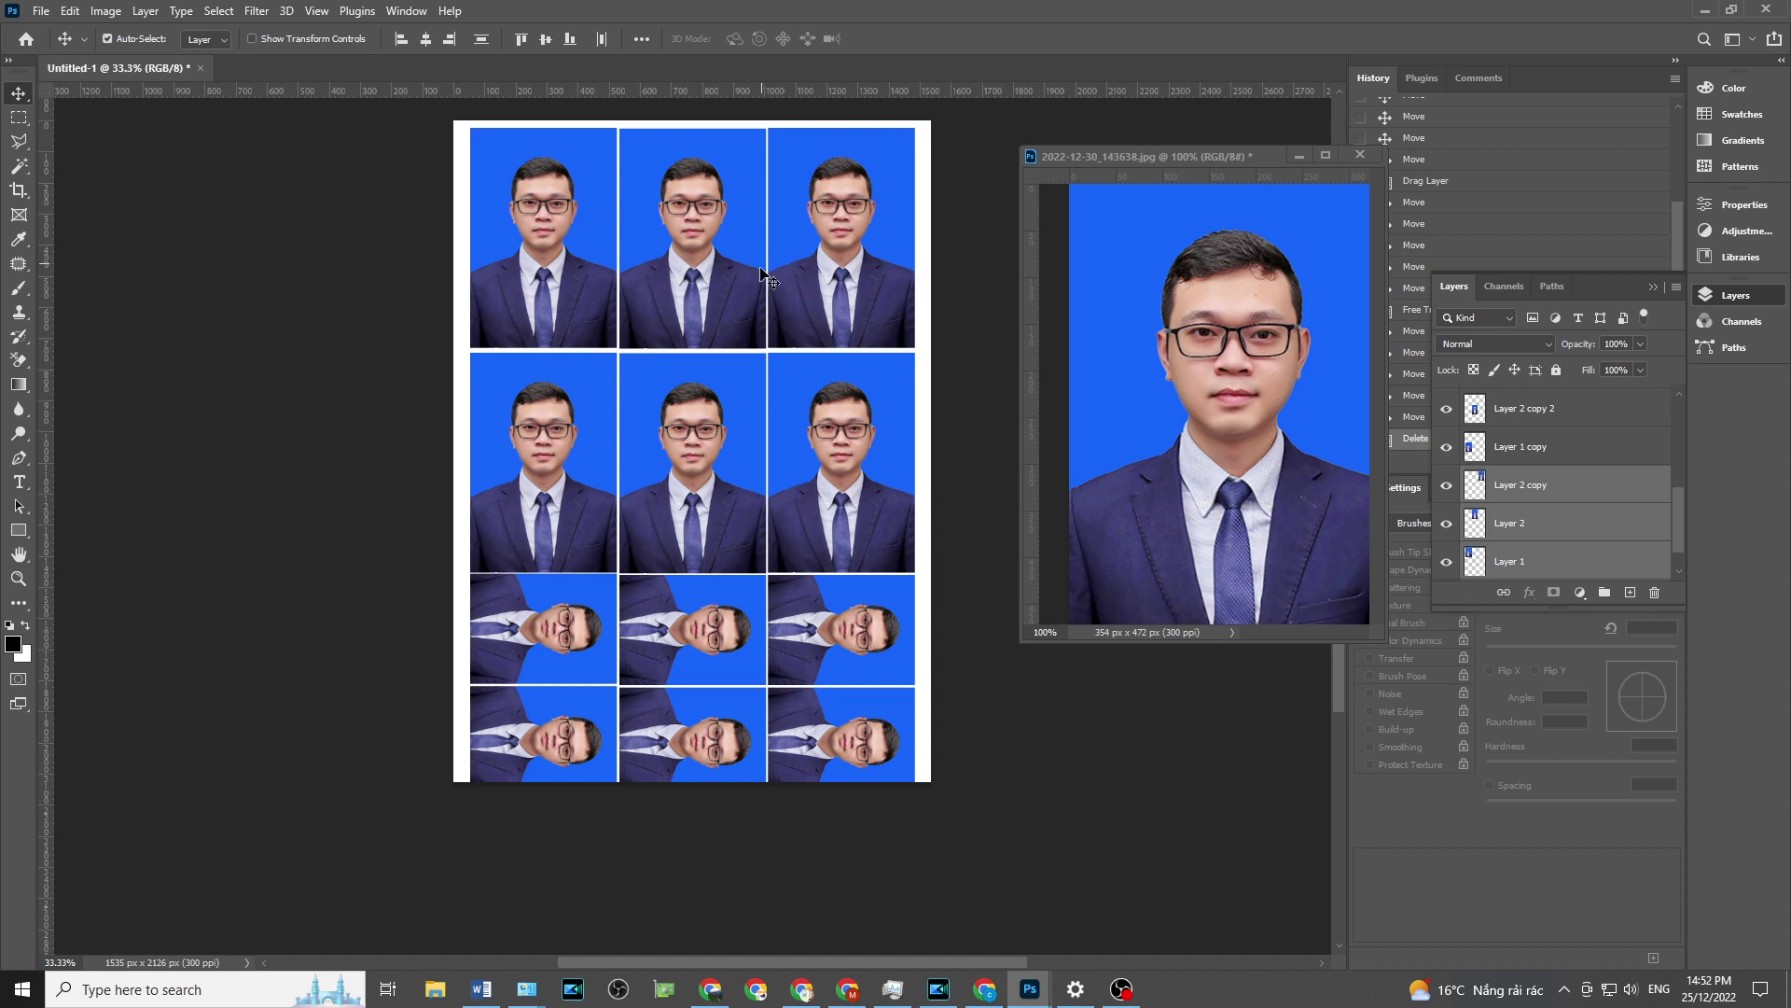
key("ctrl+plus")
scroll(754, 312, "up", 3)
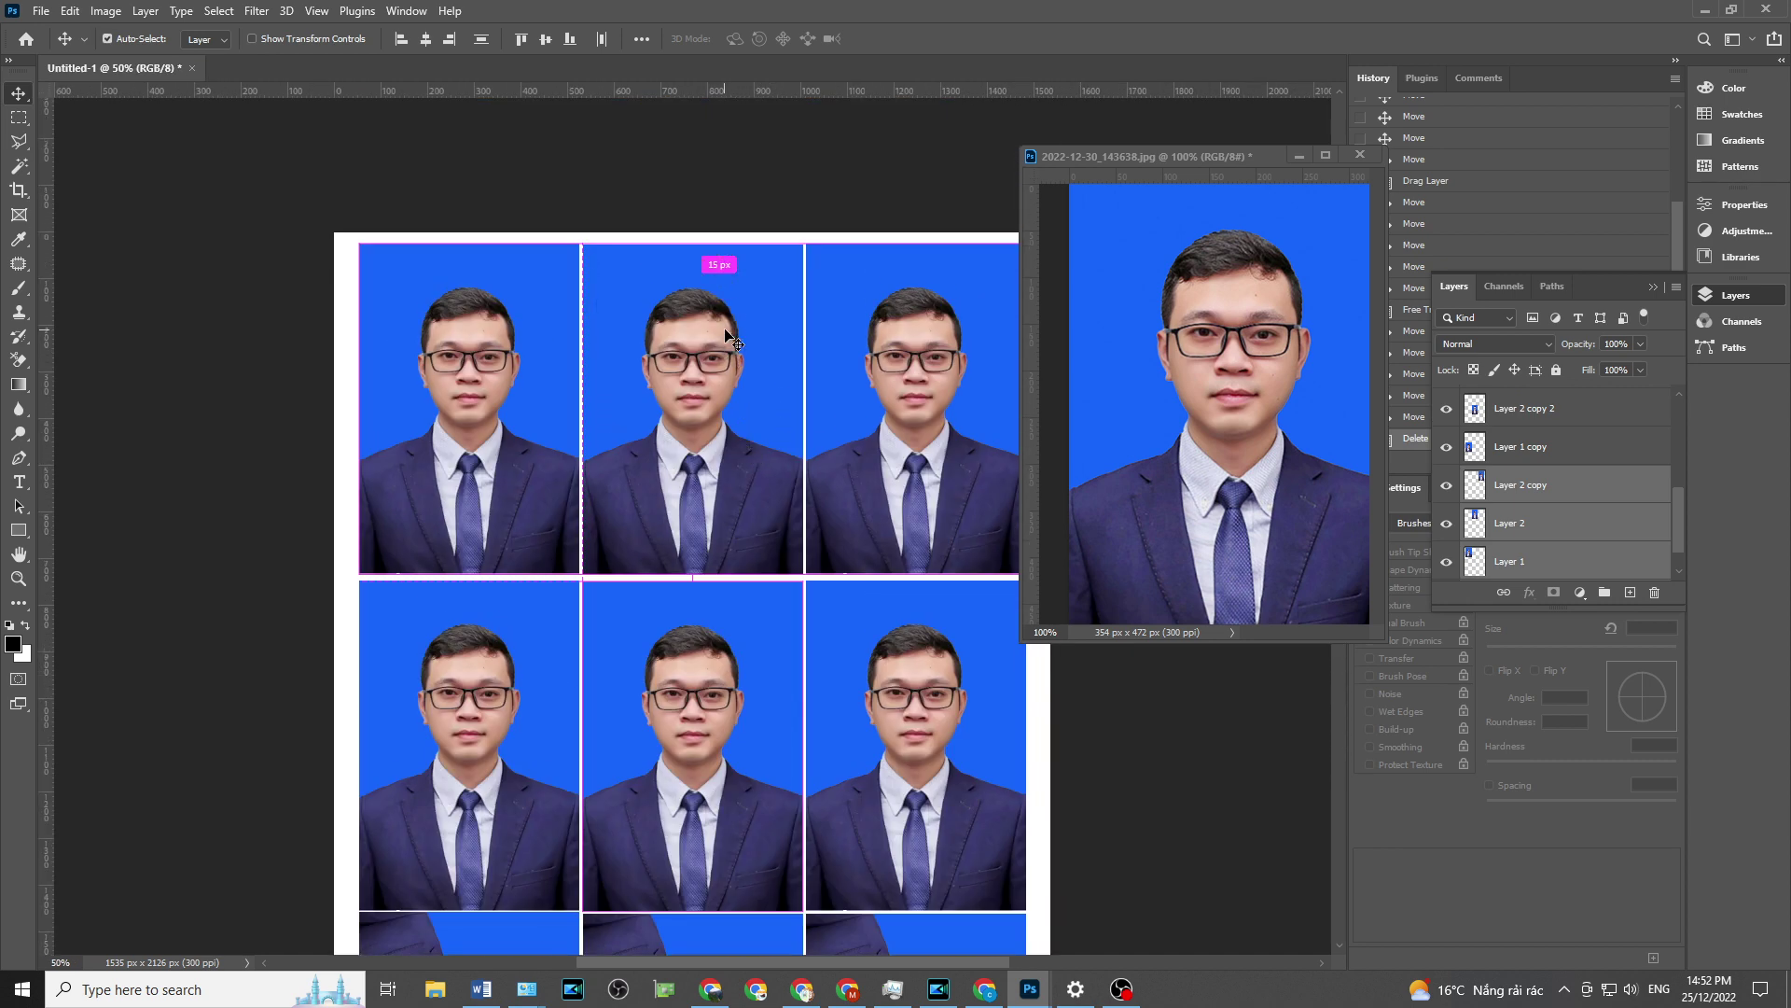
key("ctrl+plus")
key("ctrl+plus")
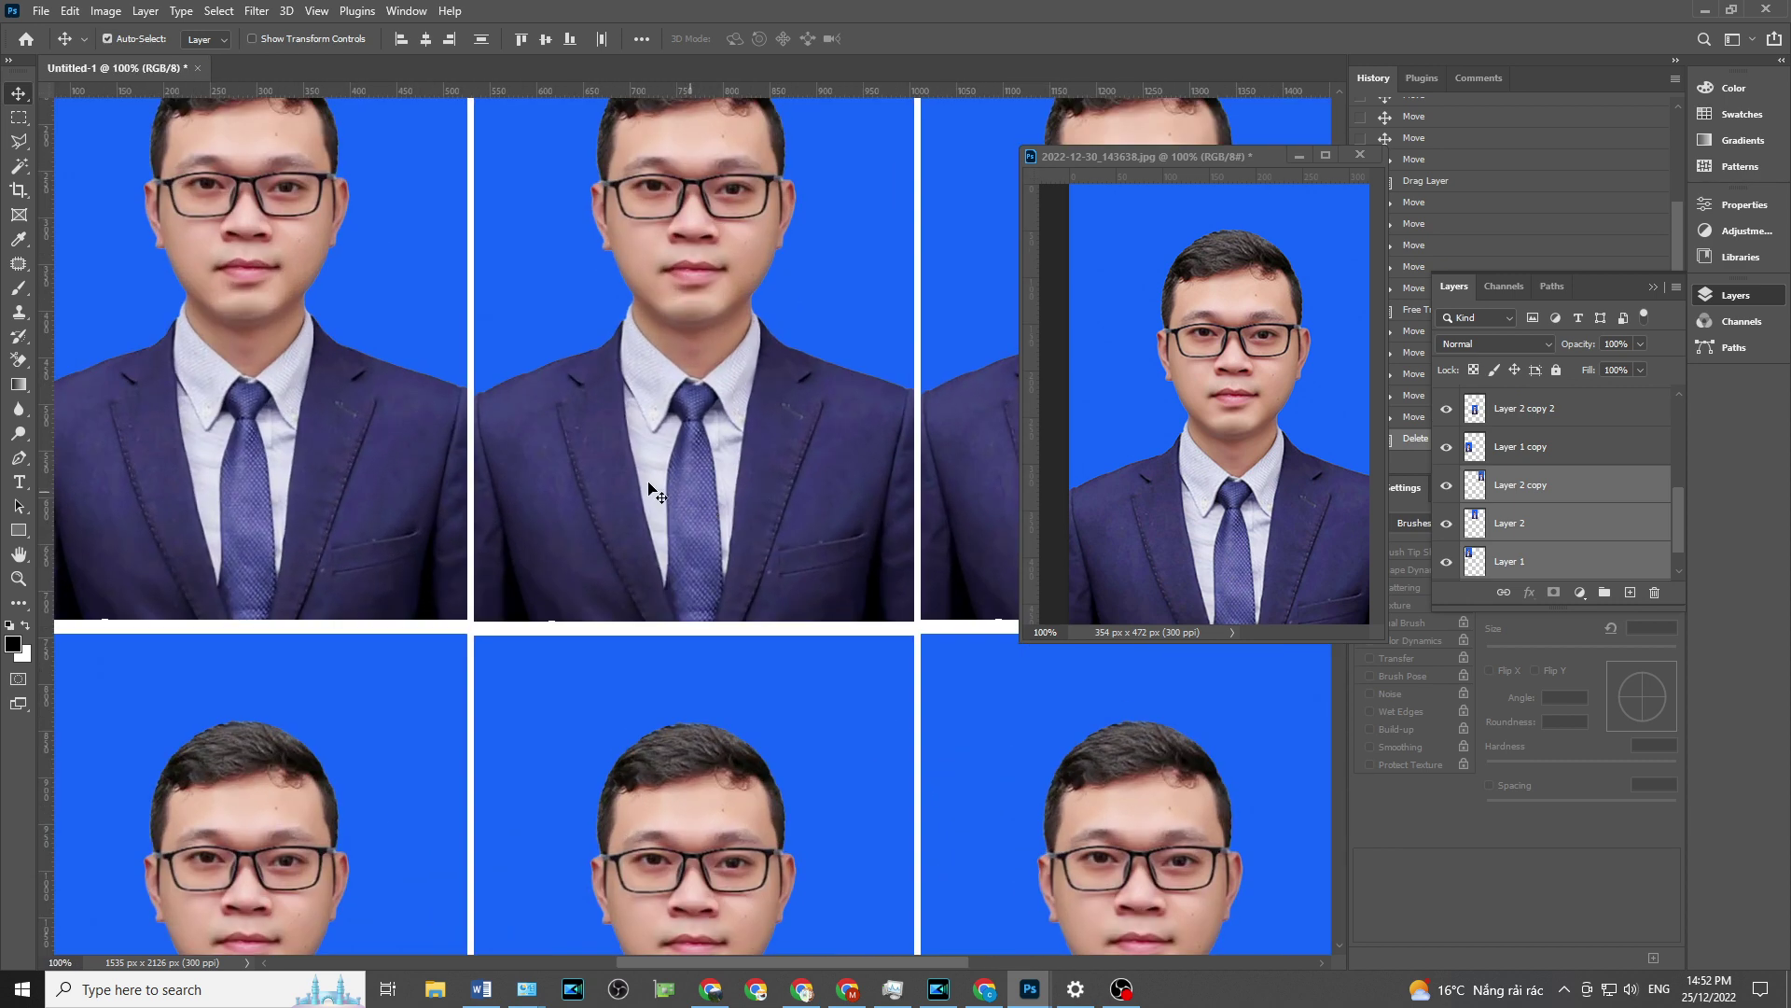
key("Down")
key("Down")
key("Down")
key("Down")
key("Down")
key("Down")
key("Down")
key("Down")
key("Down")
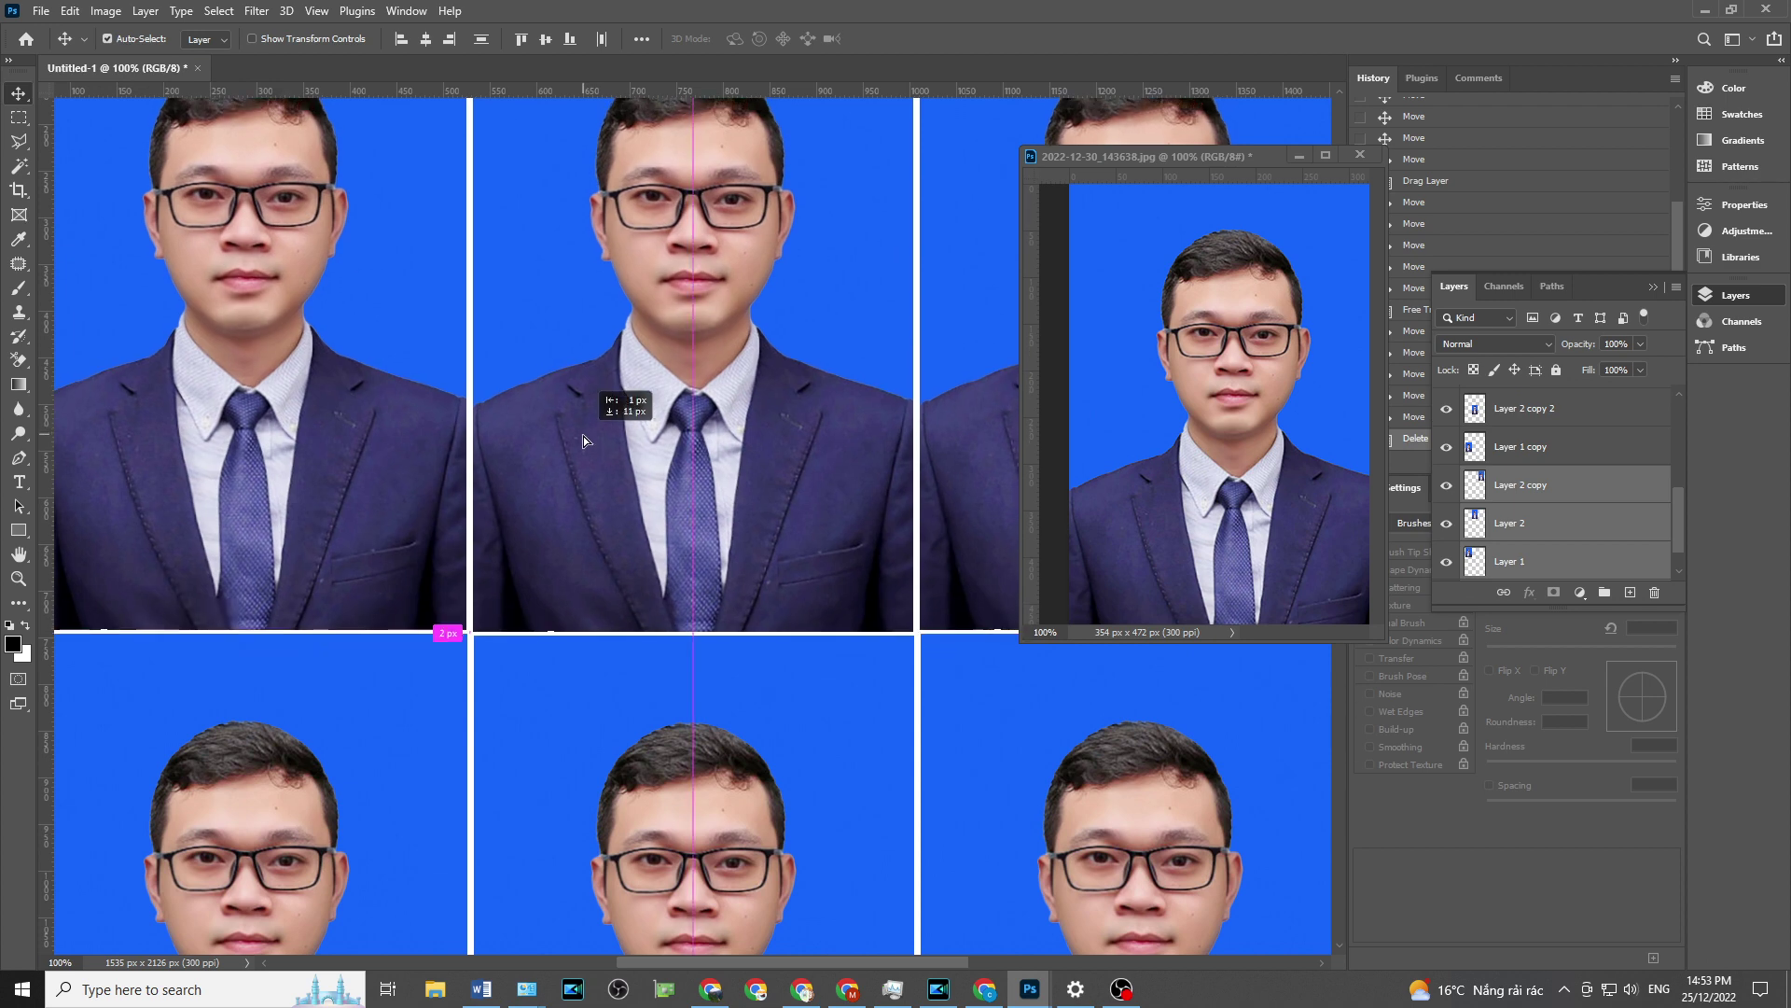
key("Down")
key("Down")
key("Down")
key("ctrl+minus")
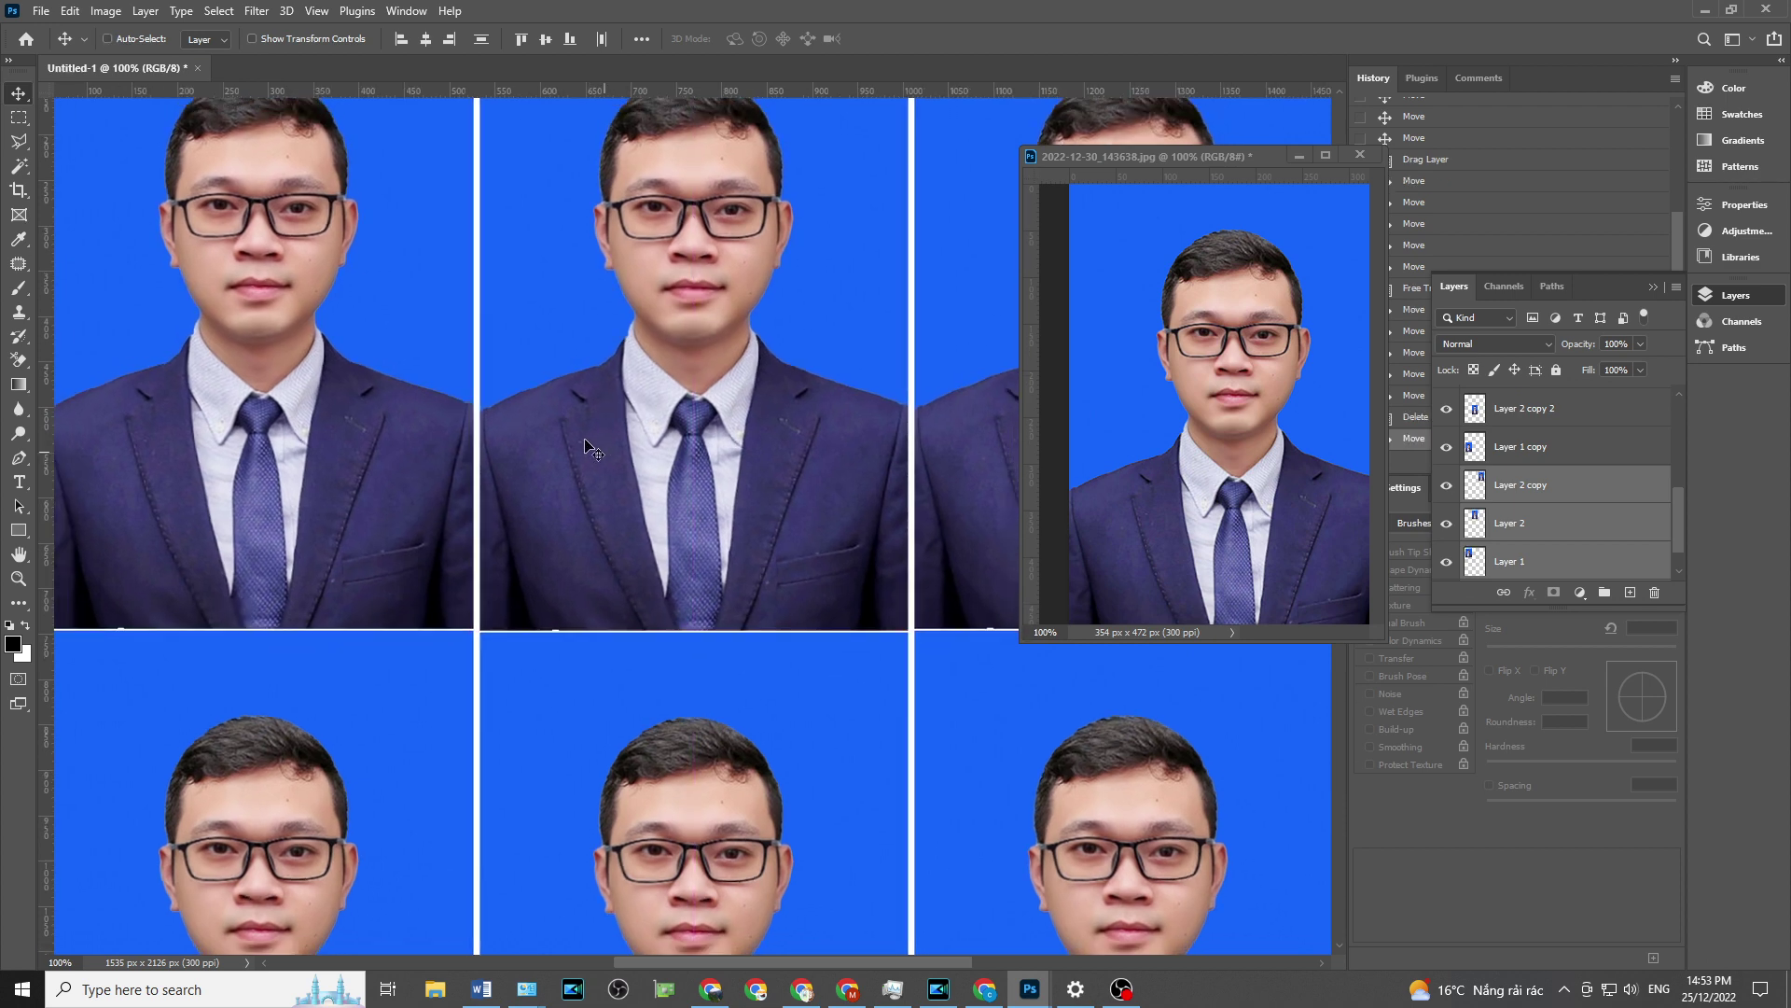
key("ctrl+minus")
key("ctrl+minus")
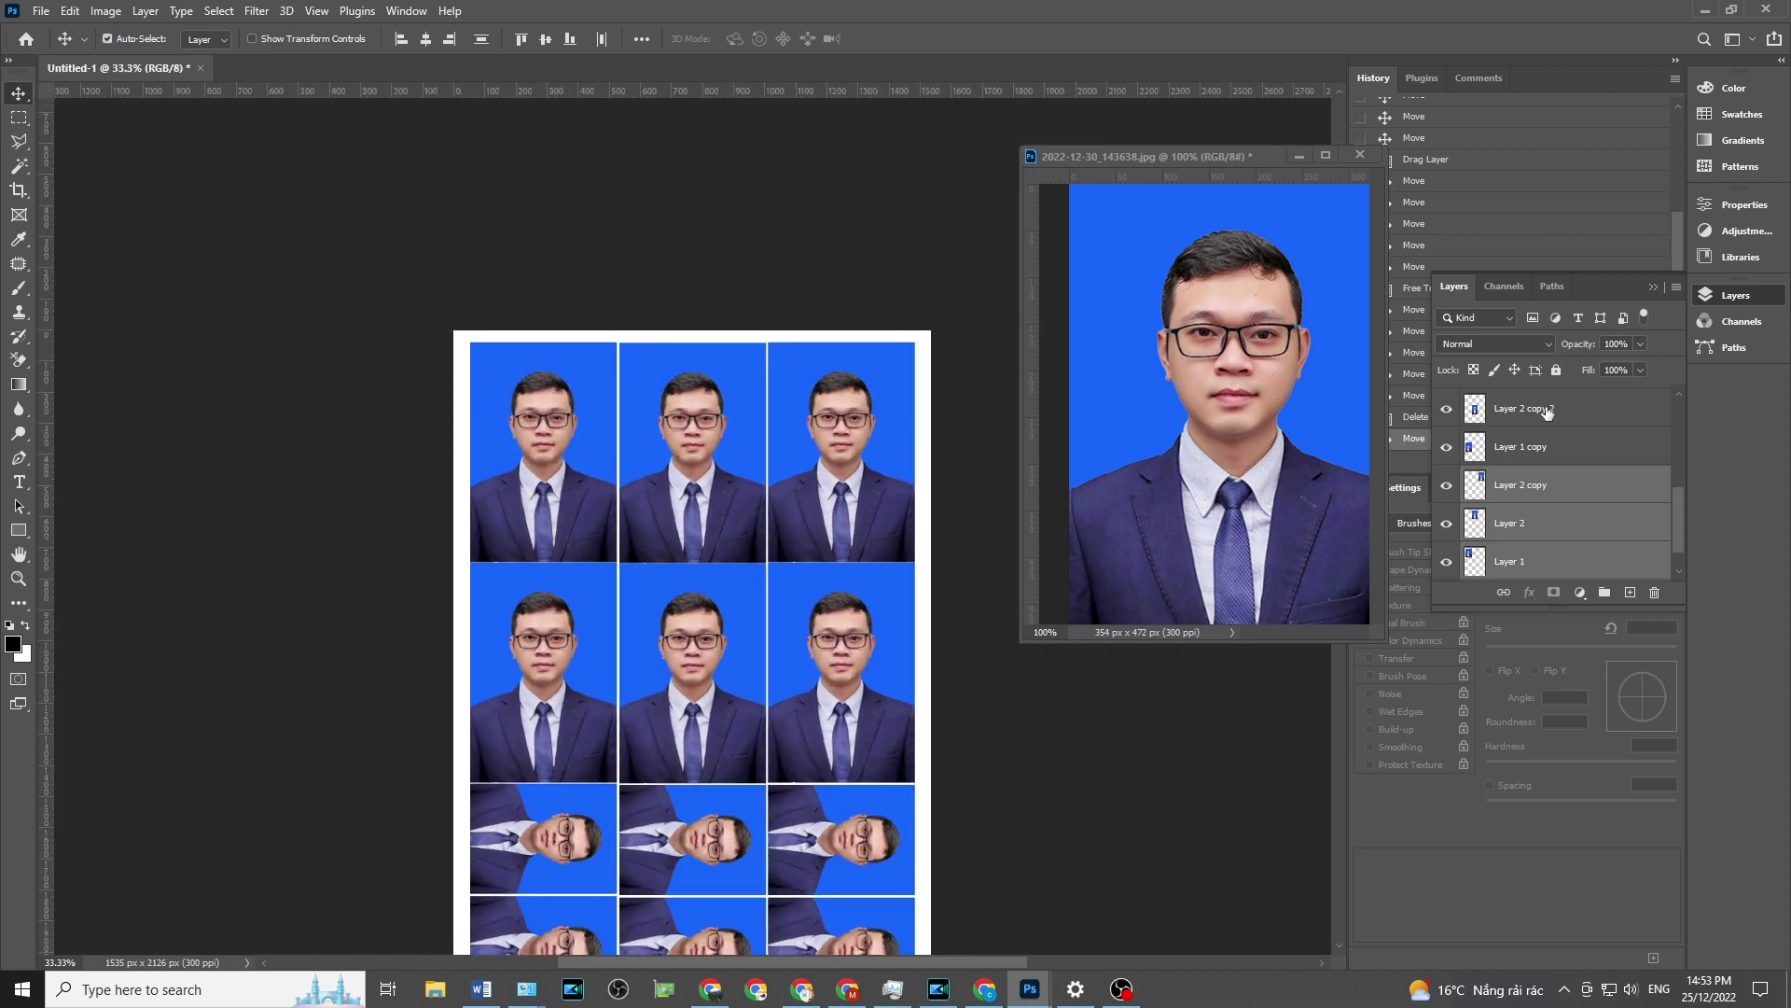
- Select every photo layer and shift the whole grid slightly
left_click(1544, 411)
scroll(1586, 559, "up", 5)
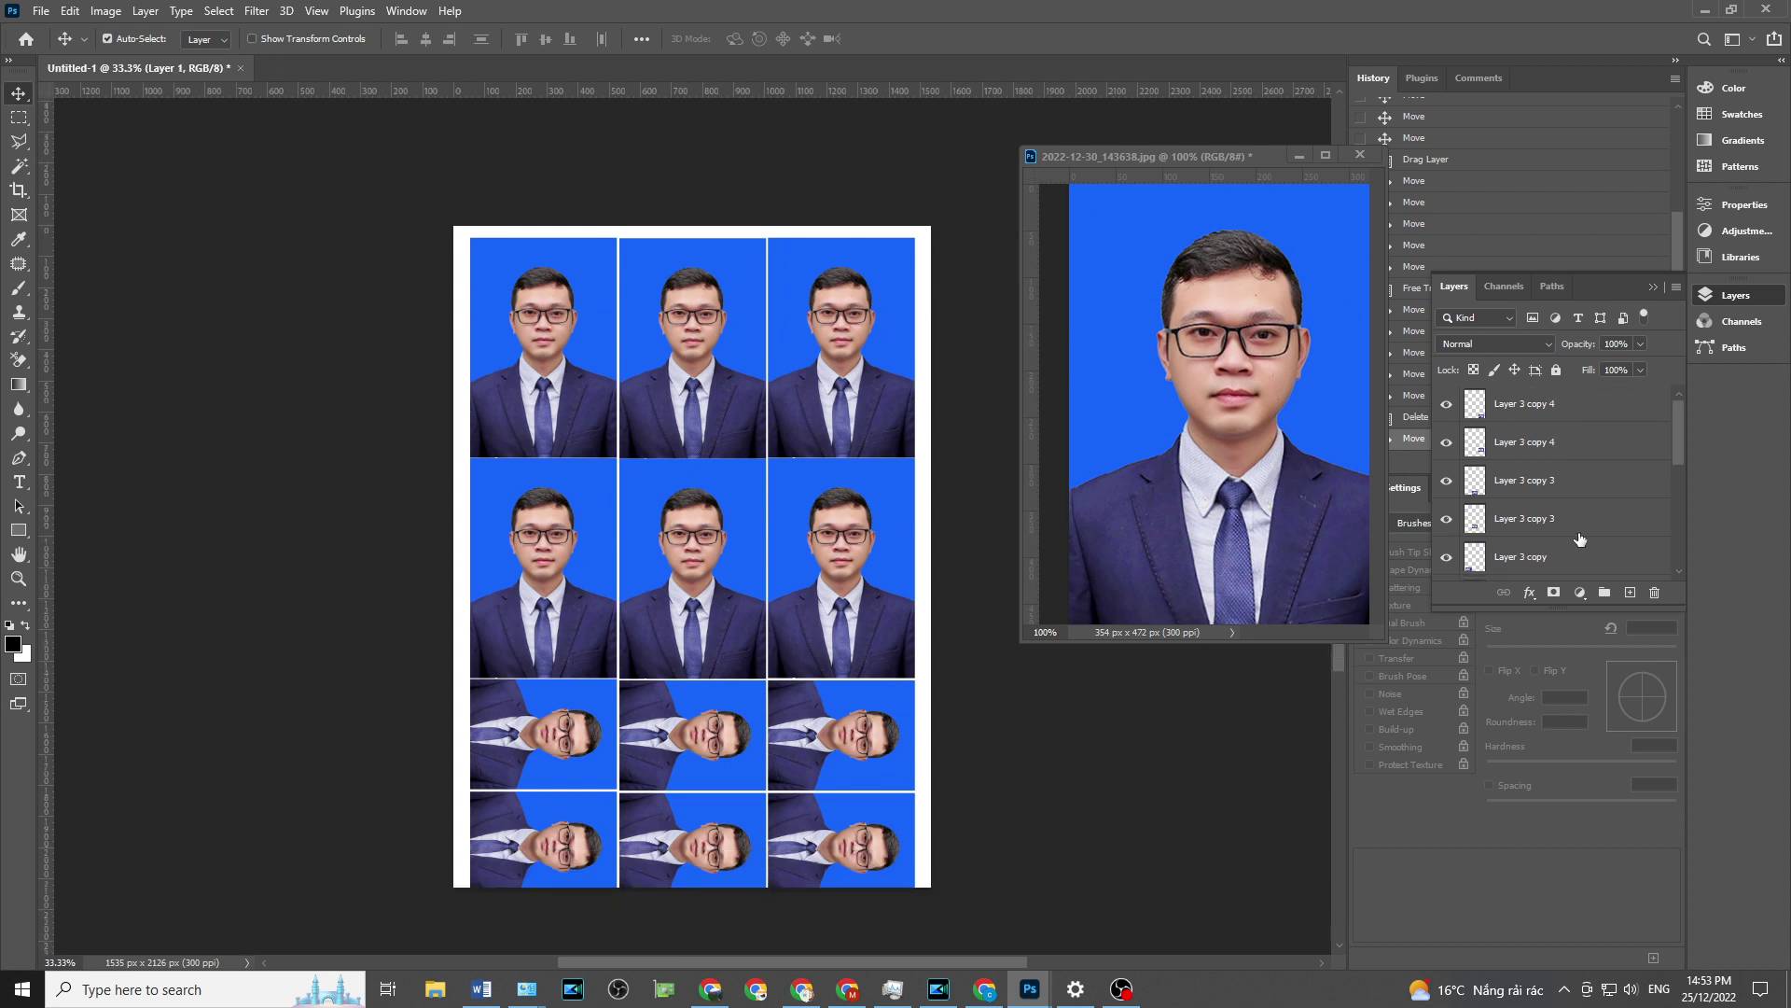
left_click(1562, 415, "shift")
left_click_drag(651, 363, 649, 358)
- Open Canvas Size and switch its units to centimetres
left_click(105, 10)
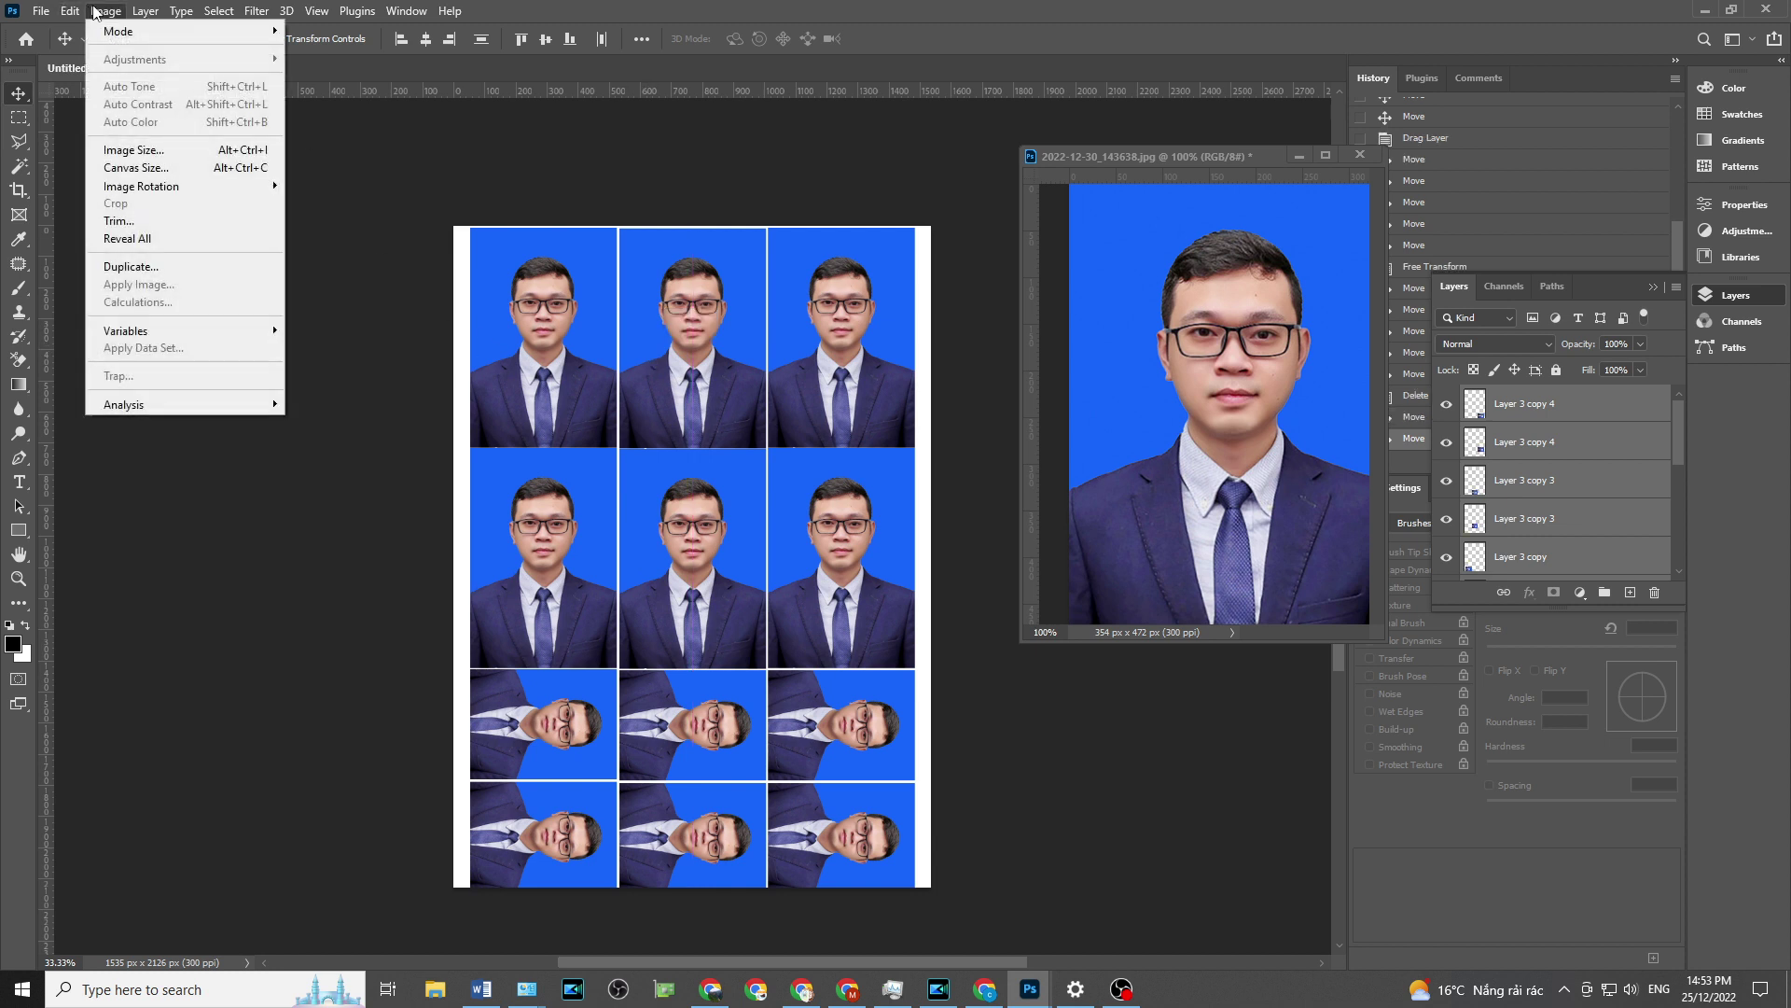
left_click(122, 166)
left_click(964, 345)
left_click(929, 381)
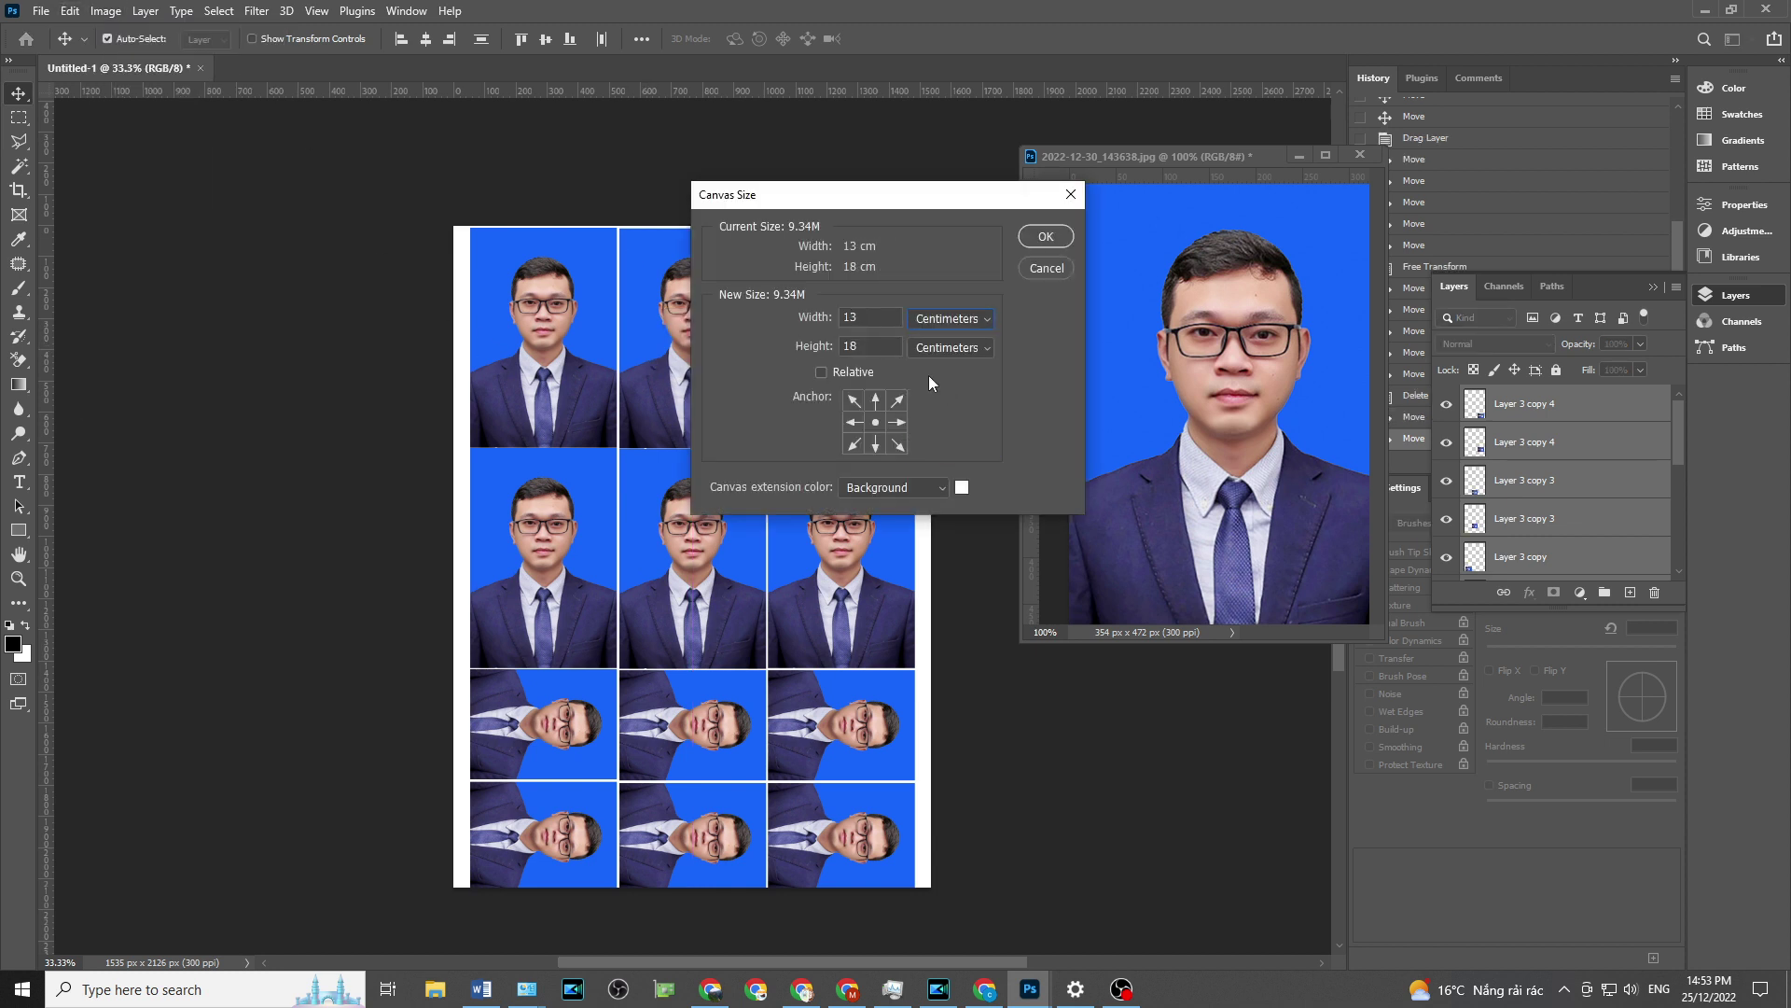
- Make the sheet 19 cm tall and reposition the photo grid on it
type("19")
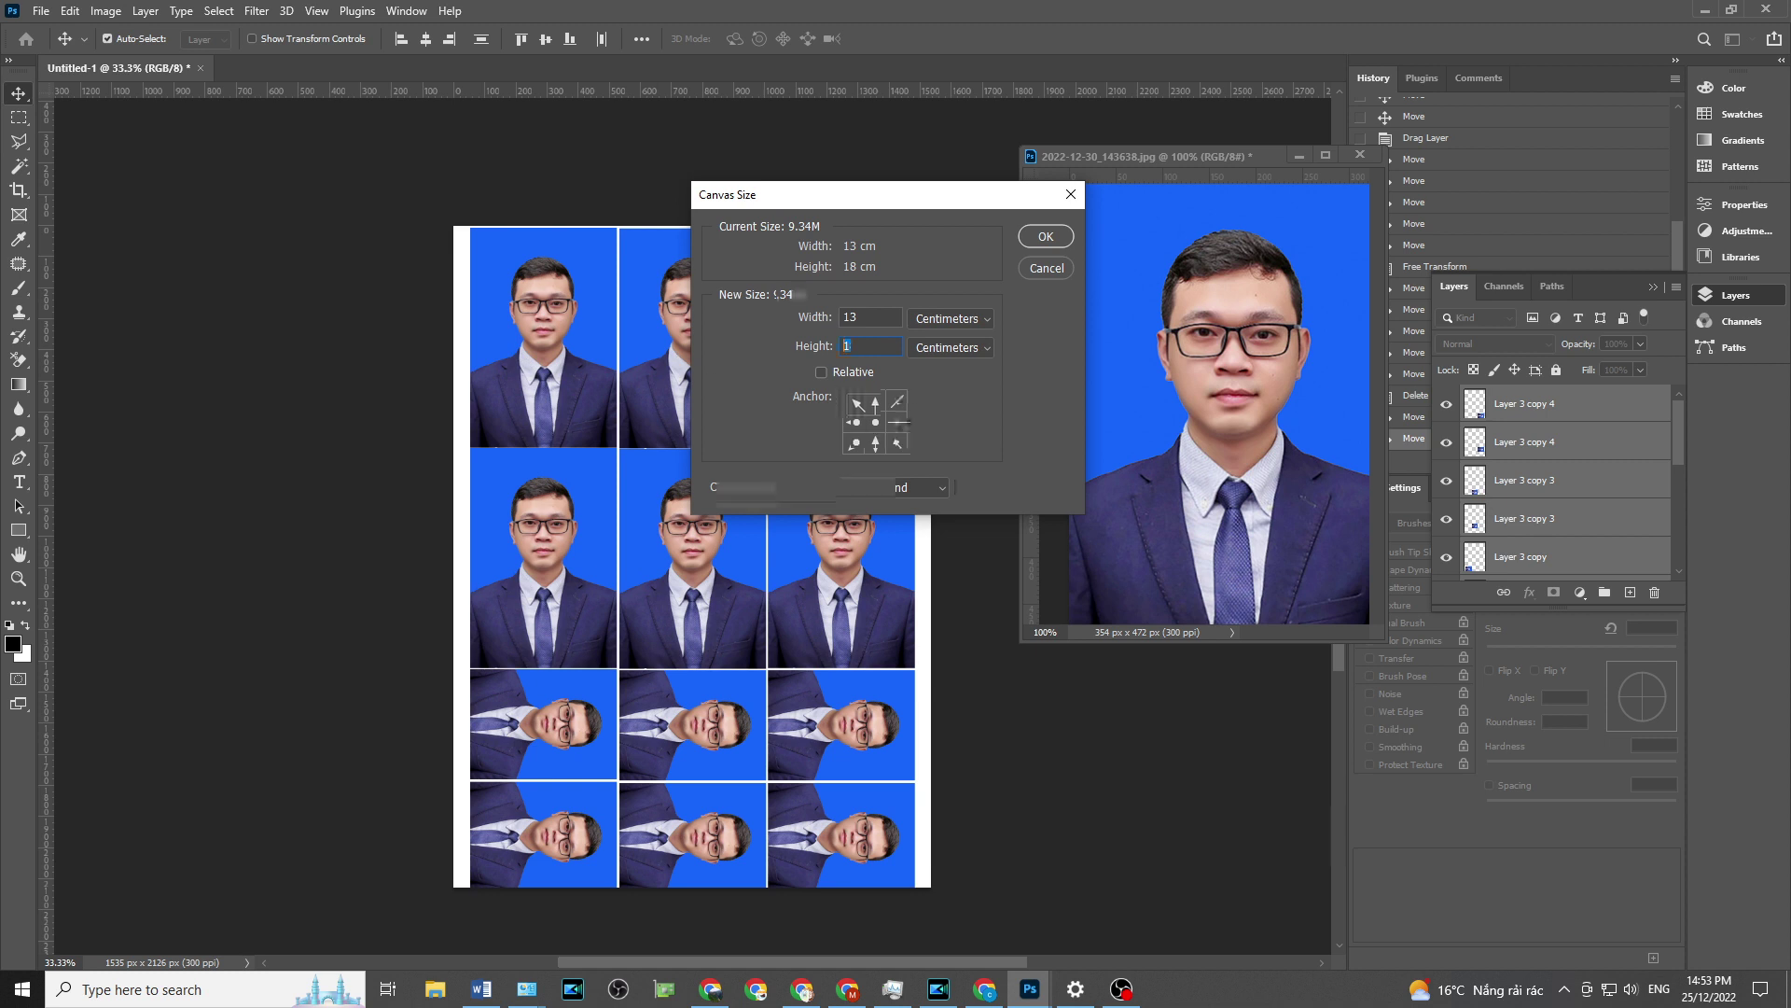
left_click(1043, 238)
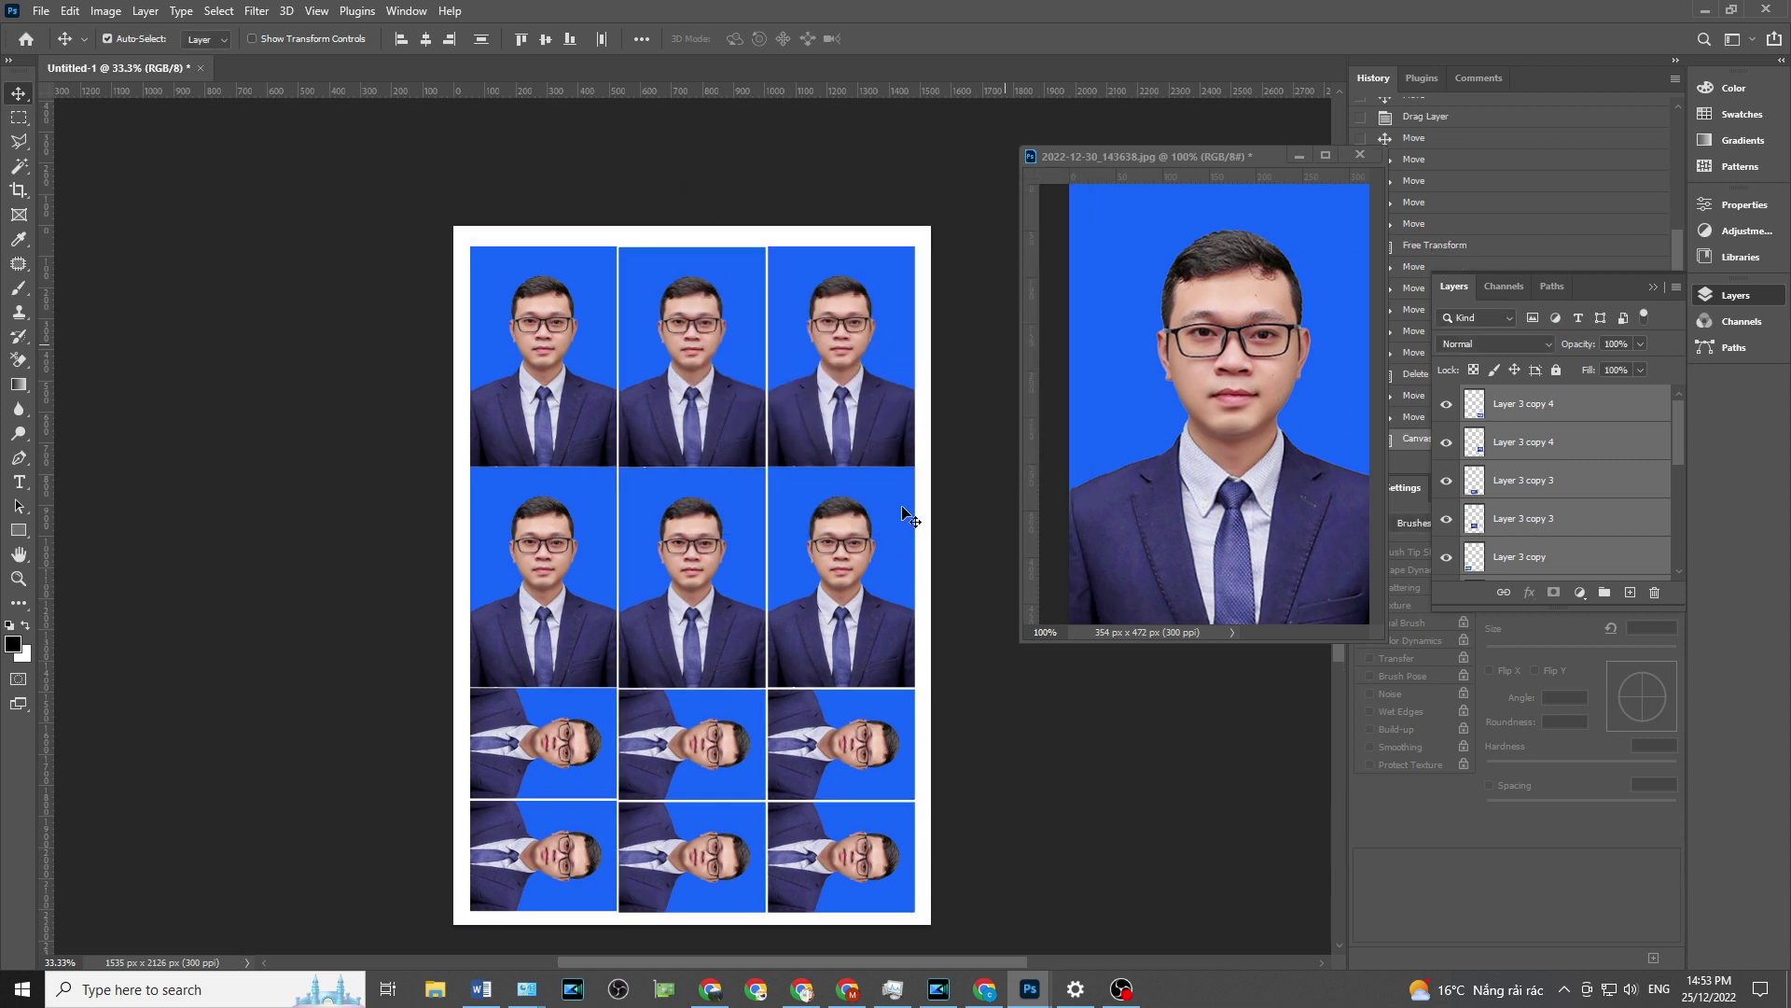
key("shift+Up")
key("shift+Up")
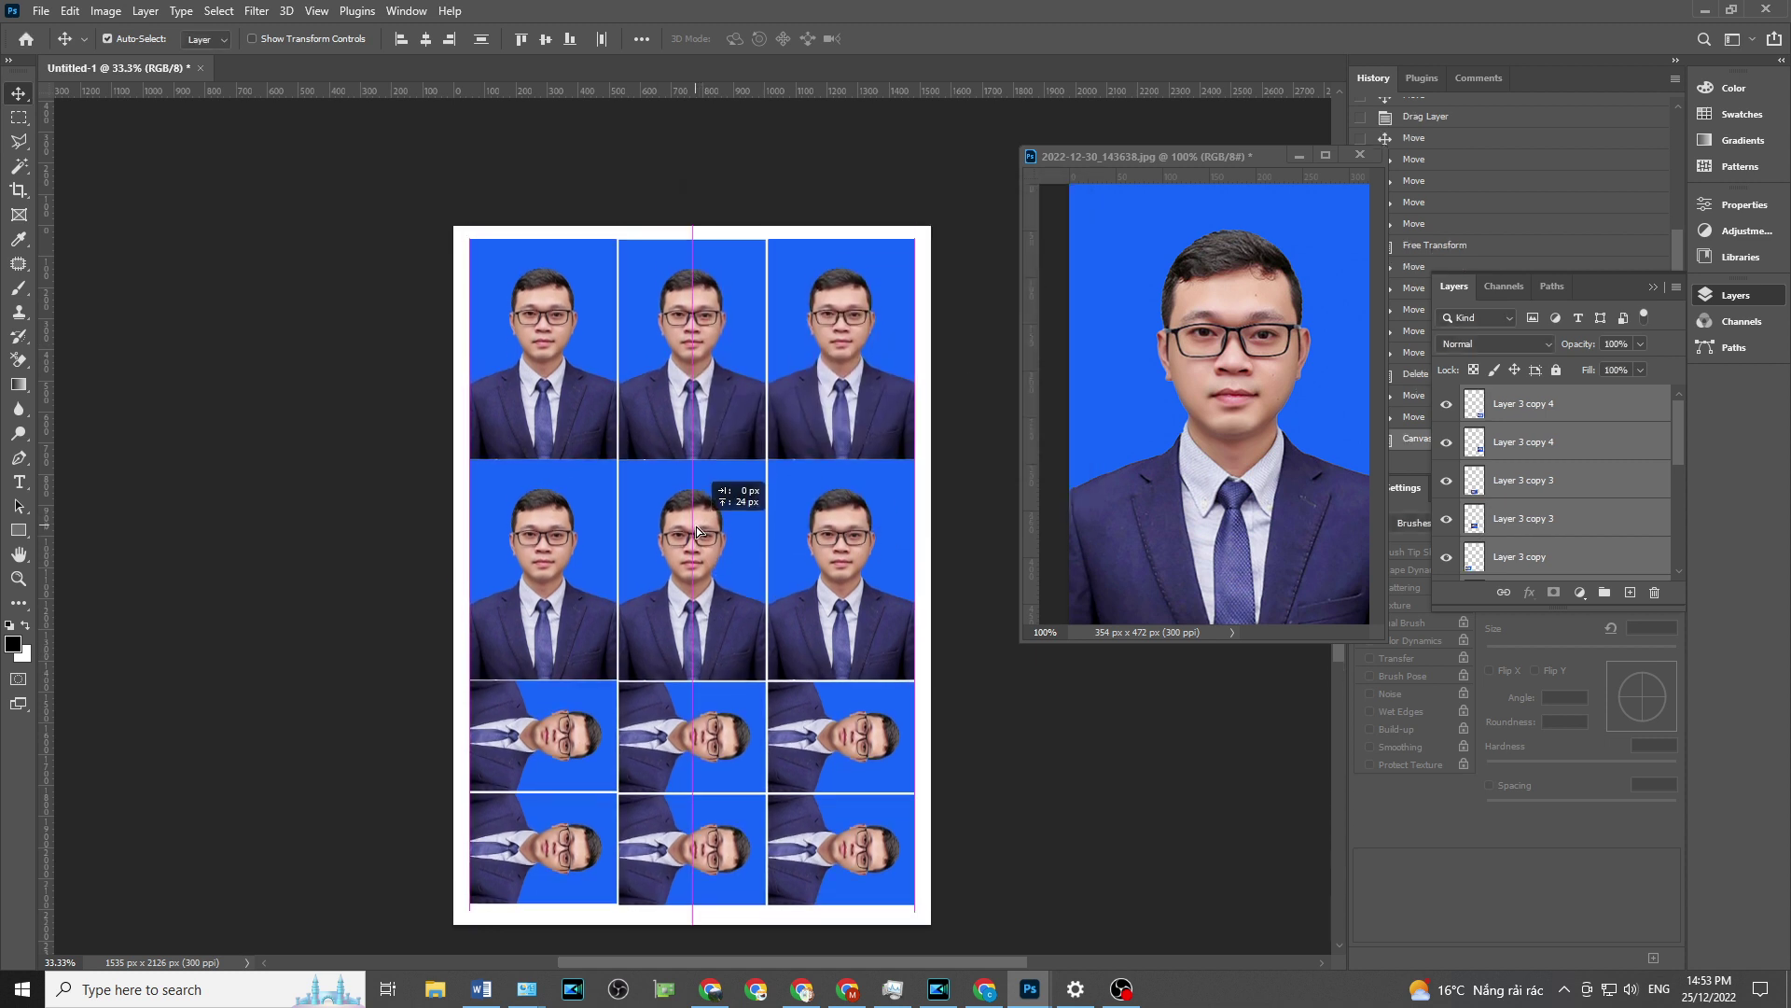
left_click_drag(696, 530, 743, 582)
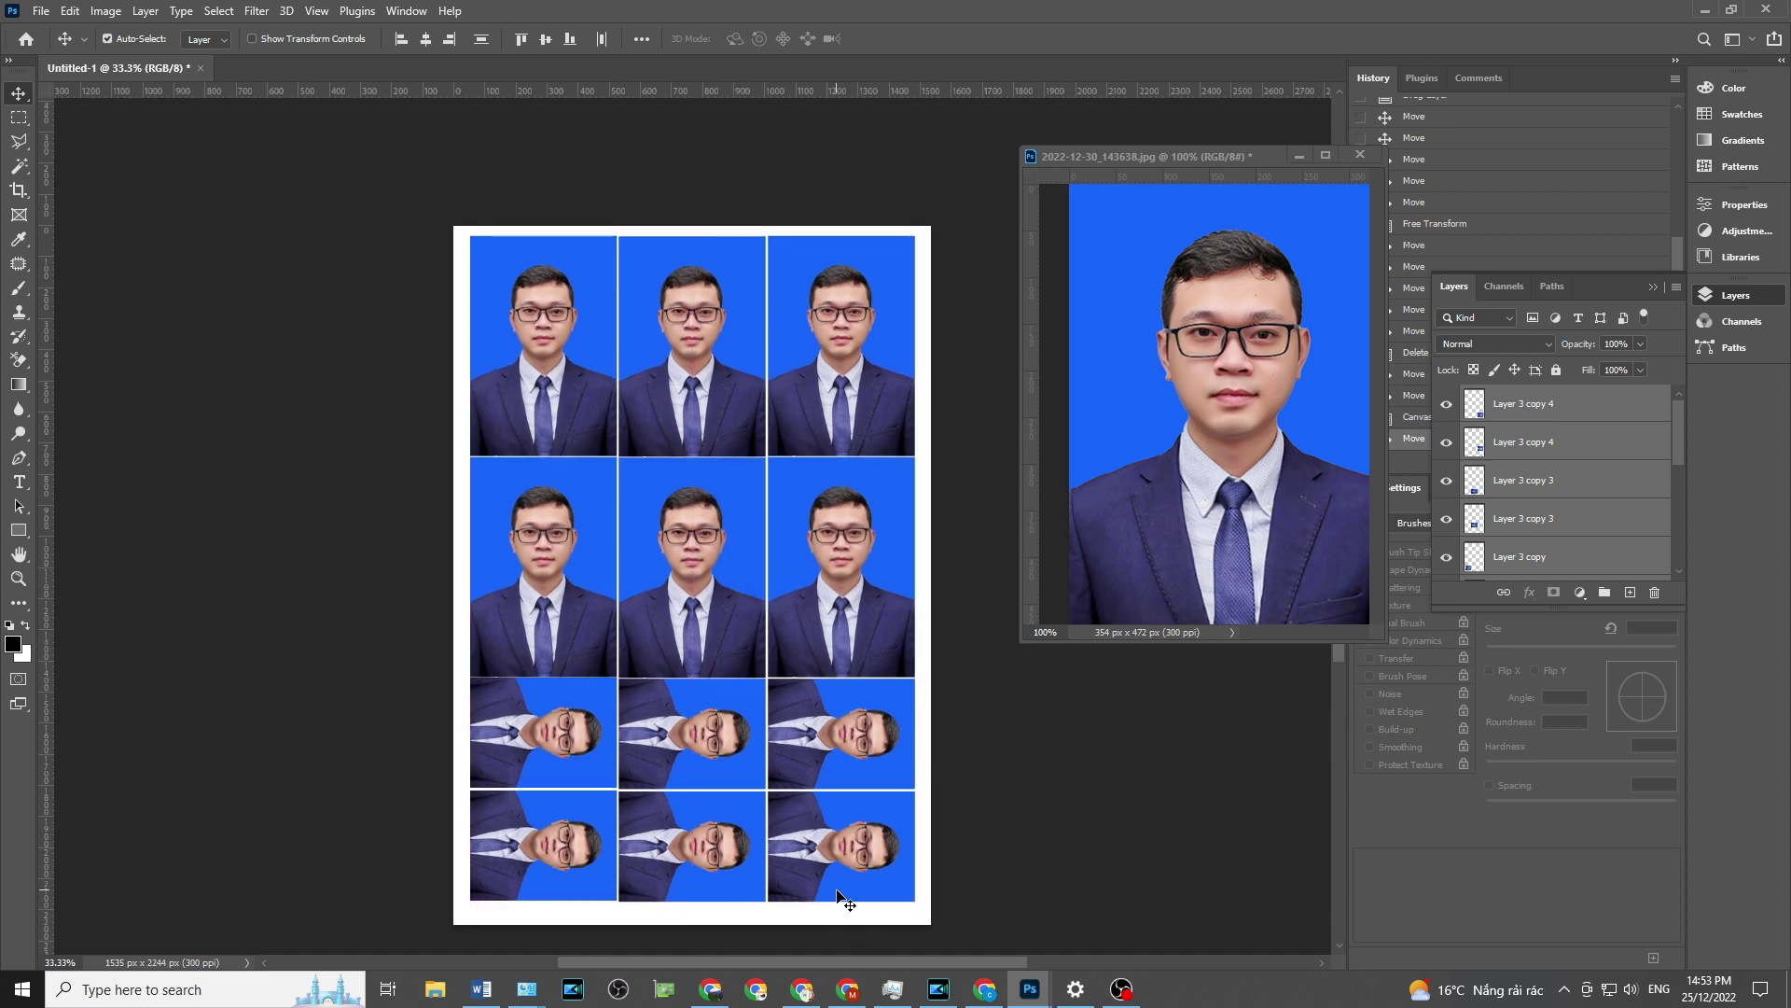
- Delete the bottom-right and middle-right sideways photos from the sheet
key("ctrl+plus")
scroll(854, 821, "down", 2)
scroll(863, 754, "down", 3)
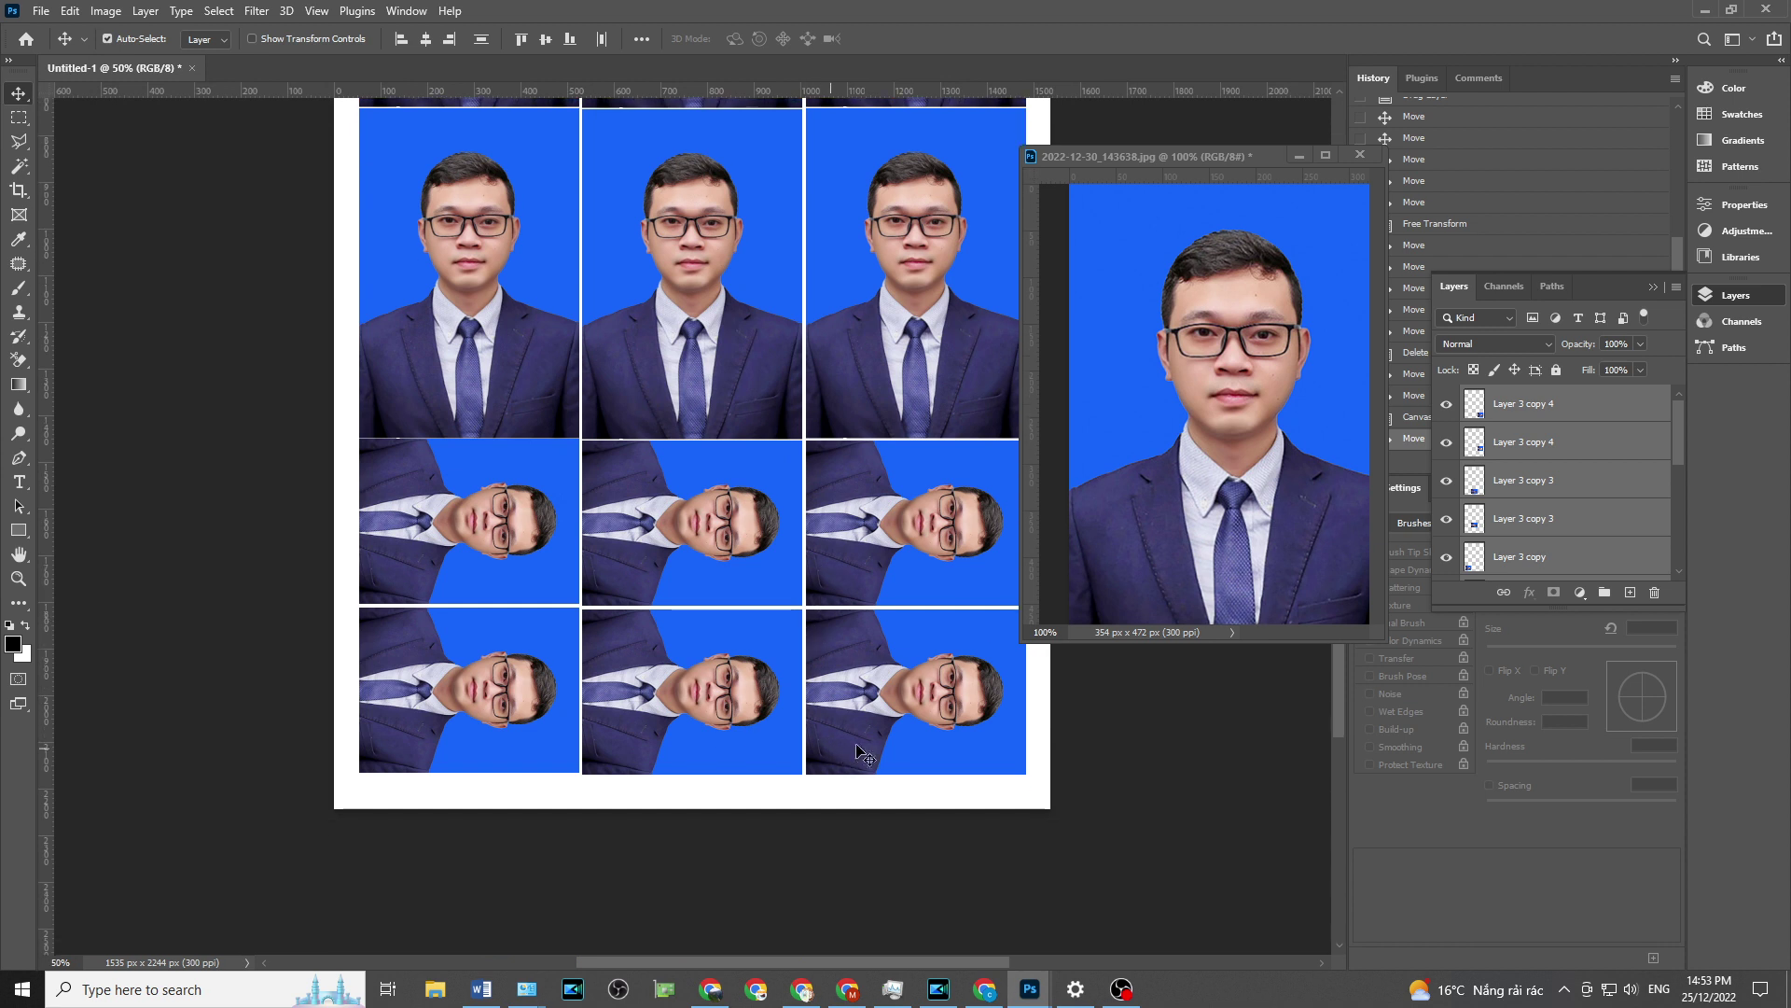
left_click(899, 616)
left_click(914, 332)
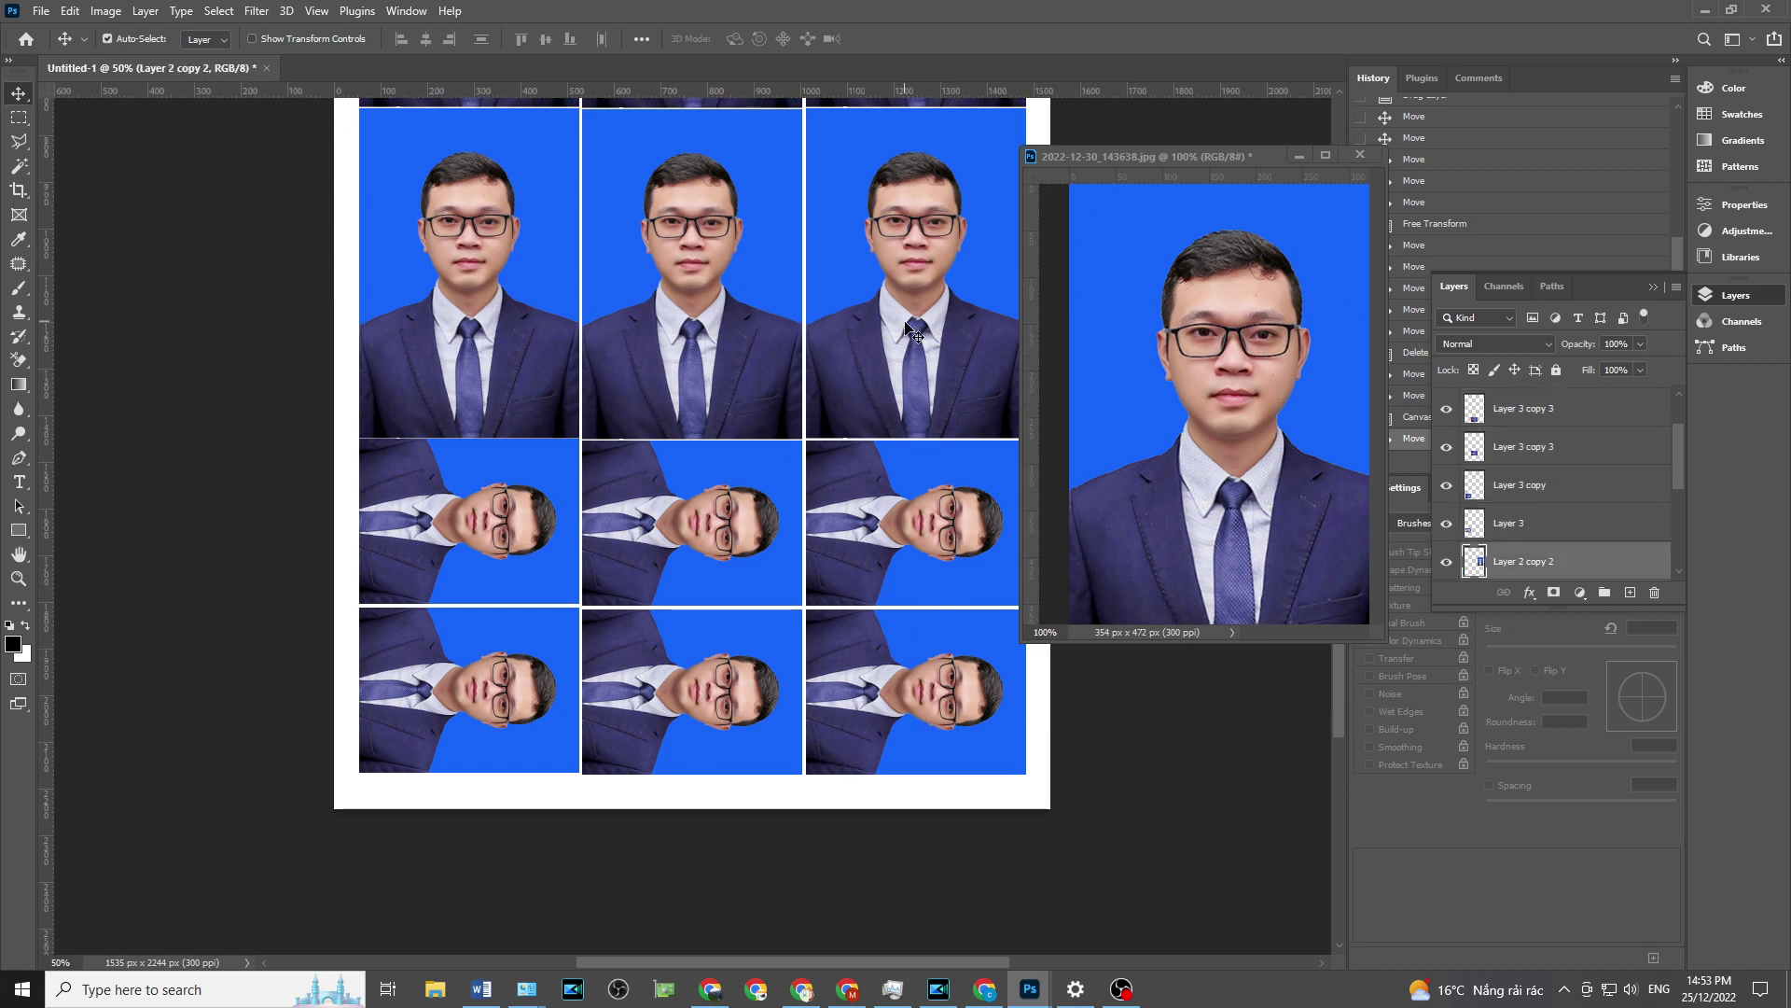
left_click(914, 331)
key("Delete")
key("ctrl+z")
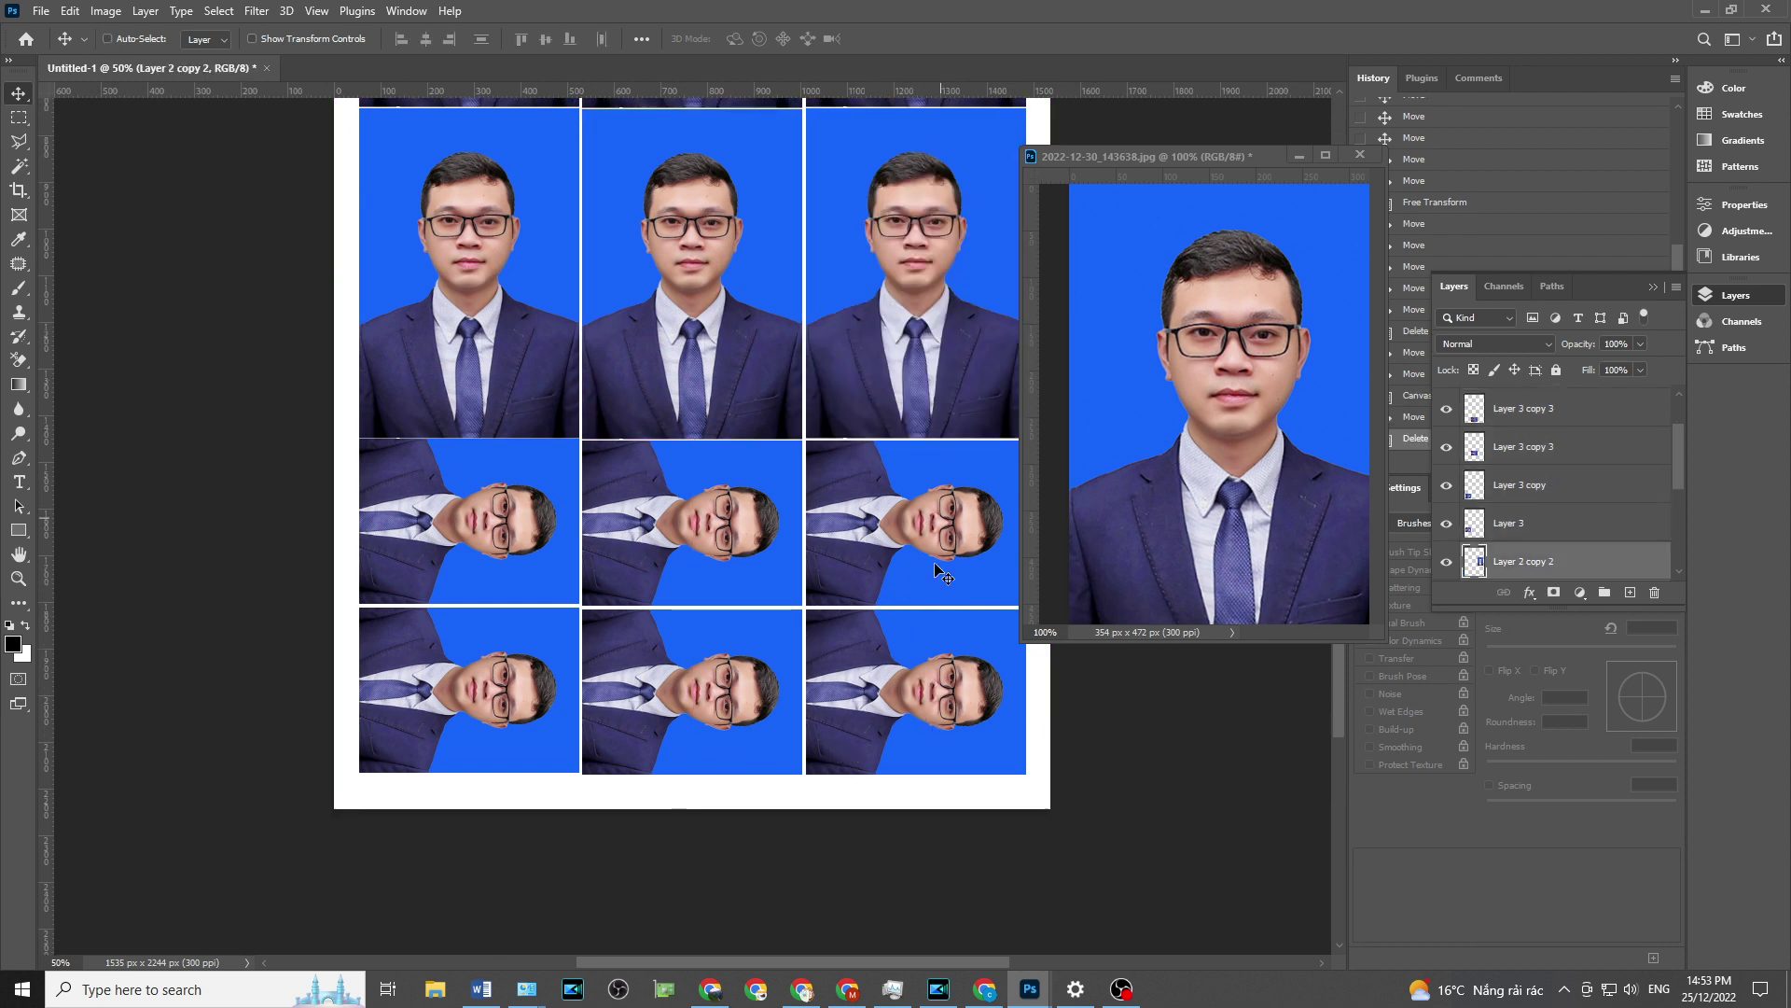
key("Delete")
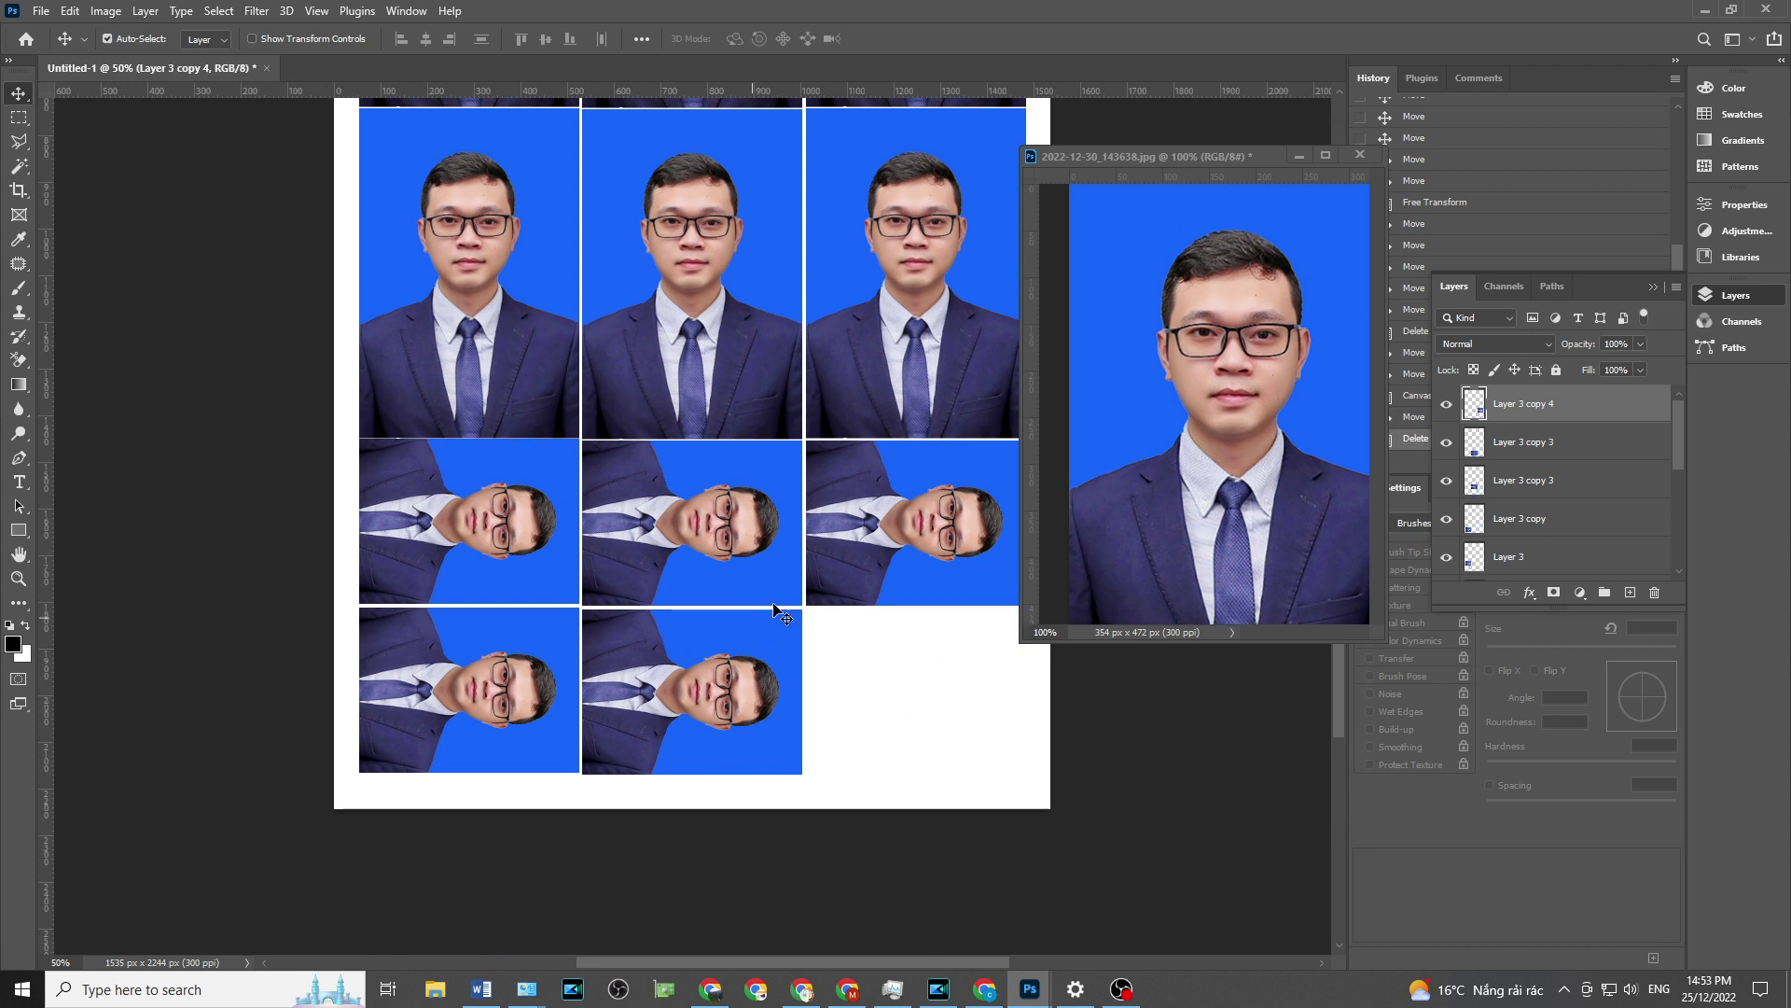
key("Delete")
- Crop the source portrait to a 2:3 upright ratio
left_click(1094, 303)
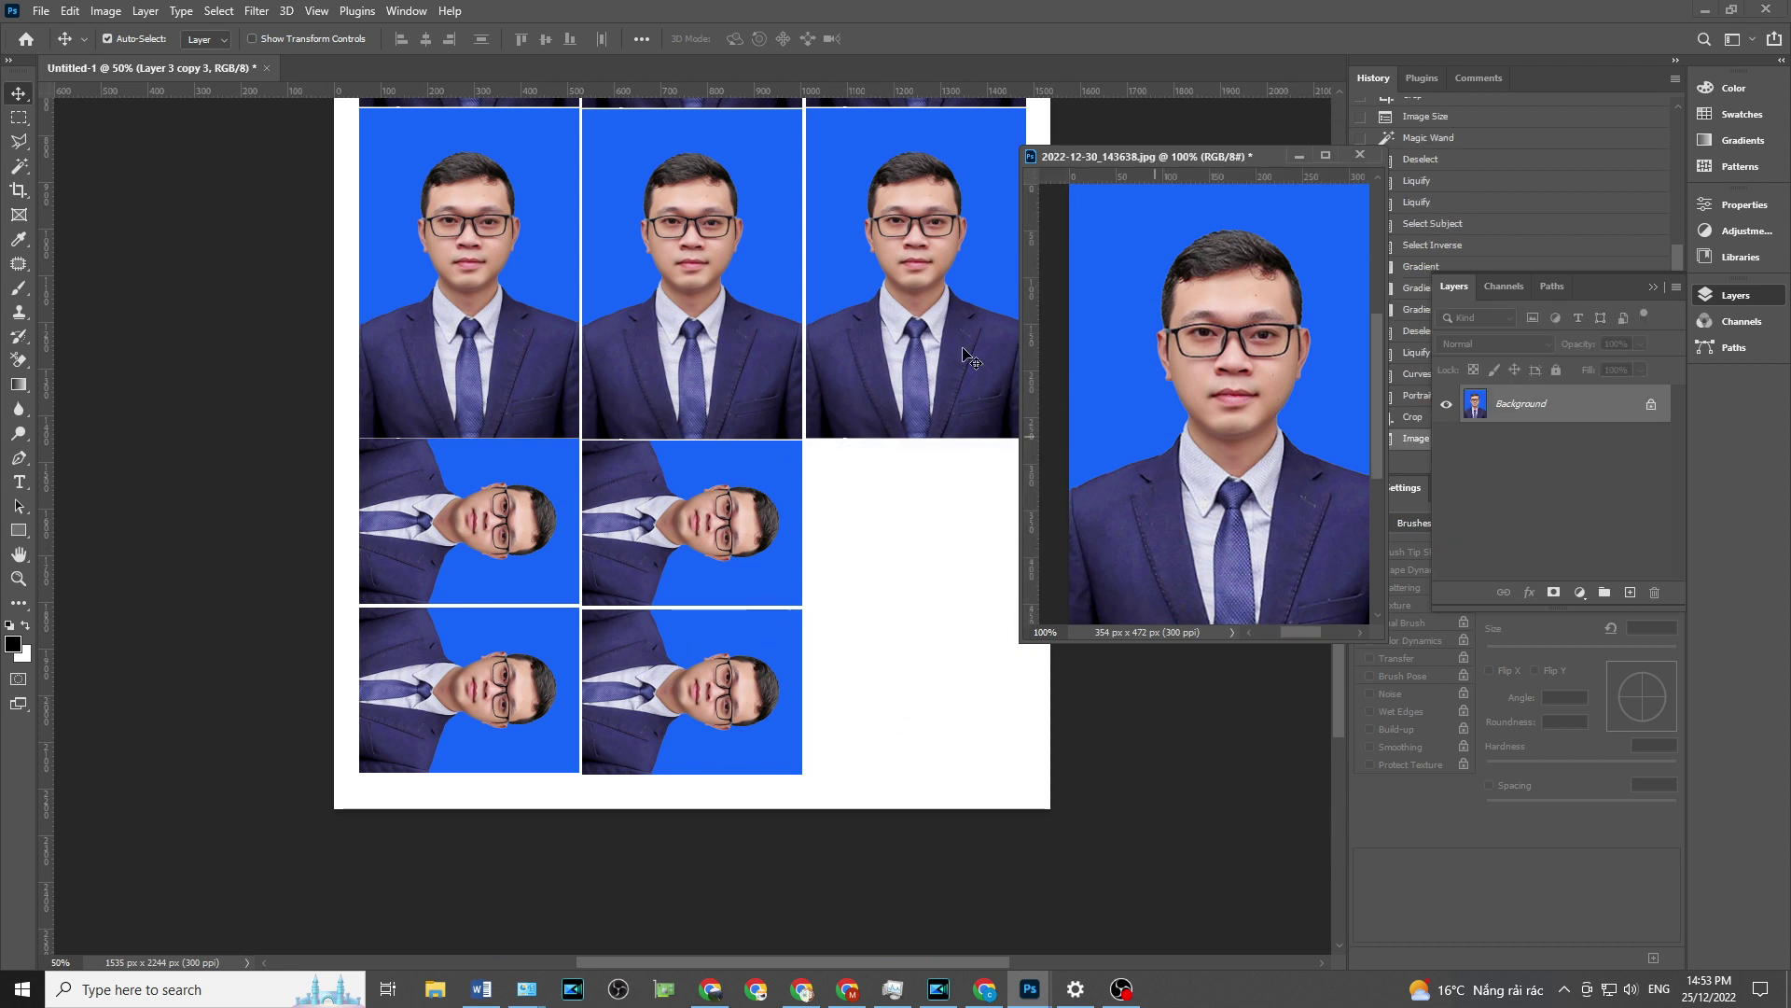
key("c")
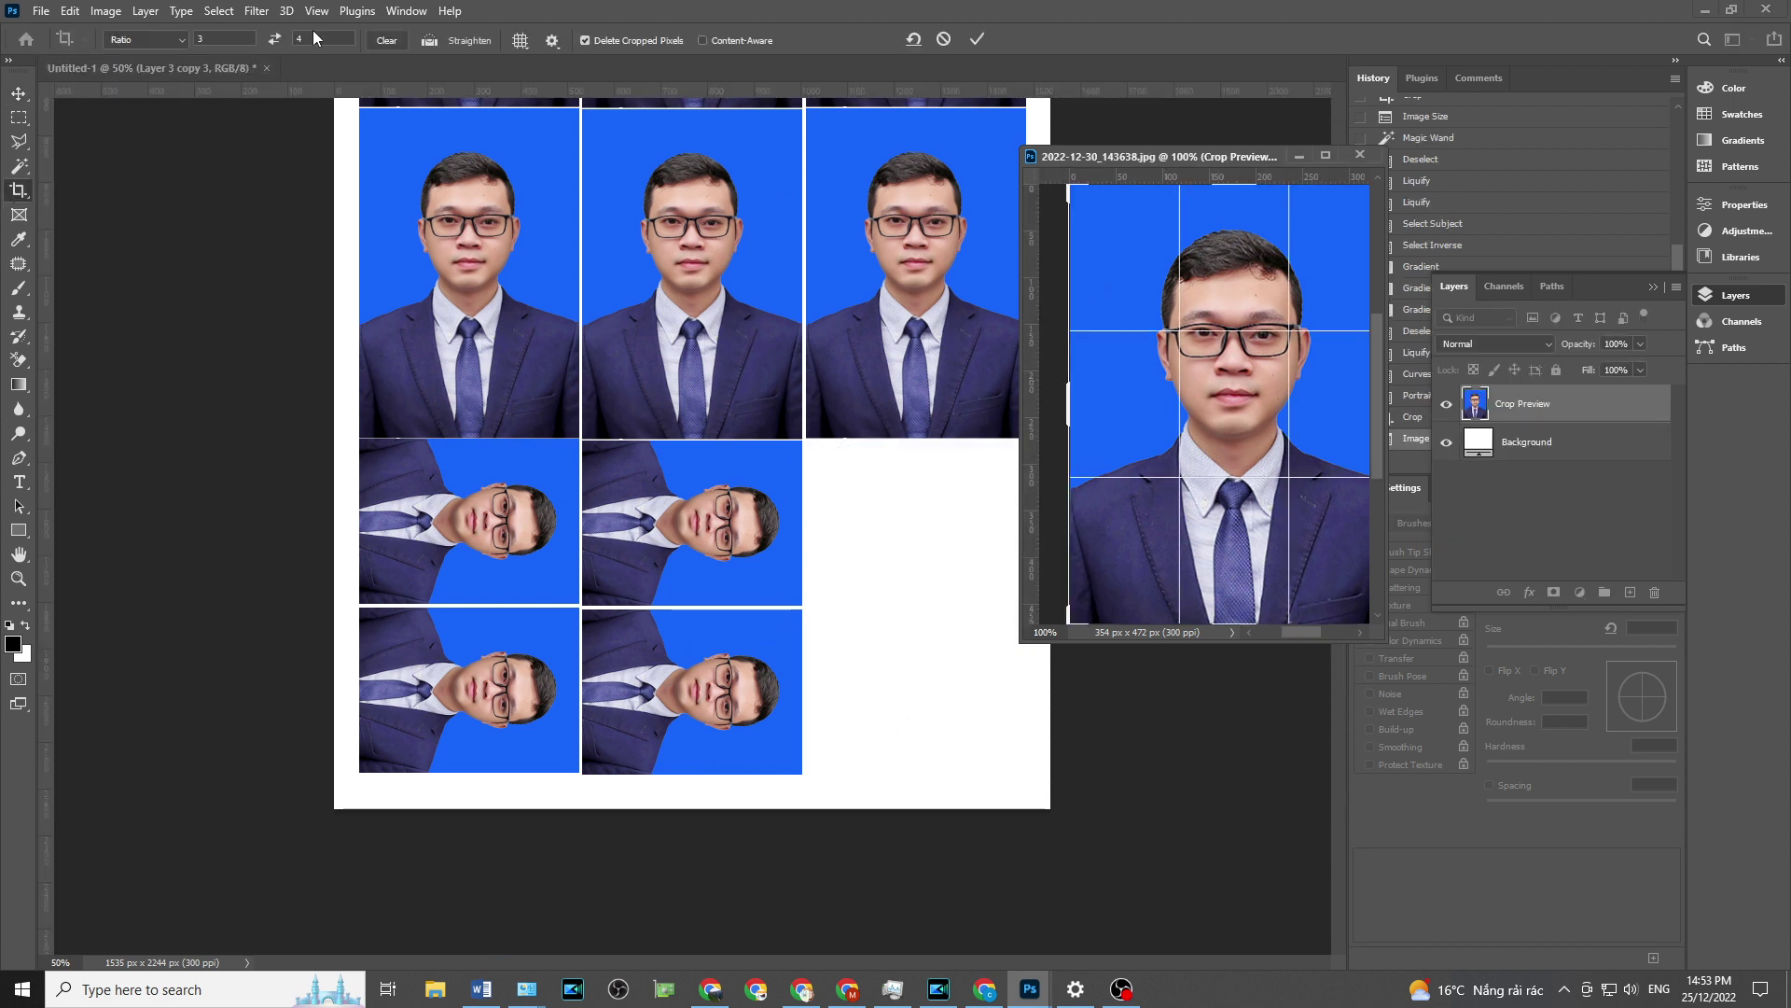
type("2")
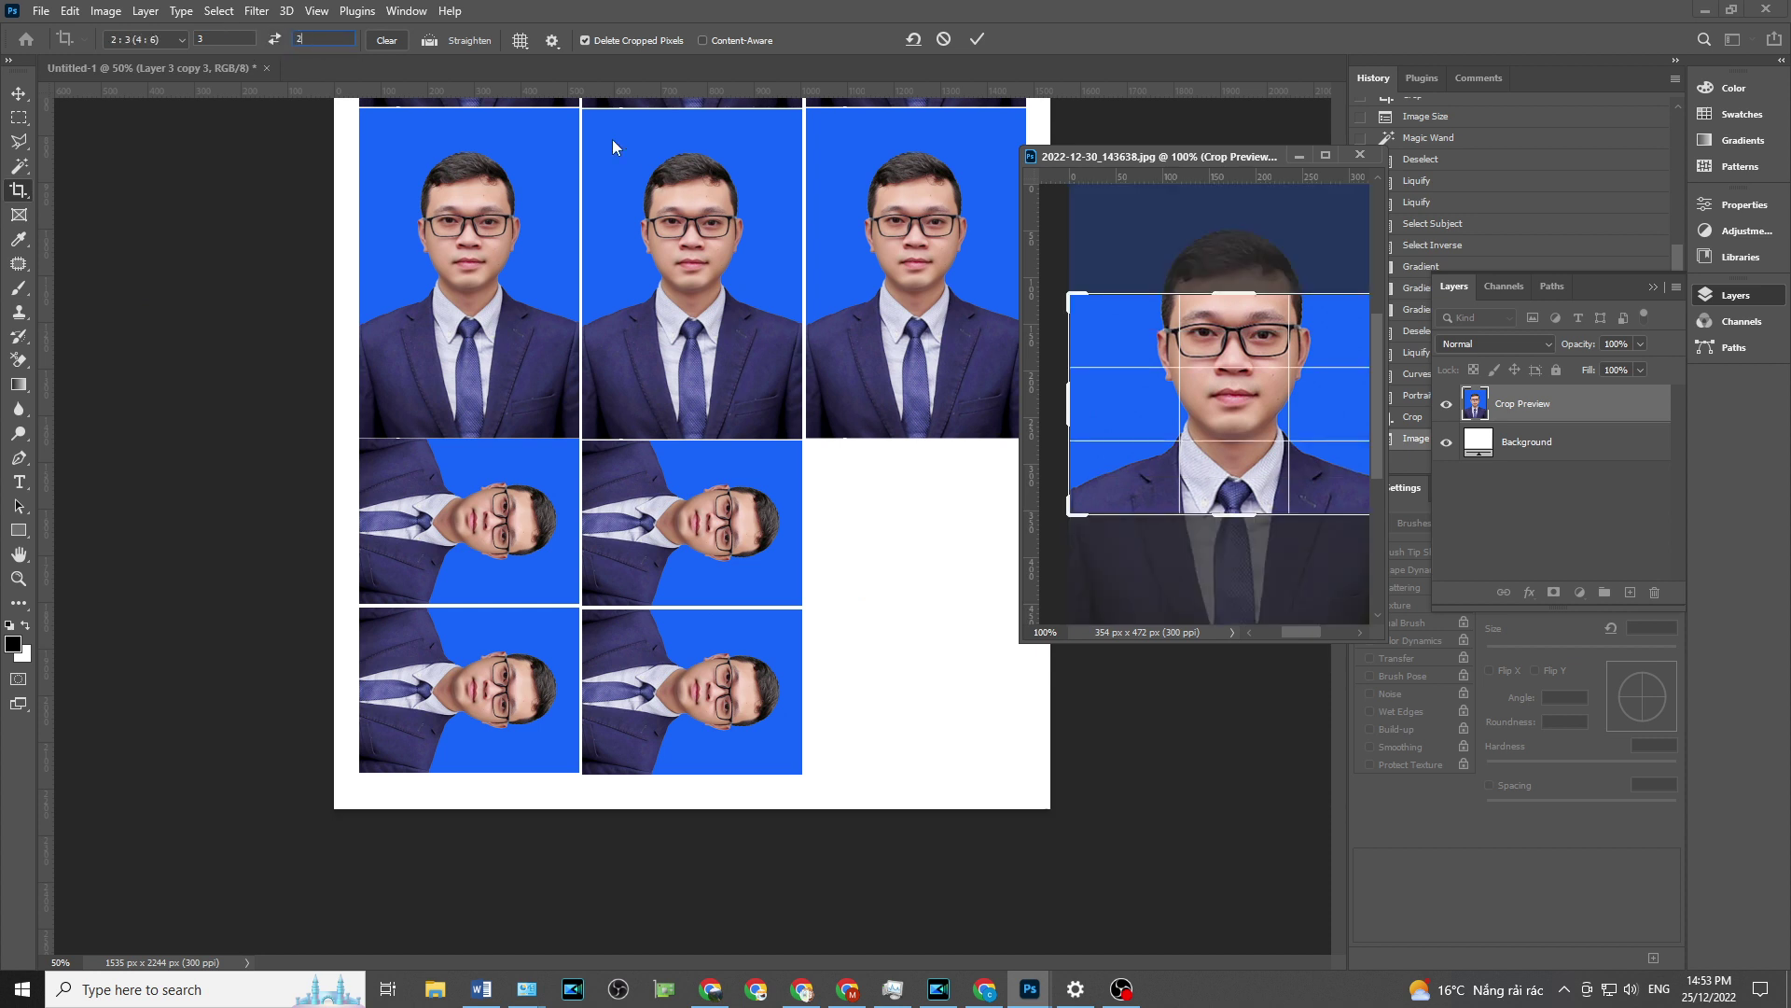
left_click(277, 41)
key("Return")
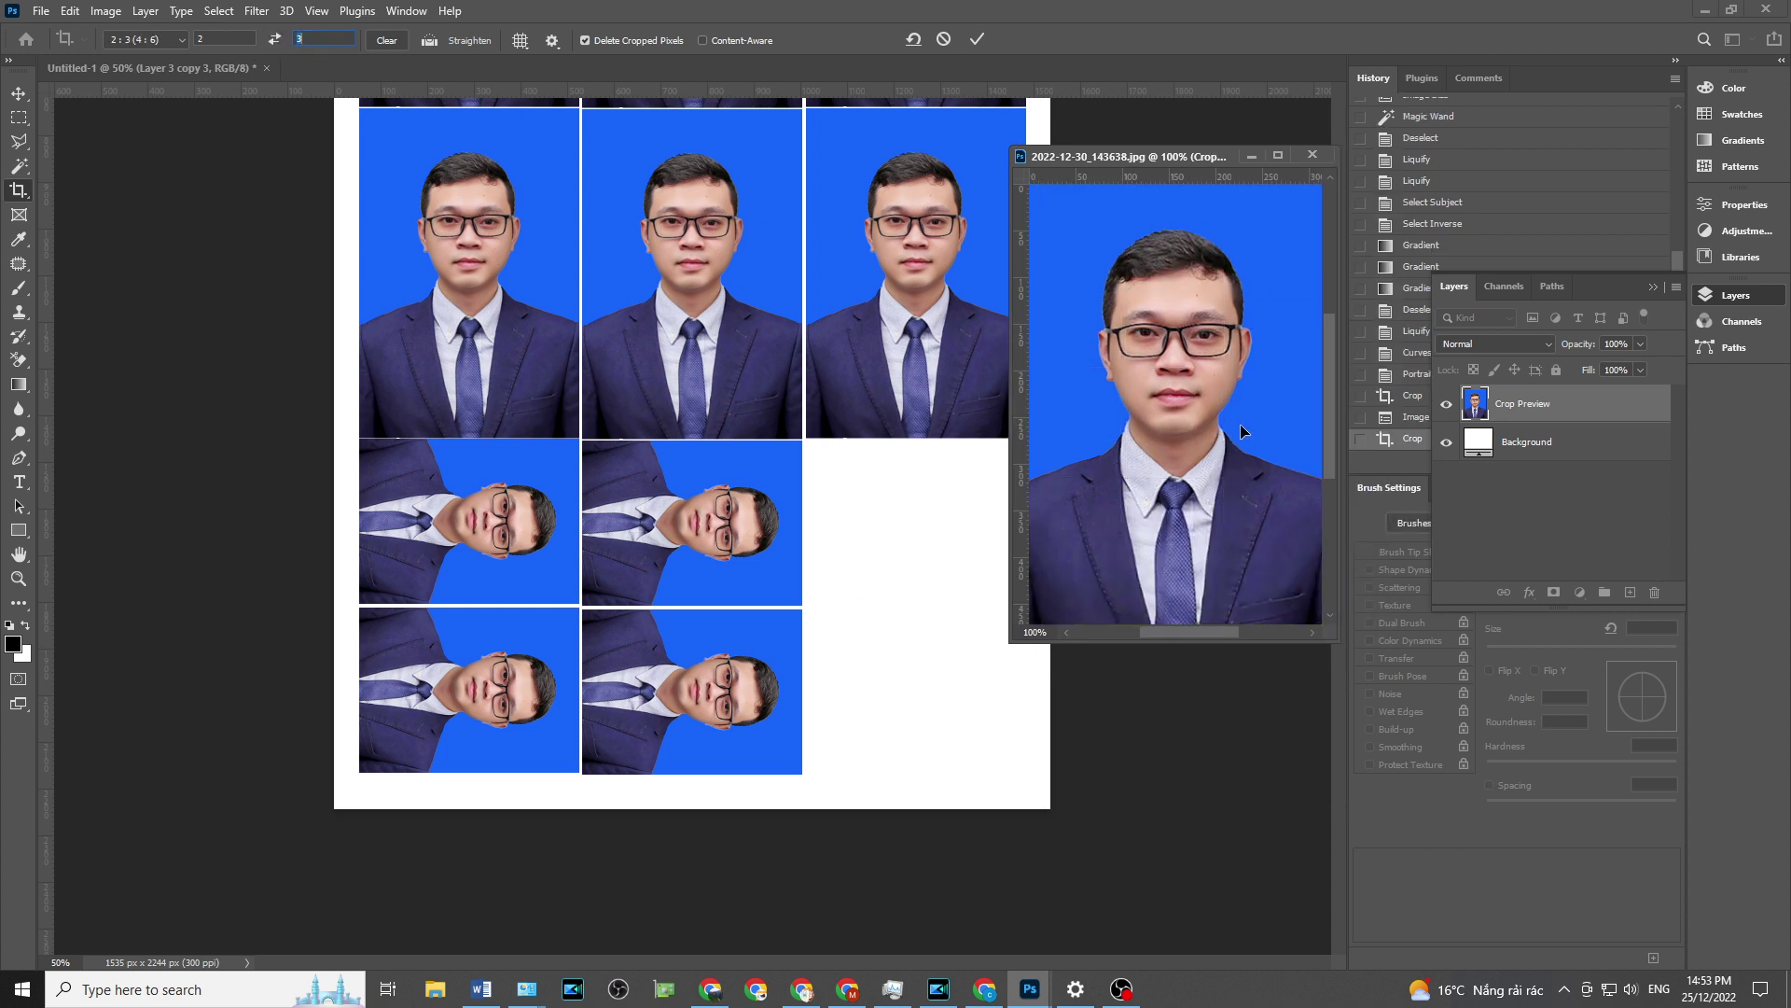
- Resize the portrait to 2 cm wide and place it onto the sheet
left_click(32, 93)
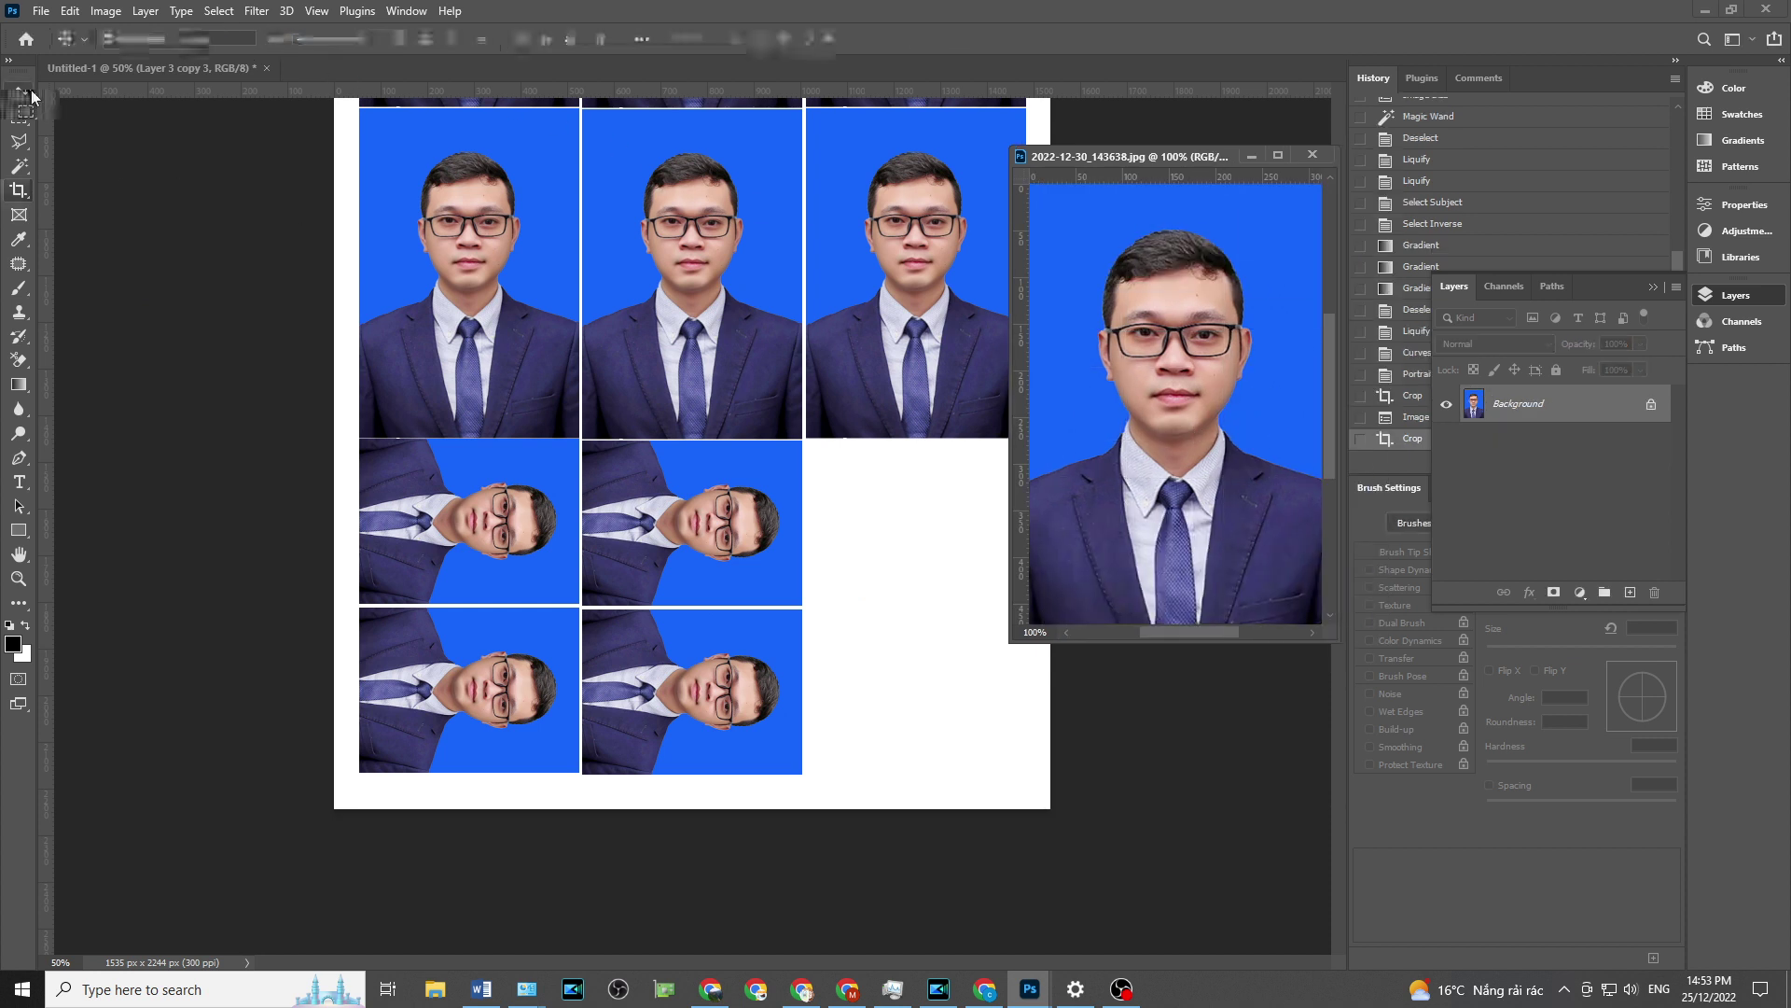
left_click(105, 11)
left_click(155, 150)
type("2")
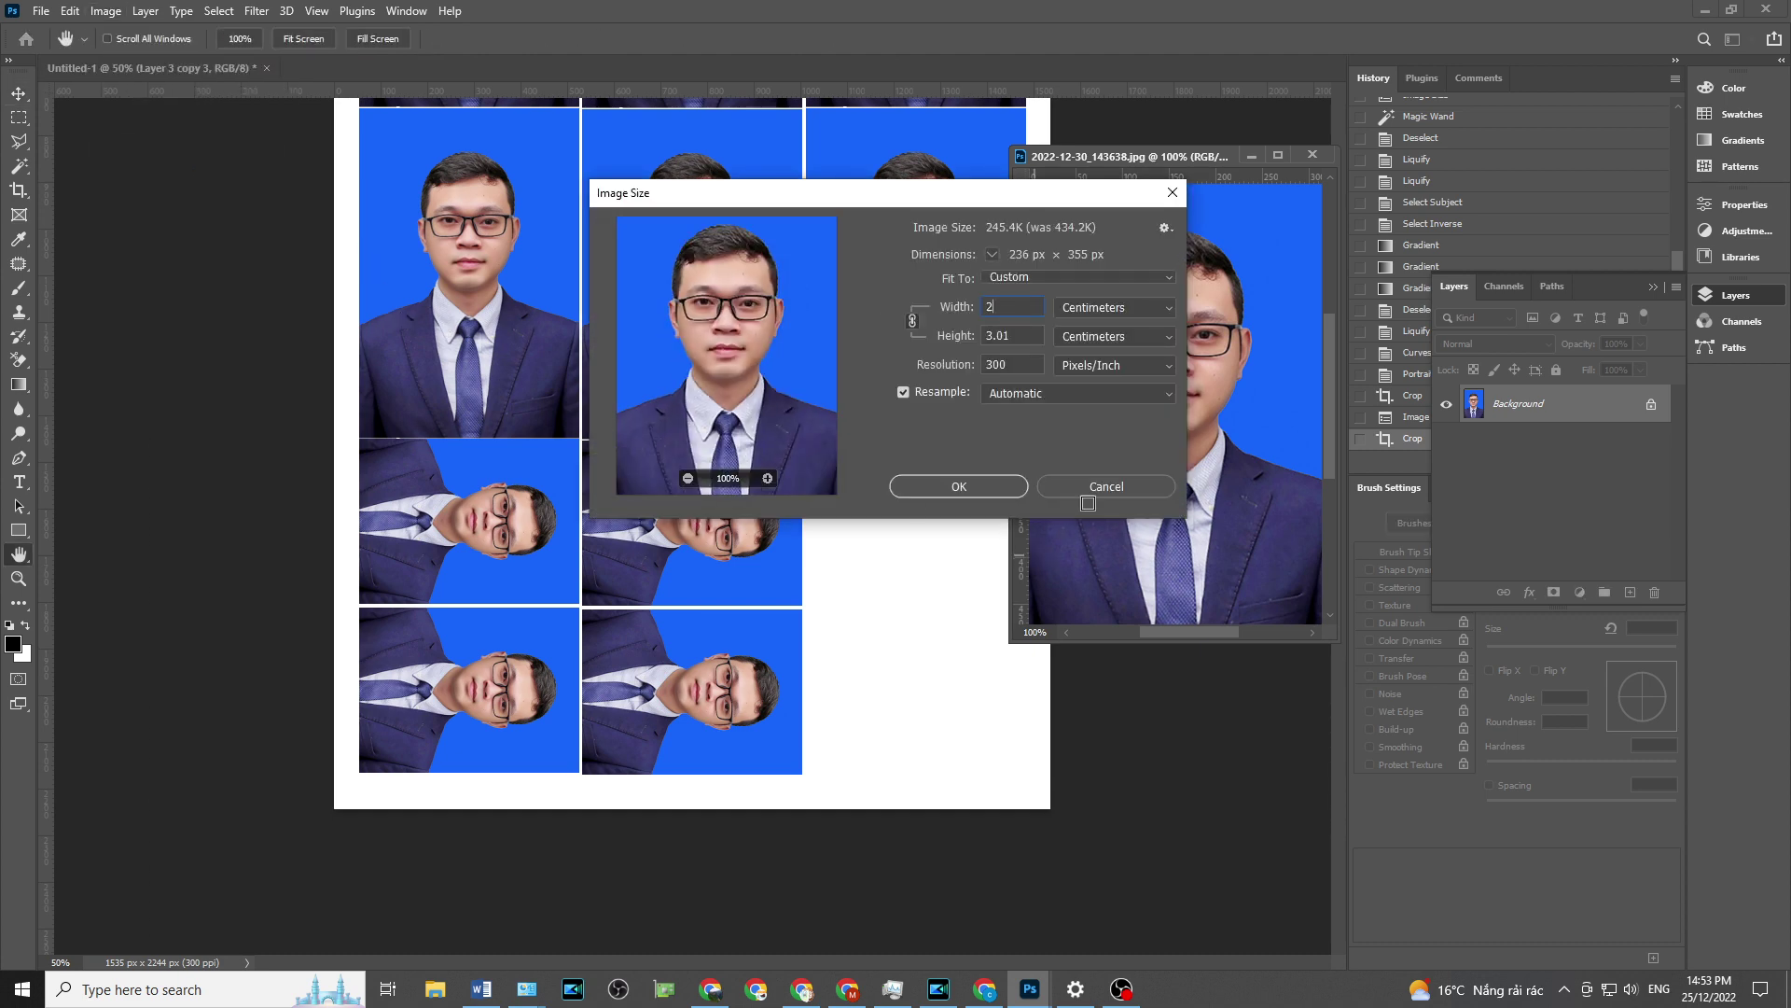
left_click(983, 487)
left_click_drag(1116, 149, 1344, 174)
key("v")
mouse_move(1362, 374)
left_mouse_down()
mouse_move(851, 545)
mouse_move(854, 560)
mouse_move(963, 507)
left_mouse_up()
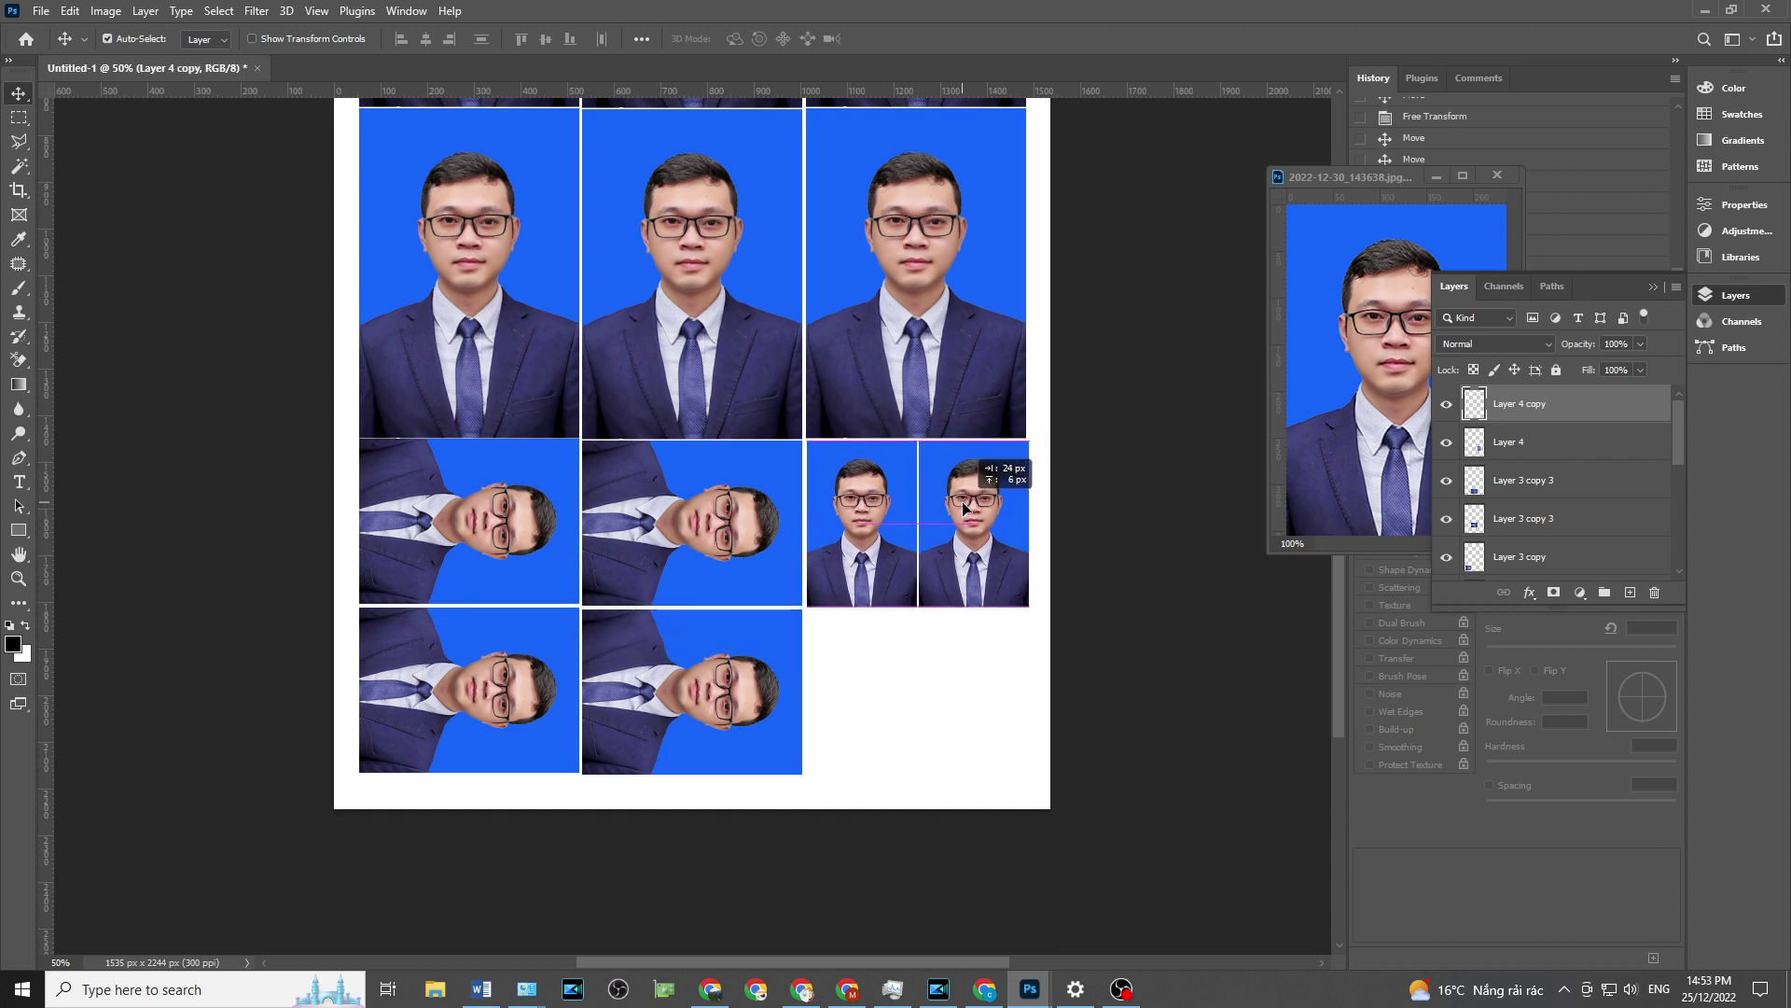
- Align Layer 4 and Layer 4 copy, then copy the pair into the bottom-right cell
left_click(1568, 443, "shift")
left_click_drag(893, 516, 891, 516)
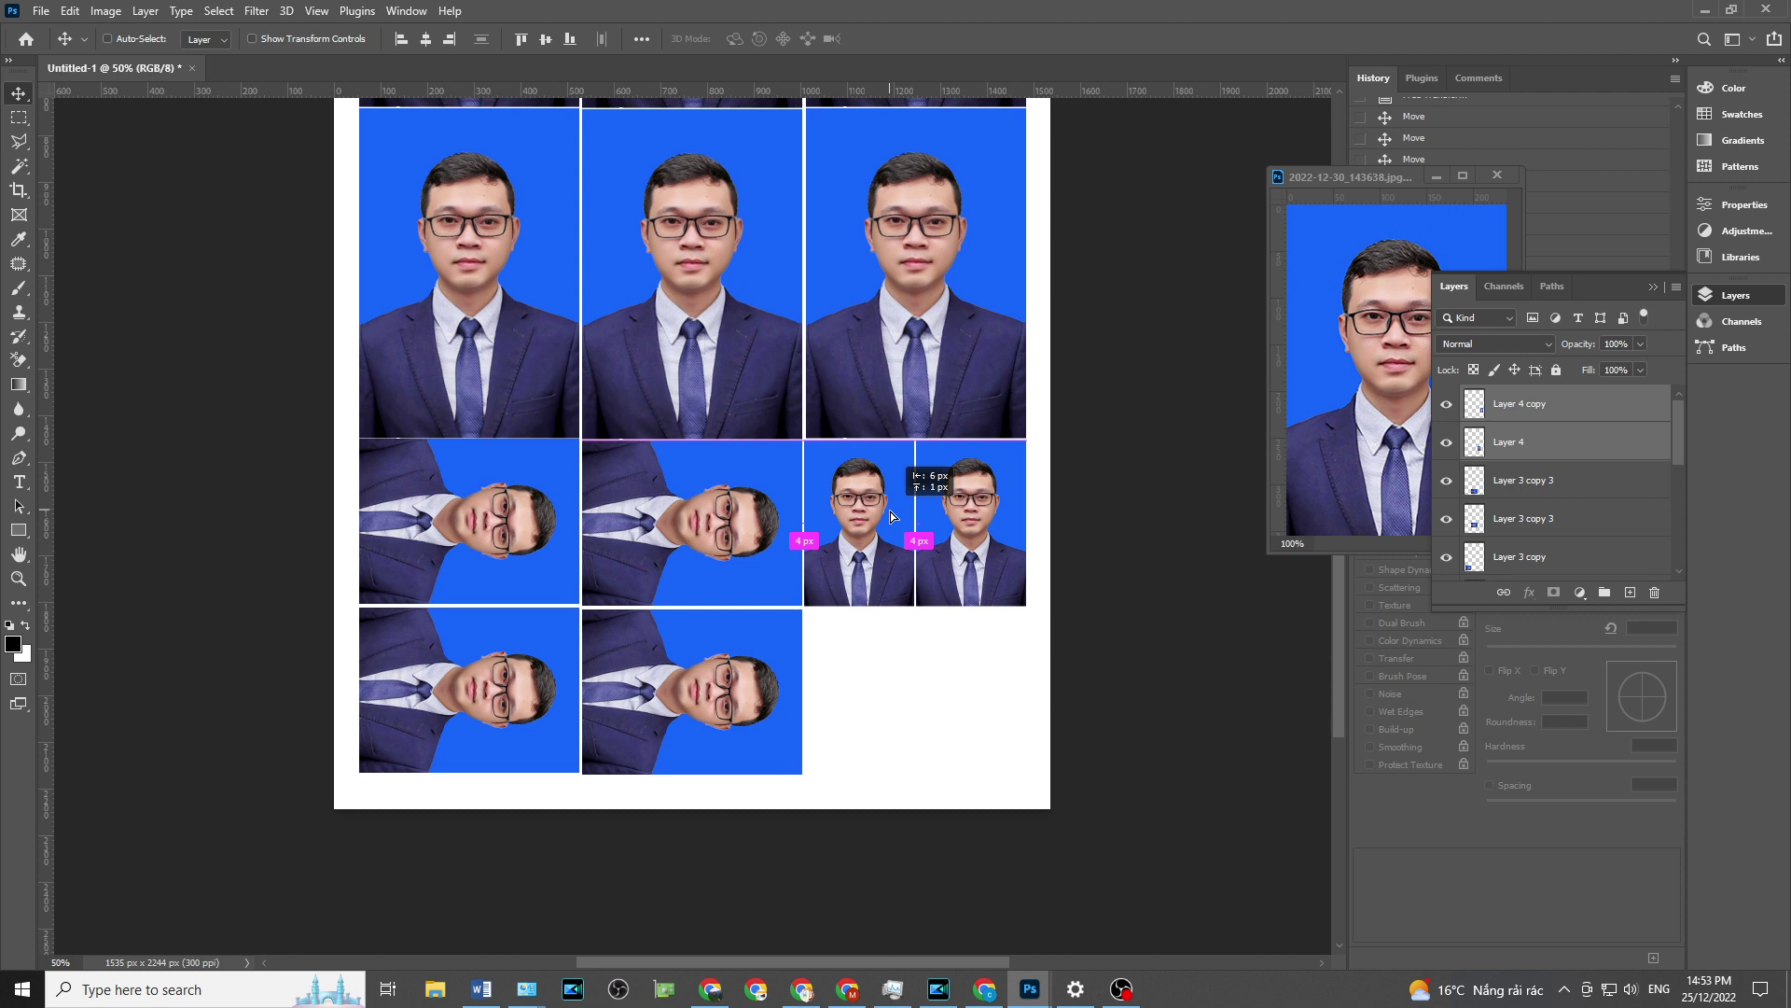
mouse_move(890, 511)
left_mouse_down()
mouse_move(895, 714)
mouse_move(928, 731)
left_mouse_up()
left_click(1073, 621)
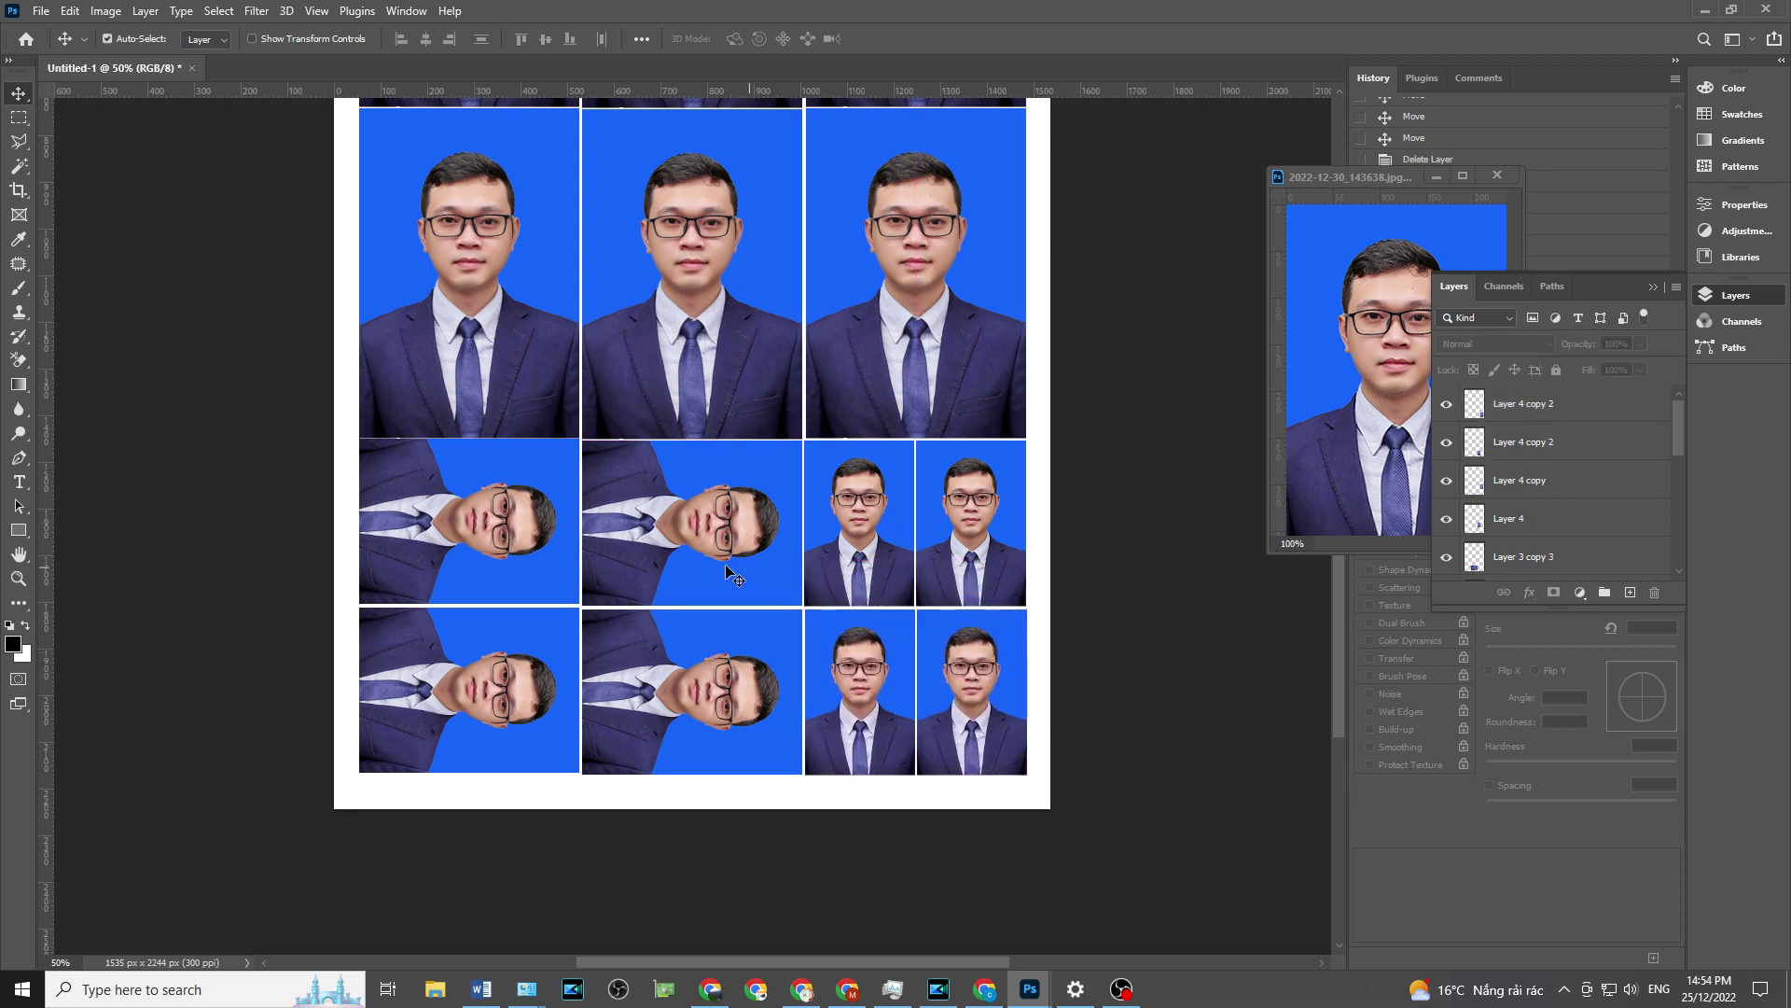
left_click(736, 575)
key("ctrl+plus")
key("ctrl+plus")
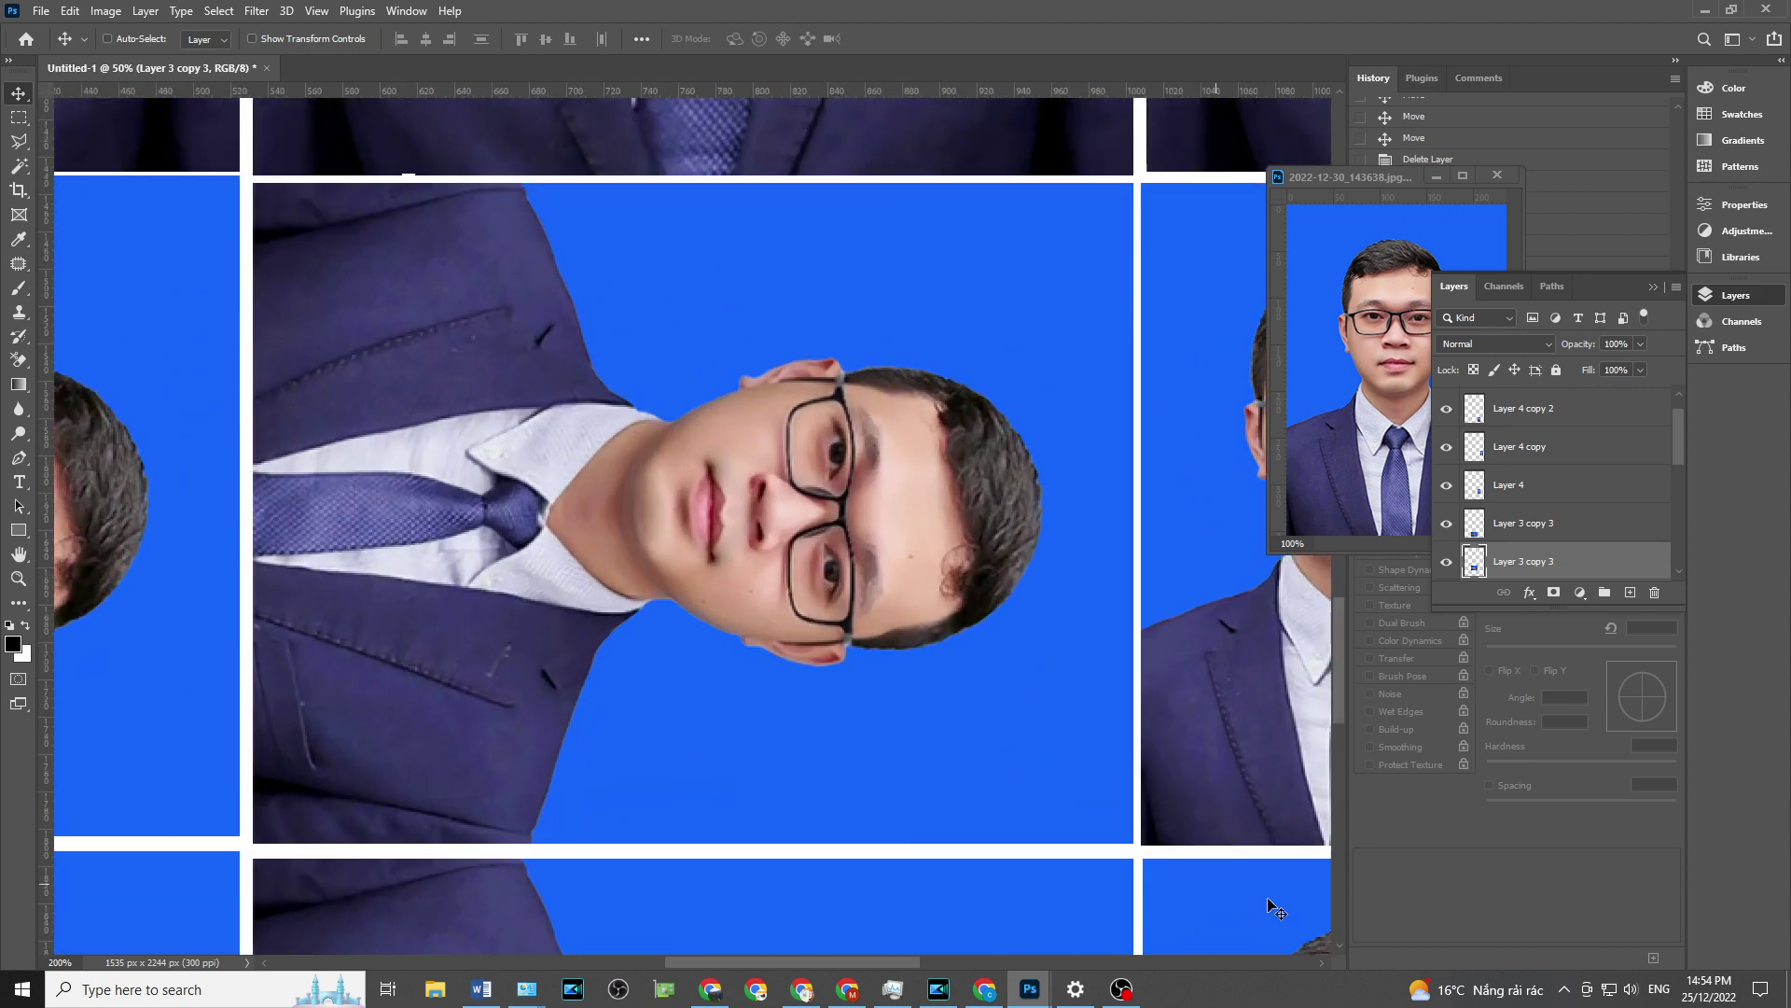
- Nudge Layer 3 copy 3 and Layer 3 a few pixels into line with neighbouring tiles
left_click(1225, 893, "ctrl")
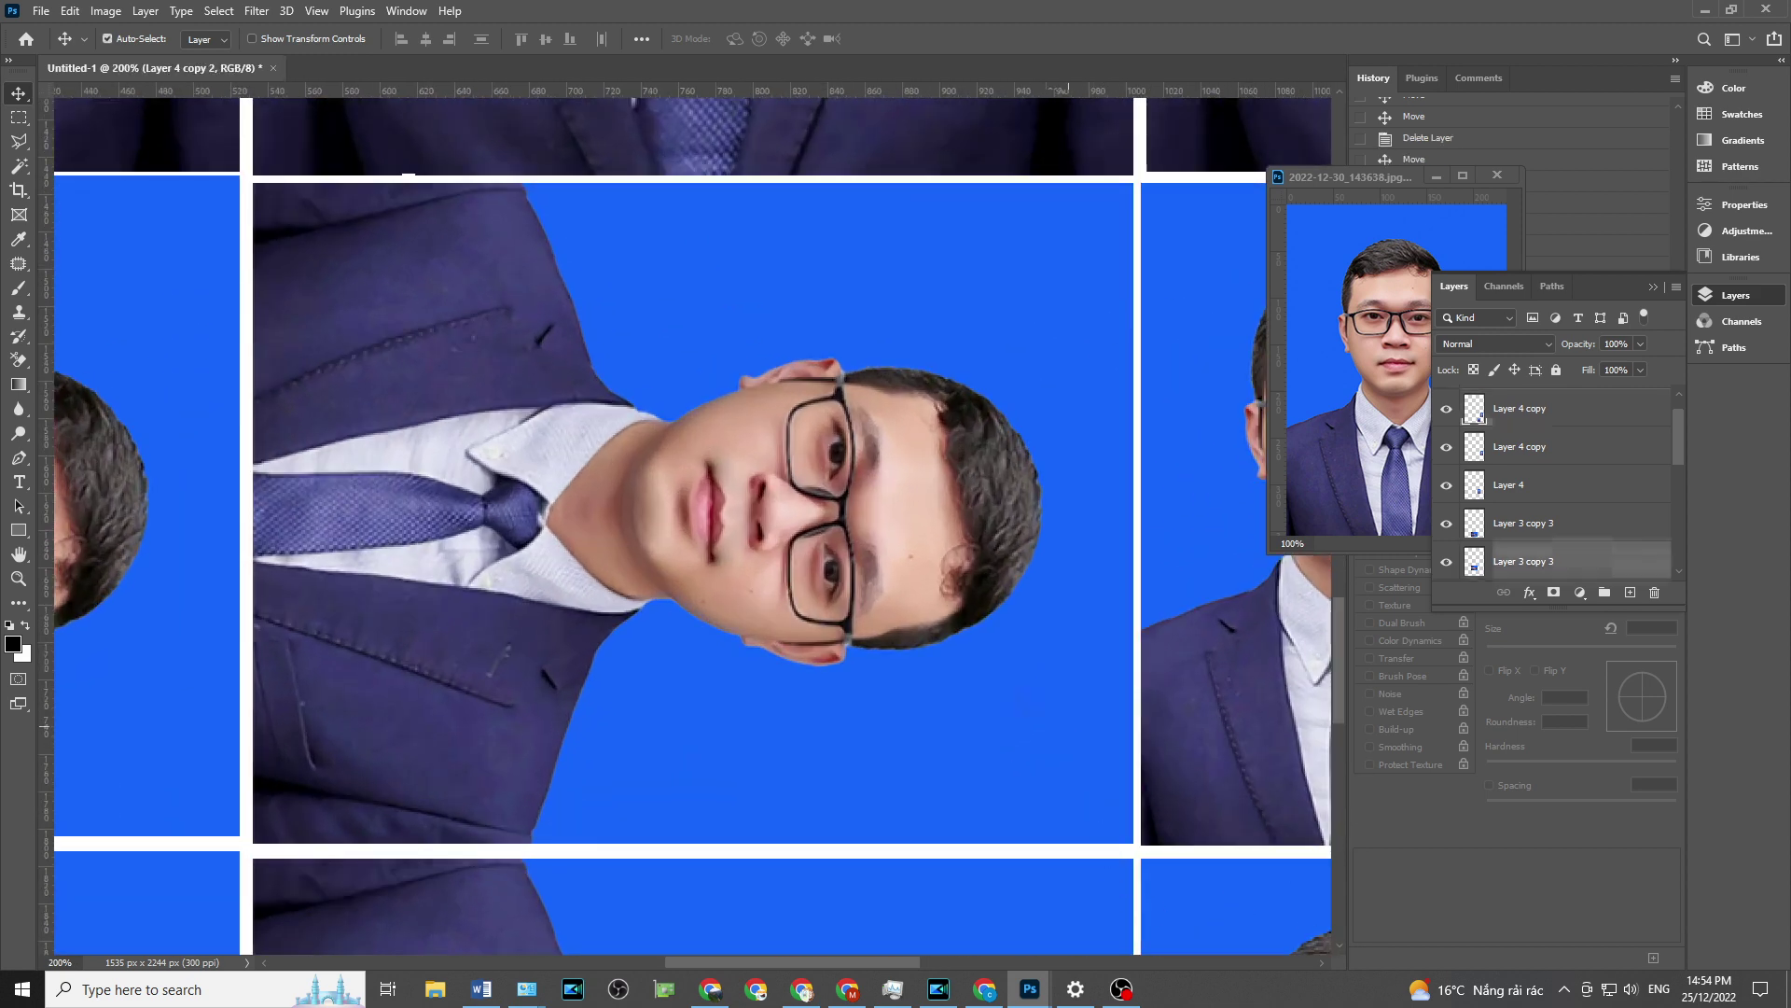
left_click_drag(482, 387, 482, 396)
left_click_drag(97, 459, 142, 448)
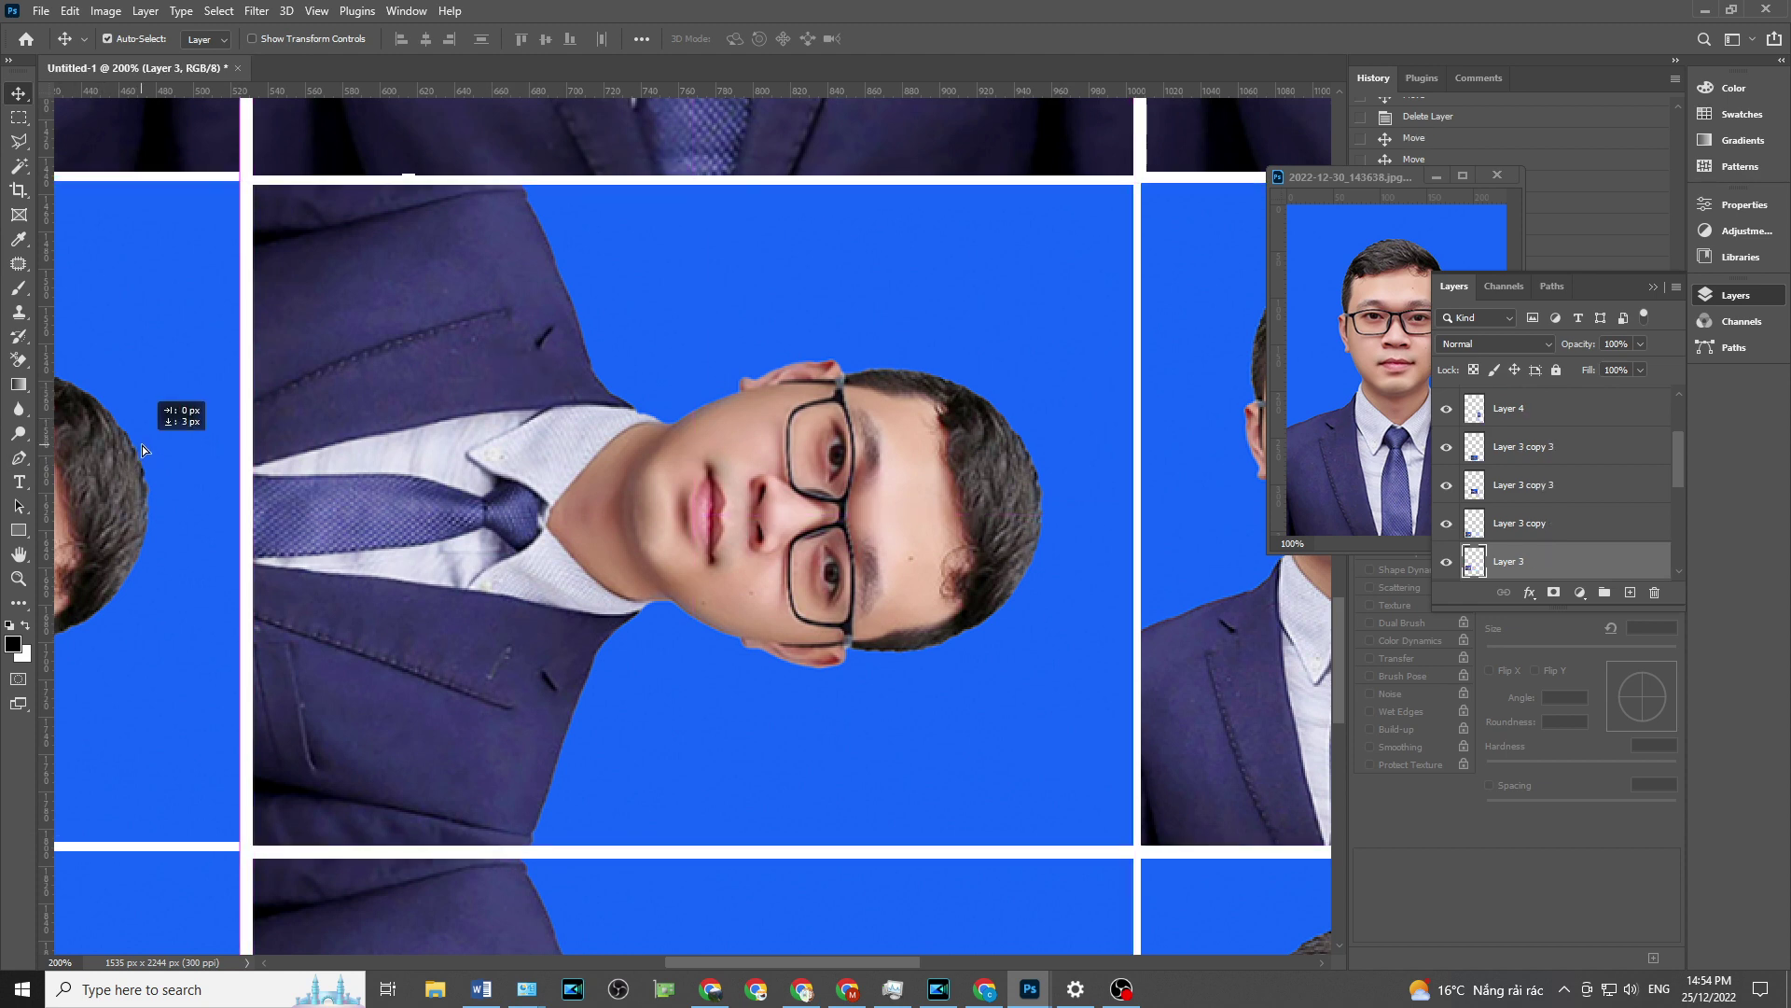
key("ctrl+minus")
key("ctrl+minus")
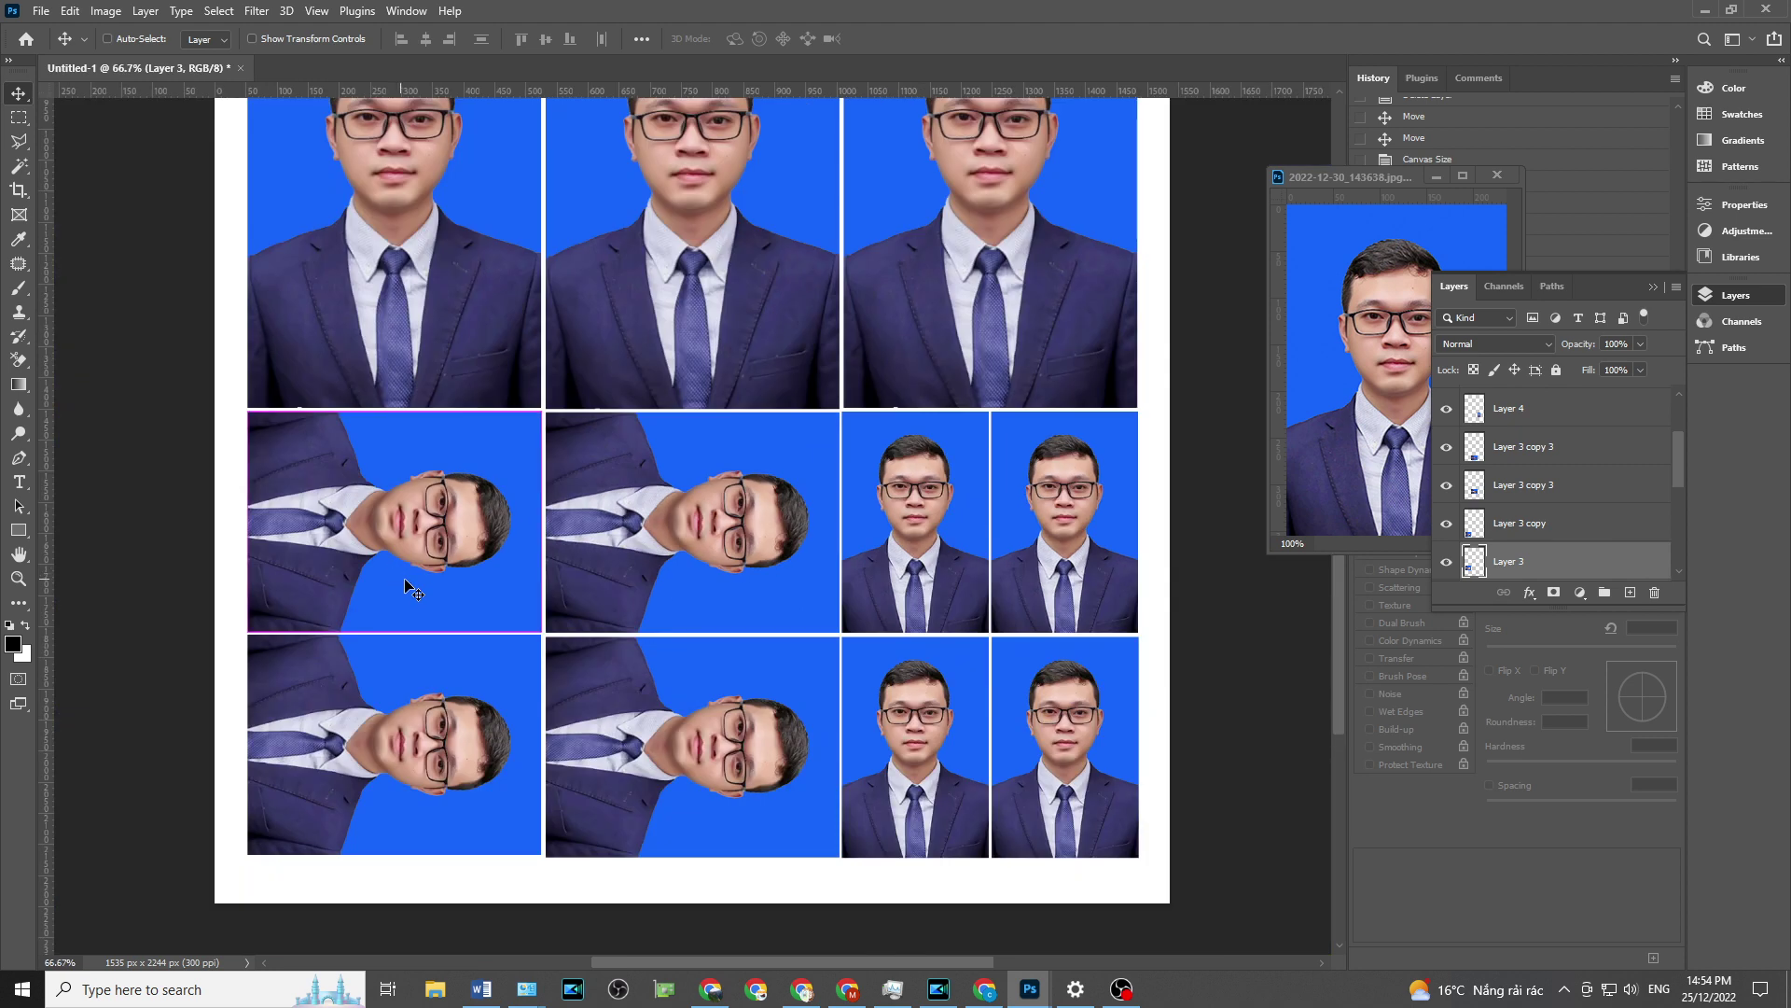
key("ctrl+minus")
scroll(638, 495, "up", 3)
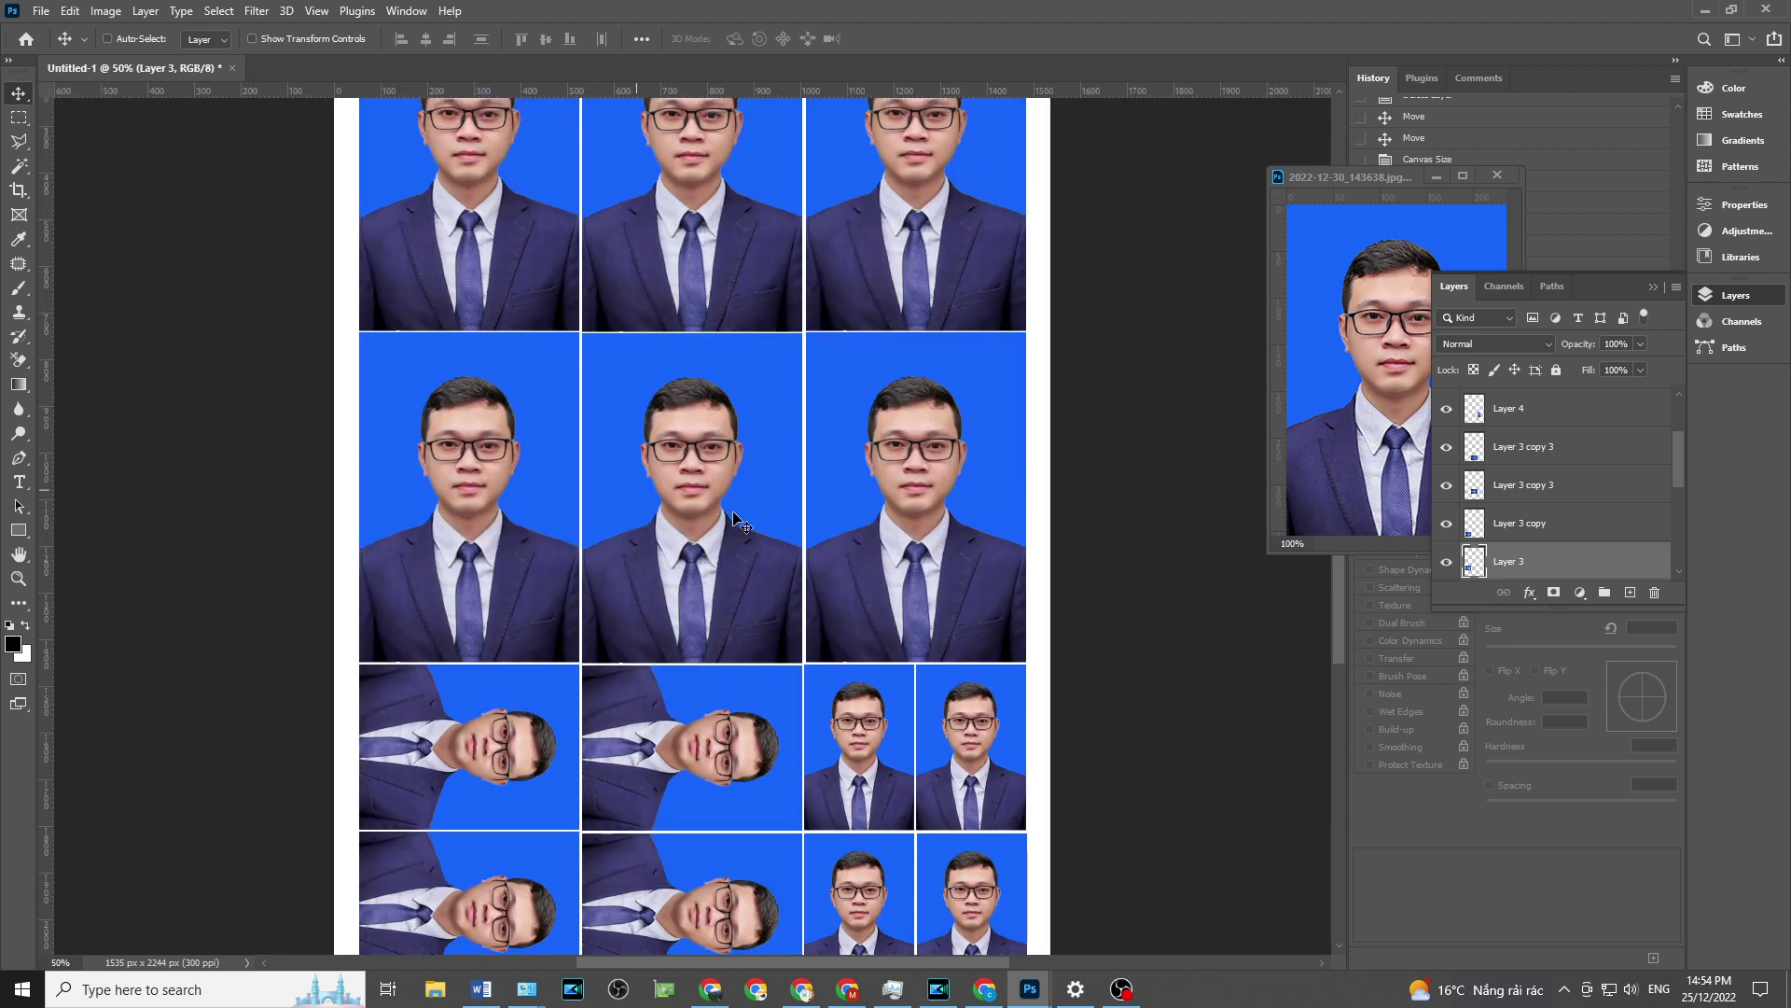
left_click(734, 523, "ctrl")
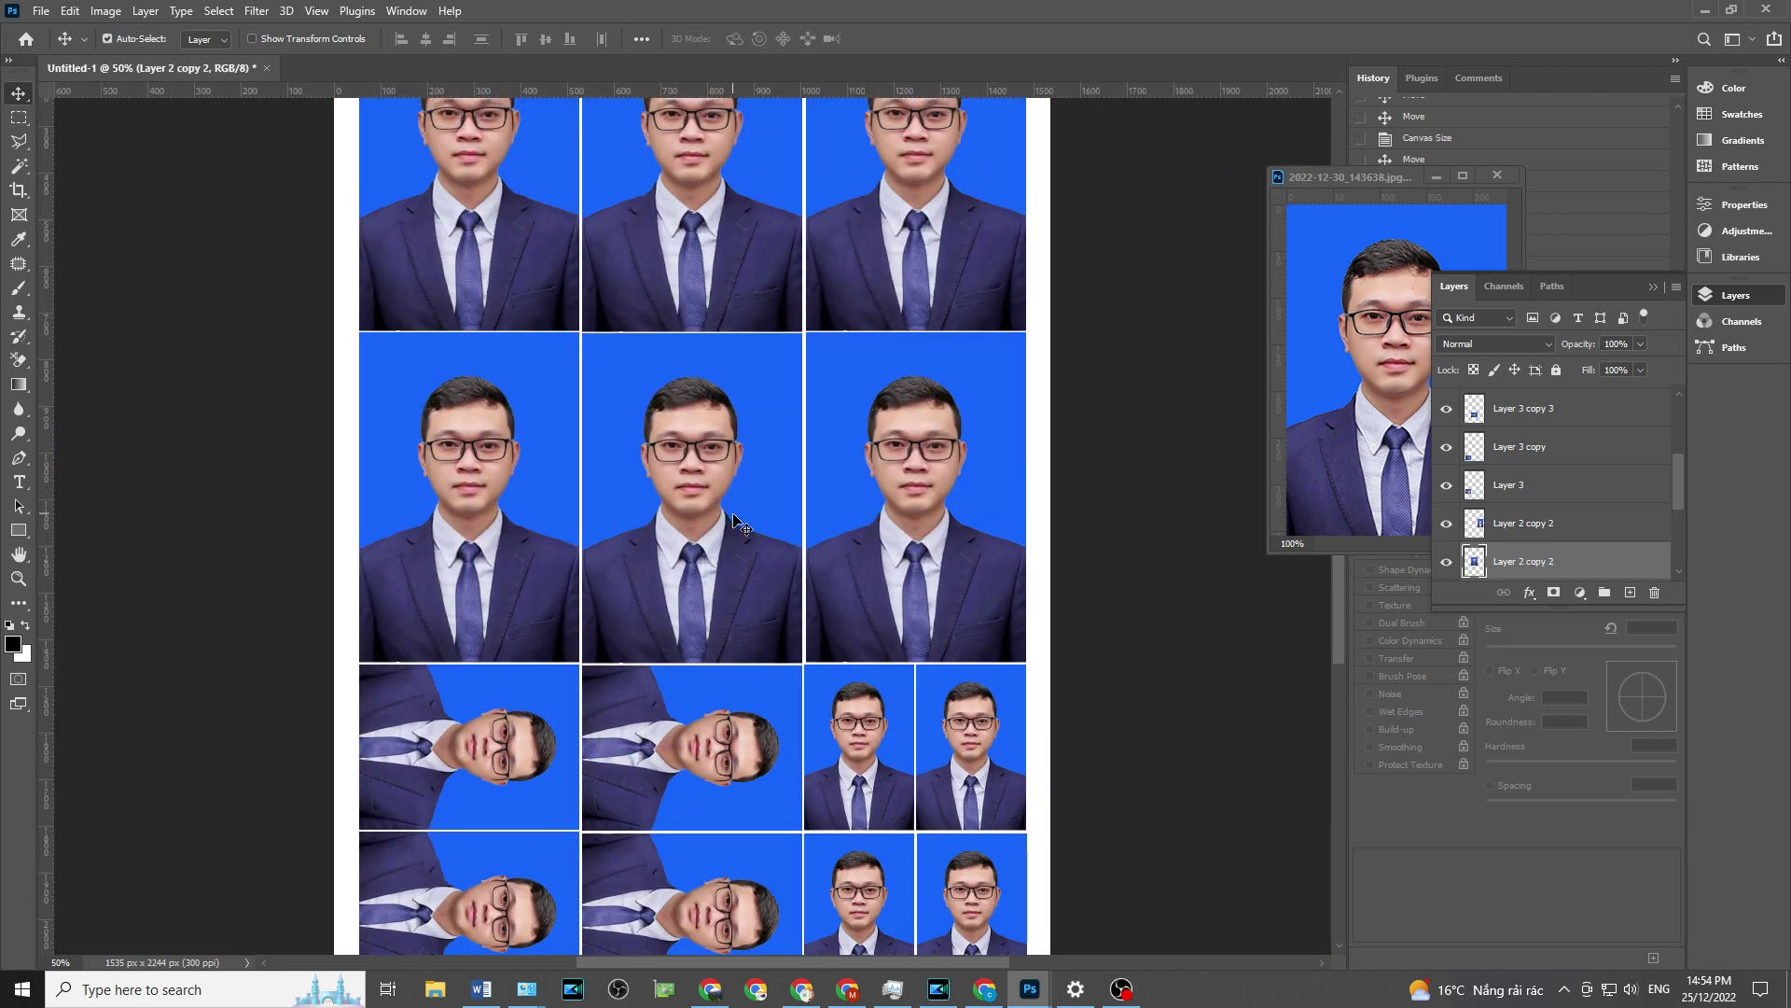
key("ctrl+minus")
key("ctrl+minus")
key("ctrl+plus")
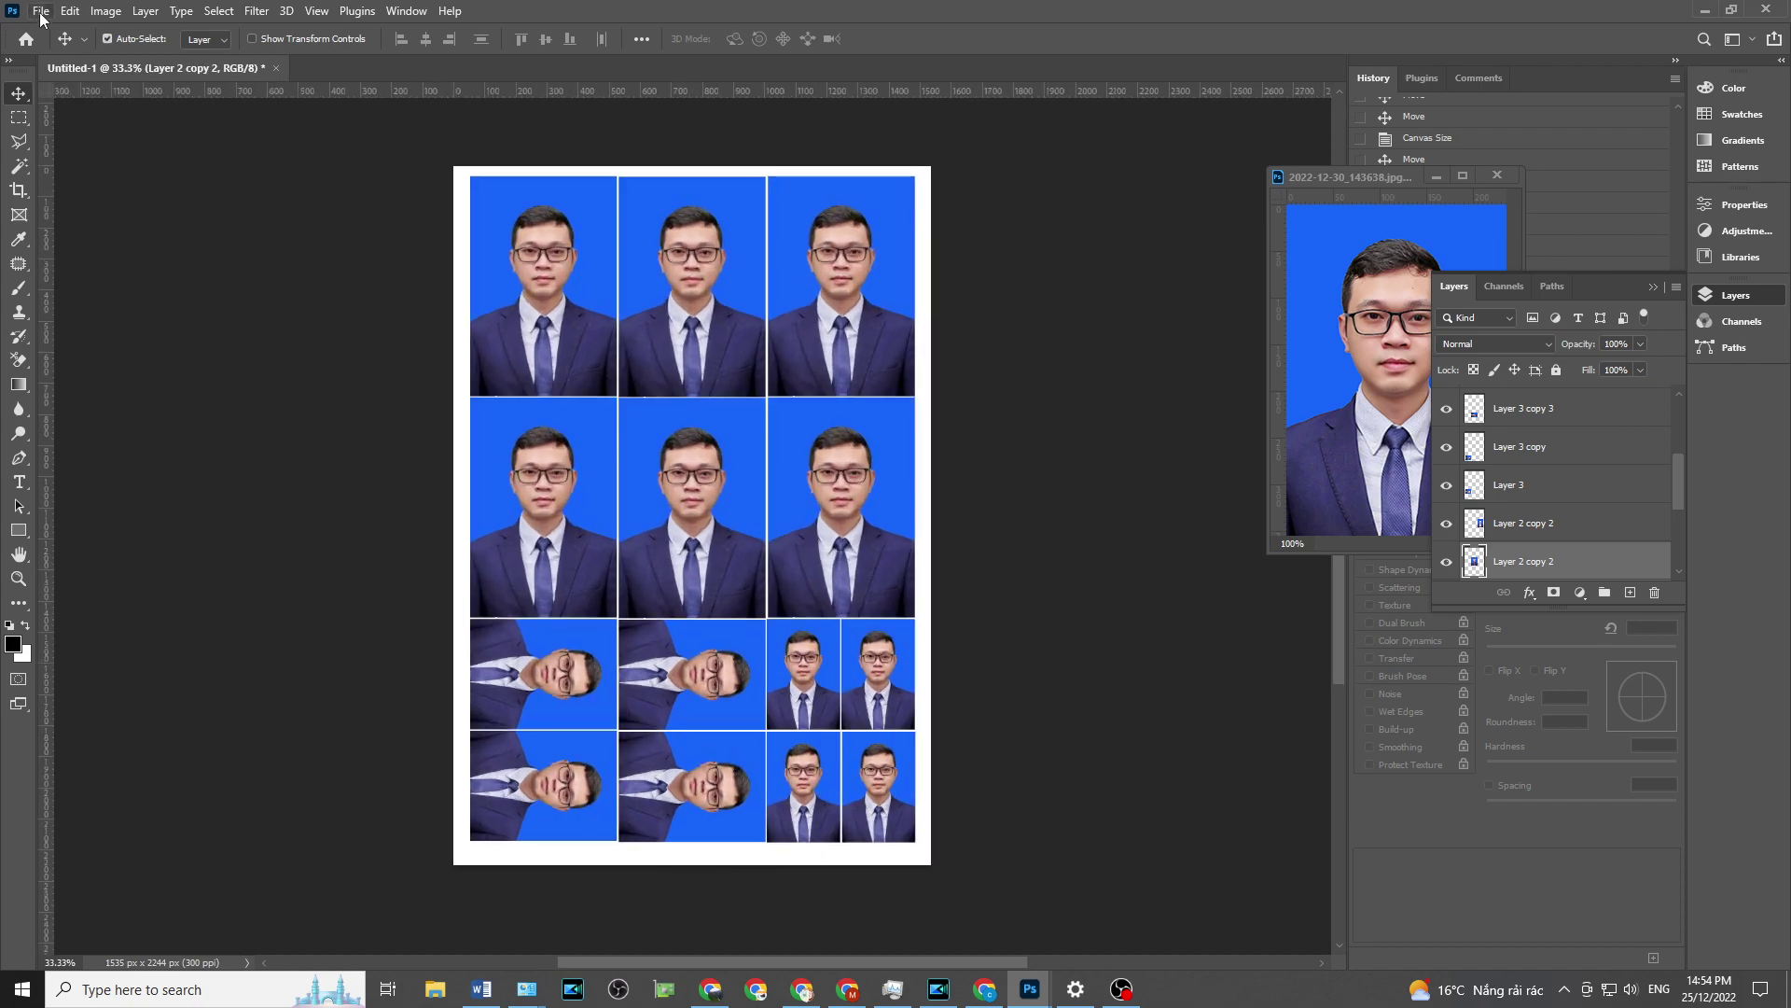
- Save a copy of the 14-photo sheet in JPEG format
left_click(41, 11)
left_click(121, 253)
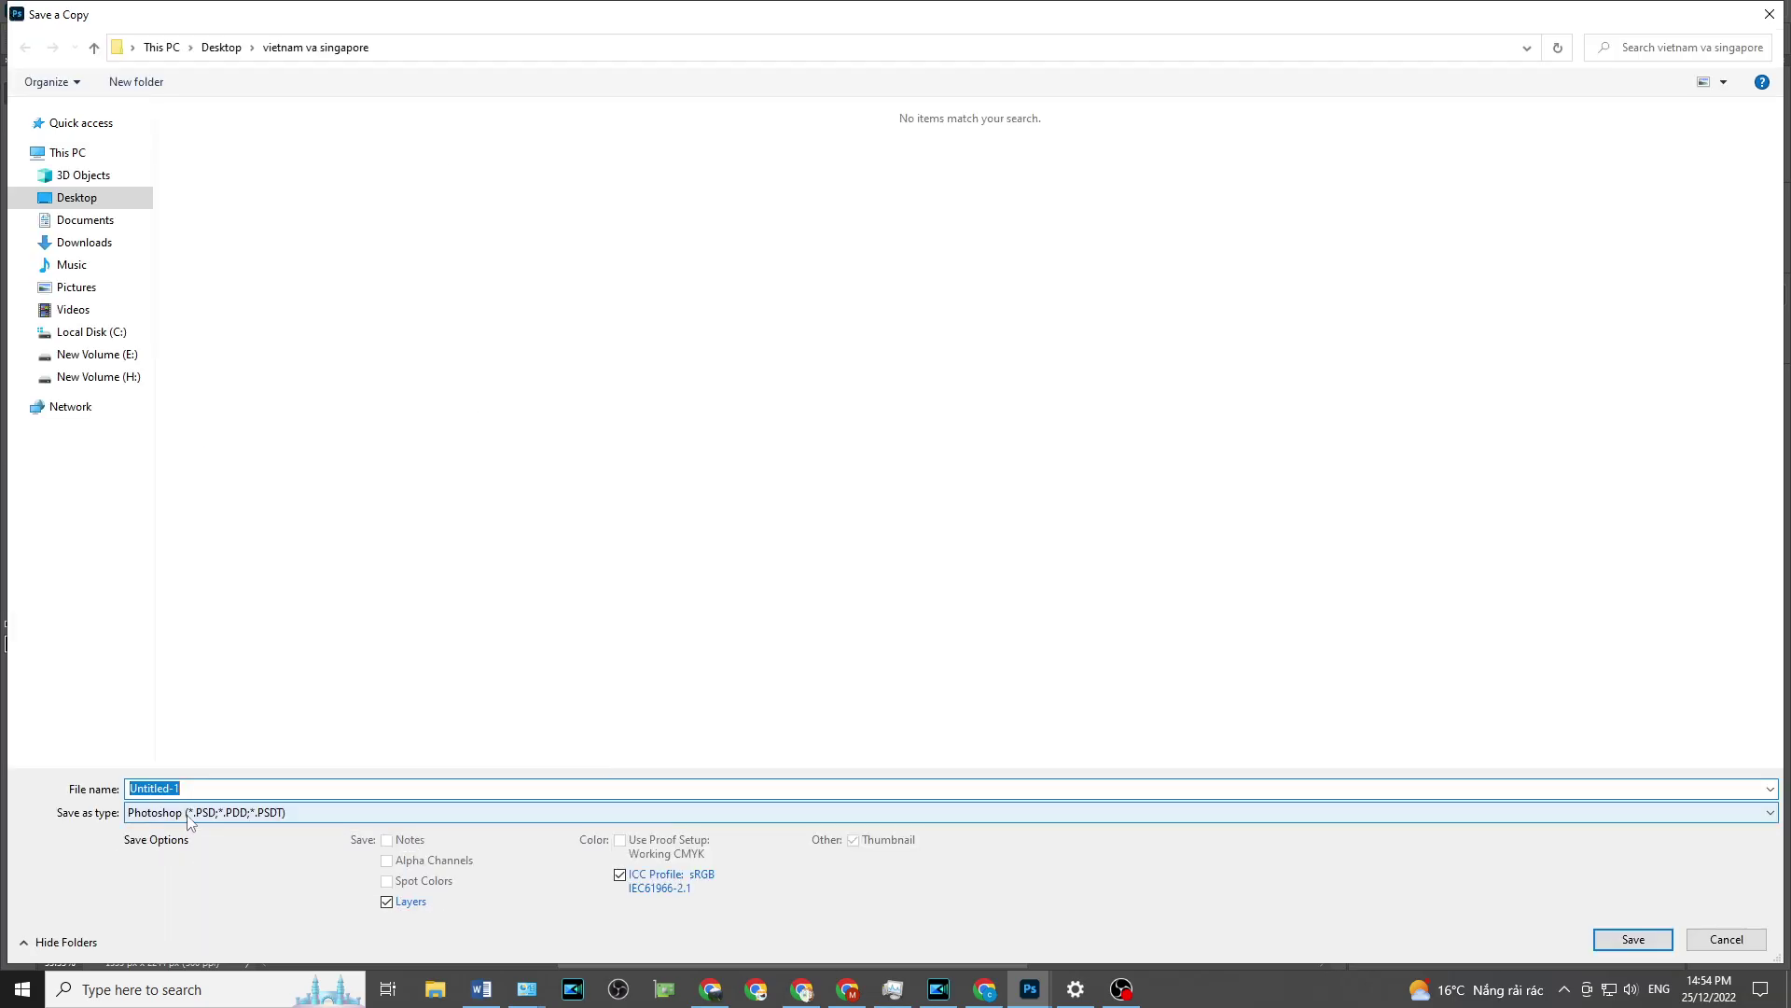
left_click(189, 815)
left_click(253, 627)
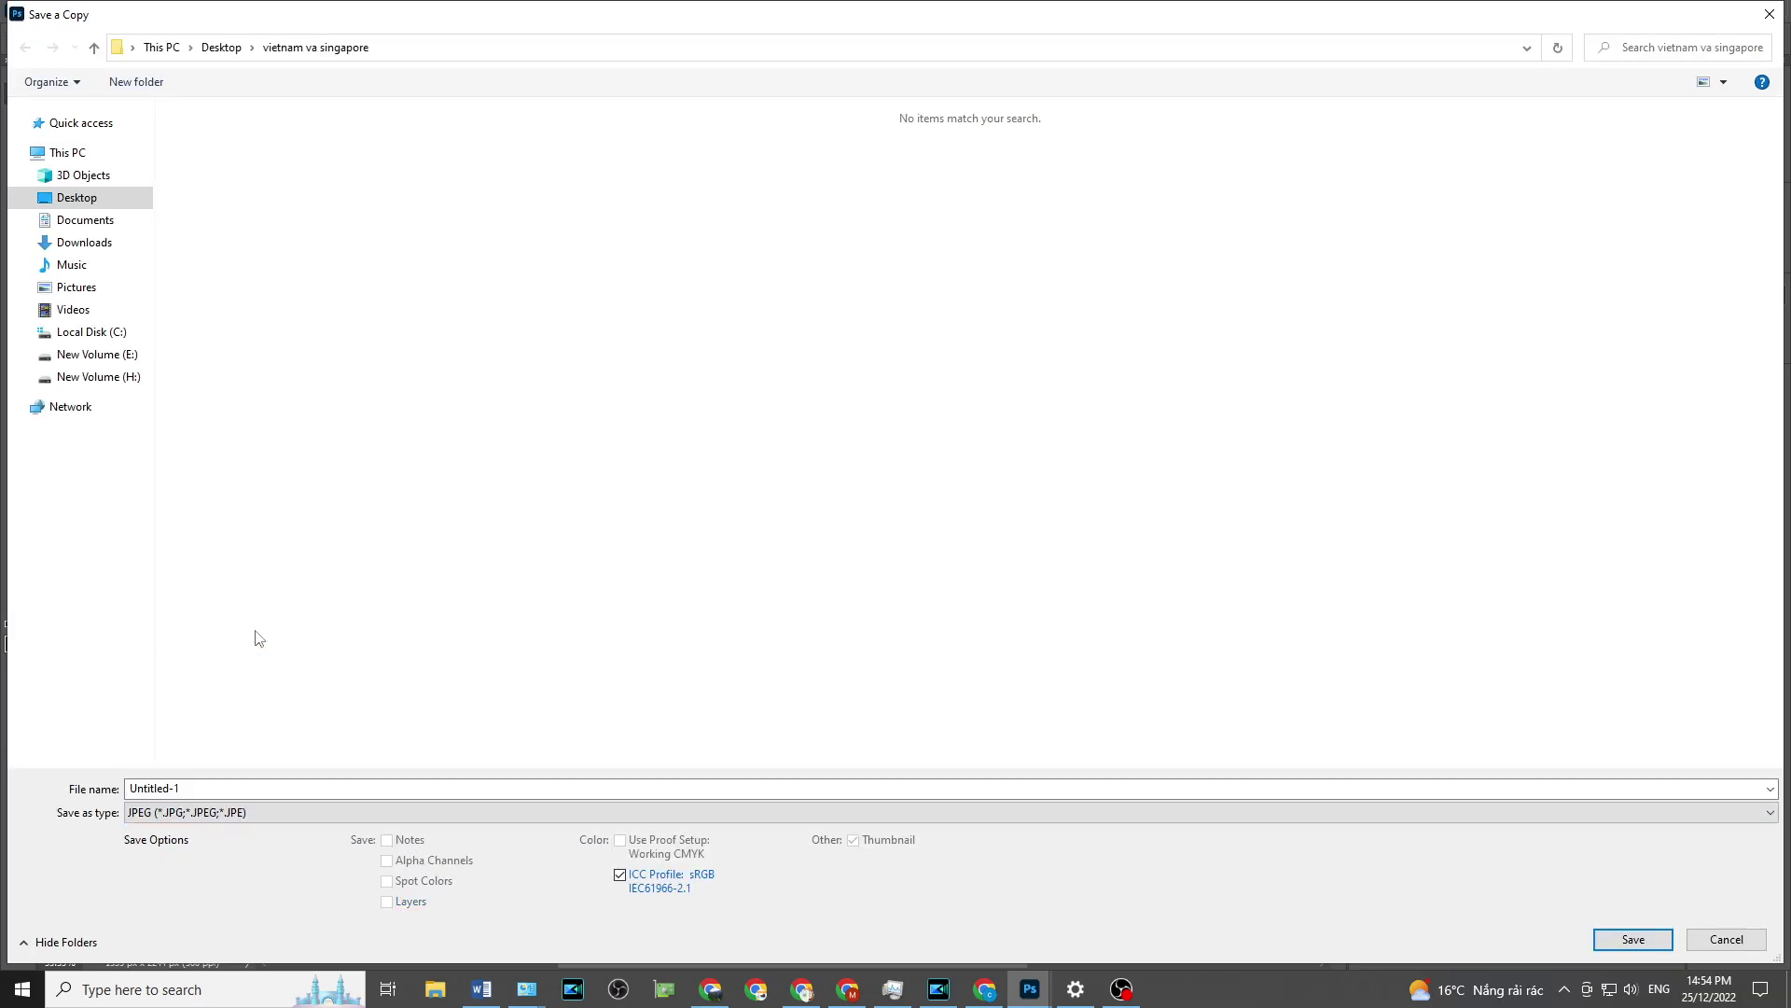
key("Return")
key("Return")
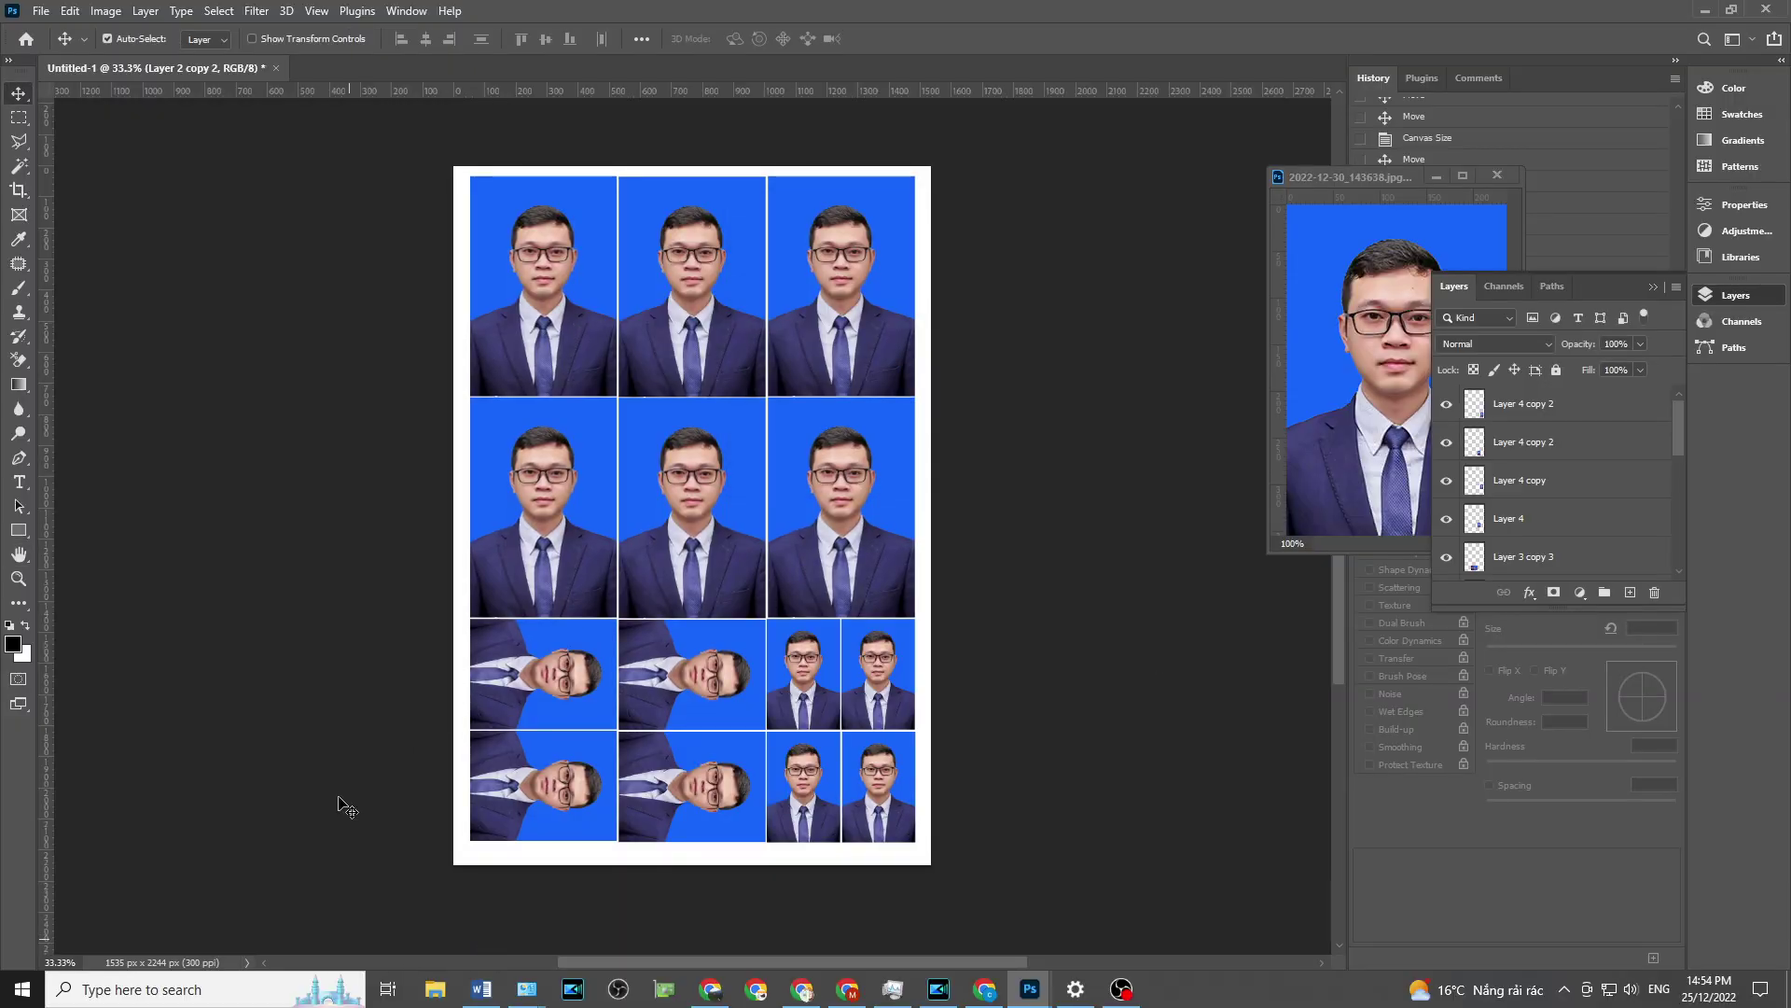
- Dismiss the open Edit menu and move the source portrait window beside the sheet
key("alt+e")
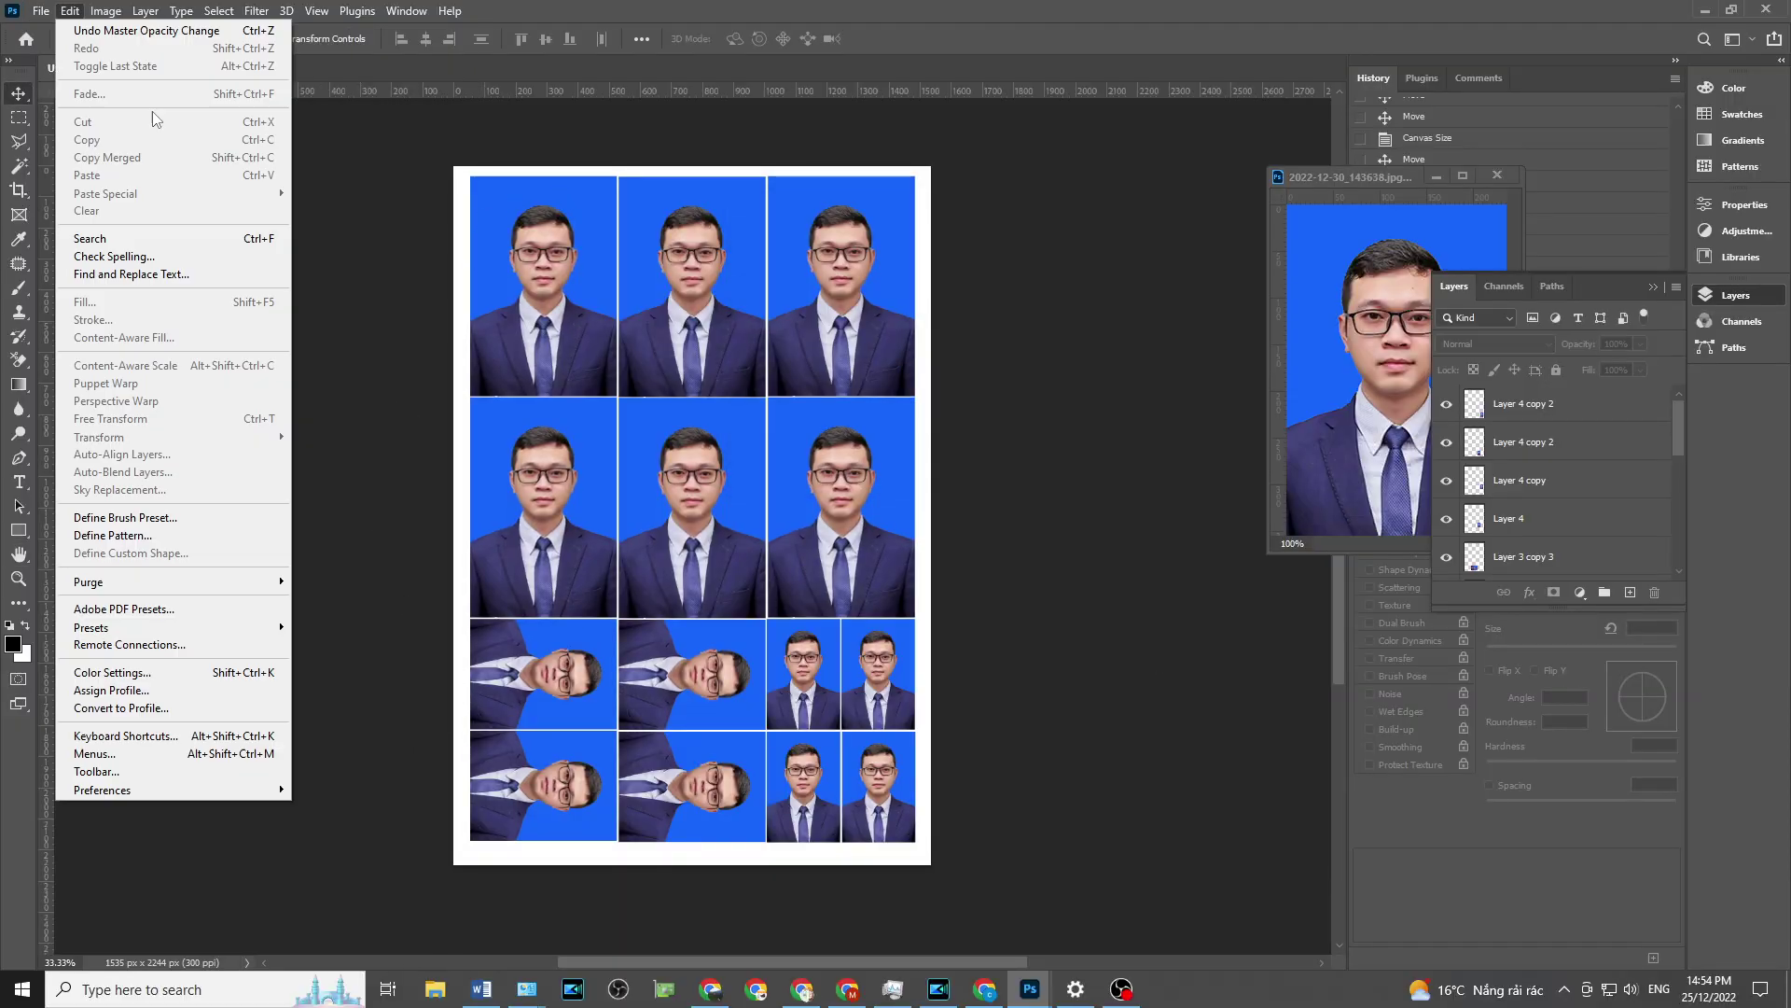
left_click(903, 440)
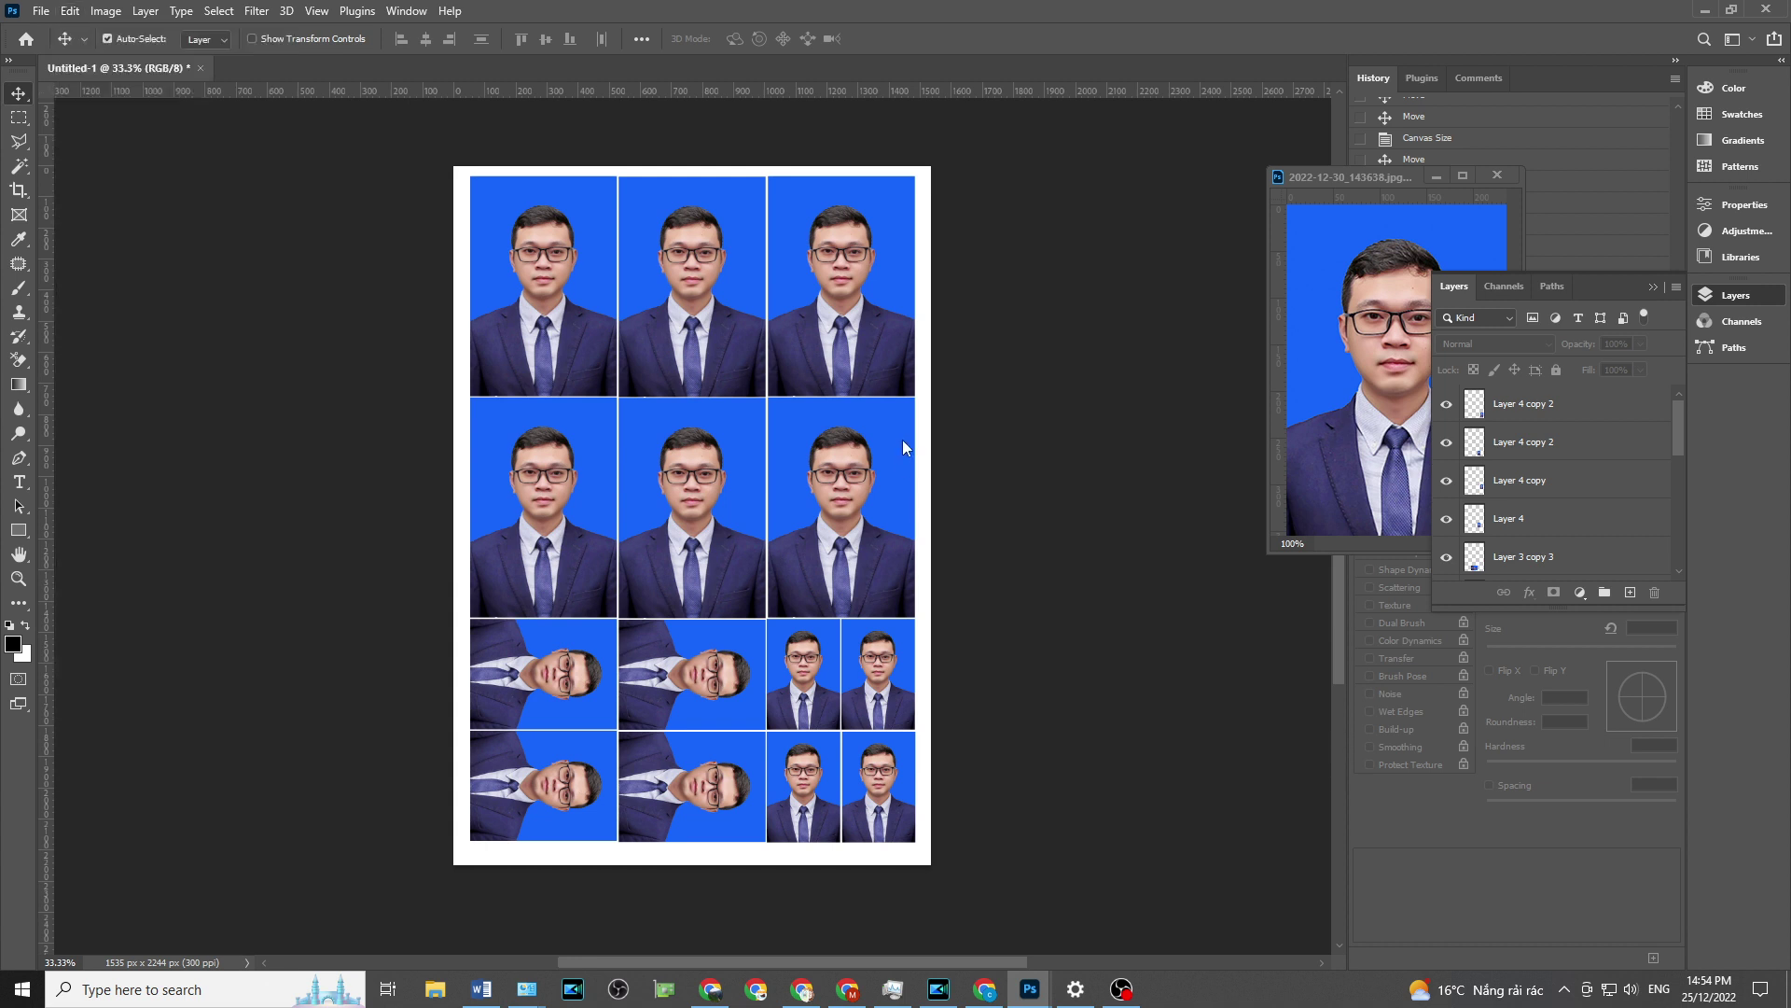
left_click_drag(1364, 182, 1048, 243)
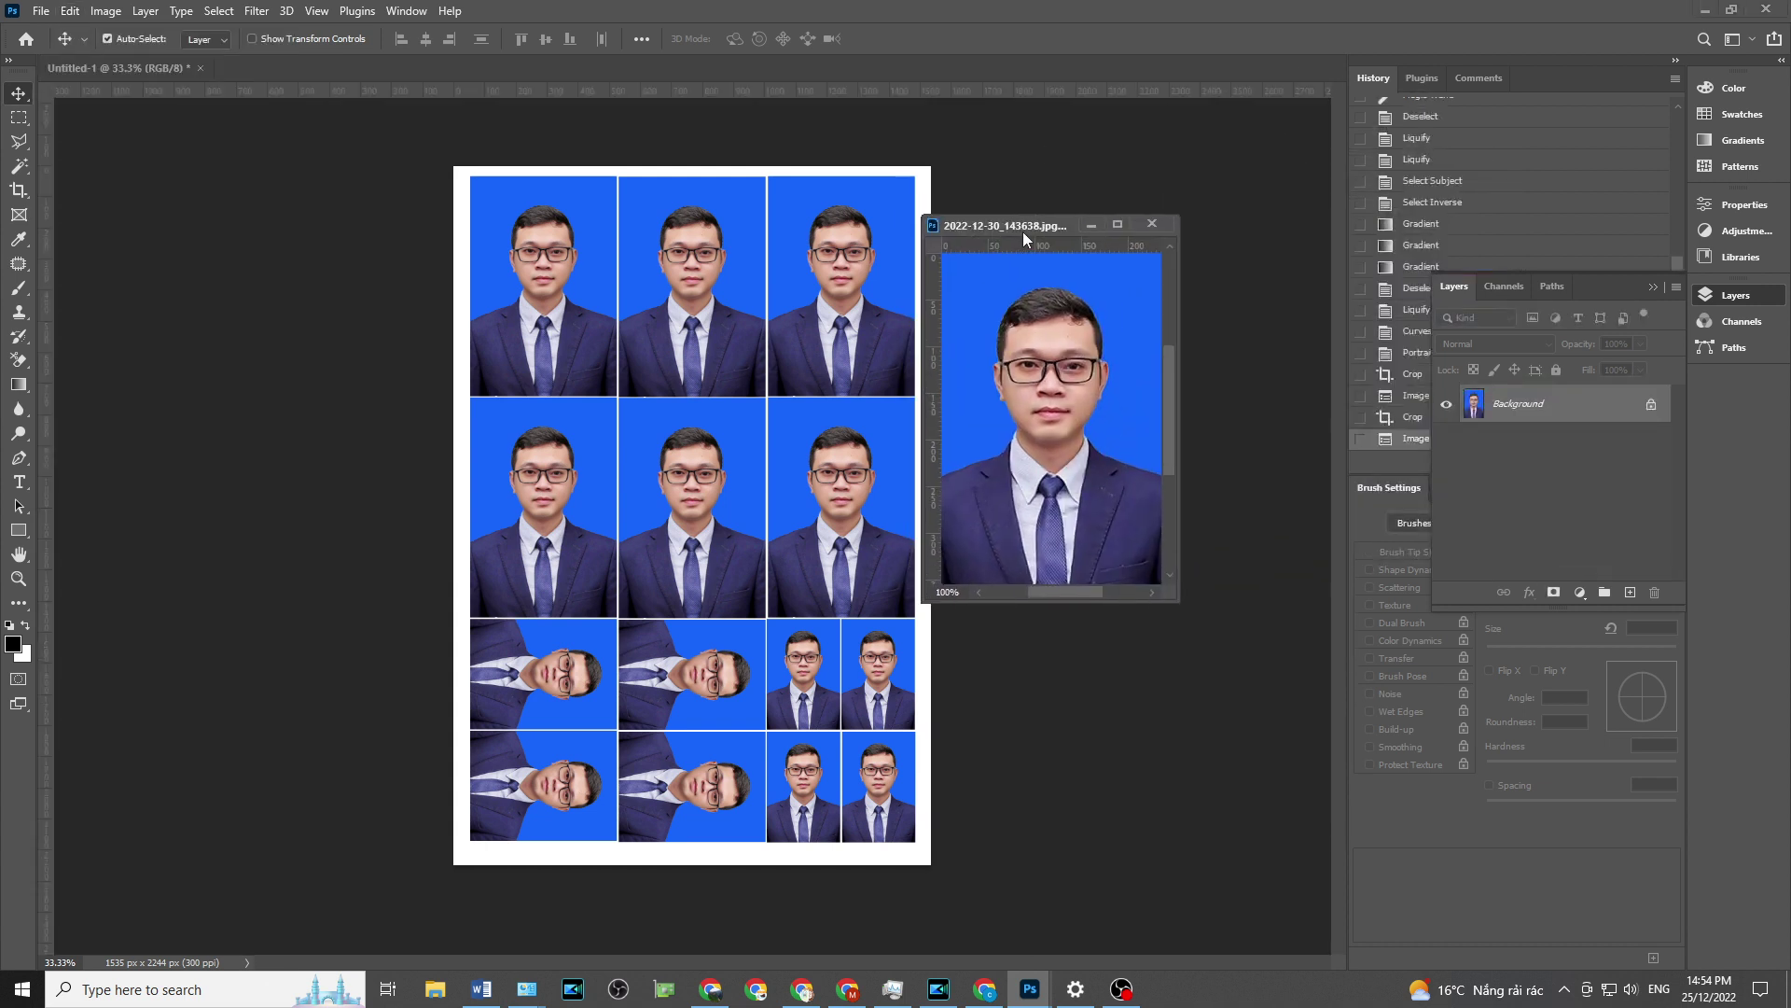
left_click(256, 12)
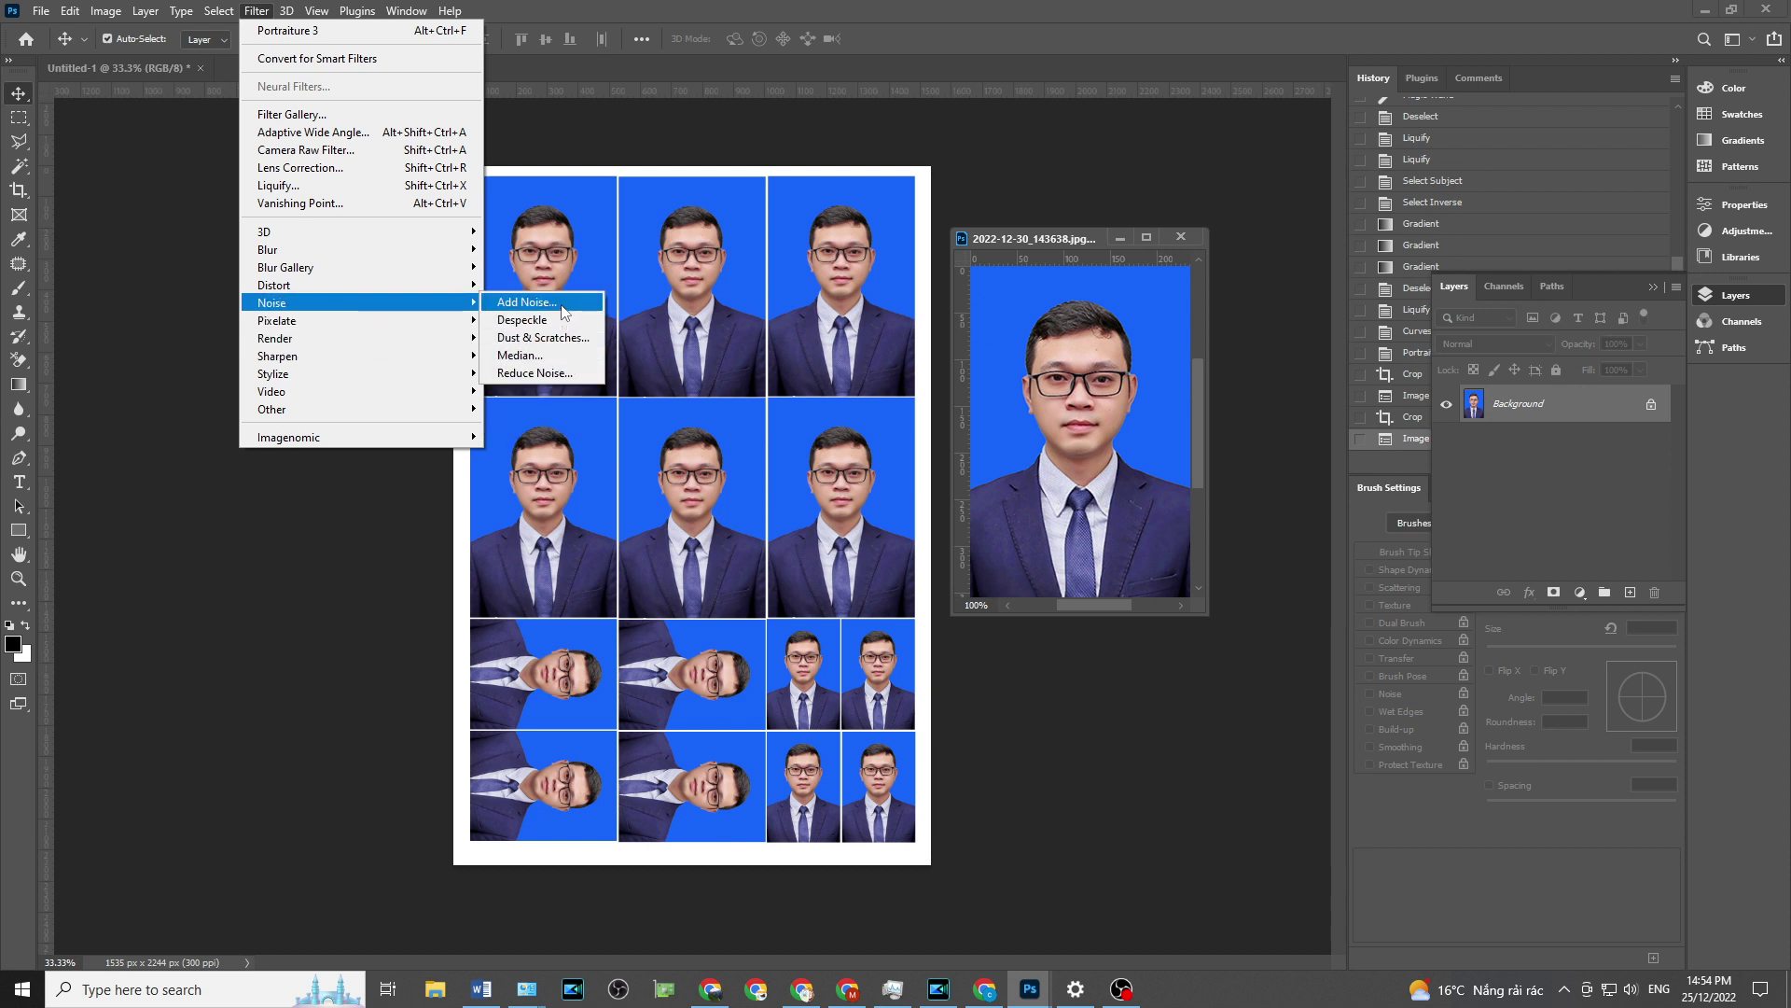
mouse_move(356, 249)
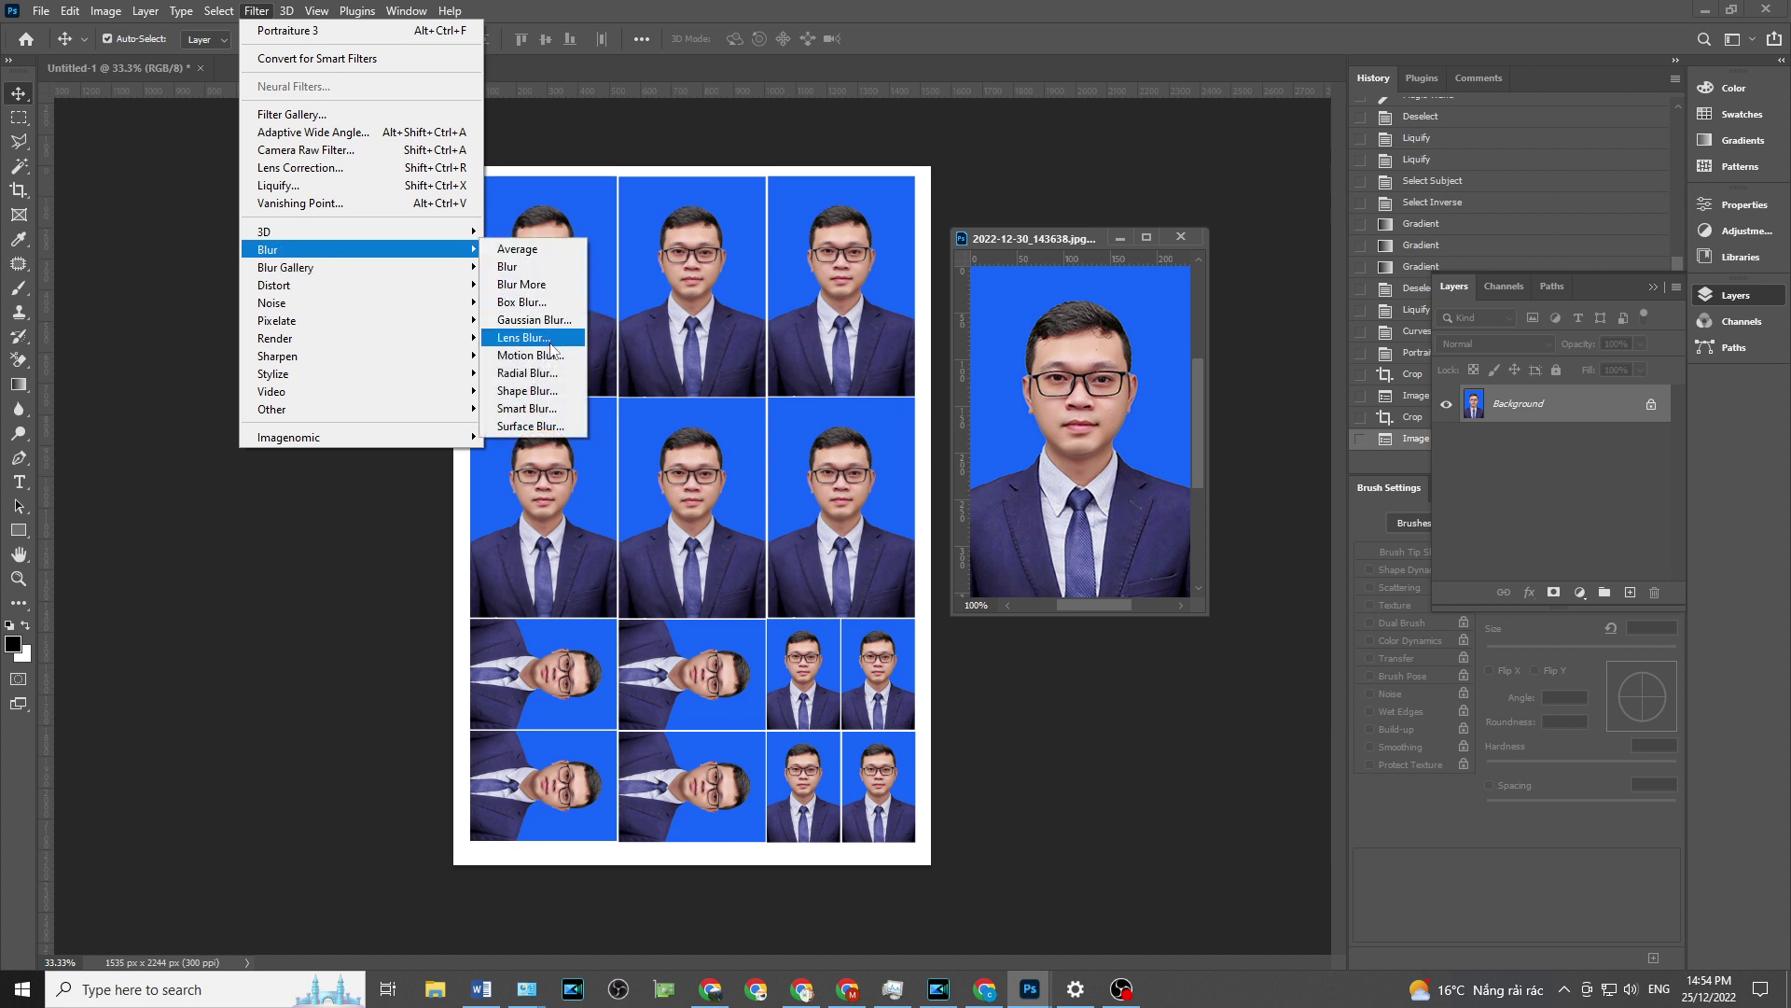
left_click(560, 320)
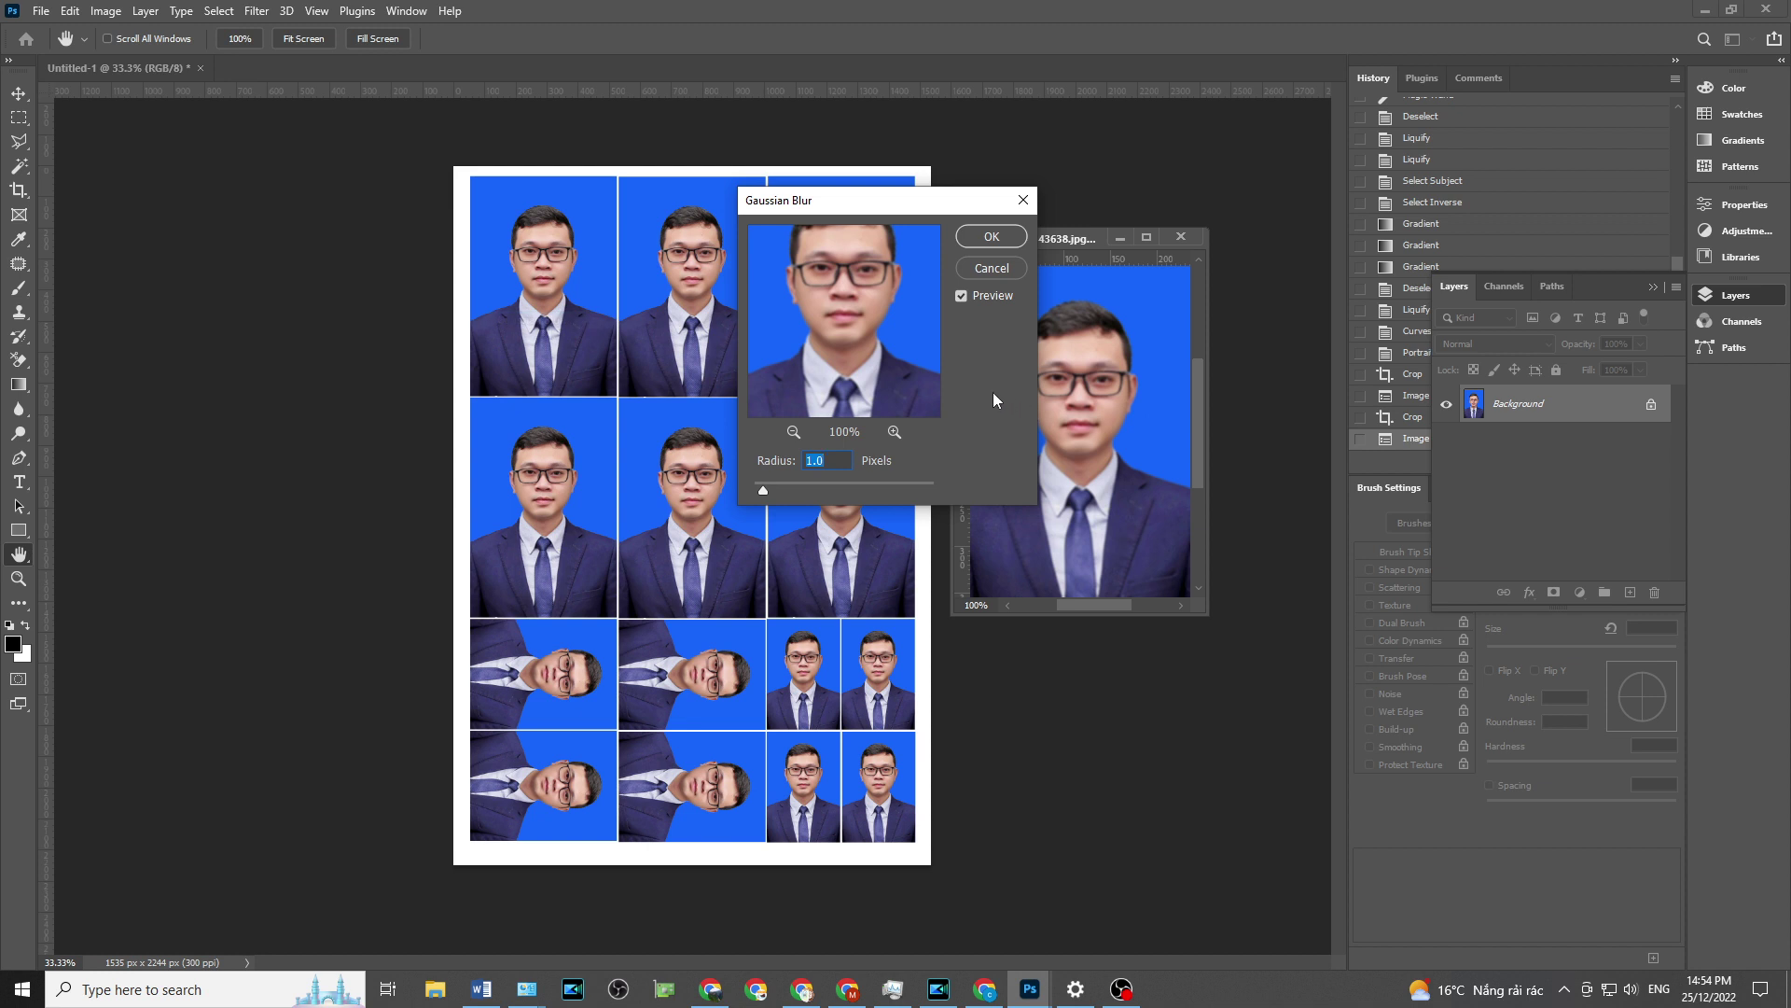
mouse_move(763, 482)
left_mouse_down()
mouse_move(778, 494)
mouse_move(753, 497)
left_mouse_up()
left_click(977, 272)
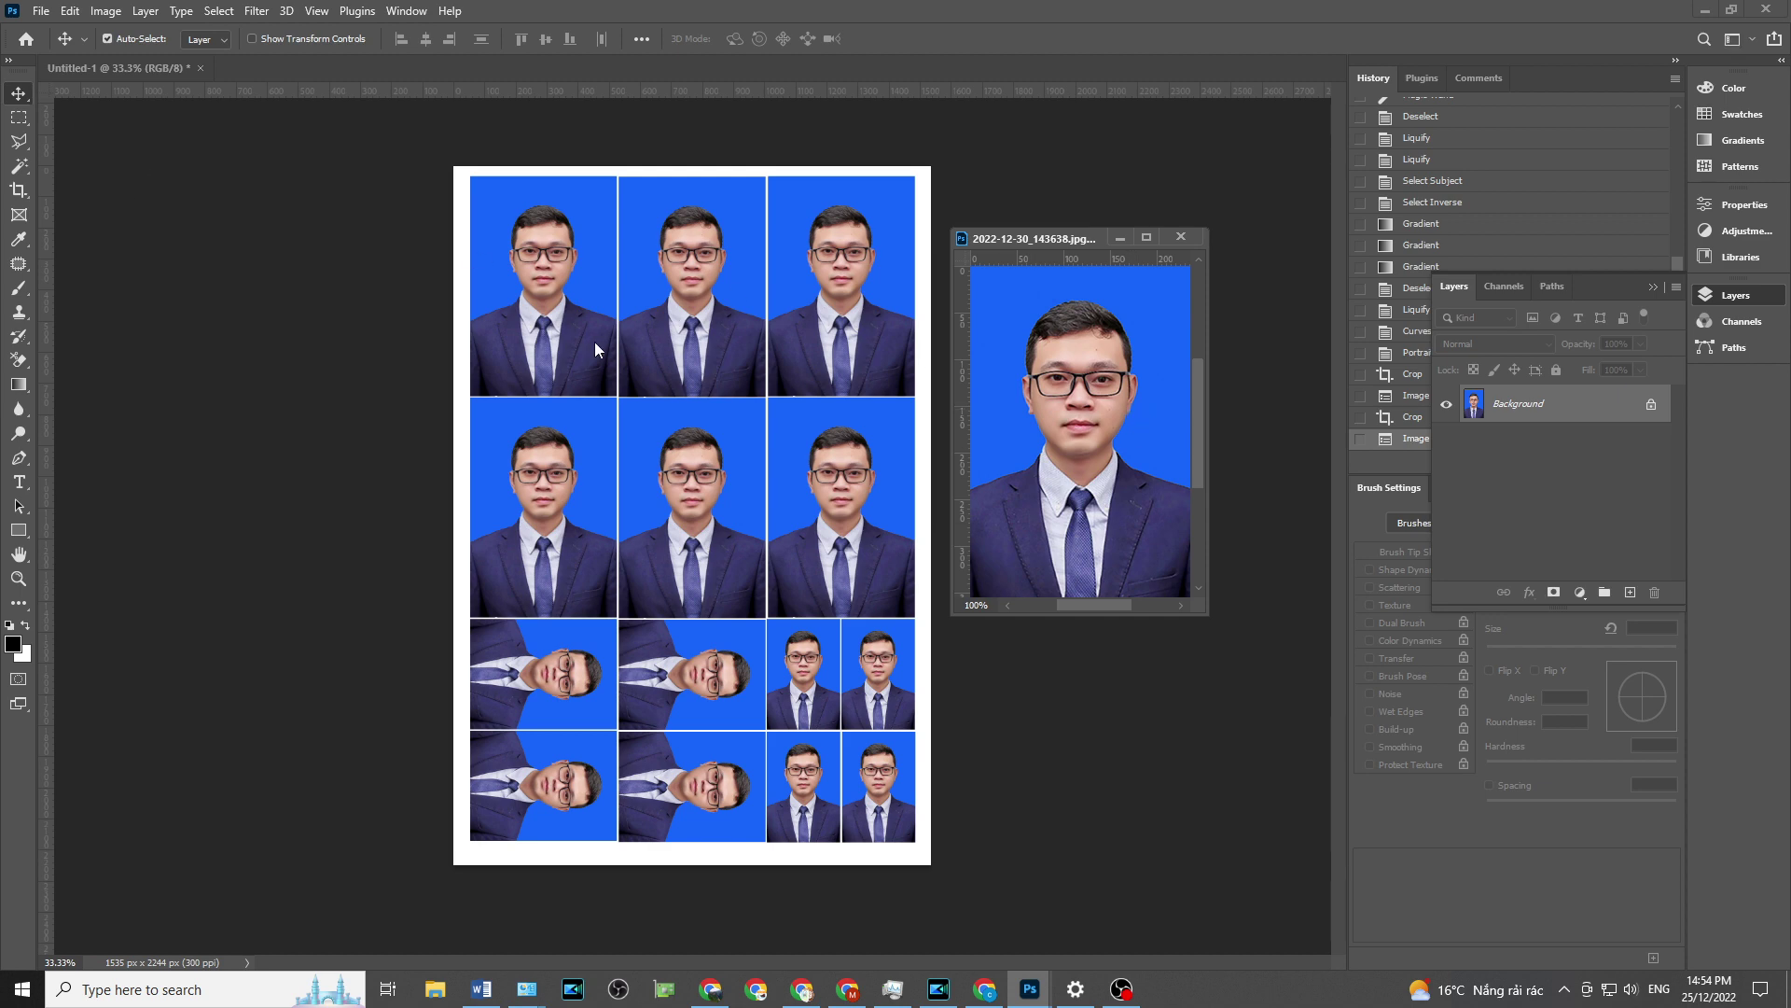
mouse_move(1029, 241)
left_mouse_down()
mouse_move(681, 69)
mouse_move(406, 63)
left_mouse_up()
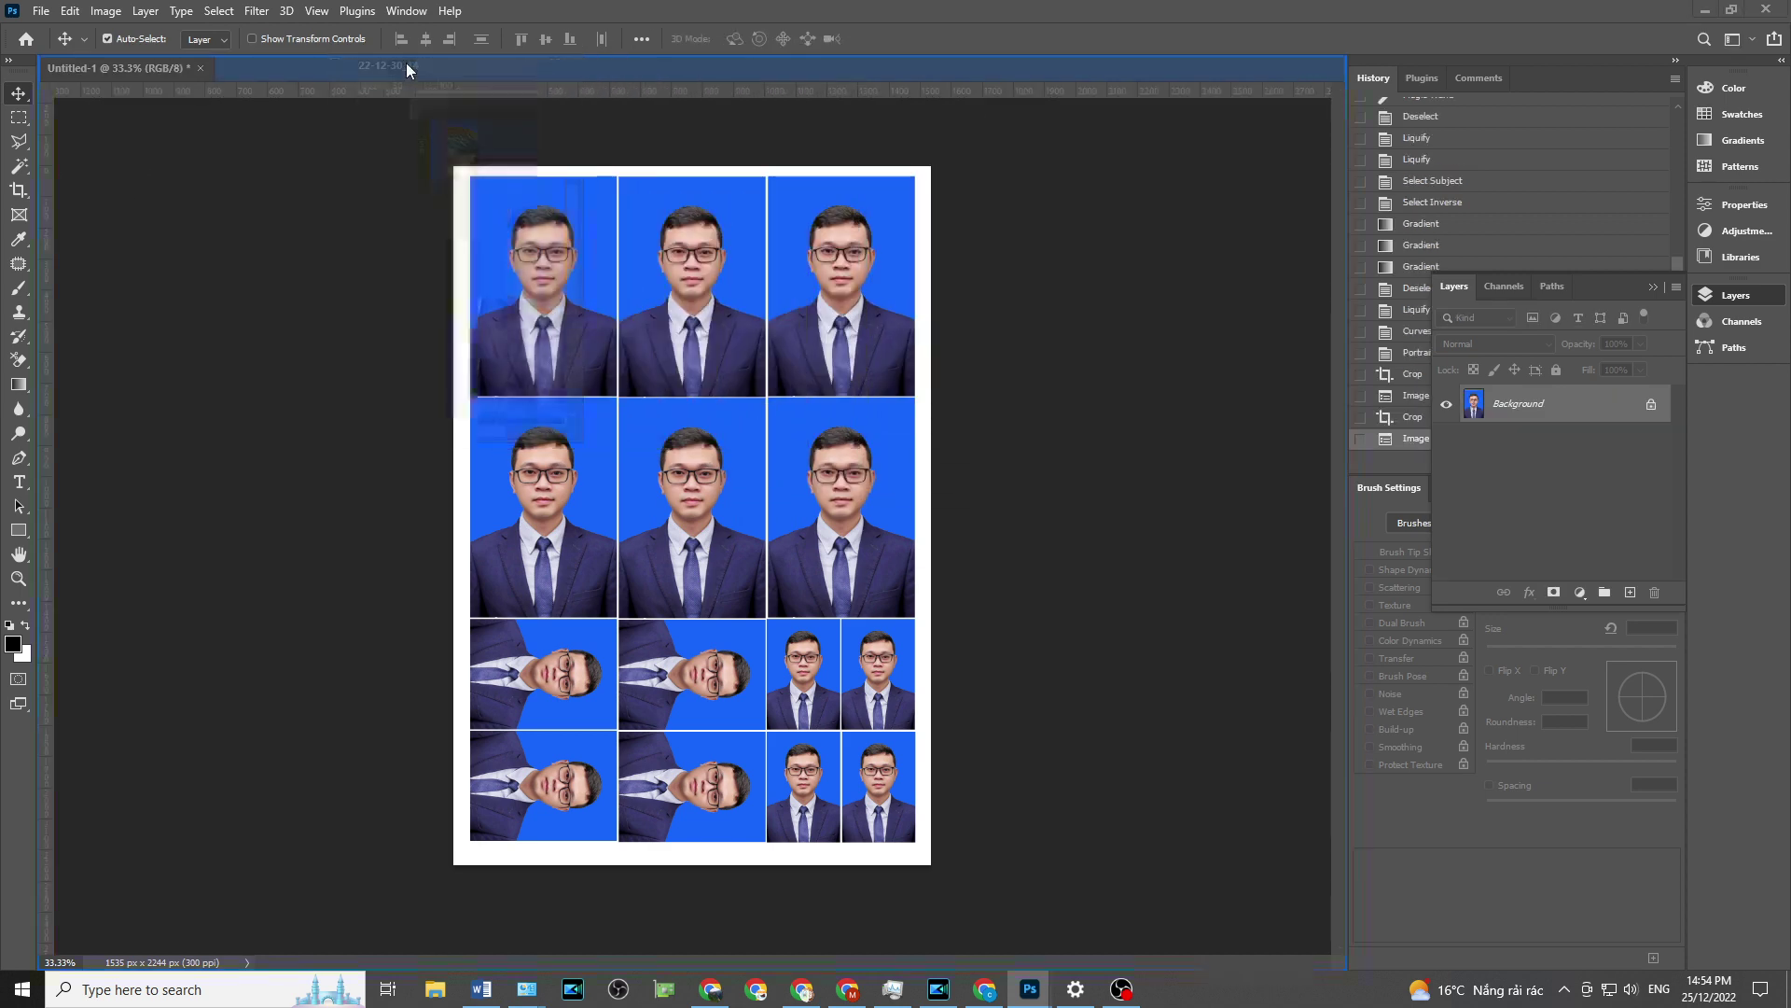
- Zoom in and out, then bring the Untitled-1 photo sheet back to the front
scroll(798, 494, "up", 2)
scroll(798, 495, "up", 1)
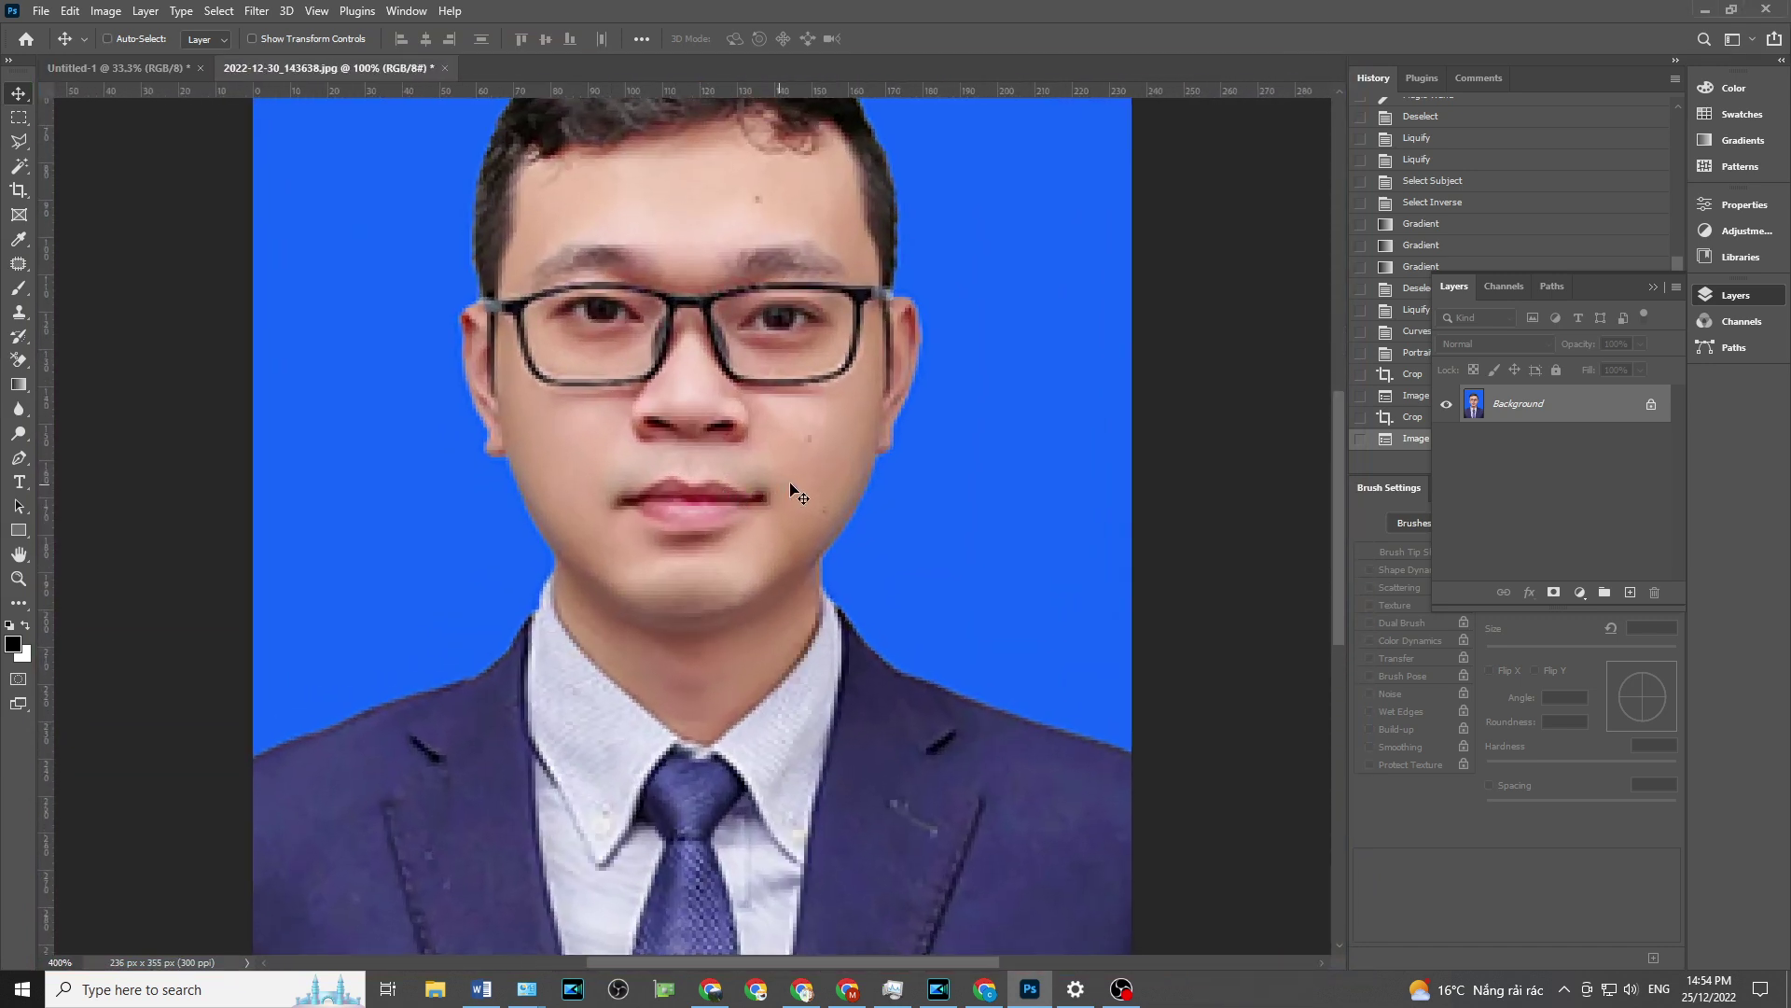
scroll(797, 495, "down", 2)
scroll(748, 487, "down", 1)
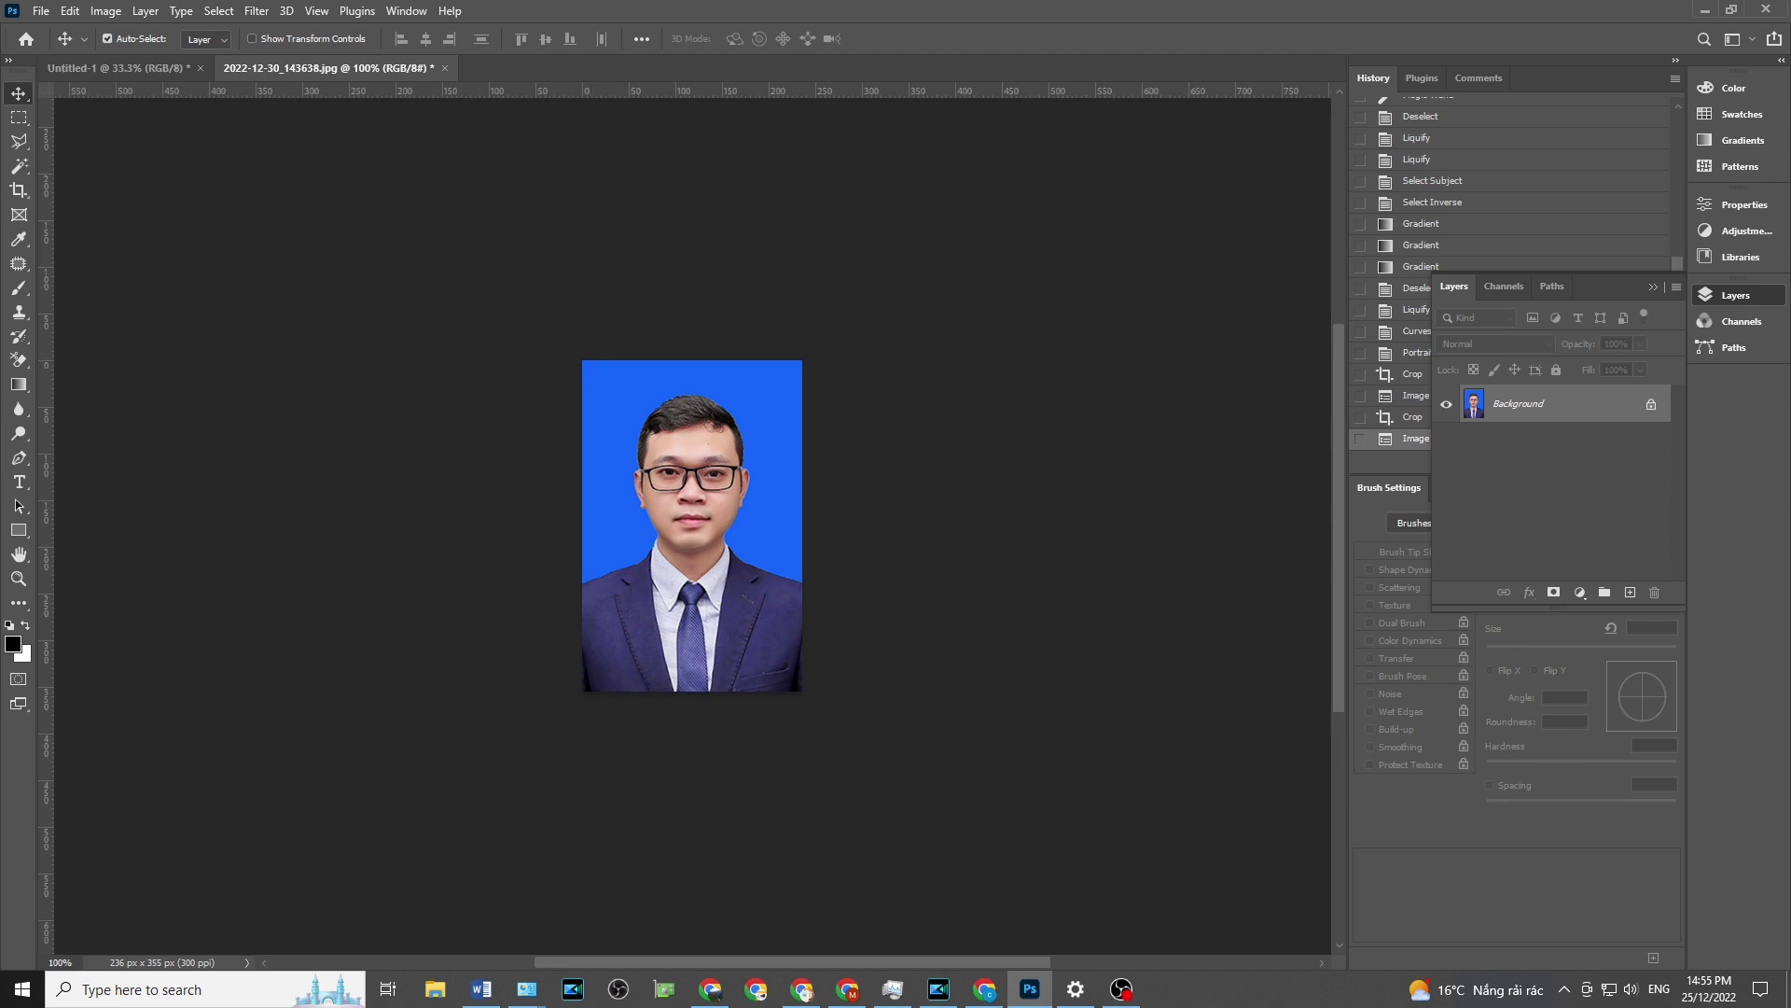
left_click(187, 70)
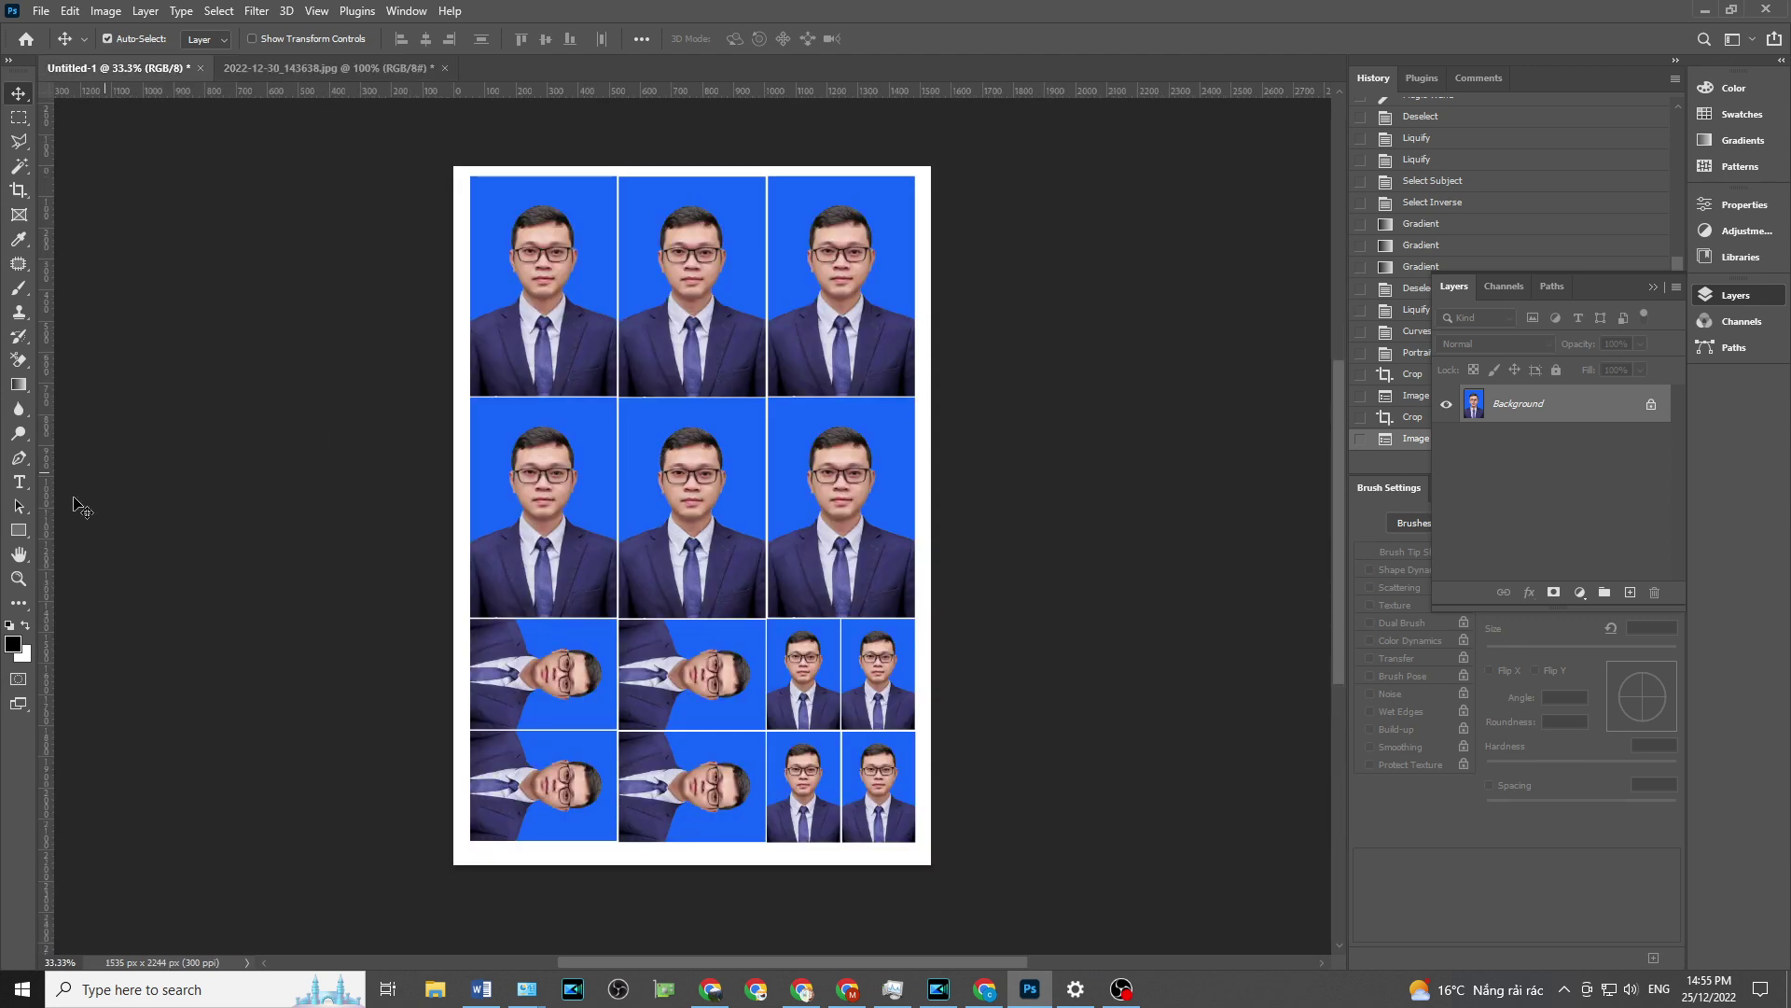